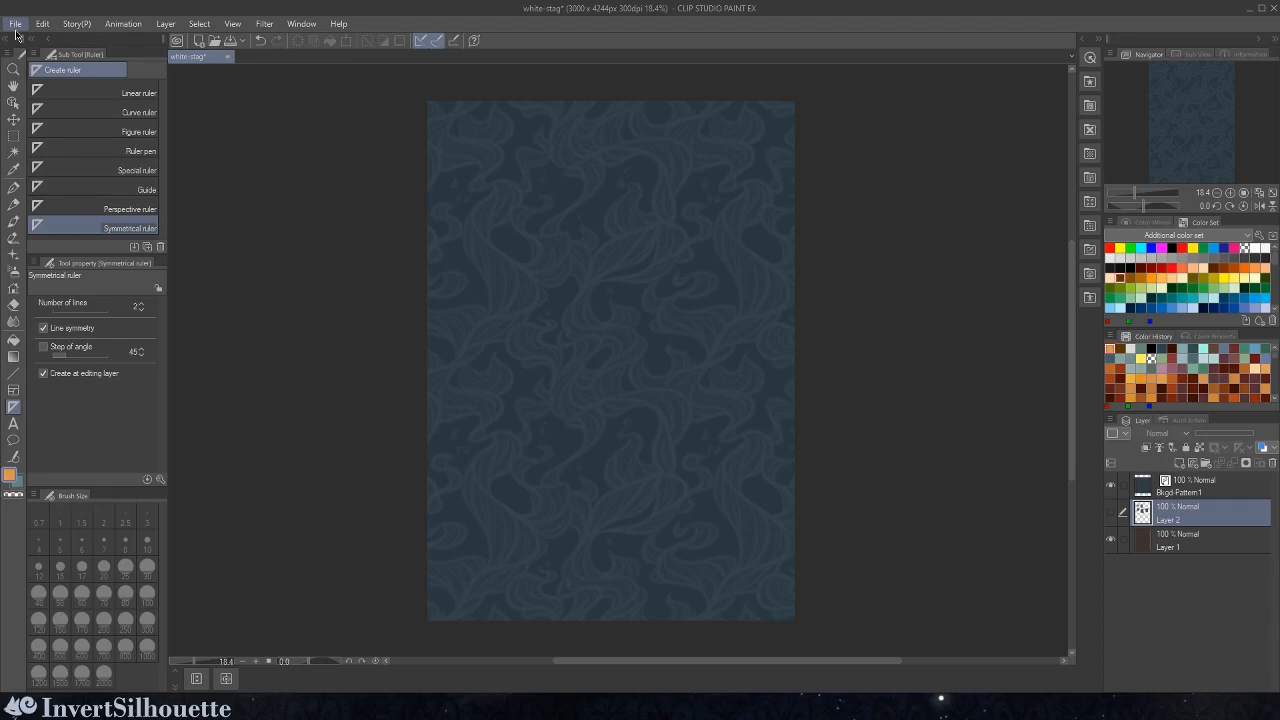
# - Create a new 1000 x 1000 px illustration canvas at 72 dpi in colour
pyautogui.click(15, 25)
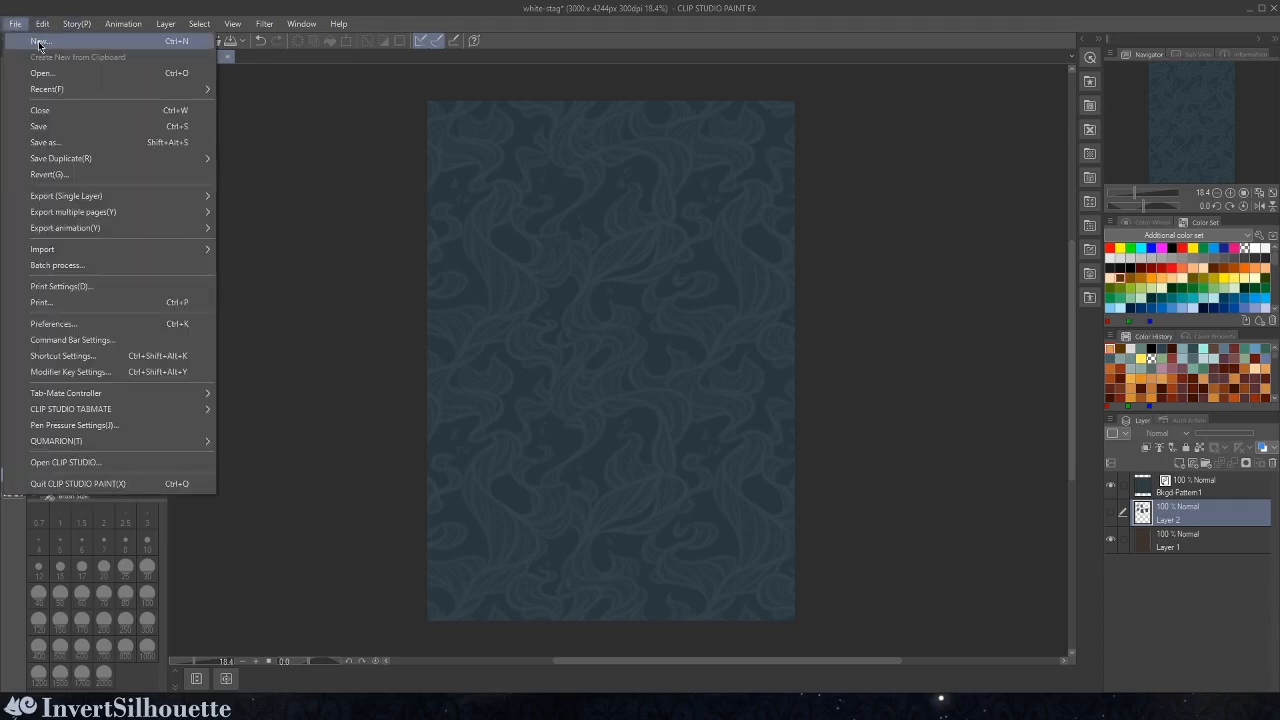
pyautogui.click(39, 42)
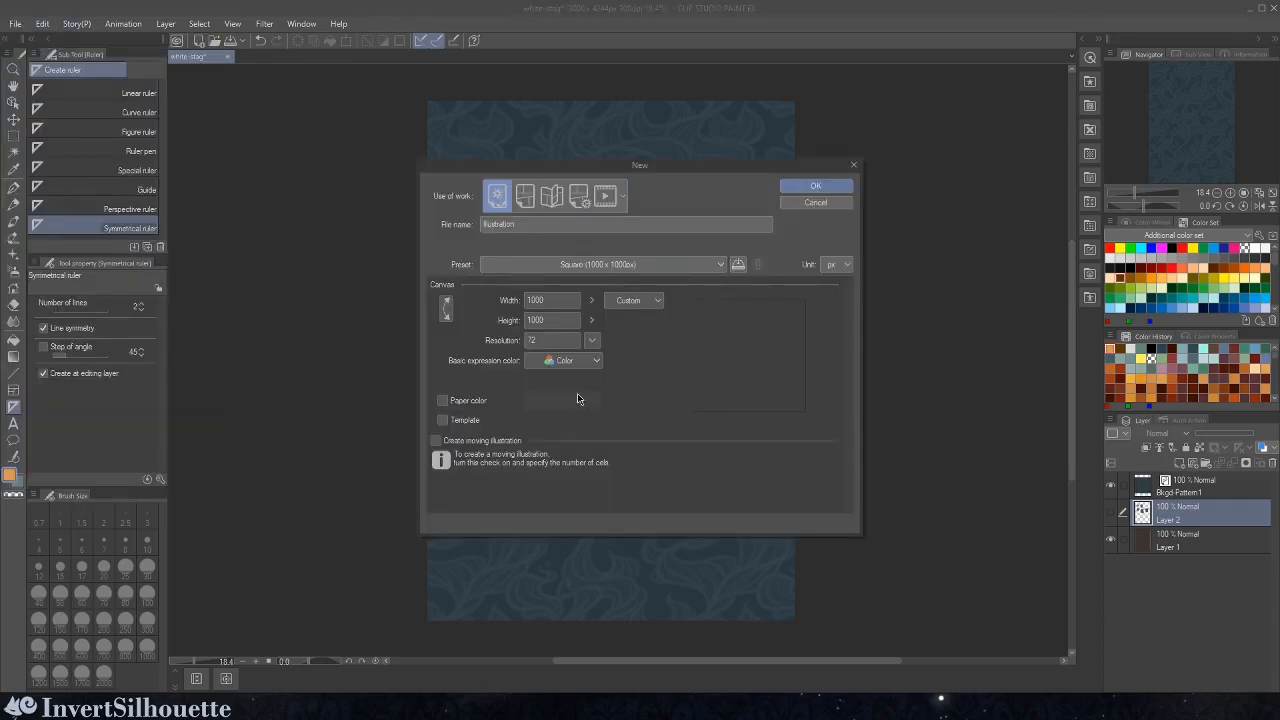
pyautogui.click(845, 185)
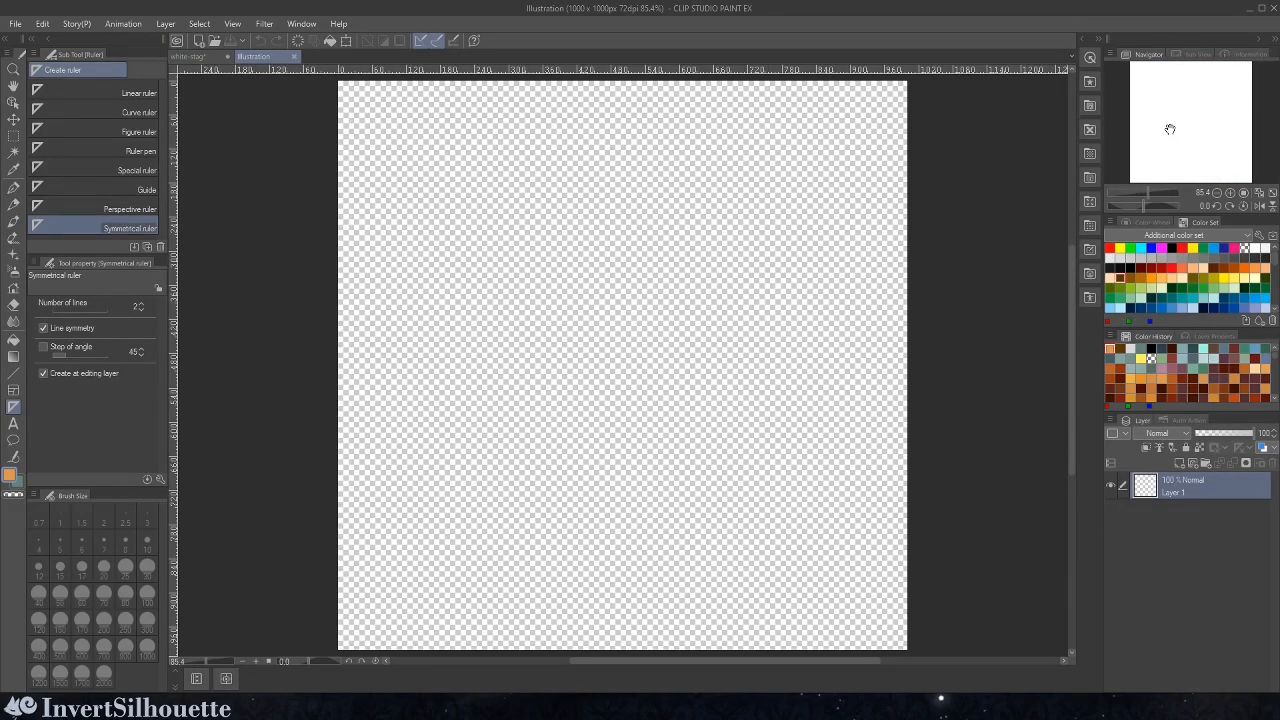
pyautogui.moveTo(1166, 129); pyautogui.dragTo(1173, 128)
pyautogui.click(1216, 193)
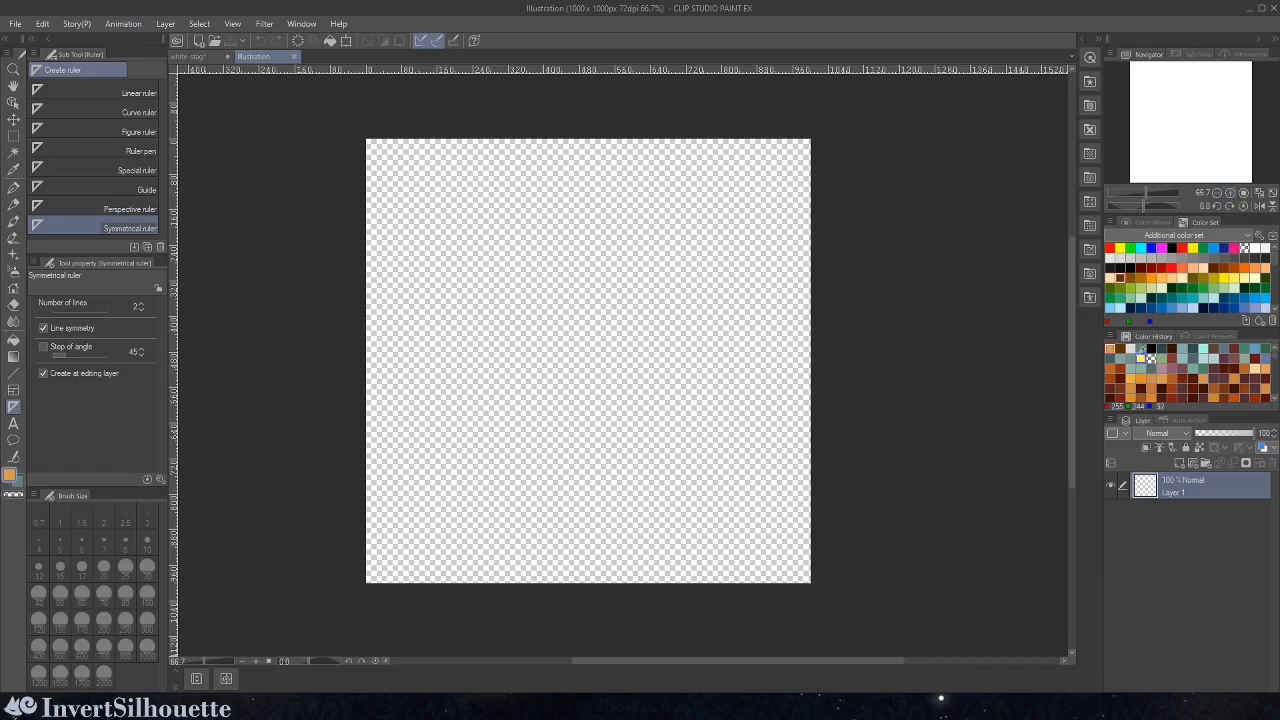
# - Fill Layer 1 with a dark brown from the additional color set
pyautogui.scroll(-3, 1276, 278)
pyautogui.moveTo(1276, 278); pyautogui.dragTo(1276, 292)
pyautogui.scroll(5, 1276, 292)
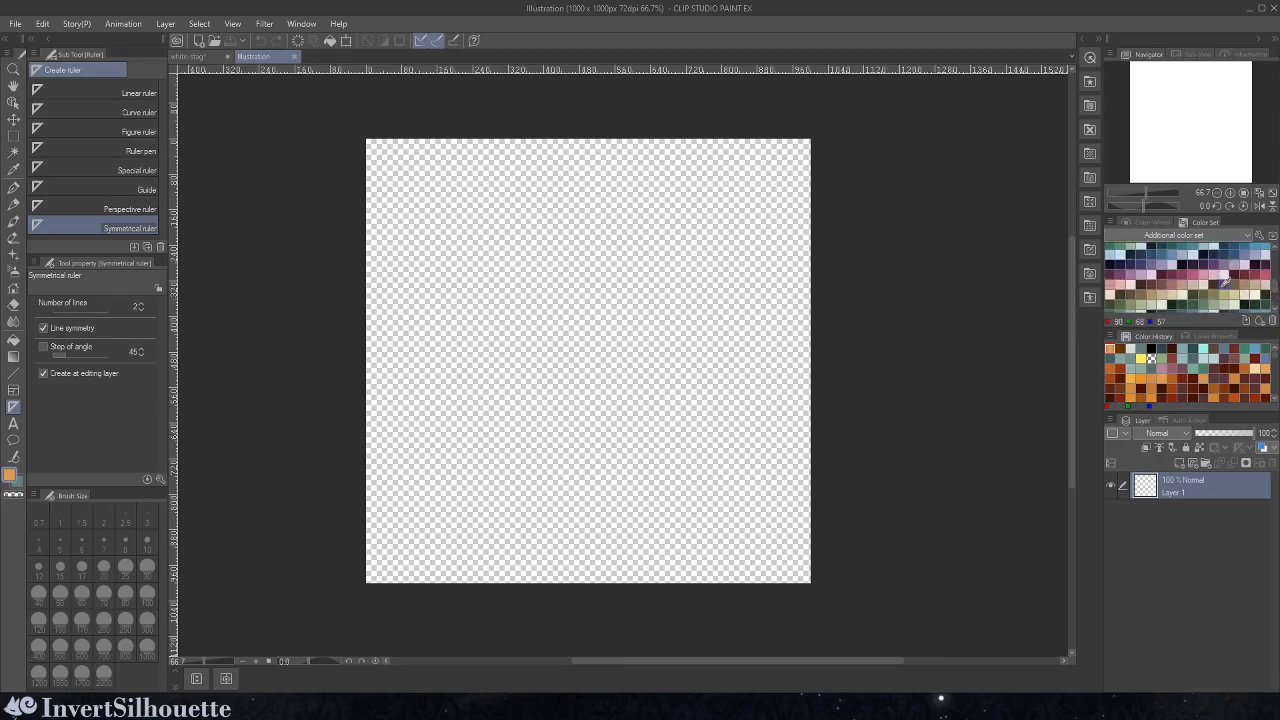
pyautogui.click(1224, 283)
pyautogui.click(13, 321)
pyautogui.click(13, 339)
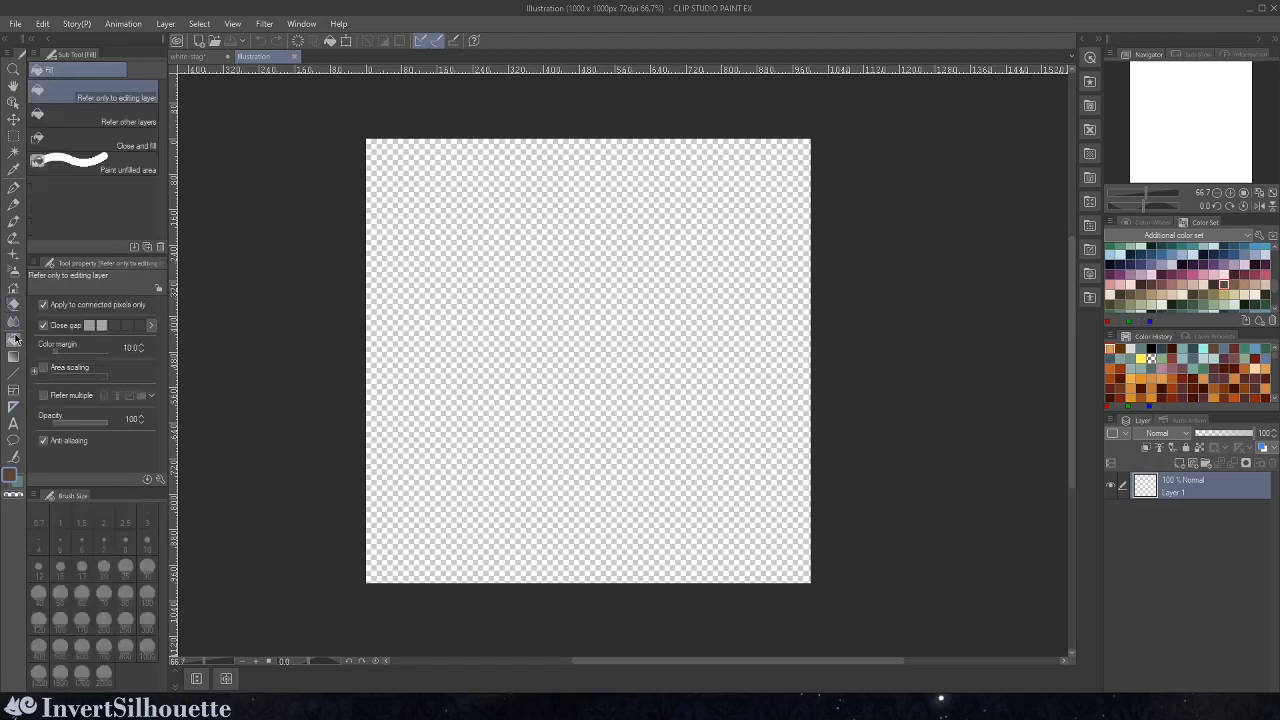
pyautogui.click(619, 386)
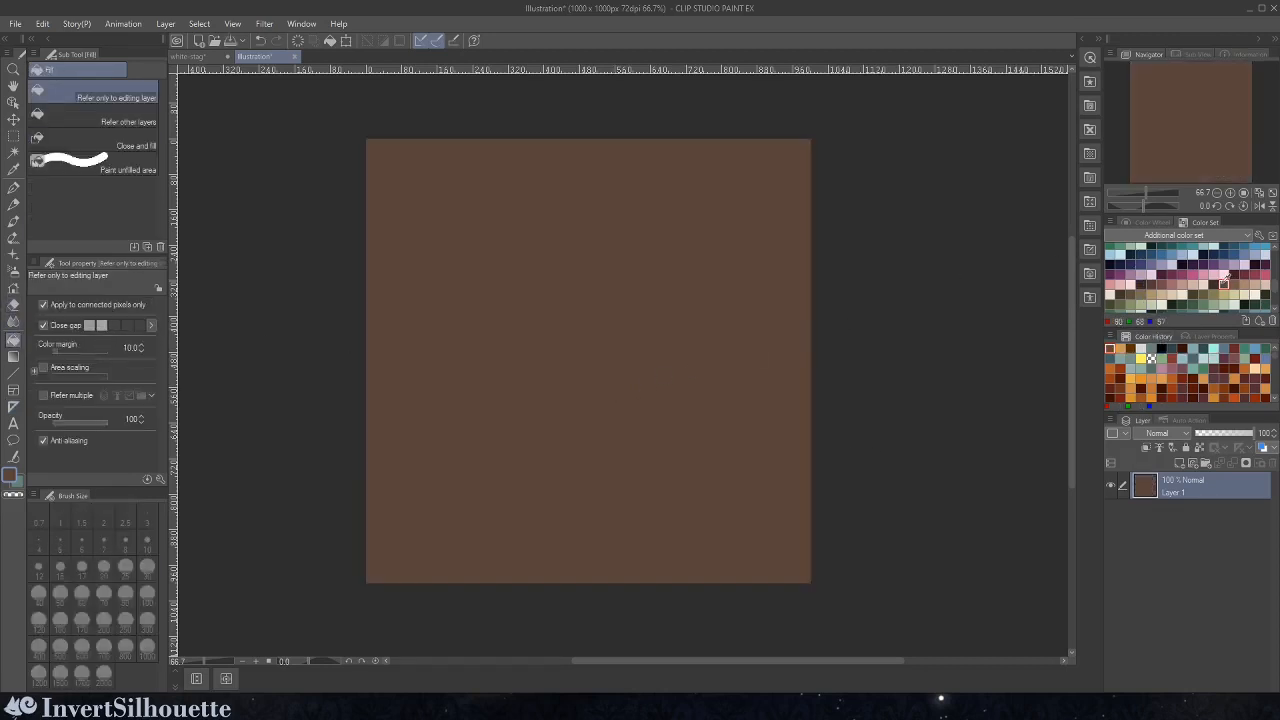
pyautogui.click(730, 421)
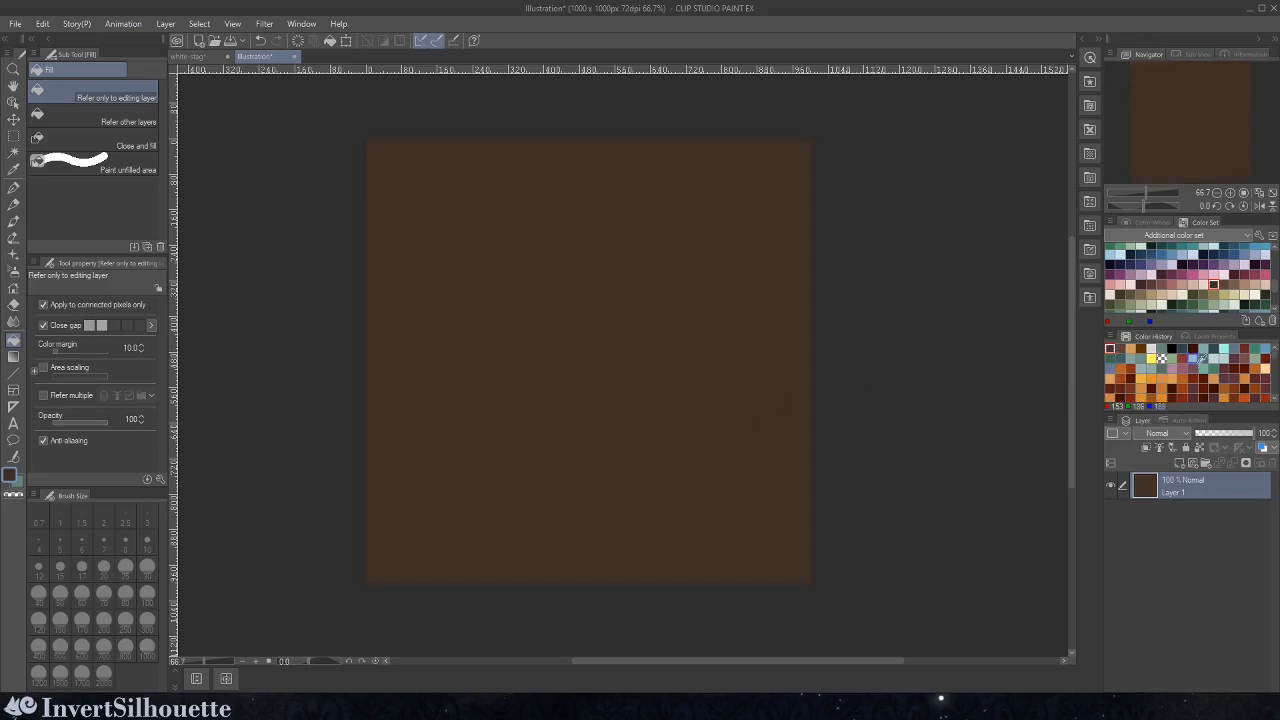
# - Choose orange, add a raster layer above the brown background, and test the Wobbly Pencil with a scribble, undoing it
pyautogui.click(1132, 348)
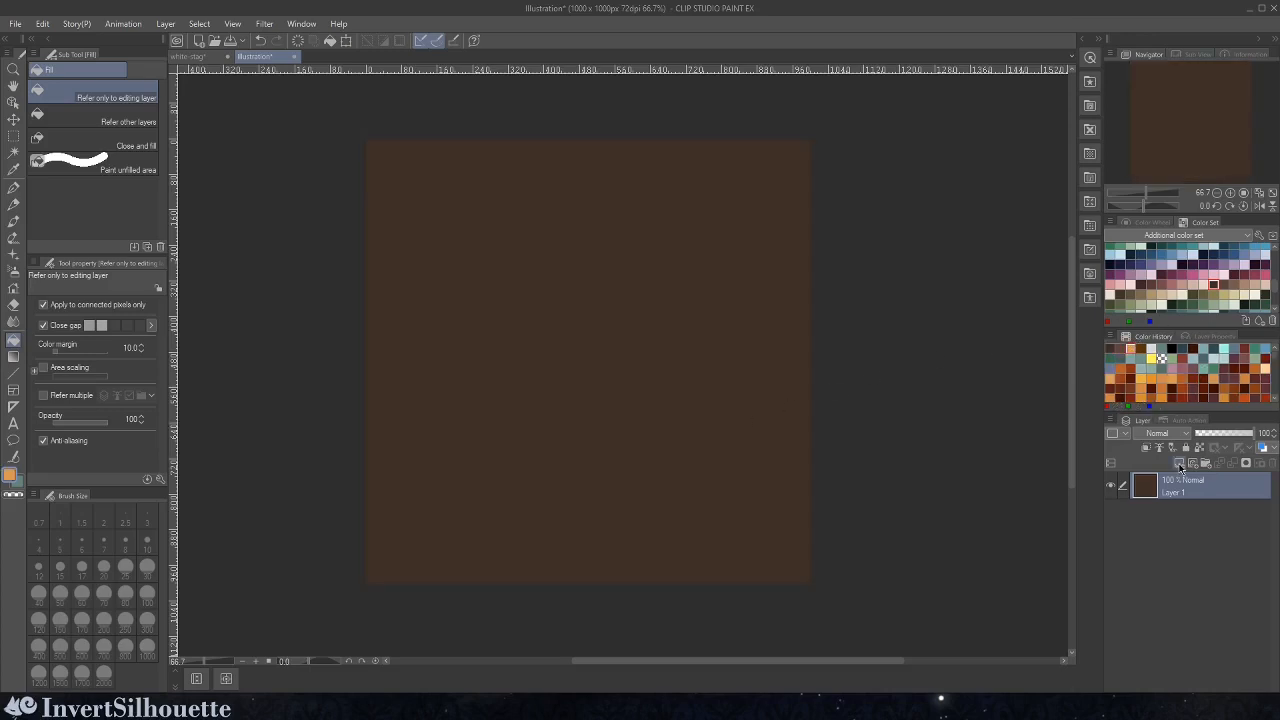
pyautogui.click(1191, 464)
pyautogui.click(14, 205)
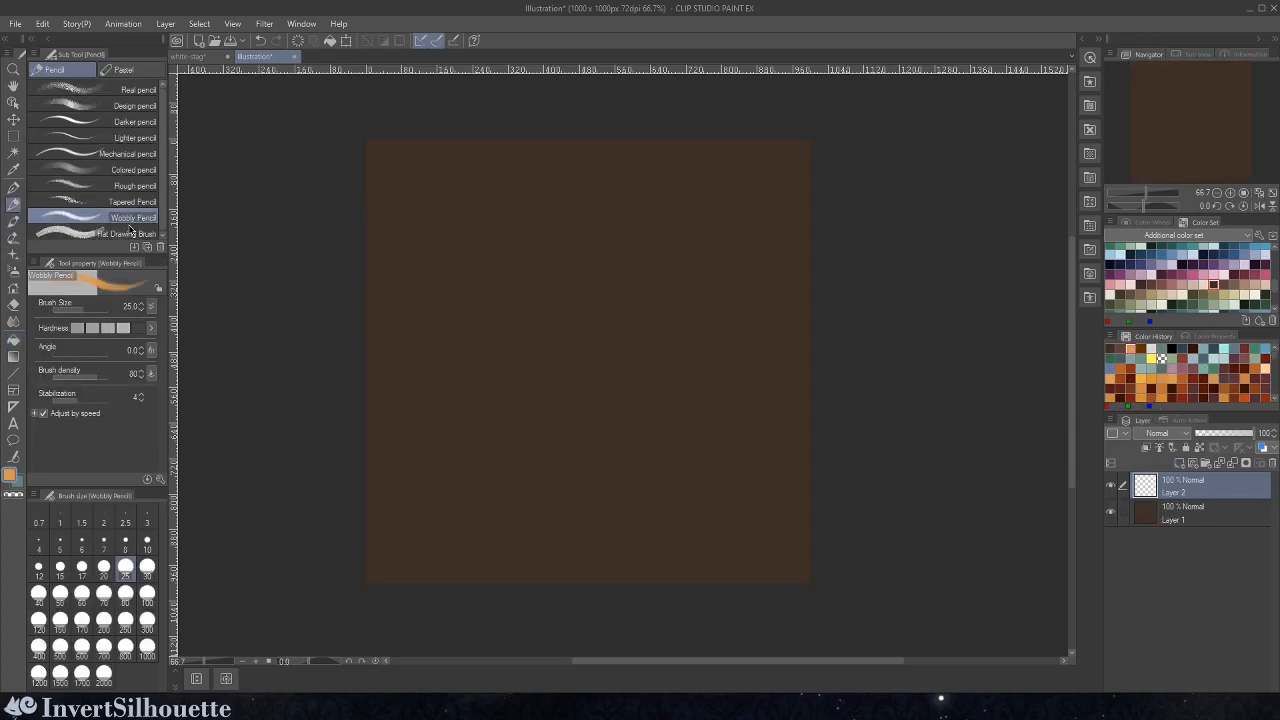
pyautogui.moveTo(659, 363)
pyautogui.mouseDown()
pyautogui.moveTo(648, 397)
pyautogui.moveTo(603, 419)
pyautogui.moveTo(588, 384)
pyautogui.mouseUp()
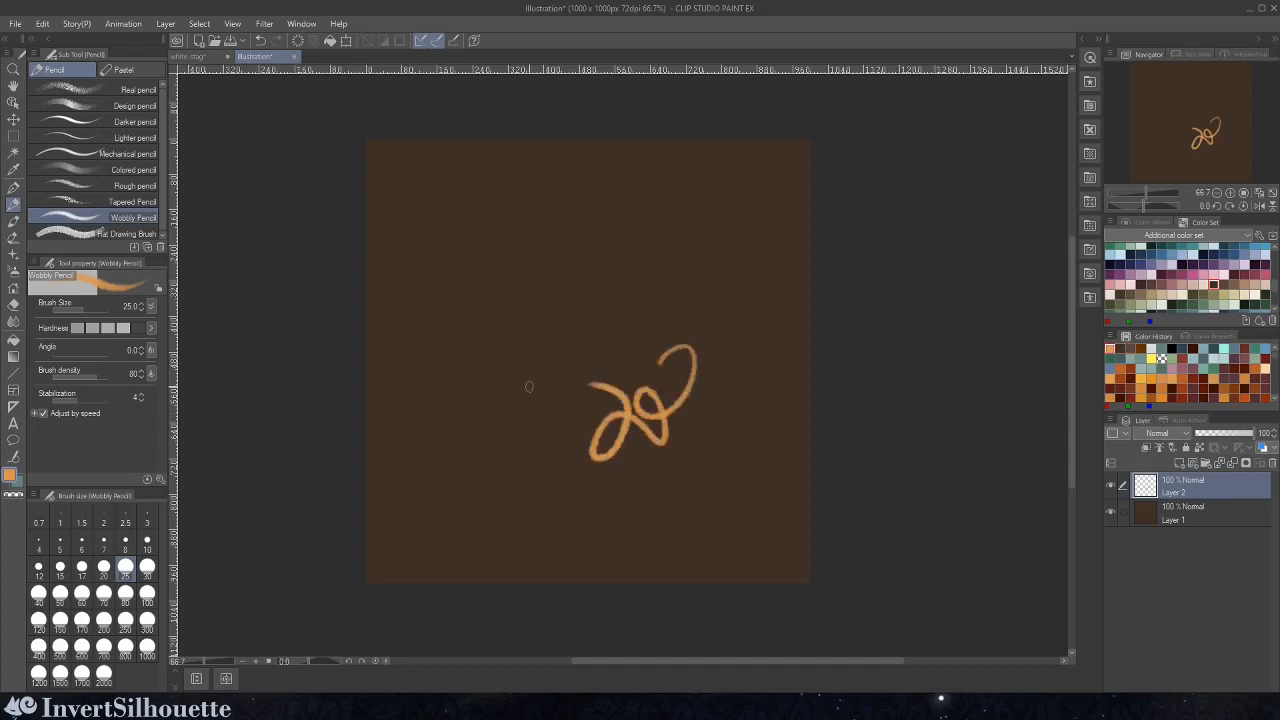
pyautogui.hotkey('ctrl', 'z')
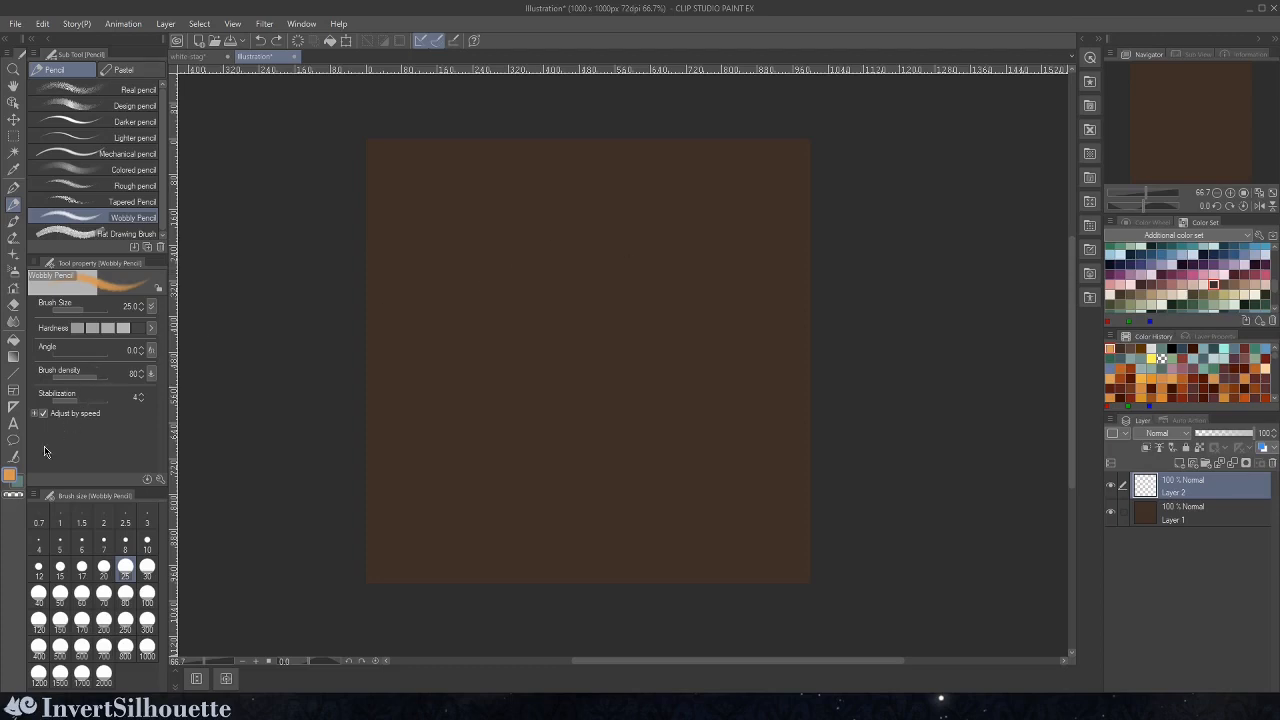
# - Show the canvas rulers and place a vertical two-line symmetrical ruler through the canvas centre at 500 px on Layer 2
pyautogui.click(13, 406)
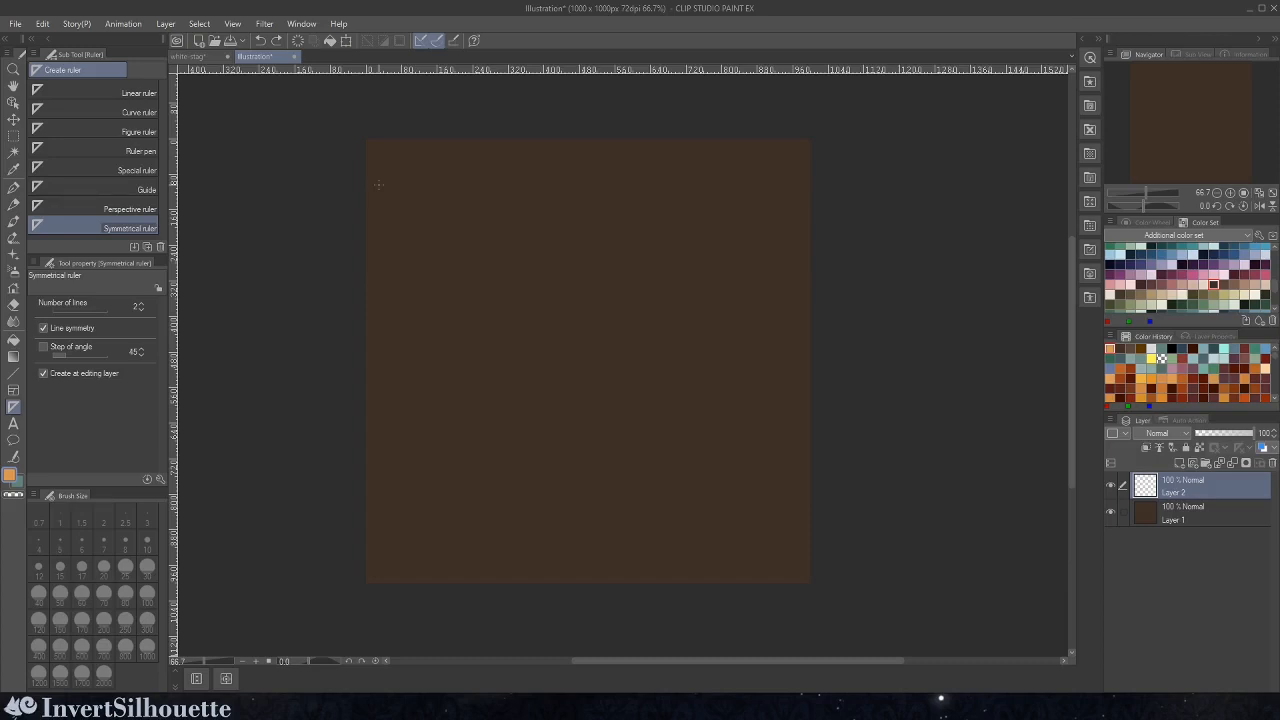
pyautogui.hotkey('ctrl', 'r')
pyautogui.hotkey('ctrl', 'r')
pyautogui.click(1230, 192)
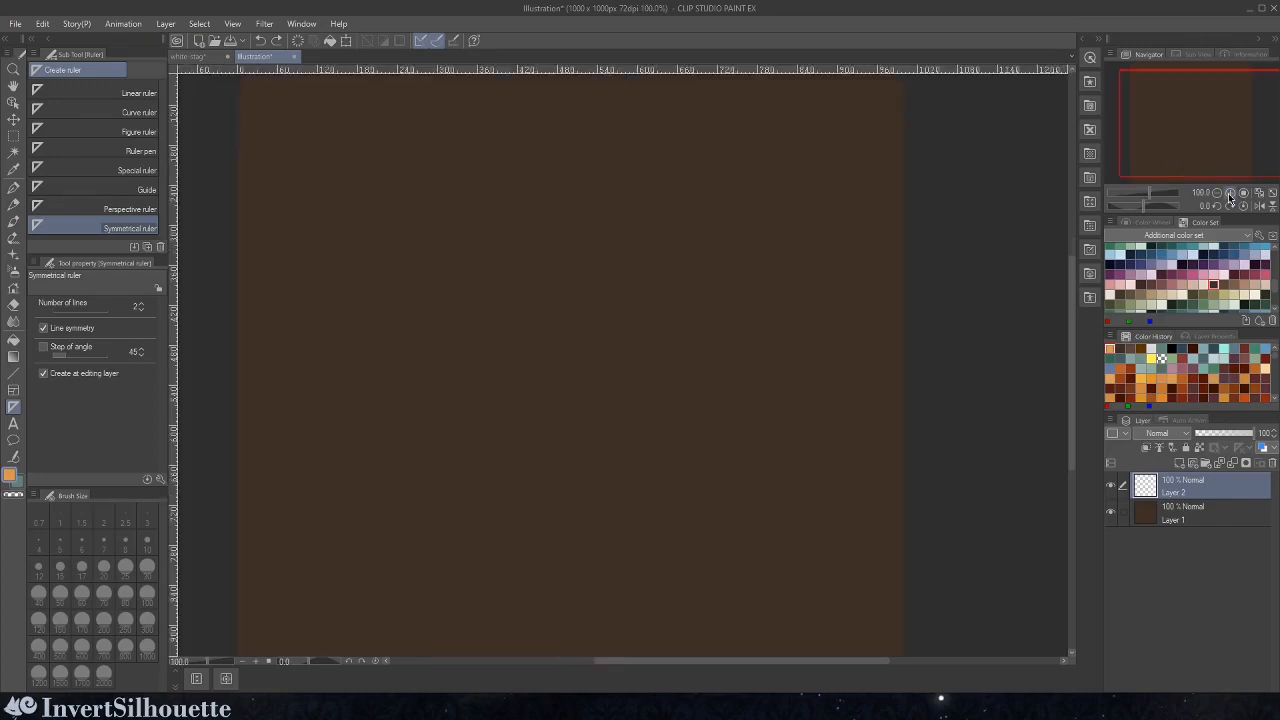
pyautogui.click(1230, 192)
pyautogui.moveTo(1205, 137); pyautogui.dragTo(1193, 73)
pyautogui.click(1230, 192)
pyautogui.click(1212, 108)
pyautogui.click(1230, 192)
pyautogui.click(1207, 95)
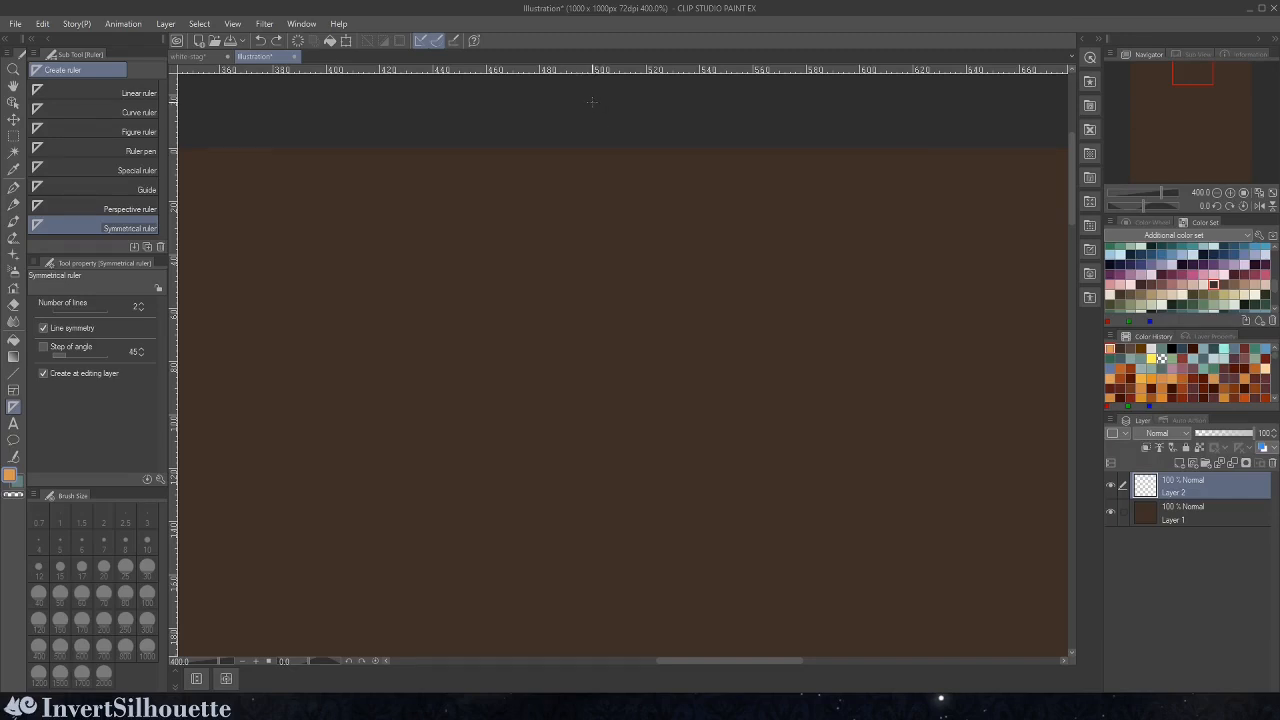
pyautogui.moveTo(591, 120); pyautogui.dragTo(631, 661)
# - Inspect the symmetry line across the whole canvas by hiding and reshowing Layer 2 and Layer 1
pyautogui.click(1217, 192)
pyautogui.click(1217, 192)
pyautogui.click(1217, 192)
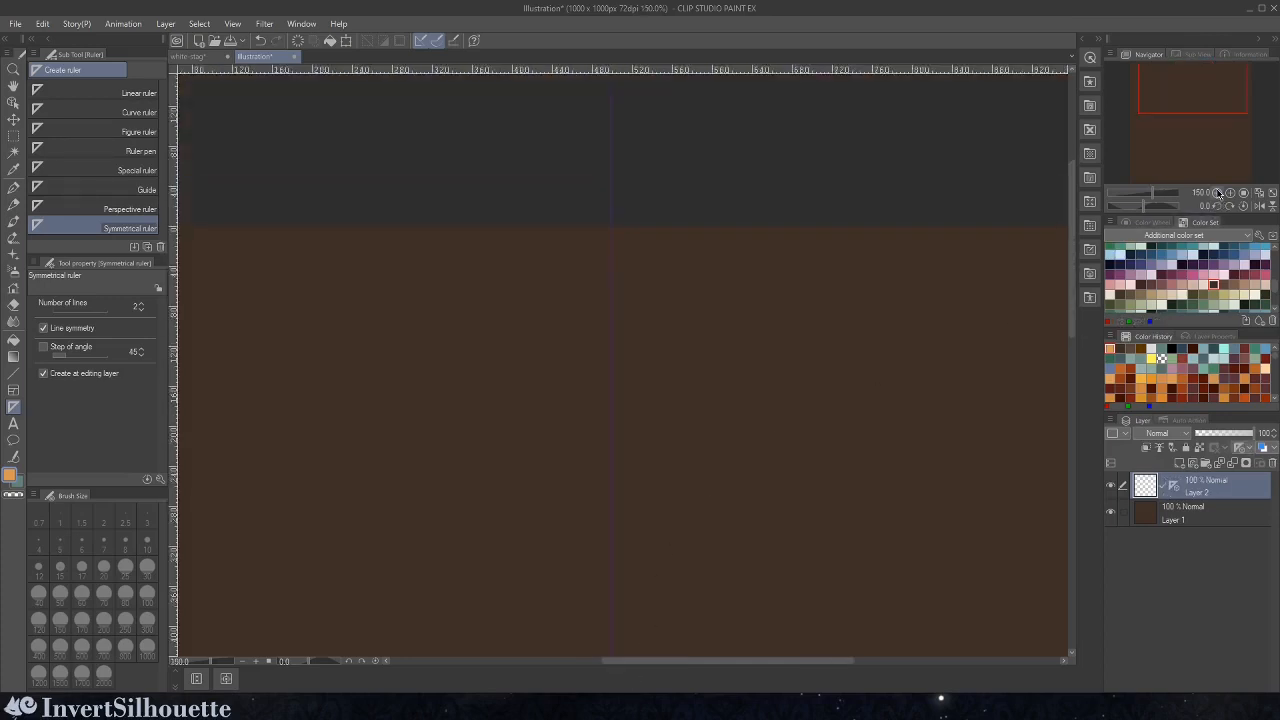
pyautogui.moveTo(1215, 104); pyautogui.dragTo(1203, 142)
pyautogui.click(1216, 193)
pyautogui.click(1216, 193)
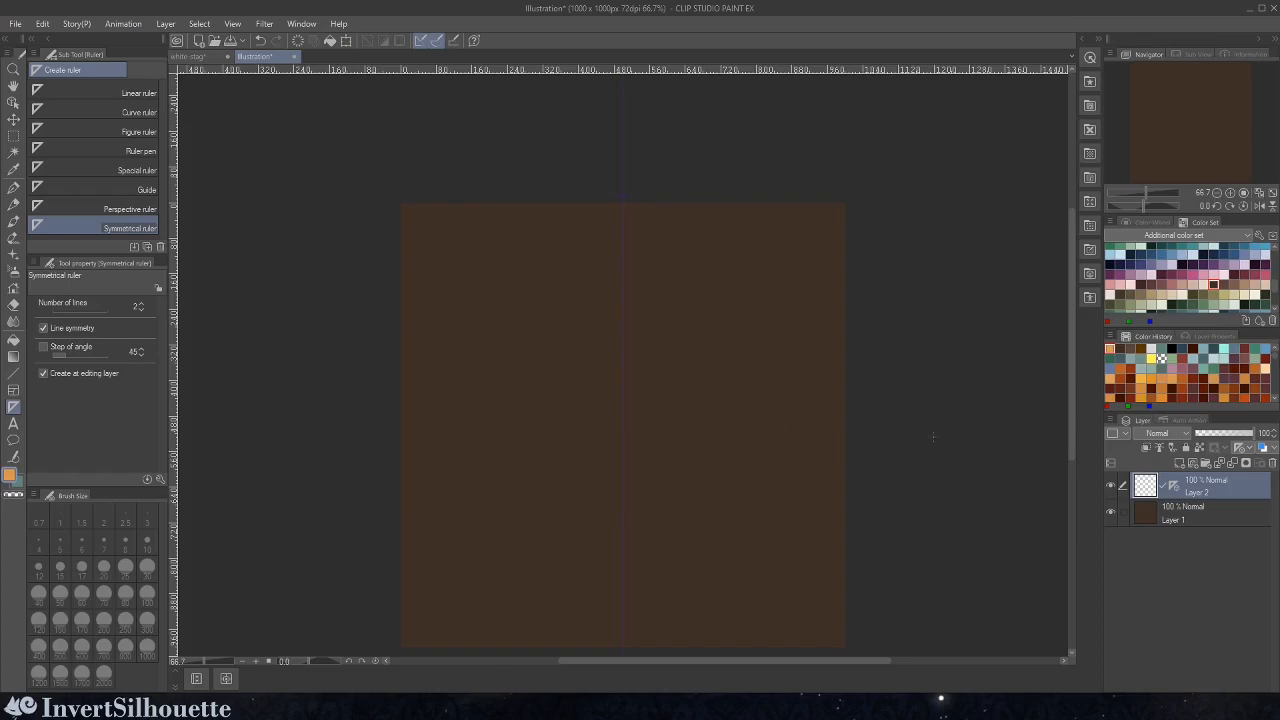
pyautogui.click(1110, 485)
pyautogui.click(1111, 487)
pyautogui.scroll(-2, 1072, 362)
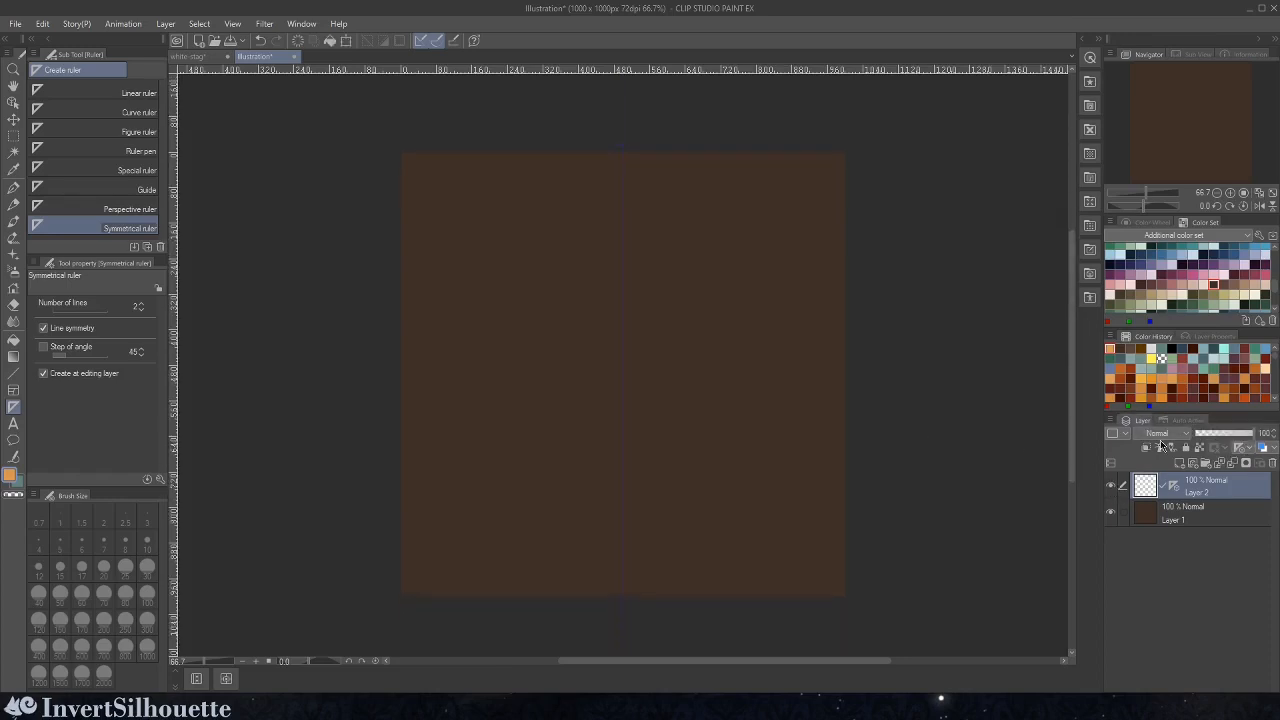
pyautogui.click(1111, 486)
pyautogui.click(1111, 486)
pyautogui.click(1111, 516)
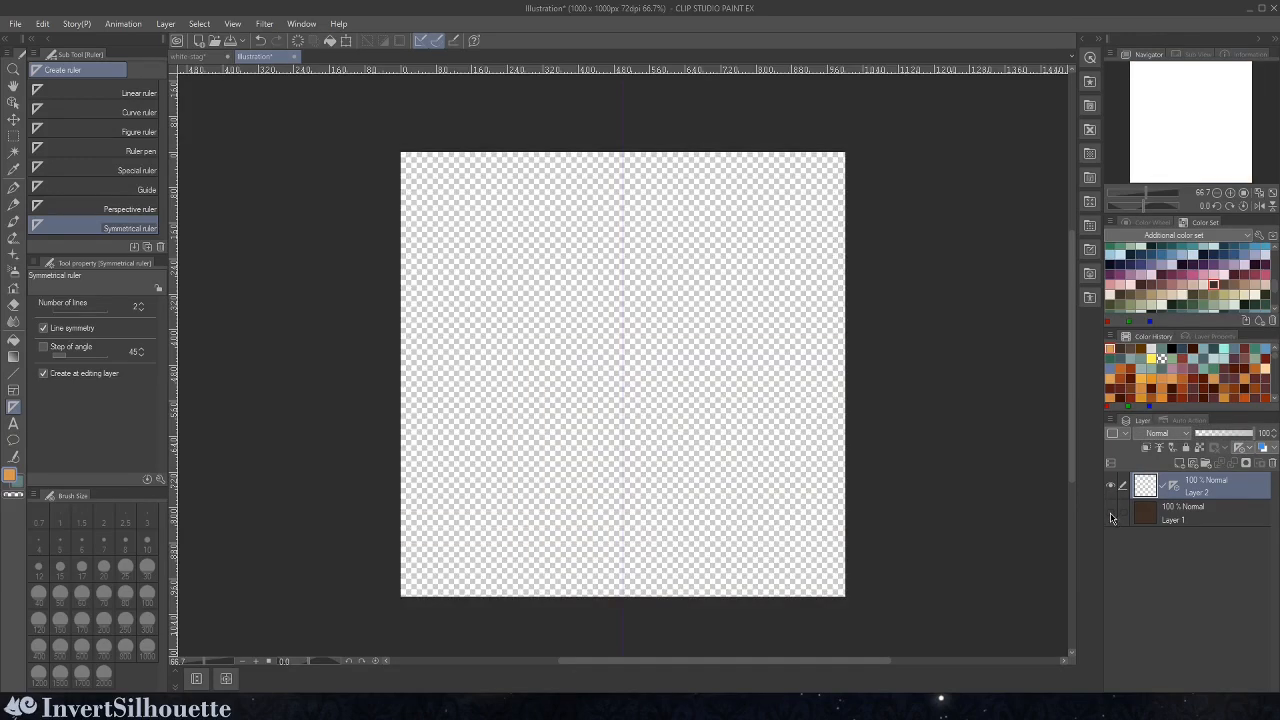
pyautogui.click(1111, 514)
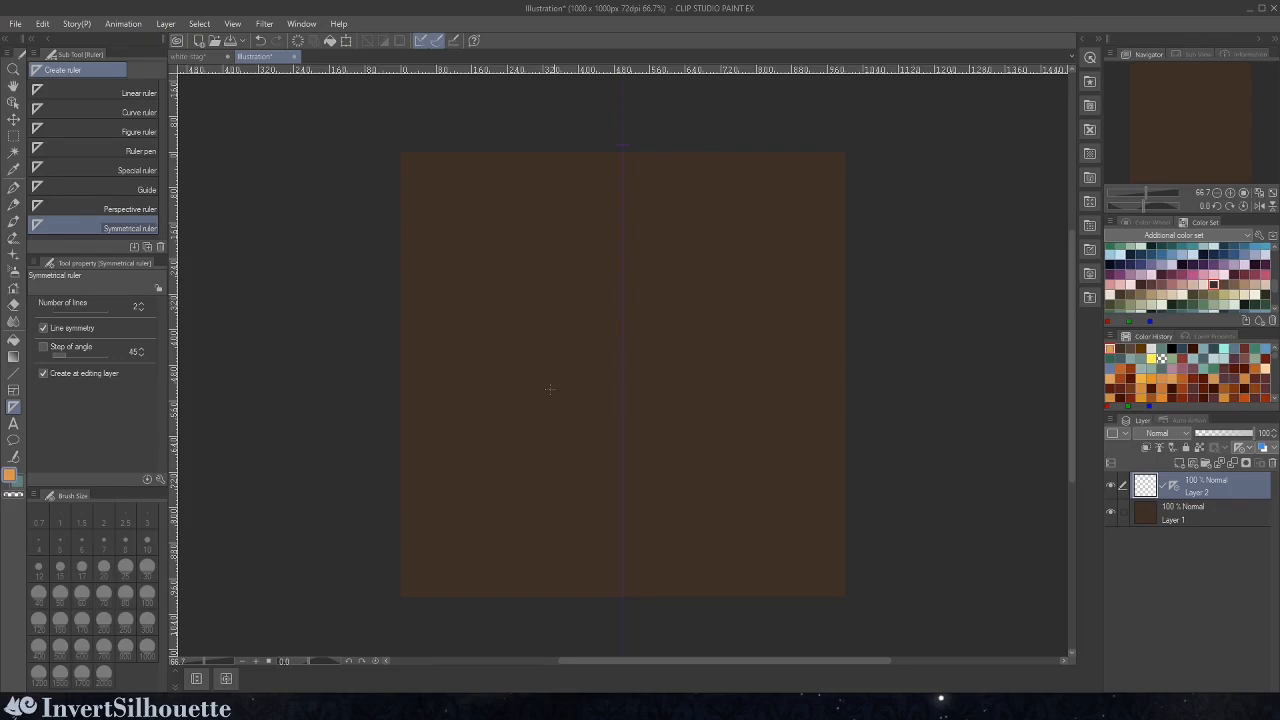
# - Switch to the Wobbly Pencil with a brush size of 15
pyautogui.click(13, 203)
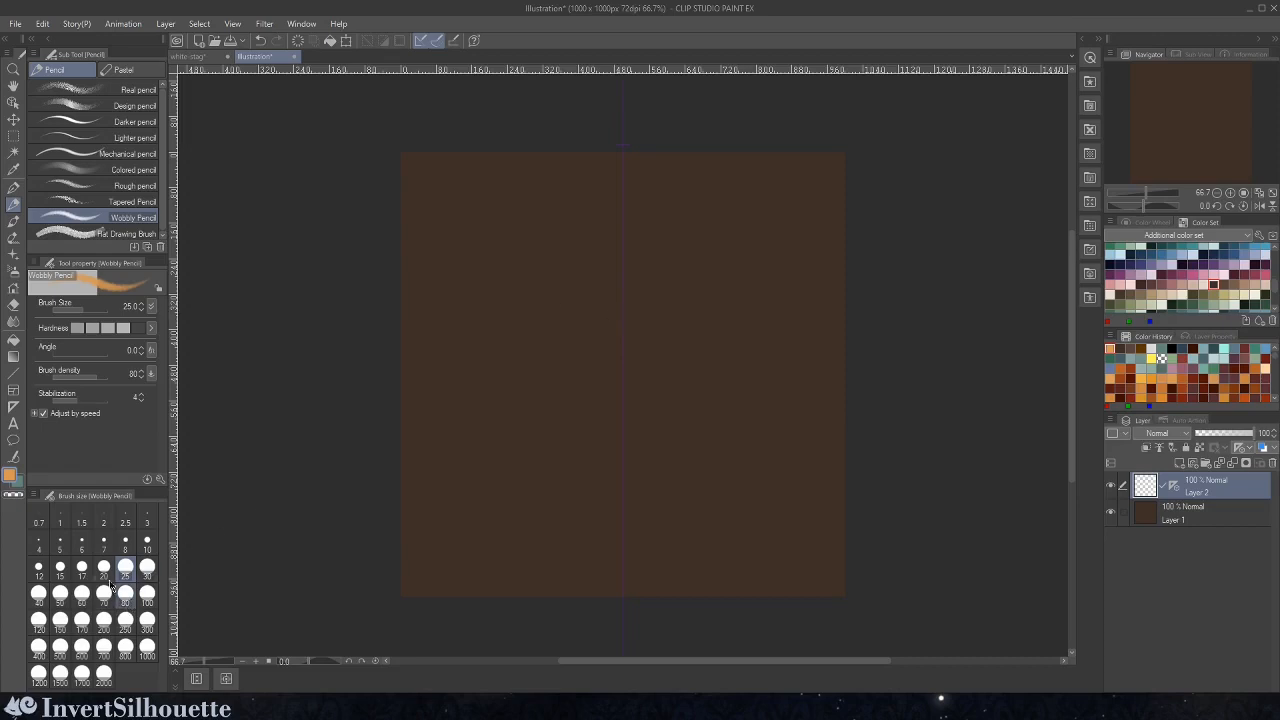
pyautogui.click(60, 569)
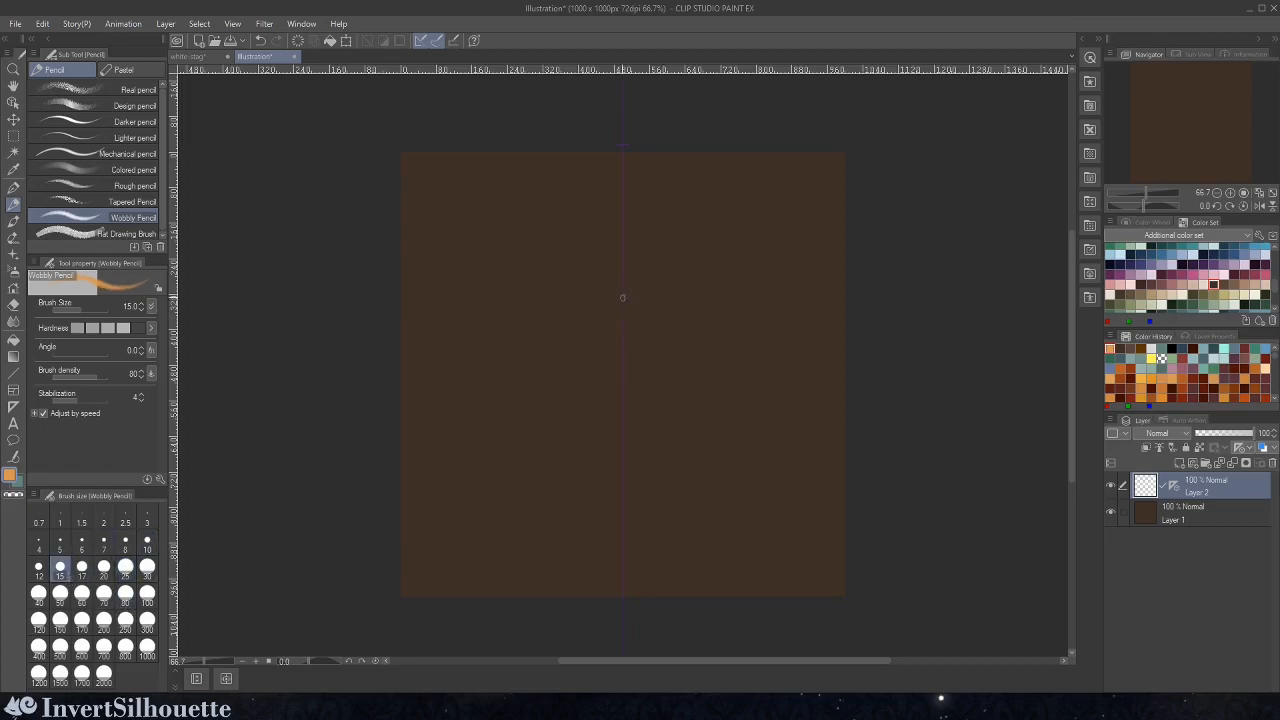
# - Sketch a mirrored animal head with a brow, eyes and tapering muzzle across the symmetry line
pyautogui.moveTo(622, 298); pyautogui.dragTo(650, 299)
pyautogui.moveTo(652, 310); pyautogui.dragTo(646, 328)
pyautogui.moveTo(642, 331); pyautogui.dragTo(637, 339)
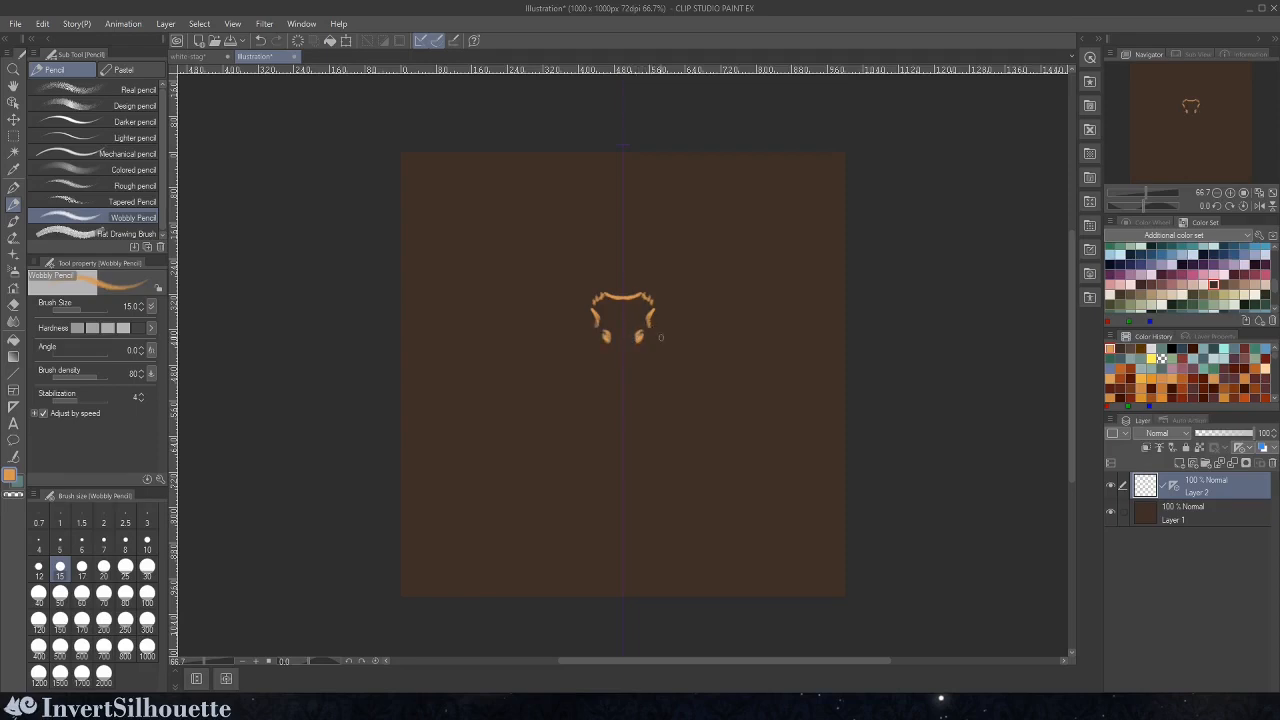
pyautogui.moveTo(652, 312); pyautogui.dragTo(650, 336)
pyautogui.moveTo(620, 377); pyautogui.dragTo(624, 386)
pyautogui.moveTo(650, 340); pyautogui.dragTo(637, 380)
pyautogui.moveTo(651, 330); pyautogui.dragTo(650, 358)
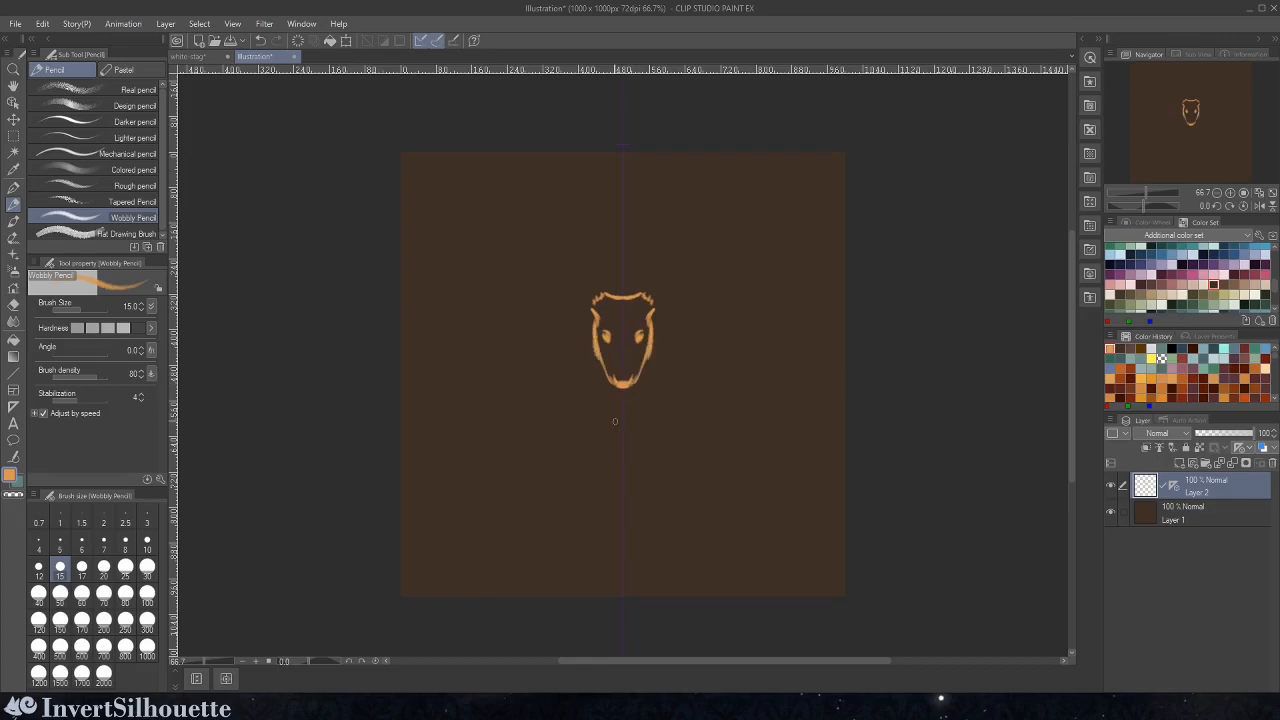
# - Undo all strokes of the animal head sketch
pyautogui.hotkey('ctrl', 'z')
pyautogui.hotkey('ctrl', 'z')
pyautogui.hotkey('ctrl', 'z')
pyautogui.hotkey('ctrl', 'z')
pyautogui.hotkey('ctrl', 'z')
pyautogui.hotkey('ctrl', 'z')
pyautogui.hotkey('ctrl', 'z')
pyautogui.hotkey('ctrl', 'z')
pyautogui.hotkey('ctrl', 'z')
pyautogui.hotkey('ctrl', 'z')
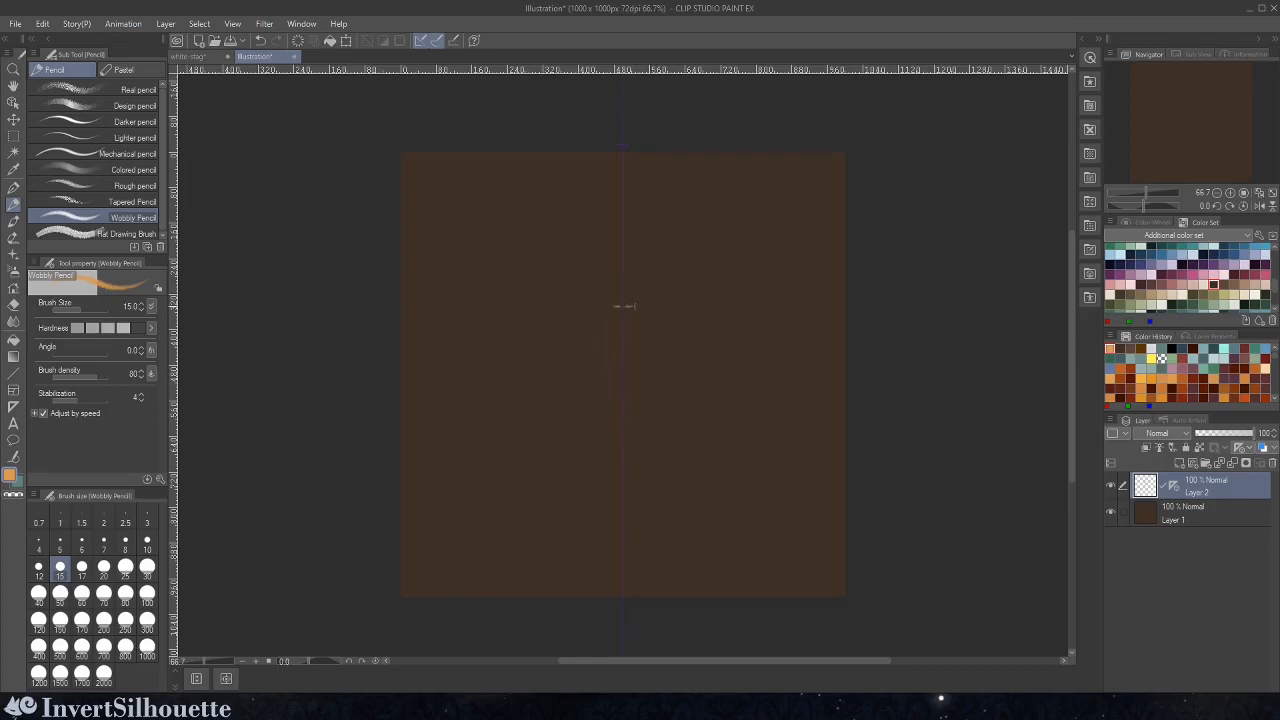
# - Try a mirrored stag head outline with branching antlers along the symmetry line, clearing it from the layer
pyautogui.moveTo(622, 306)
pyautogui.mouseDown()
pyautogui.moveTo(668, 288)
pyautogui.moveTo(736, 224)
pyautogui.moveTo(744, 255)
pyautogui.moveTo(619, 311)
pyautogui.moveTo(690, 297)
pyautogui.moveTo(632, 310)
pyautogui.moveTo(658, 284)
pyautogui.moveTo(640, 388)
pyautogui.moveTo(622, 404)
pyautogui.moveTo(646, 346)
pyautogui.moveTo(629, 343)
pyautogui.mouseUp()
pyautogui.moveTo(714, 265)
pyautogui.mouseDown()
pyautogui.moveTo(704, 228)
pyautogui.moveTo(714, 260)
pyautogui.mouseUp()
pyautogui.moveTo(746, 248)
pyautogui.mouseDown()
pyautogui.moveTo(663, 297)
pyautogui.moveTo(673, 306)
pyautogui.moveTo(752, 239)
pyautogui.moveTo(688, 284)
pyautogui.mouseUp()
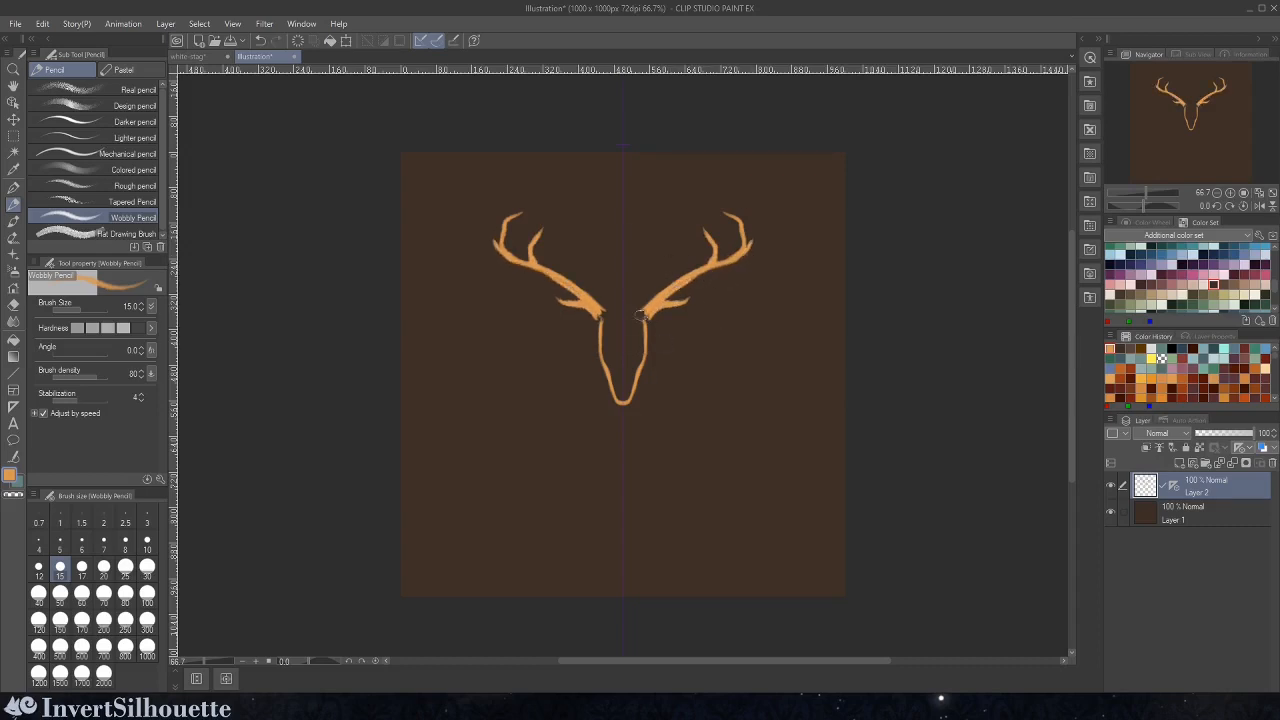
pyautogui.moveTo(751, 199)
pyautogui.mouseDown()
pyautogui.moveTo(690, 263)
pyautogui.moveTo(617, 400)
pyautogui.mouseUp()
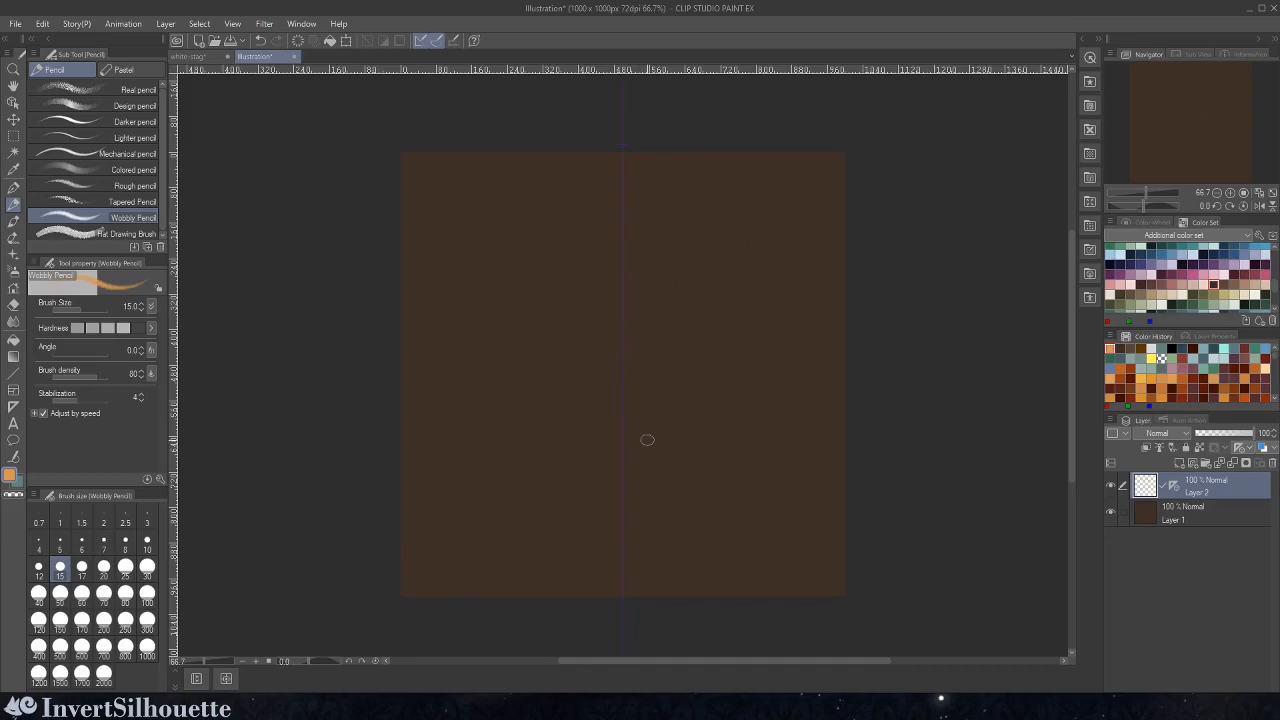
# - Draw a pair of mirrored, thick, inward-curling antlers on the upper half of the canvas, undoing unwanted strokes
pyautogui.moveTo(642, 318)
pyautogui.mouseDown()
pyautogui.moveTo(762, 247)
pyautogui.moveTo(717, 225)
pyautogui.moveTo(685, 298)
pyautogui.moveTo(650, 345)
pyautogui.mouseUp()
pyautogui.moveTo(650, 345)
pyautogui.mouseDown()
pyautogui.moveTo(645, 318)
pyautogui.moveTo(685, 276)
pyautogui.moveTo(762, 278)
pyautogui.moveTo(710, 298)
pyautogui.moveTo(746, 282)
pyautogui.mouseUp()
pyautogui.moveTo(650, 326)
pyautogui.mouseDown()
pyautogui.moveTo(724, 290)
pyautogui.moveTo(741, 310)
pyautogui.moveTo(753, 280)
pyautogui.mouseUp()
pyautogui.hotkey('ctrl', 'z')
pyautogui.moveTo(705, 229)
pyautogui.mouseDown()
pyautogui.moveTo(746, 270)
pyautogui.moveTo(722, 285)
pyautogui.moveTo(739, 295)
pyautogui.moveTo(733, 281)
pyautogui.moveTo(667, 300)
pyautogui.mouseUp()
pyautogui.hotkey('ctrl', 'z')
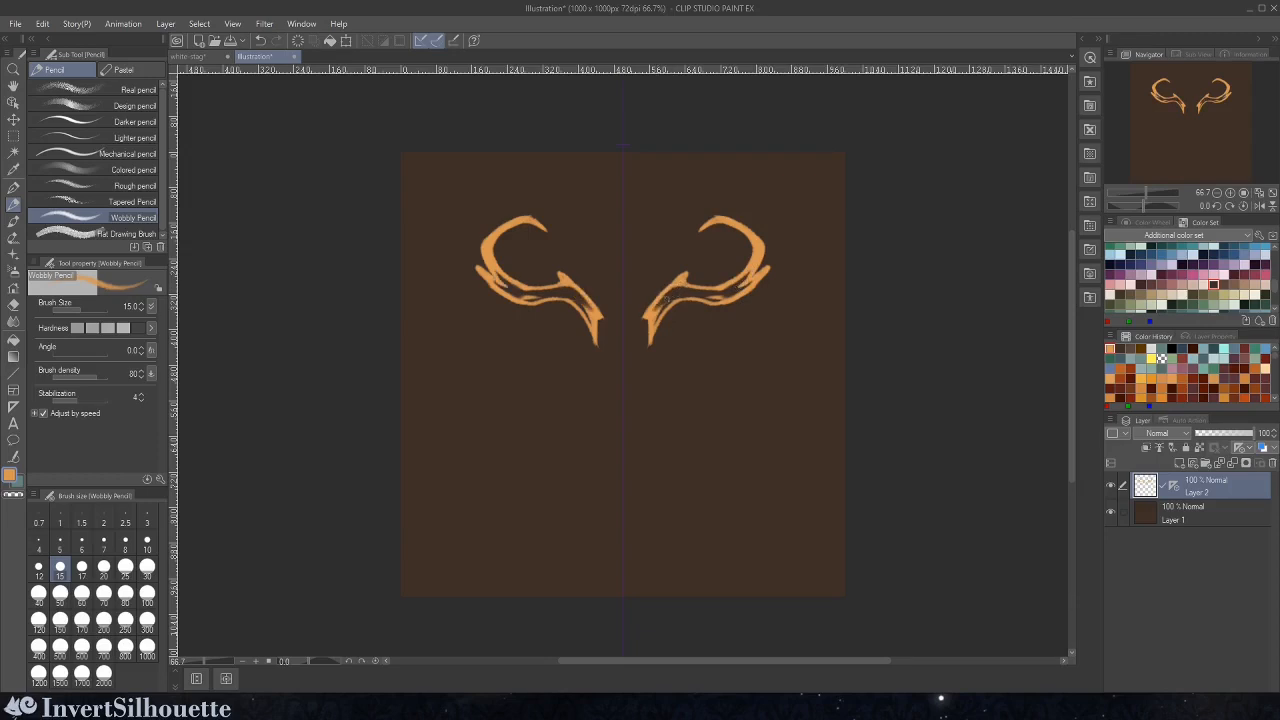
pyautogui.hotkey('ctrl', 'z')
pyautogui.hotkey('ctrl', 'z')
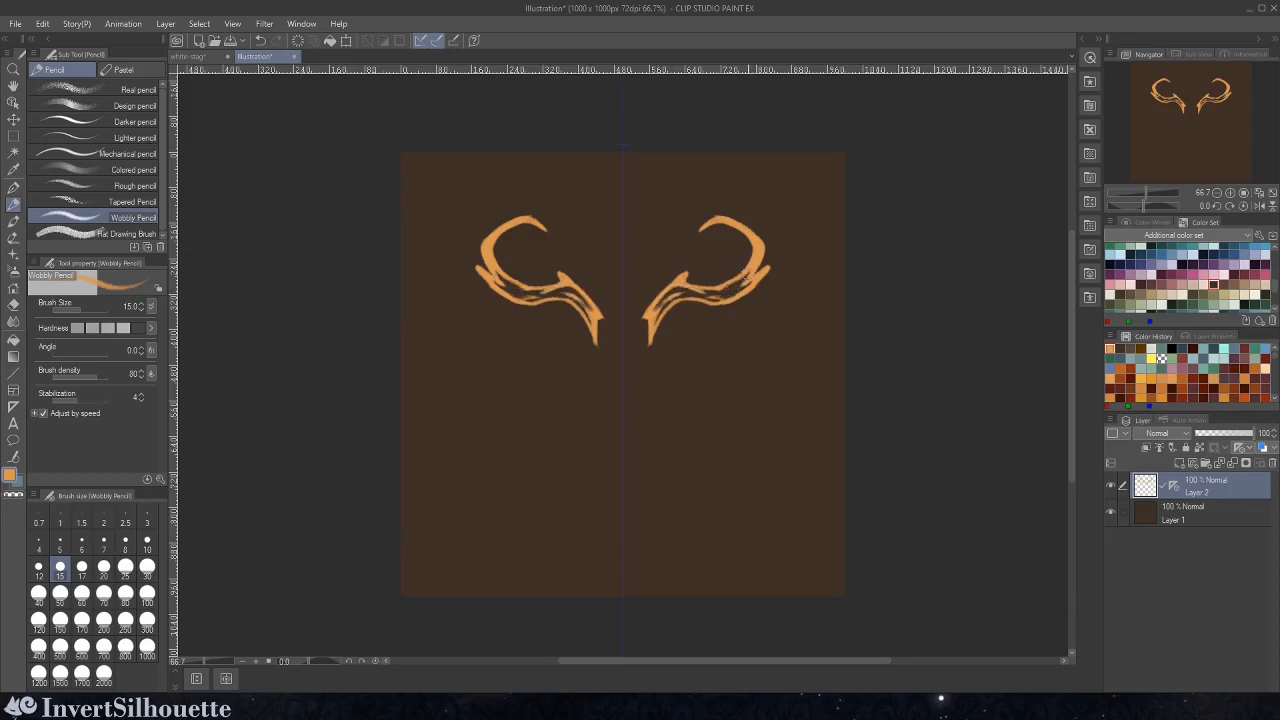
# - Refine the curved antler beams and carve thin grooves into them with a smaller eraser, returning to the Wobbly Pencil
pyautogui.moveTo(750, 270); pyautogui.dragTo(736, 288)
pyautogui.press('e')
pyautogui.press('[')
pyautogui.press('[')
pyautogui.press('[')
pyautogui.moveTo(730, 283)
pyautogui.mouseDown()
pyautogui.moveTo(755, 238)
pyautogui.moveTo(725, 289)
pyautogui.moveTo(658, 302)
pyautogui.moveTo(733, 290)
pyautogui.moveTo(762, 248)
pyautogui.mouseUp()
pyautogui.press('p')
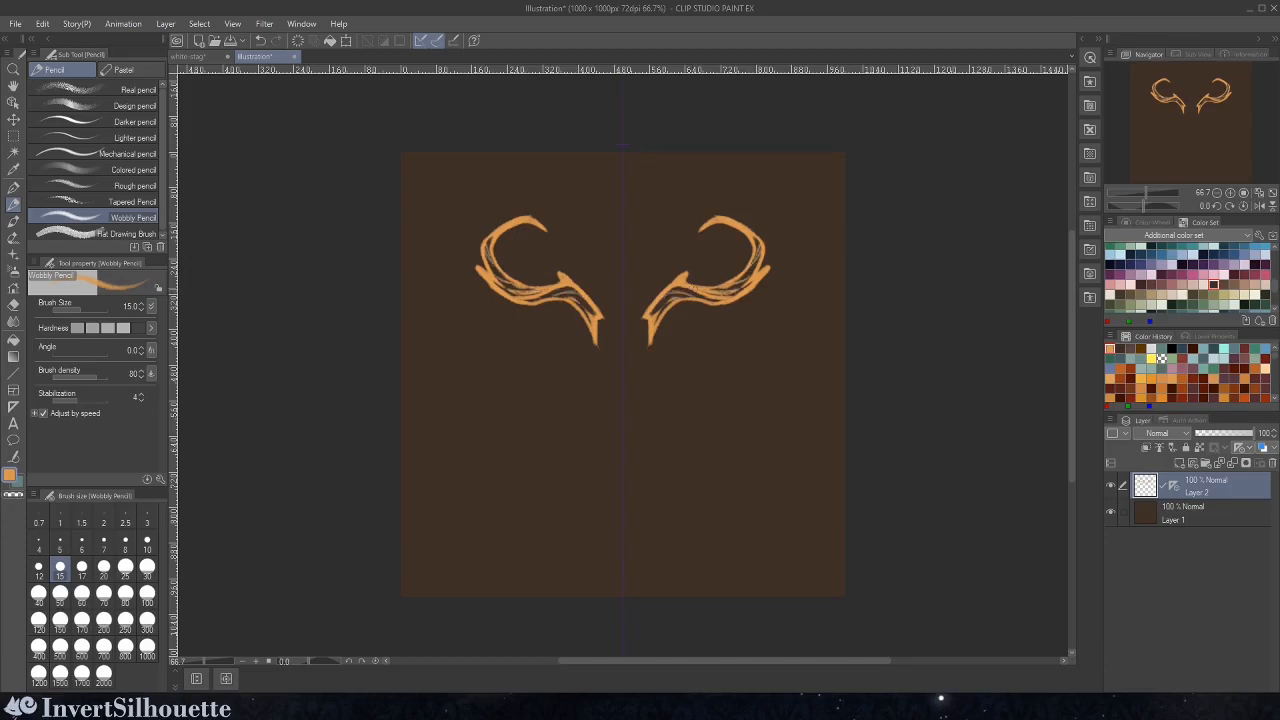
# - Add extra inner and outer tines to the mirrored antlers, undoing an unwanted outer stroke
pyautogui.moveTo(736, 276)
pyautogui.mouseDown()
pyautogui.moveTo(706, 244)
pyautogui.moveTo(728, 284)
pyautogui.moveTo(721, 253)
pyautogui.mouseUp()
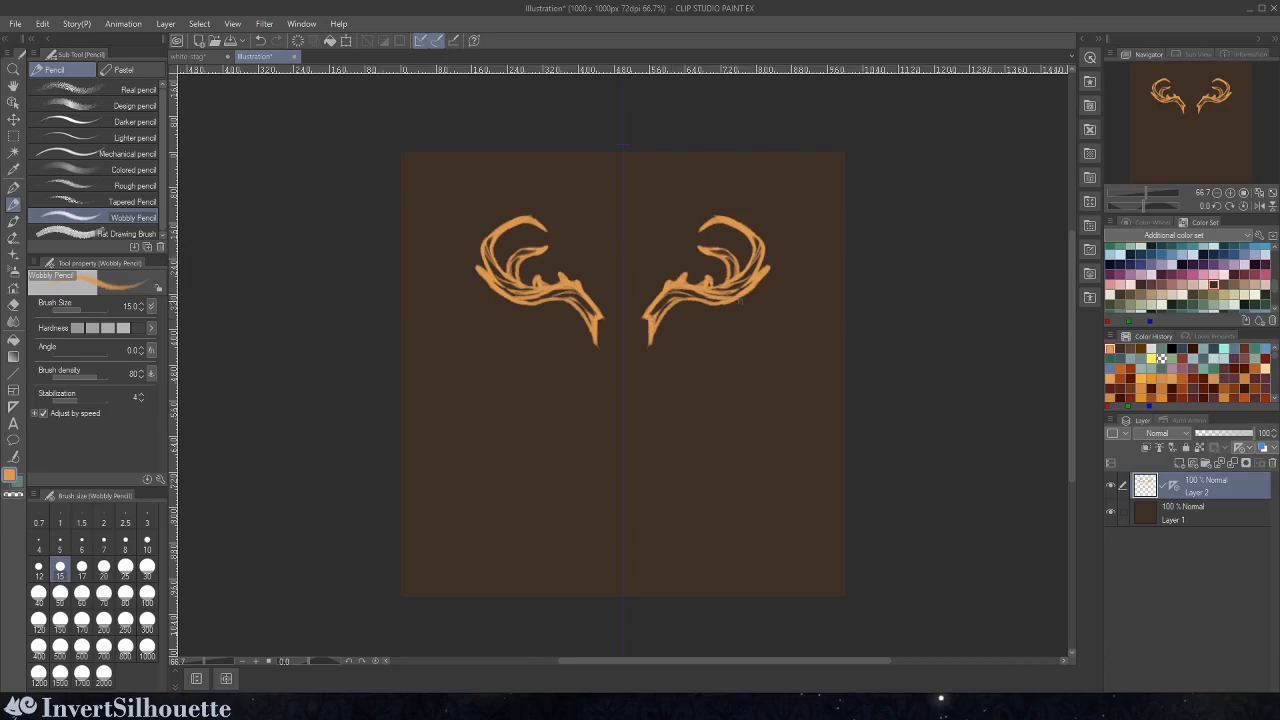
pyautogui.moveTo(739, 302)
pyautogui.mouseDown()
pyautogui.moveTo(774, 292)
pyautogui.moveTo(700, 312)
pyautogui.moveTo(724, 316)
pyautogui.mouseUp()
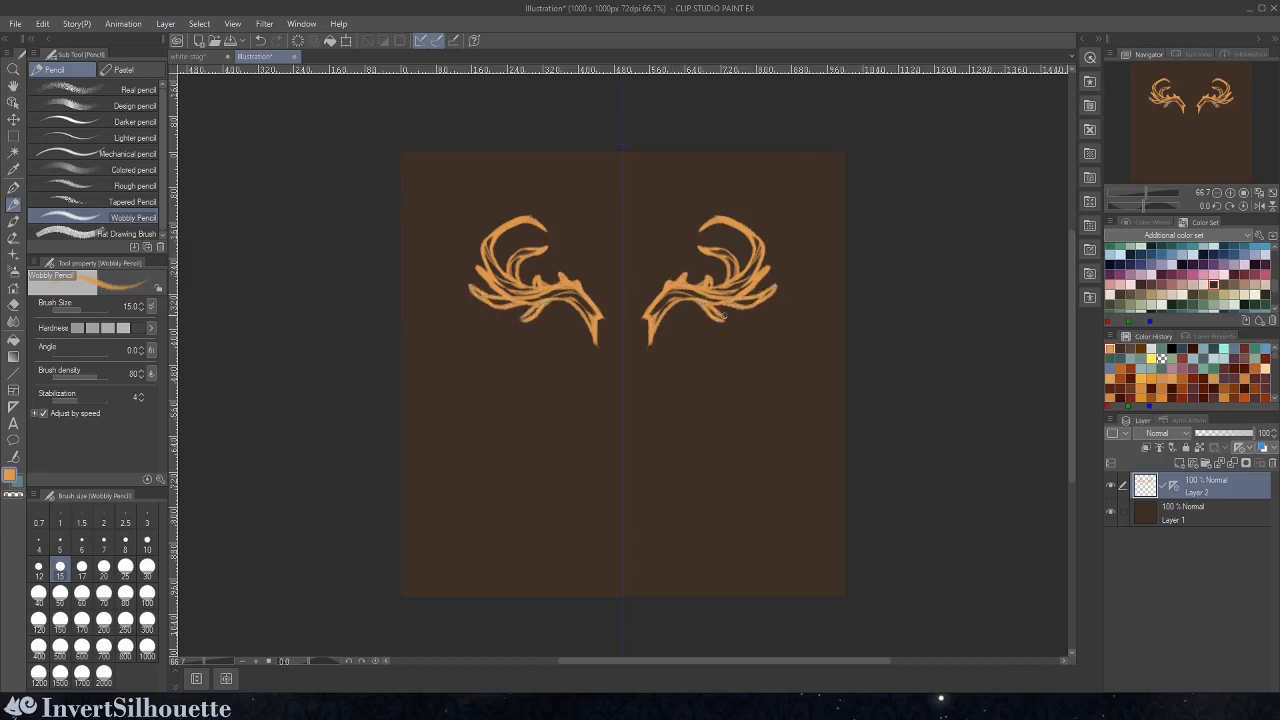
pyautogui.moveTo(772, 265); pyautogui.dragTo(759, 283)
pyautogui.hotkey('ctrl', 'z')
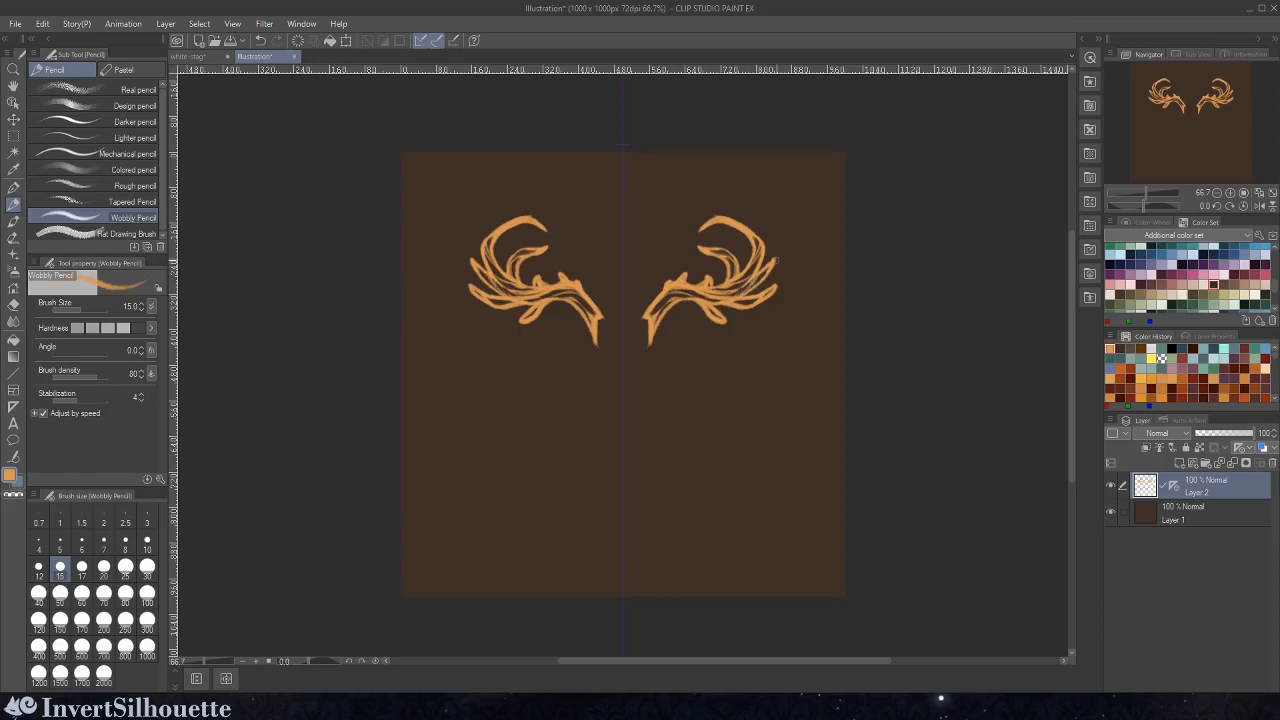
pyautogui.moveTo(710, 323); pyautogui.dragTo(721, 318)
# - Sketch a pair of mirrored spirals meeting at the symmetry line between the antler bases, undoing stray strokes
pyautogui.moveTo(645, 329); pyautogui.dragTo(618, 316)
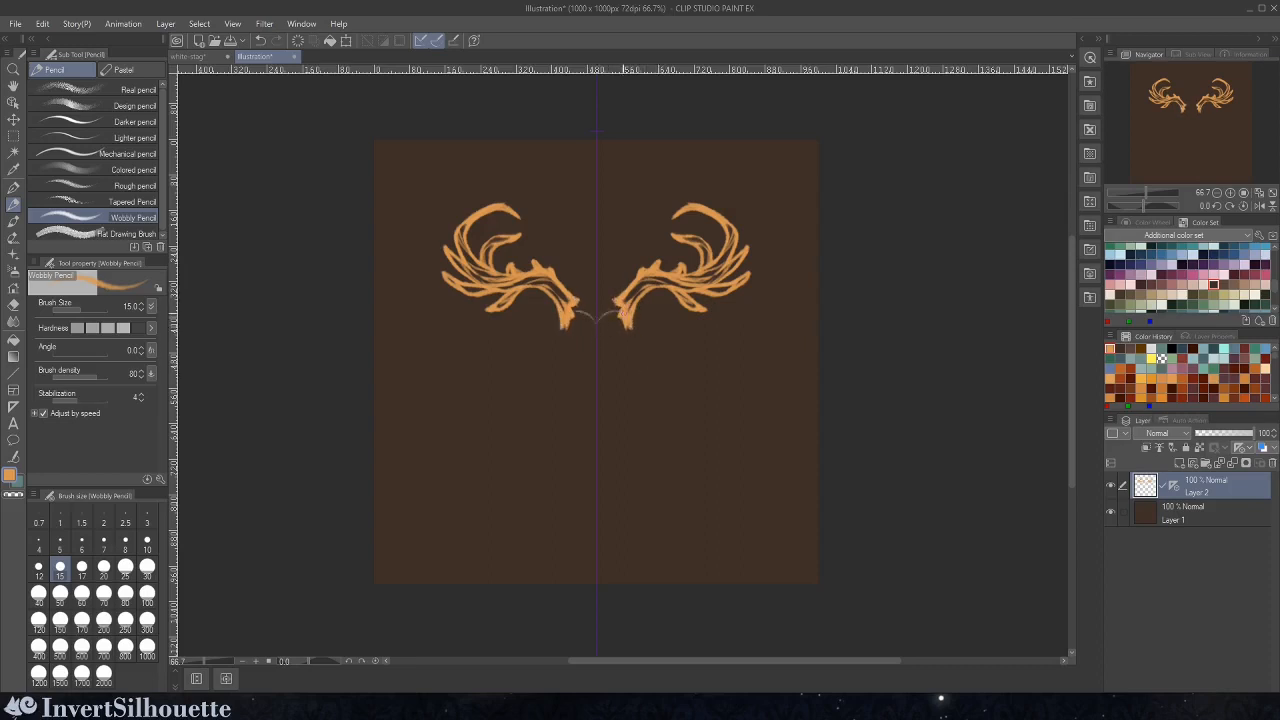
pyautogui.moveTo(617, 330)
pyautogui.mouseDown()
pyautogui.moveTo(601, 320)
pyautogui.moveTo(637, 367)
pyautogui.mouseUp()
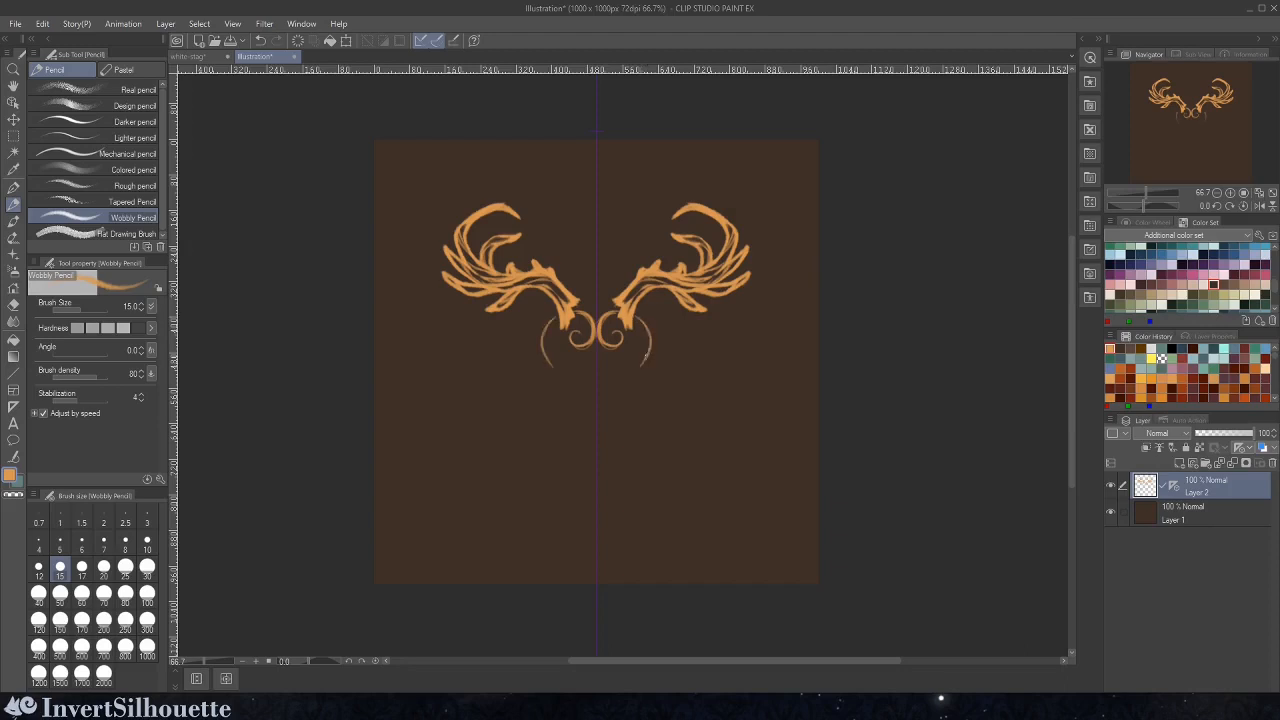
pyautogui.click(1229, 192)
pyautogui.hotkey('ctrl', 'z')
pyautogui.hotkey('ctrl', 'z')
pyautogui.hotkey('ctrl', 'z')
pyautogui.hotkey('ctrl', 'z')
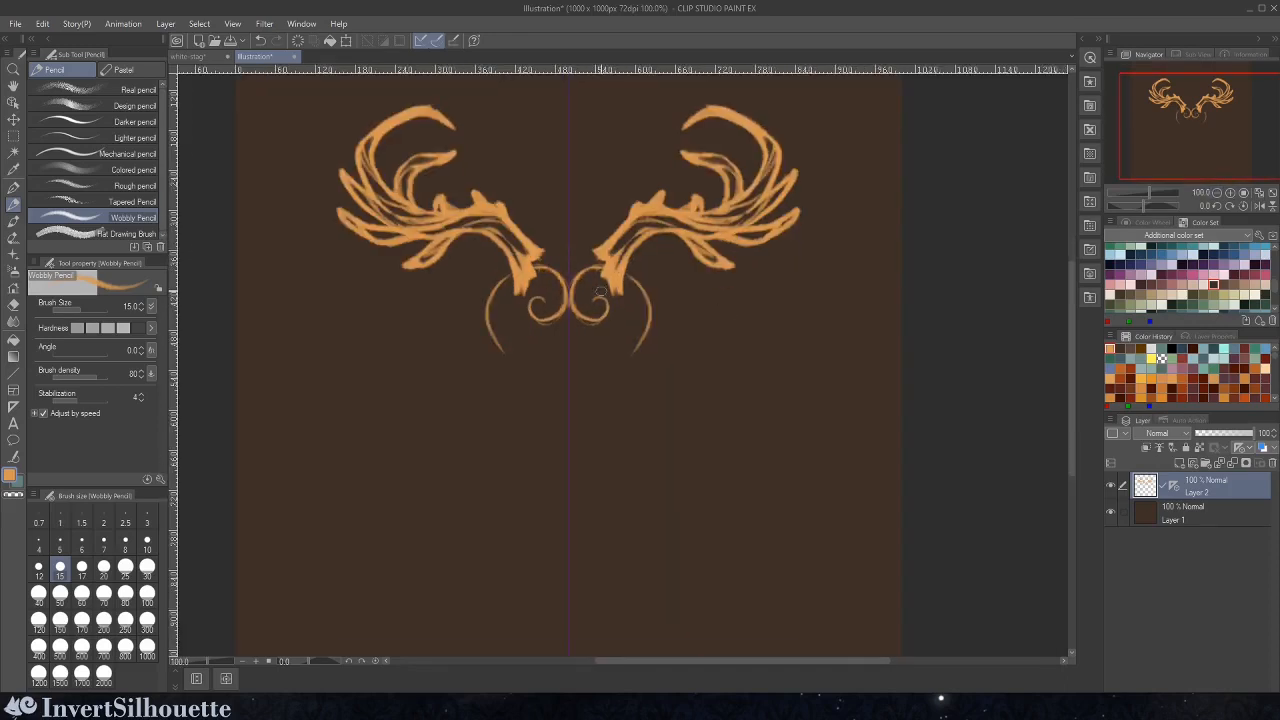
pyautogui.moveTo(607, 298)
pyautogui.mouseDown()
pyautogui.moveTo(573, 287)
pyautogui.moveTo(604, 272)
pyautogui.mouseUp()
# - Sketch flowing mirrored strands with jagged outer ends below the spirals, undoing the jagged end strokes
pyautogui.moveTo(580, 316)
pyautogui.mouseDown()
pyautogui.moveTo(608, 316)
pyautogui.moveTo(613, 283)
pyautogui.moveTo(642, 286)
pyautogui.moveTo(662, 322)
pyautogui.moveTo(578, 352)
pyautogui.moveTo(598, 414)
pyautogui.moveTo(636, 460)
pyautogui.mouseUp()
pyautogui.moveTo(622, 398)
pyautogui.mouseDown()
pyautogui.moveTo(637, 344)
pyautogui.moveTo(708, 428)
pyautogui.moveTo(636, 450)
pyautogui.mouseUp()
pyautogui.moveTo(650, 326)
pyautogui.mouseDown()
pyautogui.moveTo(620, 374)
pyautogui.moveTo(612, 452)
pyautogui.mouseUp()
pyautogui.moveTo(652, 362); pyautogui.dragTo(692, 344)
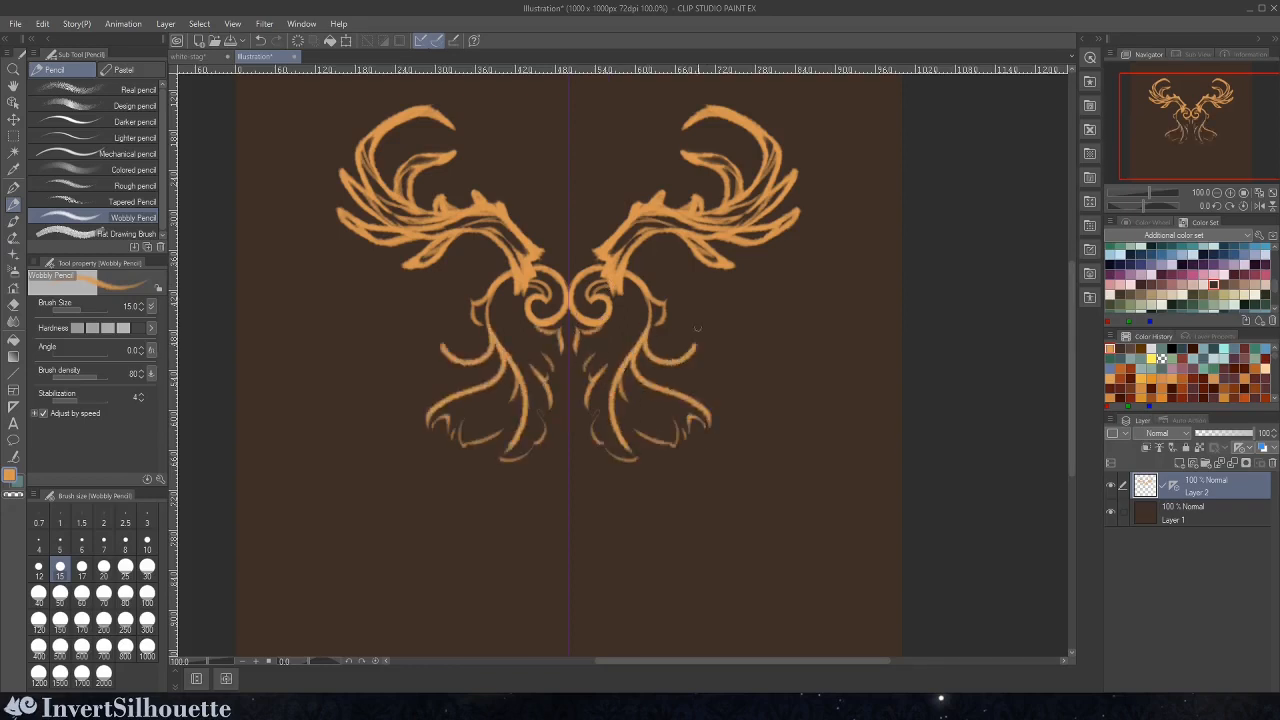
pyautogui.moveTo(631, 408)
pyautogui.mouseDown()
pyautogui.moveTo(676, 450)
pyautogui.moveTo(724, 422)
pyautogui.mouseUp()
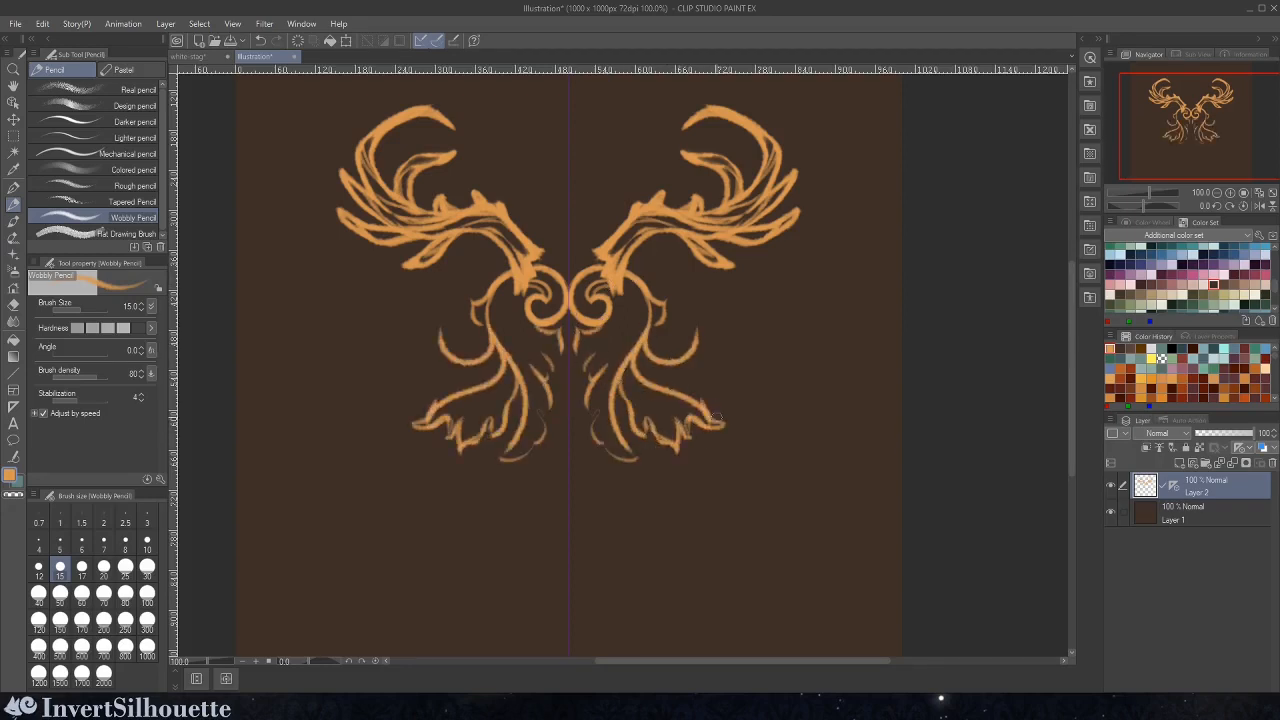
pyautogui.hotkey('ctrl', 'z')
pyautogui.hotkey('ctrl', 'z')
pyautogui.hotkey('ctrl', 'z')
pyautogui.hotkey('ctrl', 'z')
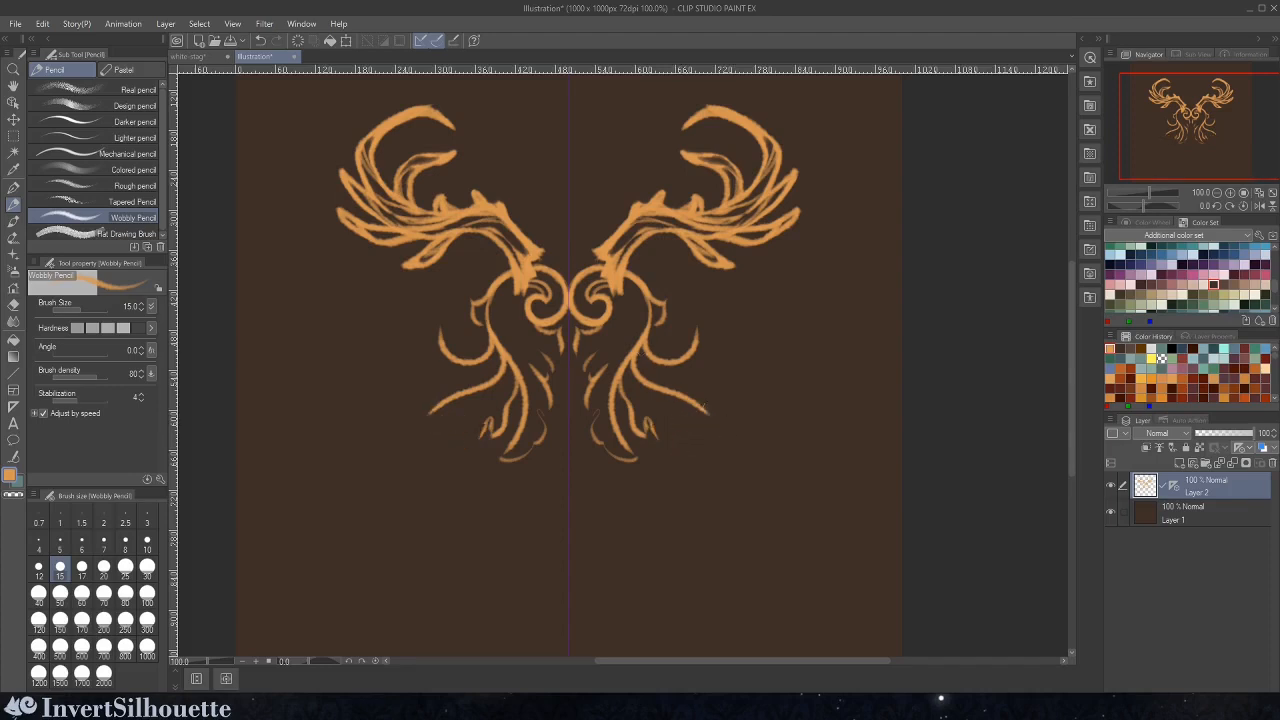
# - Lasso and delete the lower strands beneath the outer hooks on both sides, clearing the selection
pyautogui.press('m')
pyautogui.moveTo(678, 398)
pyautogui.mouseDown()
pyautogui.moveTo(724, 408)
pyautogui.moveTo(580, 457)
pyautogui.moveTo(729, 414)
pyautogui.mouseUp()
pyautogui.press('Delete')
pyautogui.moveTo(733, 356); pyautogui.dragTo(762, 362)
pyautogui.press('Delete')
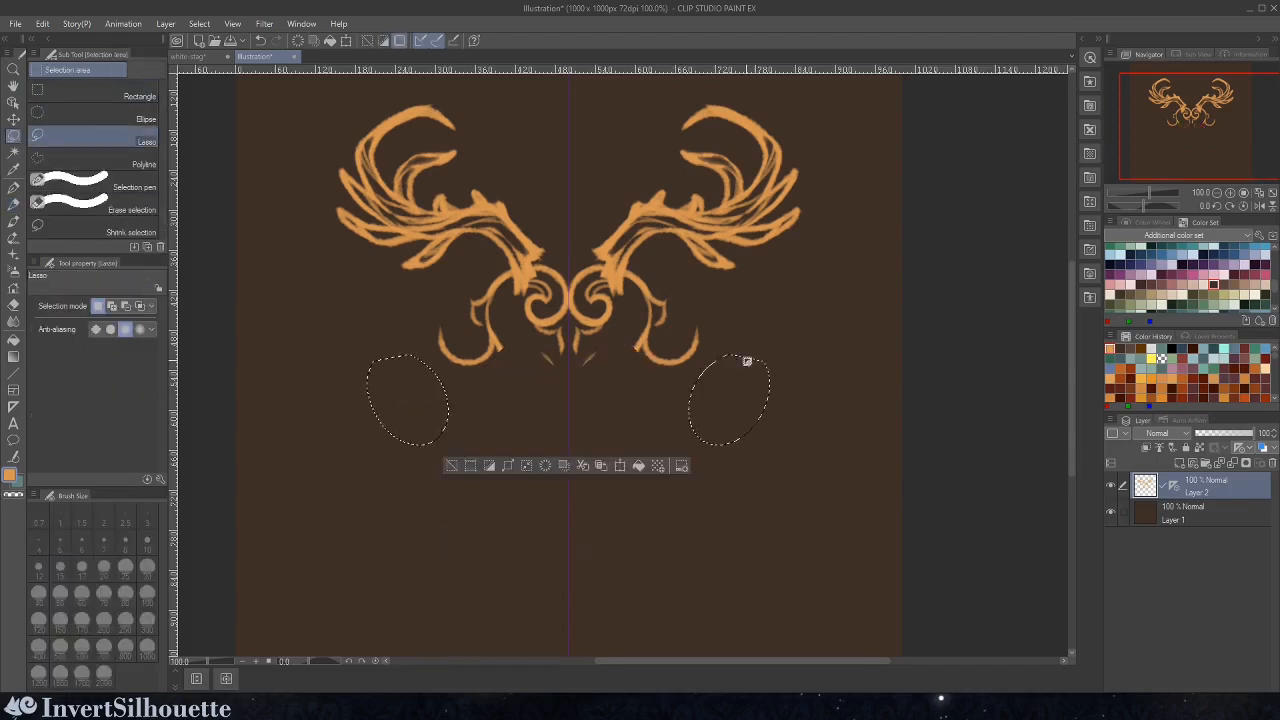
pyautogui.hotkey('ctrl', 'd')
# - Sketch inner strands running down from the spirals with the Wobbly Pencil and add barbed tips and edges to the outer hooks
pyautogui.press('p')
pyautogui.moveTo(622, 290); pyautogui.dragTo(620, 390)
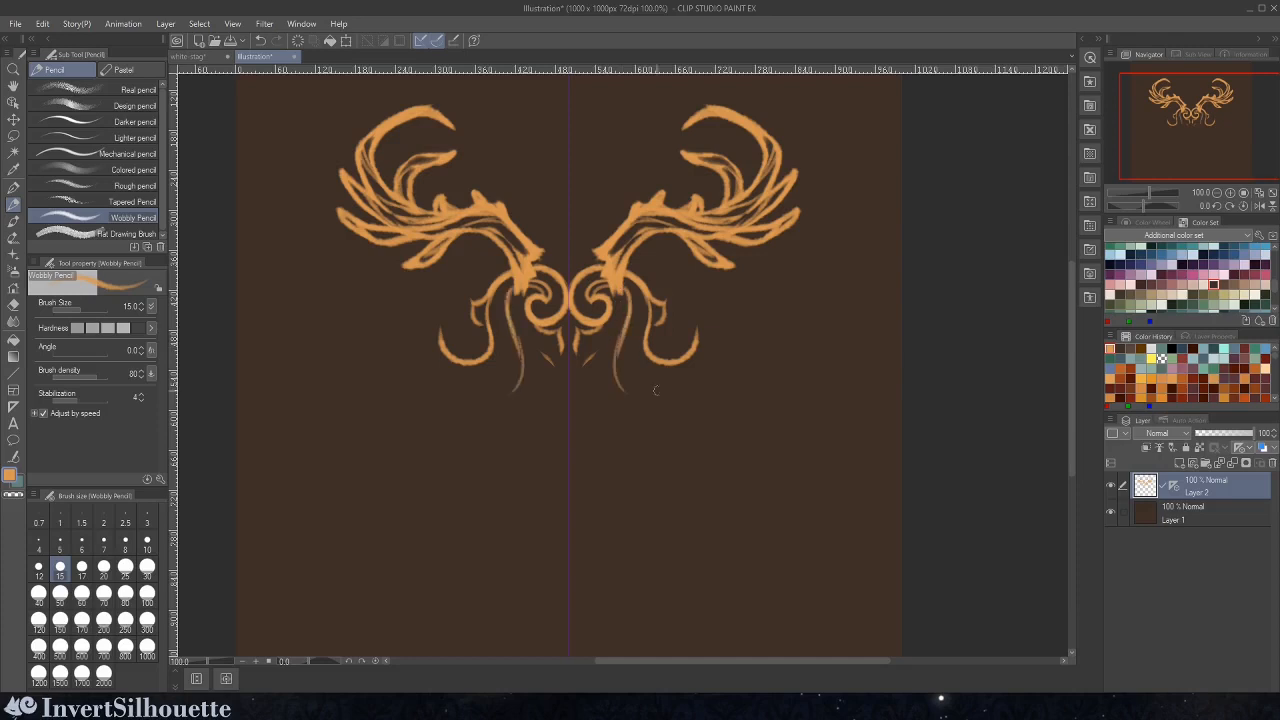
pyautogui.hotkey('ctrl', 'z')
pyautogui.hotkey('ctrl', 'z')
pyautogui.moveTo(624, 290)
pyautogui.mouseDown()
pyautogui.moveTo(633, 341)
pyautogui.moveTo(623, 317)
pyautogui.moveTo(600, 380)
pyautogui.mouseUp()
pyautogui.moveTo(596, 390); pyautogui.dragTo(620, 410)
pyautogui.moveTo(624, 394); pyautogui.dragTo(644, 408)
pyautogui.moveTo(628, 344); pyautogui.dragTo(654, 382)
pyautogui.moveTo(716, 356); pyautogui.dragTo(706, 328)
pyautogui.moveTo(693, 313); pyautogui.dragTo(700, 348)
pyautogui.moveTo(636, 374)
pyautogui.mouseDown()
pyautogui.moveTo(688, 404)
pyautogui.moveTo(720, 366)
pyautogui.mouseUp()
pyautogui.moveTo(722, 366); pyautogui.dragTo(704, 330)
# - Undo the unwanted strokes below the spirals and between the inner strands
pyautogui.hotkey('ctrl', 'z')
pyautogui.hotkey('ctrl', 'z')
pyautogui.hotkey('ctrl', 'z')
pyautogui.hotkey('ctrl', 'z')
pyautogui.hotkey('ctrl', 'z')
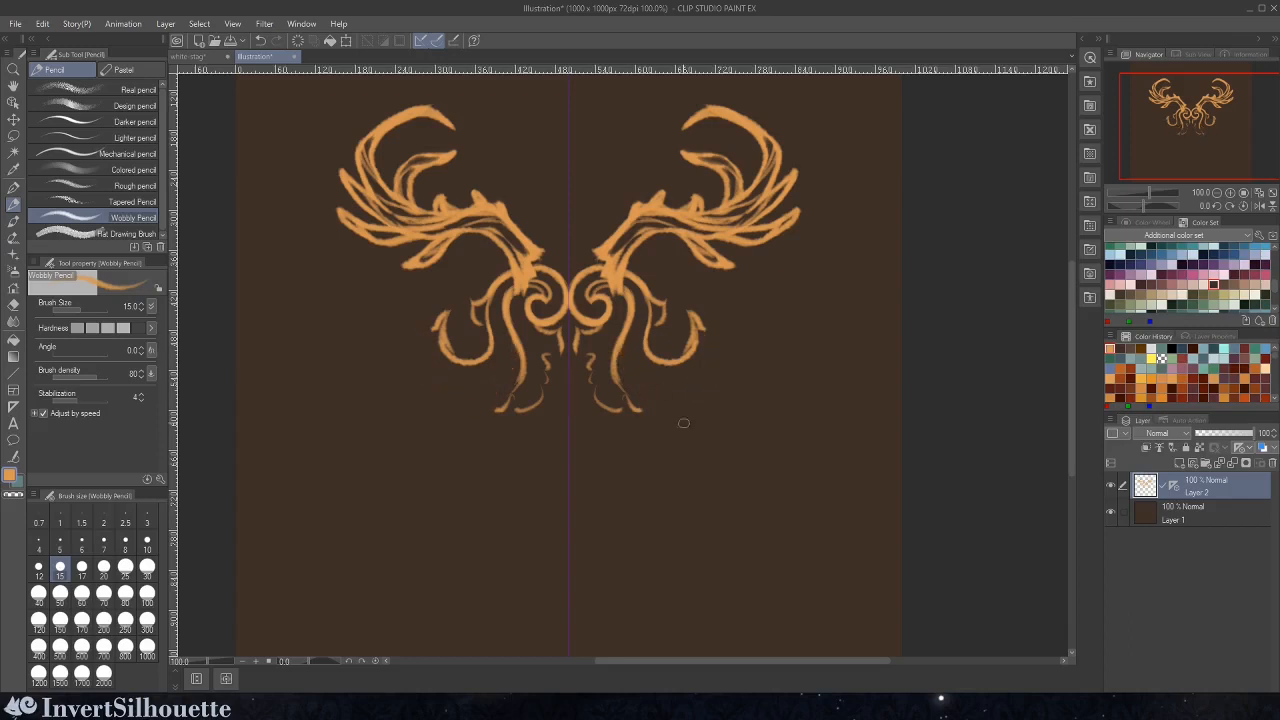
pyautogui.hotkey('ctrl', 'z')
pyautogui.hotkey('ctrl', 'z')
pyautogui.hotkey('ctrl', 'z')
pyautogui.hotkey('ctrl', 'z')
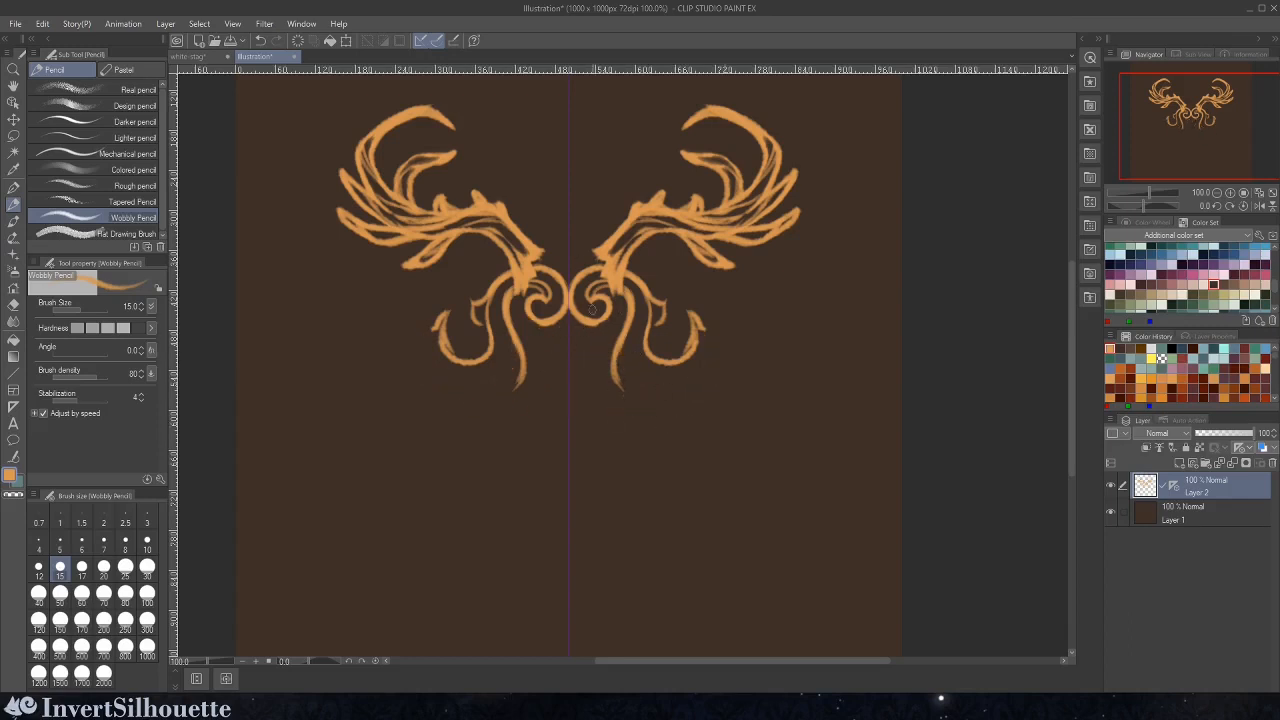
pyautogui.hotkey('ctrl', 'z')
pyautogui.hotkey('ctrl', 'z')
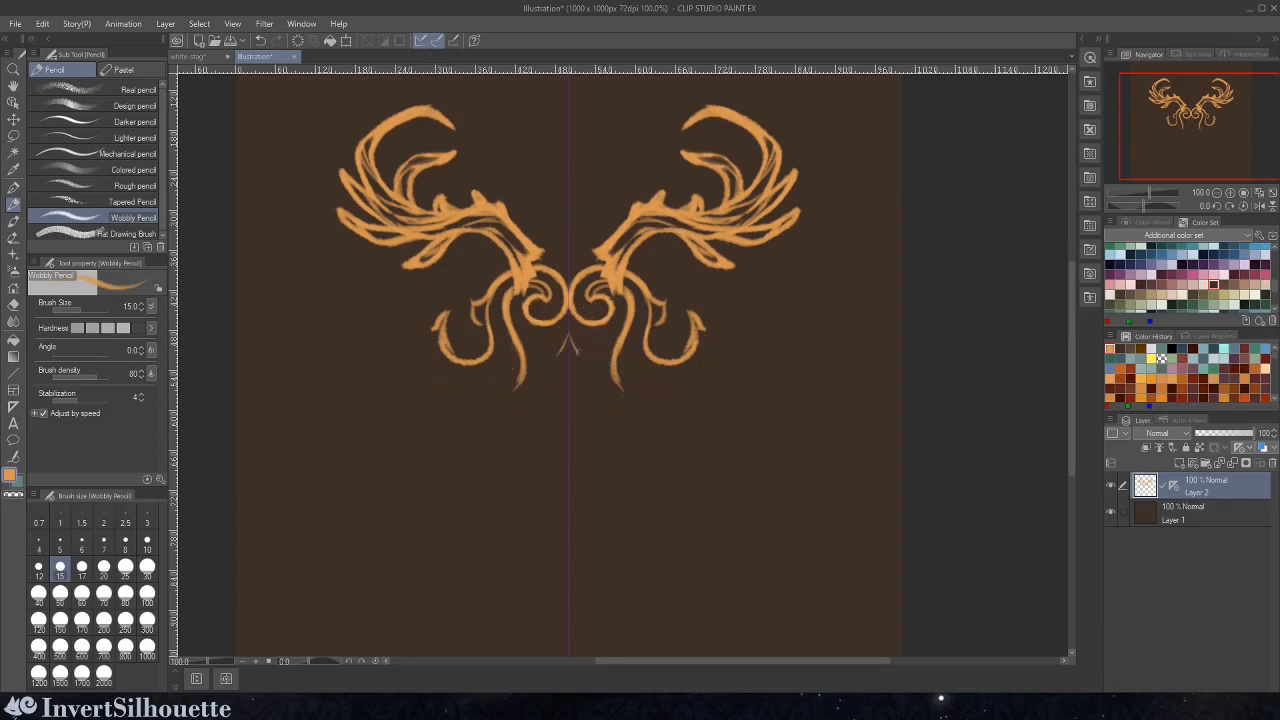
# - Draw a pointed leaf-blade motif on the symmetry line and frilled outlines around the outer hooks
pyautogui.moveTo(576, 351); pyautogui.dragTo(587, 373)
pyautogui.moveTo(587, 373); pyautogui.dragTo(572, 436)
pyautogui.moveTo(596, 342); pyautogui.dragTo(576, 428)
pyautogui.moveTo(595, 368)
pyautogui.mouseDown()
pyautogui.moveTo(590, 408)
pyautogui.moveTo(557, 354)
pyautogui.moveTo(645, 407)
pyautogui.mouseUp()
pyautogui.moveTo(650, 400); pyautogui.dragTo(673, 399)
pyautogui.moveTo(676, 393)
pyautogui.mouseDown()
pyautogui.moveTo(710, 388)
pyautogui.moveTo(708, 333)
pyautogui.mouseUp()
pyautogui.moveTo(650, 404)
pyautogui.mouseDown()
pyautogui.moveTo(511, 283)
pyautogui.moveTo(722, 366)
pyautogui.mouseUp()
pyautogui.moveTo(720, 376); pyautogui.dragTo(697, 396)
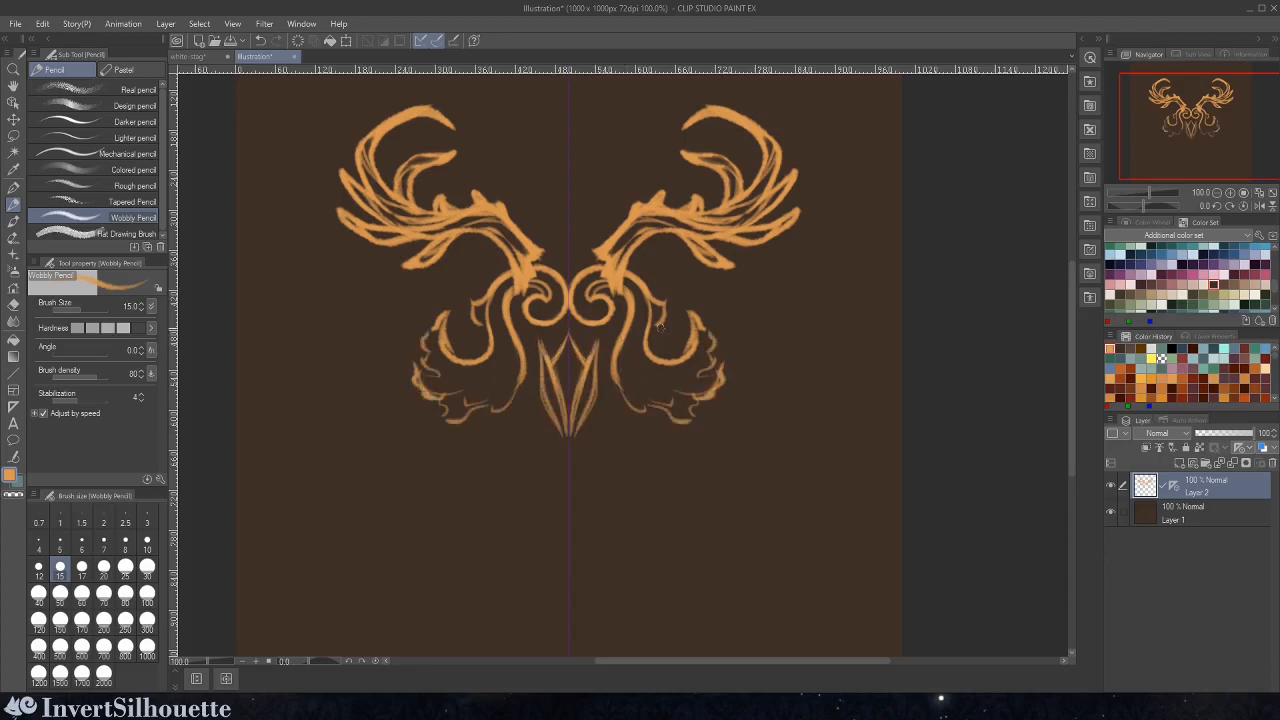
# - Undo the barbs on the upper scroll strands and add small curls inside the outer hooks
pyautogui.hotkey('ctrl', 'z')
pyautogui.hotkey('ctrl', 'z')
pyautogui.hotkey('ctrl', 'z')
pyautogui.hotkey('ctrl', 'z')
pyautogui.hotkey('ctrl', 'z')
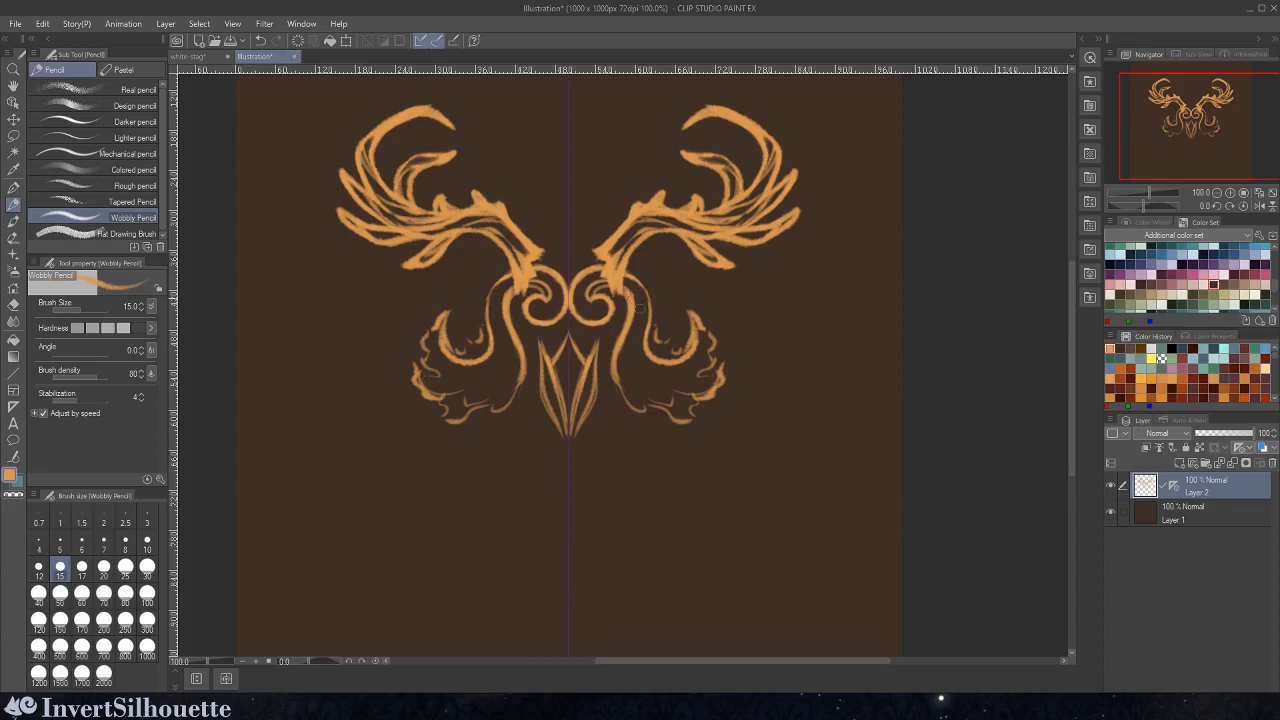
pyautogui.moveTo(630, 278); pyautogui.dragTo(652, 322)
pyautogui.moveTo(661, 311); pyautogui.dragTo(667, 316)
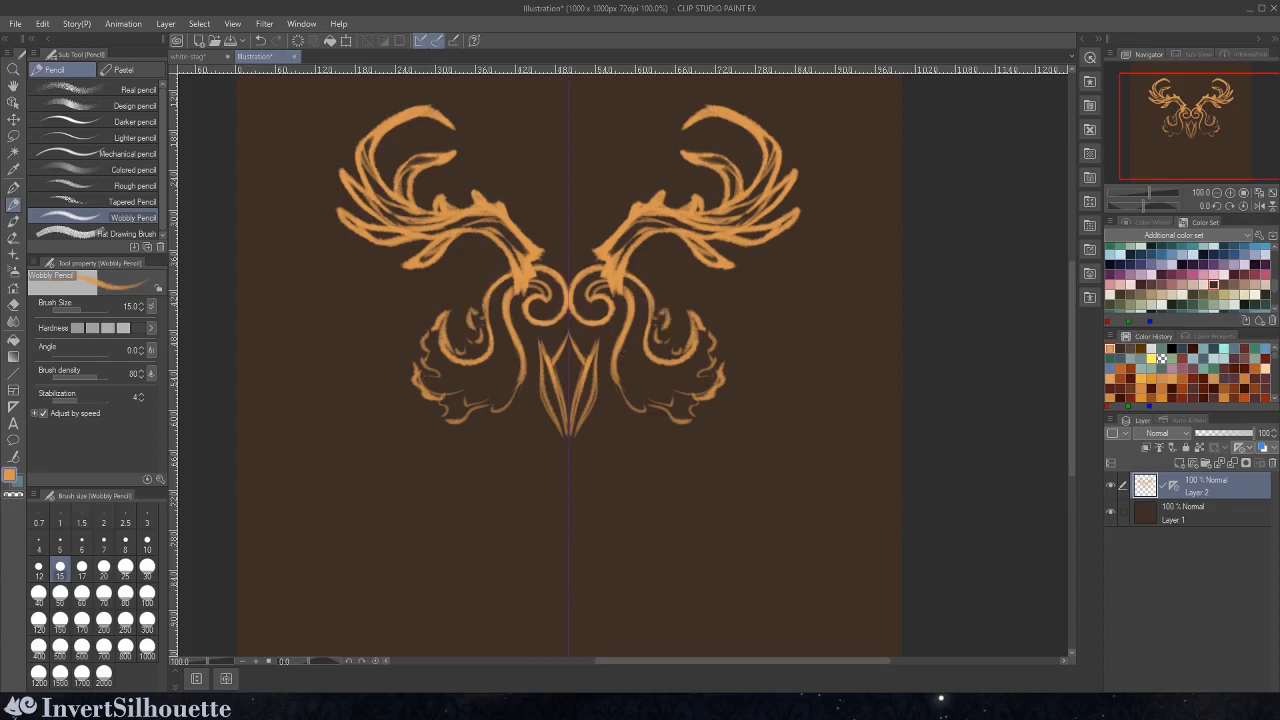
# - Remove the entire ornament sketch beneath the antlers, lassoing and deleting the remaining hooks and frills
pyautogui.hotkey('ctrl', 'z')
pyautogui.hotkey('ctrl', 'z')
pyautogui.hotkey('ctrl', 'z')
pyautogui.hotkey('ctrl', 'z')
pyautogui.hotkey('ctrl', 'z')
pyautogui.hotkey('ctrl', 'z')
pyautogui.press('m')
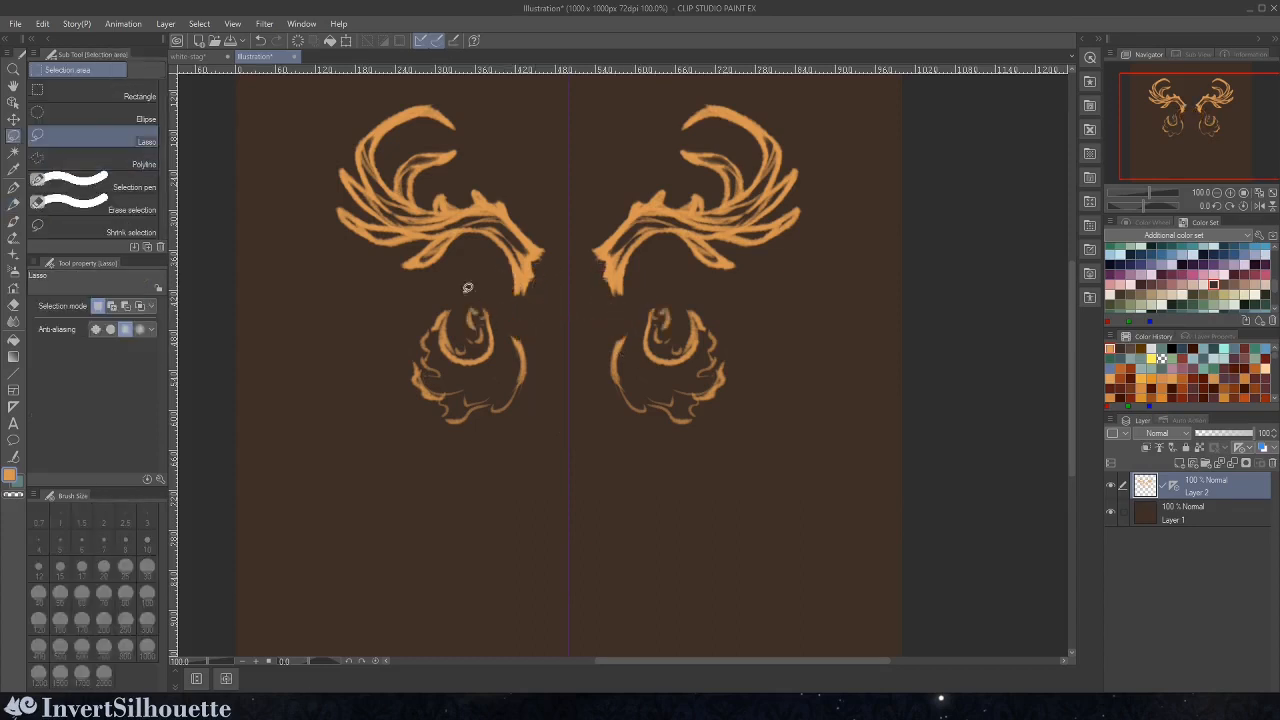
pyautogui.moveTo(468, 288); pyautogui.dragTo(540, 320)
pyautogui.press('Delete')
pyautogui.hotkey('ctrl', 'd')
# - Reselect orange and the Wobbly Pencil, rotate the view and touch up the antler bases, undoing unwanted tip strokes
pyautogui.click(1236, 264)
pyautogui.scroll(2, 567, 360)
pyautogui.click(1110, 348)
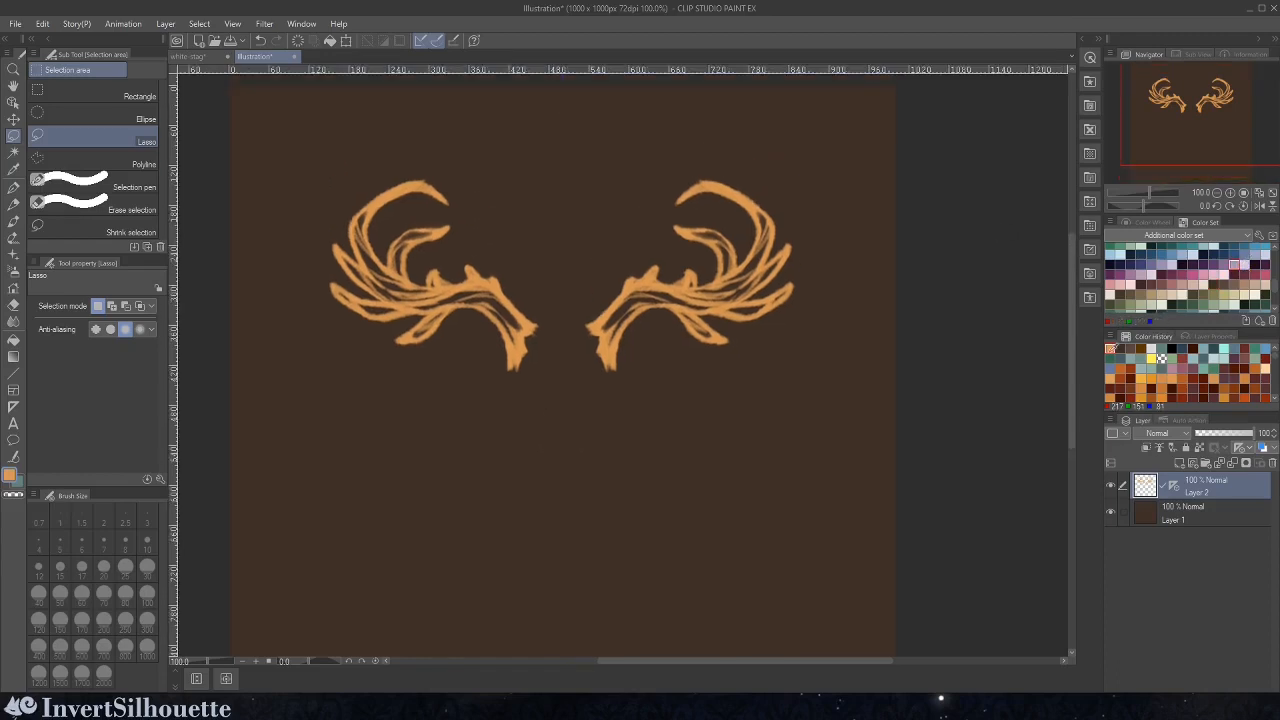
pyautogui.click(13, 203)
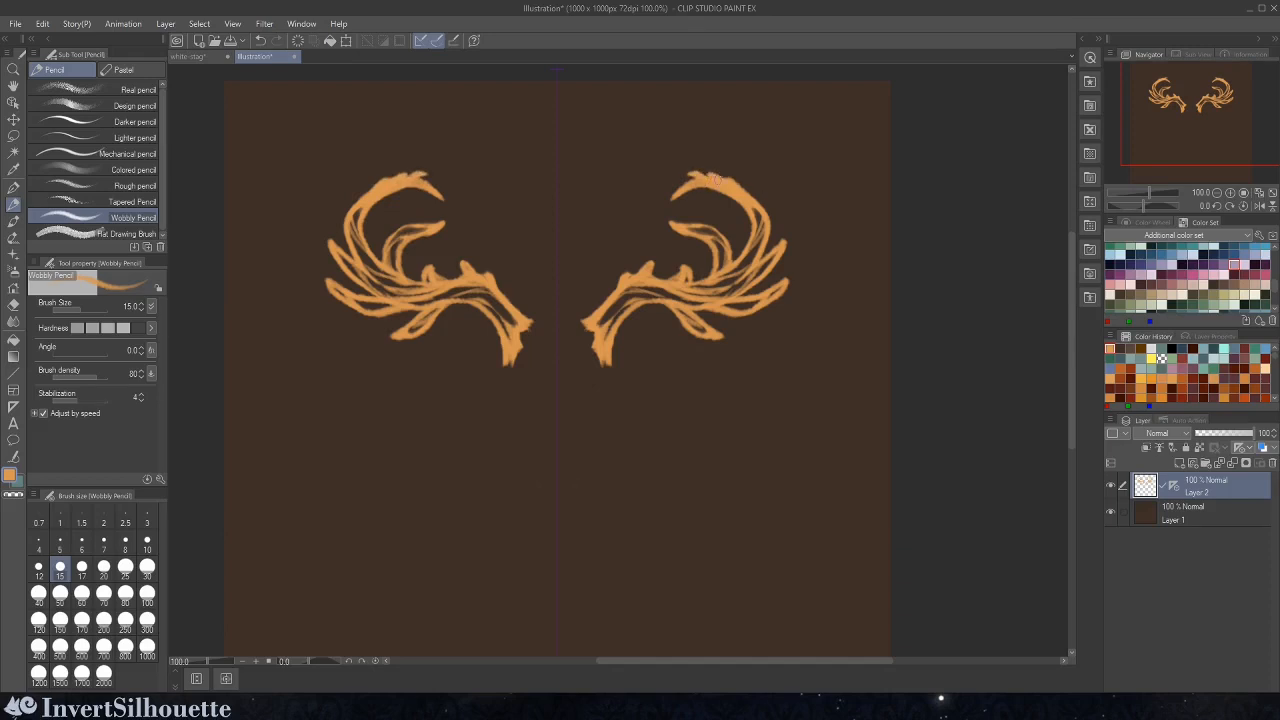
pyautogui.moveTo(1143, 206); pyautogui.dragTo(1134, 206)
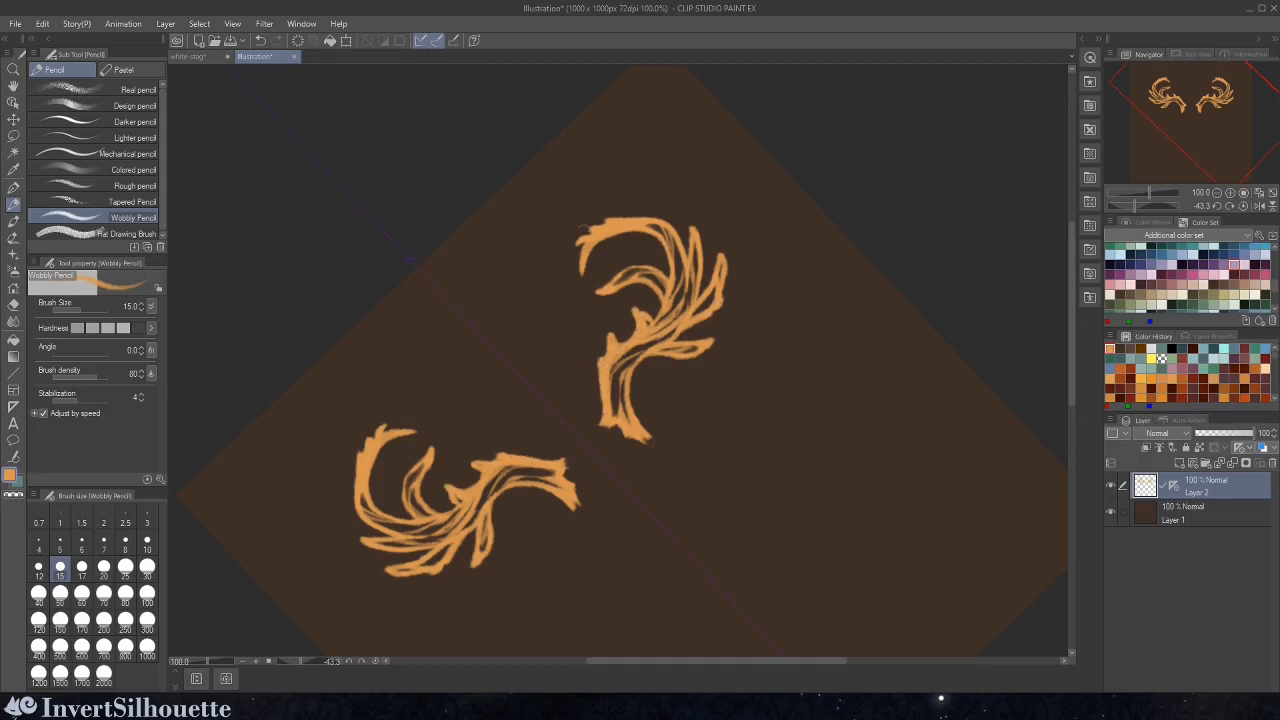
pyautogui.hotkey('ctrl', 'z')
pyautogui.hotkey('ctrl', 'z')
pyautogui.moveTo(602, 389); pyautogui.dragTo(599, 414)
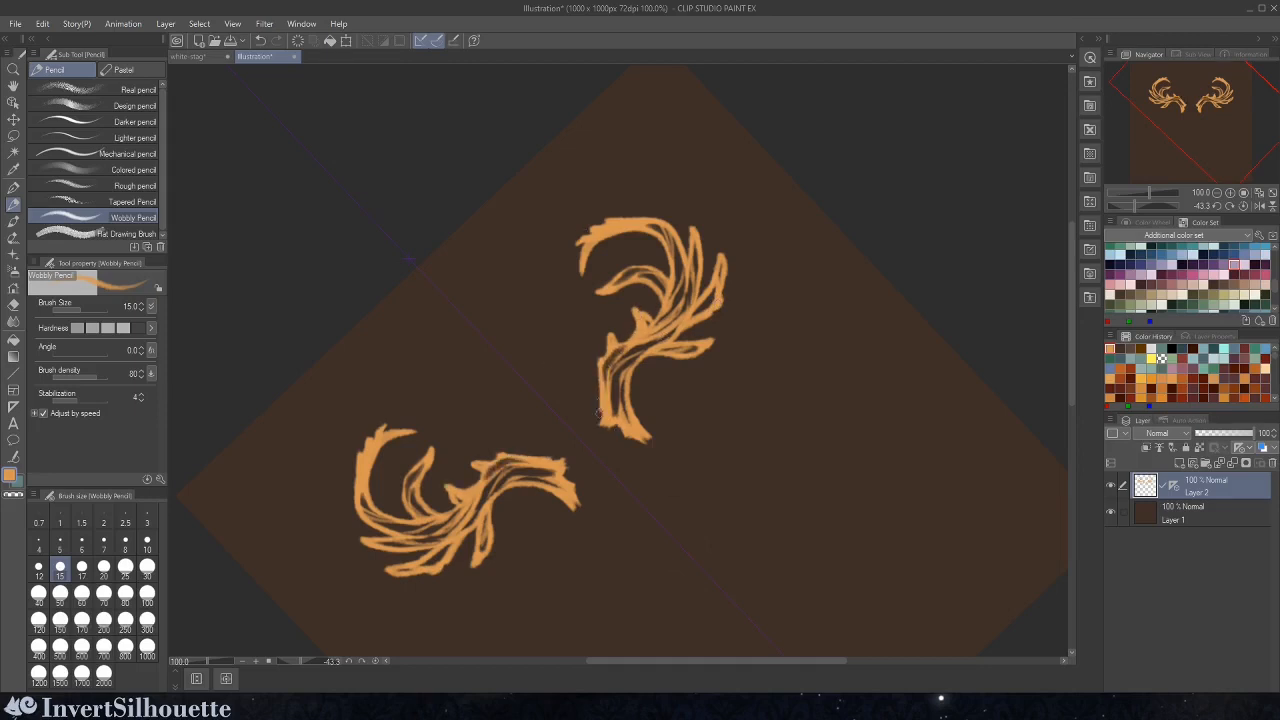
# - Reshape the curled upper tines, add small knobs along their outer edge and thicken the lower tine tips
pyautogui.moveTo(620, 228); pyautogui.dragTo(594, 224)
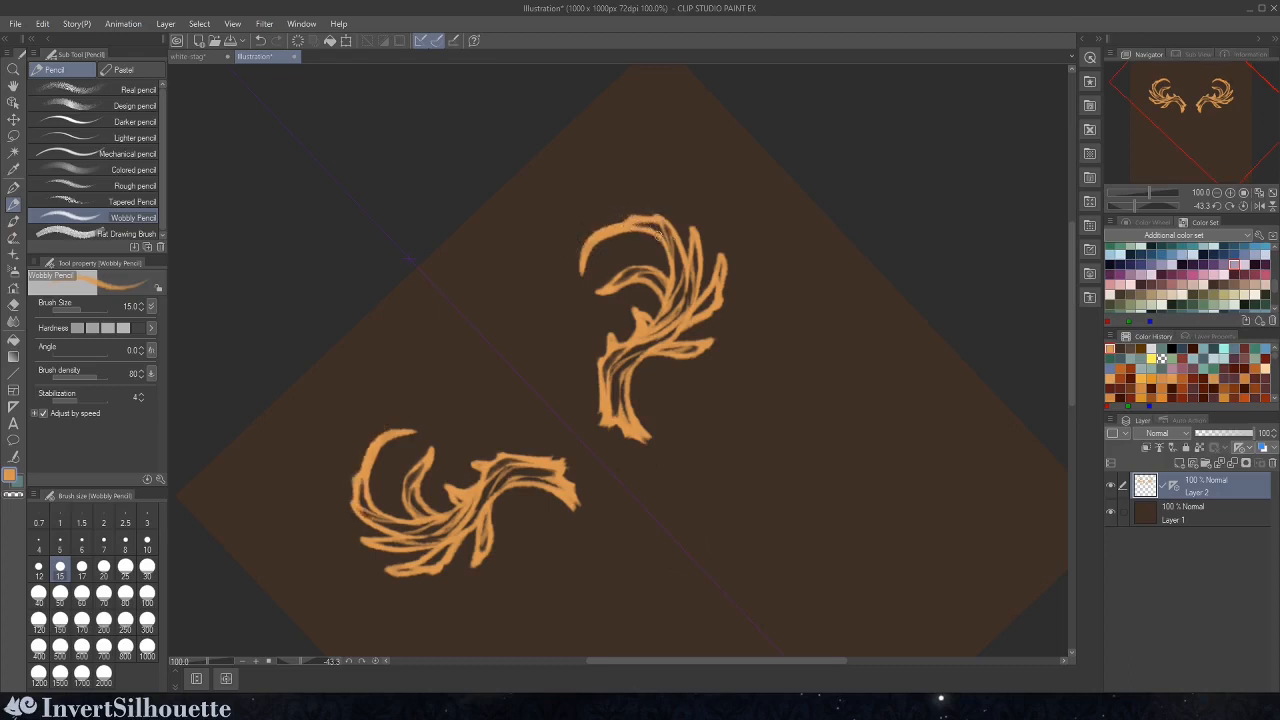
pyautogui.moveTo(673, 247); pyautogui.dragTo(700, 236)
pyautogui.hotkey('ctrl', '@')
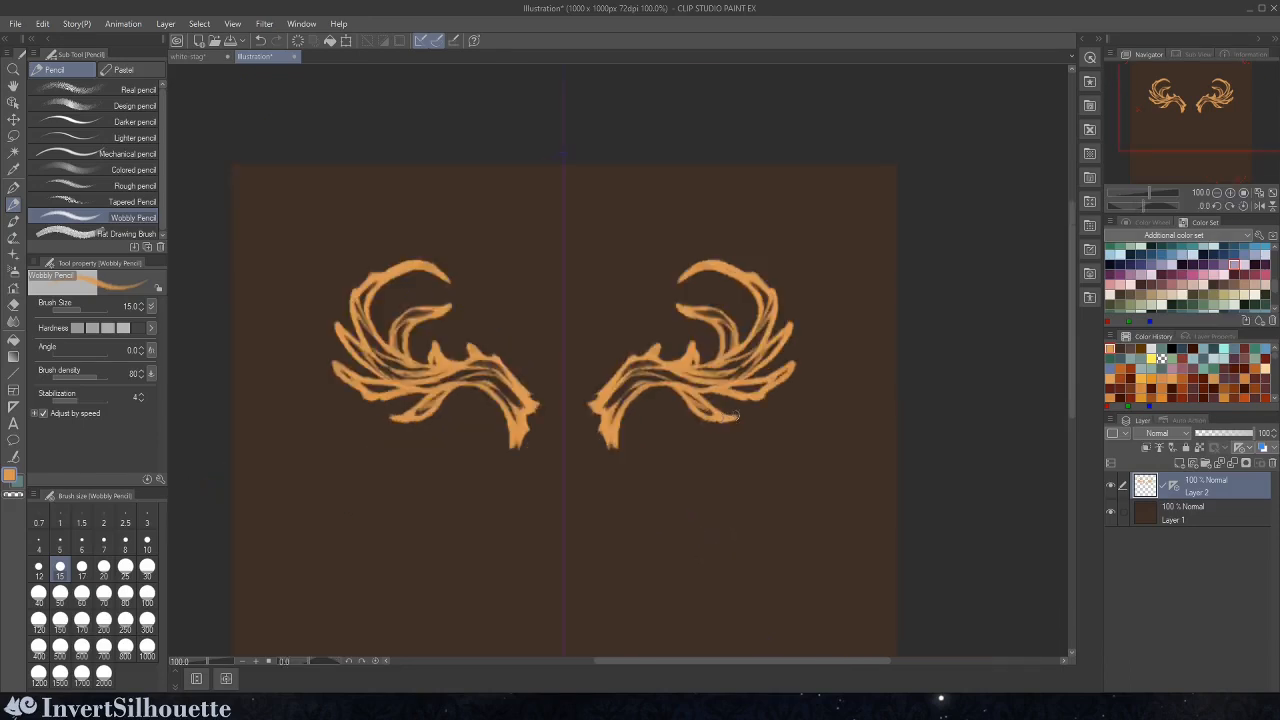
pyautogui.moveTo(736, 415); pyautogui.dragTo(725, 417)
pyautogui.moveTo(558, 396); pyautogui.dragTo(606, 377)
pyautogui.moveTo(636, 434); pyautogui.dragTo(659, 388)
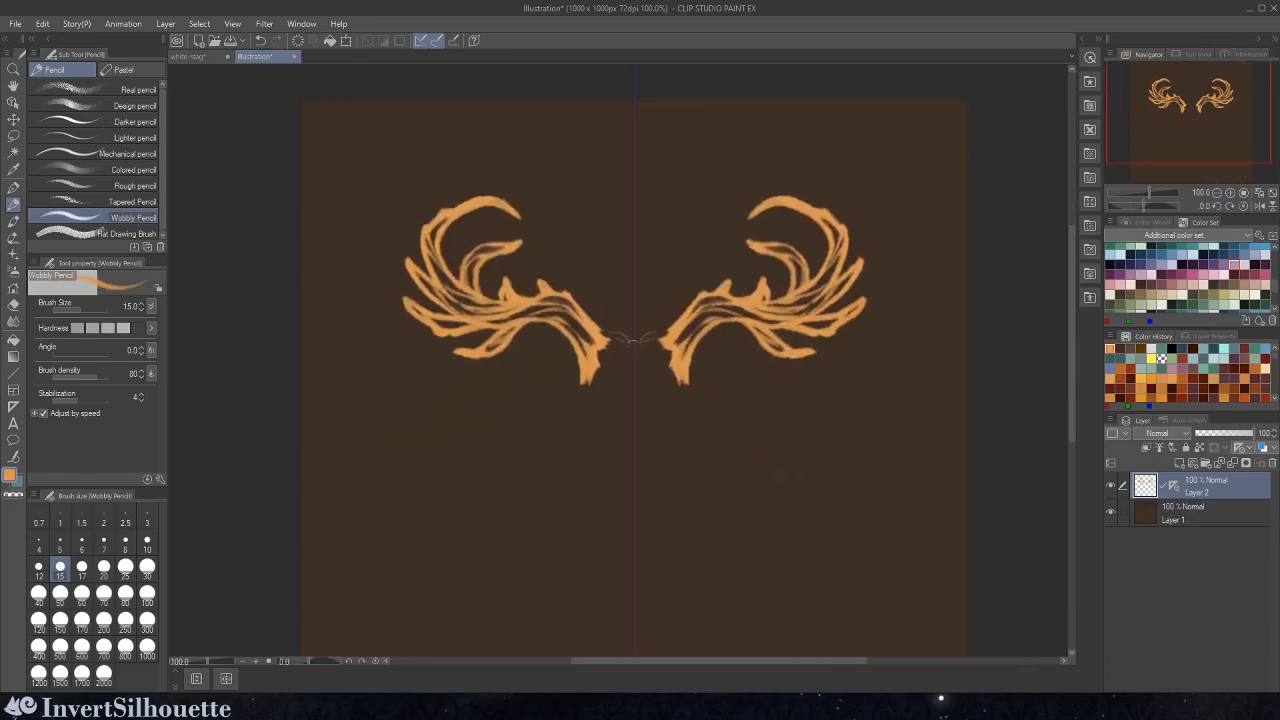
# - Add a new raster layer above the antler layer and delete the extra copy of the antler layer
pyautogui.hotkey('ctrl', 'shift', 'n')
pyautogui.moveTo(1194, 514); pyautogui.dragTo(1186, 482)
pyautogui.moveTo(1174, 485); pyautogui.dragTo(1178, 512)
pyautogui.rightClick(1190, 485)
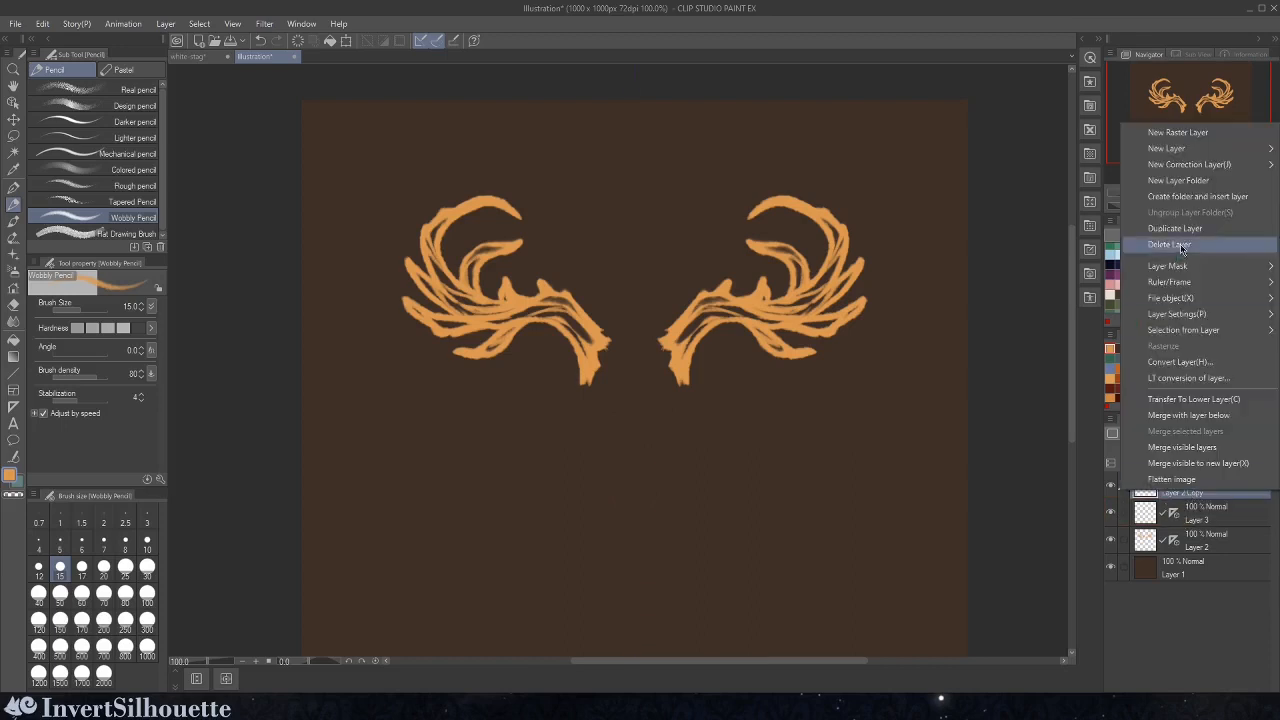
pyautogui.click(1182, 245)
# - Try thin mirrored curls and a tapering outline beneath the antlers on the new layer, clearing the whole layer
pyautogui.moveTo(670, 391)
pyautogui.mouseDown()
pyautogui.moveTo(661, 346)
pyautogui.moveTo(629, 372)
pyautogui.mouseUp()
pyautogui.moveTo(648, 316); pyautogui.dragTo(645, 396)
pyautogui.moveTo(678, 341); pyautogui.dragTo(636, 495)
pyautogui.moveTo(672, 476); pyautogui.dragTo(664, 418)
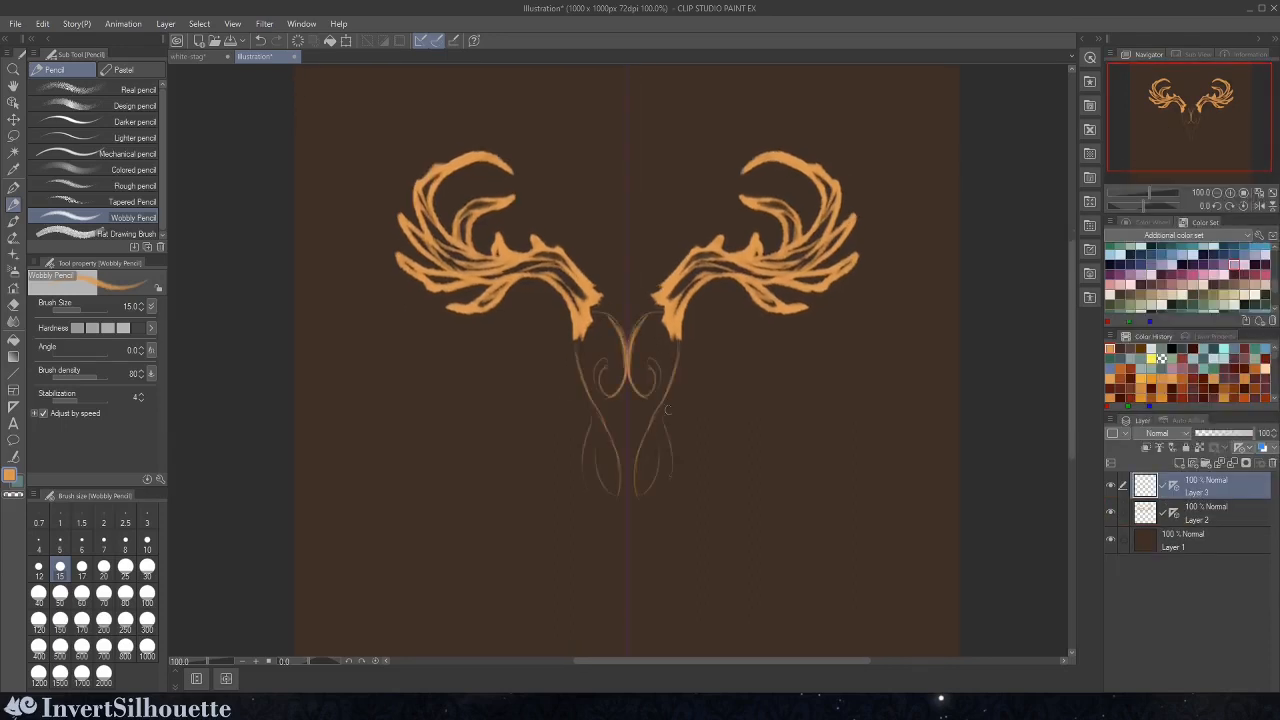
pyautogui.moveTo(733, 384); pyautogui.dragTo(717, 450)
pyautogui.hotkey('ctrl', 'a')
pyautogui.press('Delete')
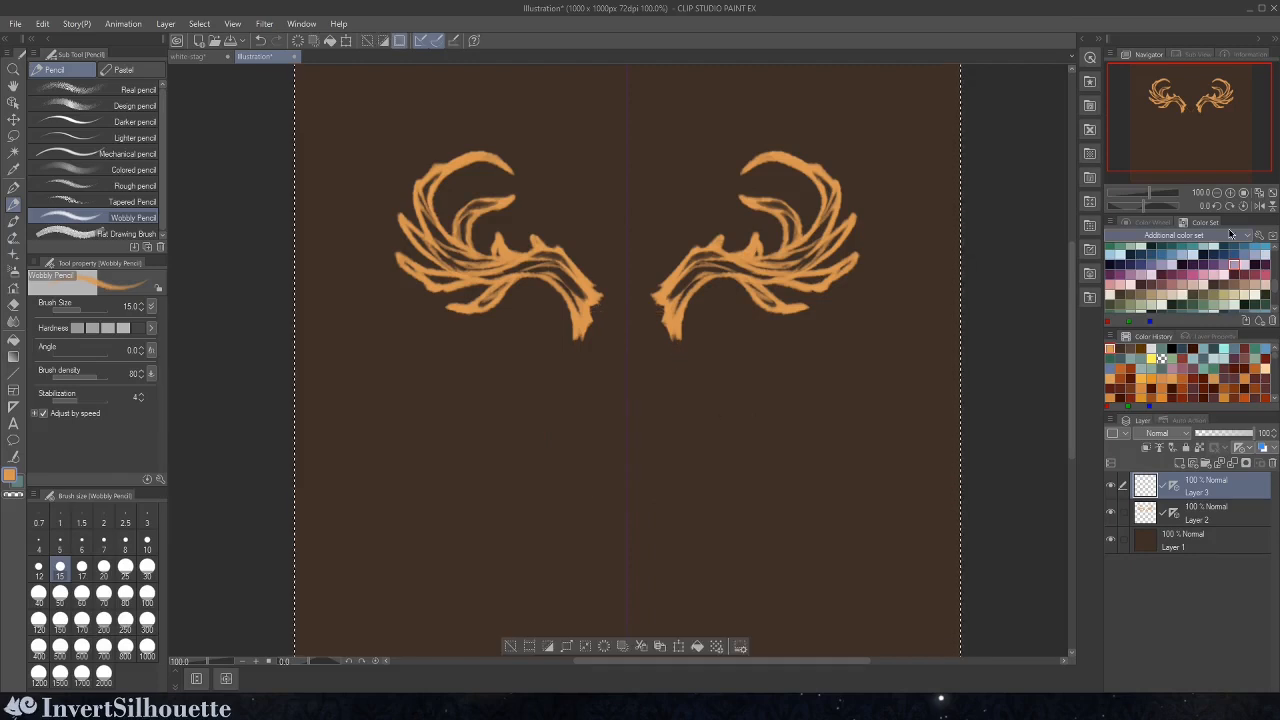
# - Sketch mirrored spirals between the antler bases with curves that taper into a pointed spike on the symmetry line
pyautogui.moveTo(631, 343)
pyautogui.mouseDown()
pyautogui.moveTo(637, 396)
pyautogui.moveTo(653, 312)
pyautogui.mouseUp()
pyautogui.moveTo(652, 332); pyautogui.dragTo(644, 355)
pyautogui.moveTo(660, 310); pyautogui.dragTo(650, 423)
pyautogui.moveTo(634, 400); pyautogui.dragTo(638, 419)
pyautogui.moveTo(630, 376)
pyautogui.mouseDown()
pyautogui.moveTo(640, 448)
pyautogui.moveTo(628, 486)
pyautogui.mouseUp()
pyautogui.moveTo(638, 325)
pyautogui.mouseDown()
pyautogui.moveTo(662, 310)
pyautogui.moveTo(648, 366)
pyautogui.mouseUp()
# - Add mirrored oval scrolls under the antler beams and refine their curves, undoing unwanted strokes
pyautogui.moveTo(640, 352)
pyautogui.mouseDown()
pyautogui.moveTo(693, 362)
pyautogui.moveTo(660, 380)
pyautogui.moveTo(736, 322)
pyautogui.moveTo(704, 348)
pyautogui.mouseUp()
pyautogui.moveTo(690, 296)
pyautogui.mouseDown()
pyautogui.moveTo(702, 398)
pyautogui.moveTo(732, 326)
pyautogui.moveTo(748, 356)
pyautogui.moveTo(704, 304)
pyautogui.mouseUp()
pyautogui.hotkey('ctrl', 'z')
pyautogui.hotkey('ctrl', 'z')
pyautogui.hotkey('ctrl', 'z')
pyautogui.hotkey('ctrl', 'z')
pyautogui.moveTo(692, 318)
pyautogui.mouseDown()
pyautogui.moveTo(704, 406)
pyautogui.moveTo(640, 350)
pyautogui.mouseUp()
pyautogui.moveTo(680, 340); pyautogui.dragTo(660, 374)
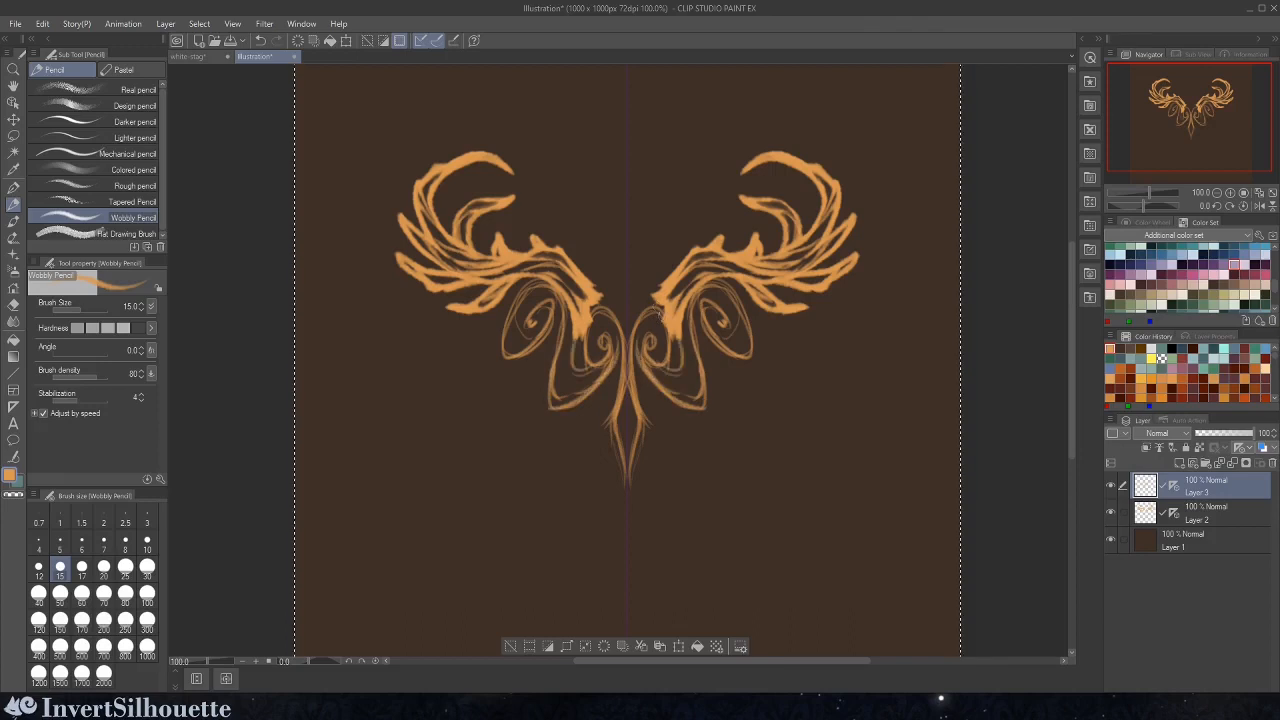
# - Rework the inner spirals beside the central spike and add feathered fringes below the lower scrolls
pyautogui.moveTo(660, 313)
pyautogui.mouseDown()
pyautogui.moveTo(651, 342)
pyautogui.moveTo(666, 368)
pyautogui.mouseUp()
pyautogui.hotkey('ctrl', 'z')
pyautogui.hotkey('ctrl', 'z')
pyautogui.hotkey('ctrl', 'z')
pyautogui.hotkey('ctrl', 'z')
pyautogui.moveTo(636, 362)
pyautogui.mouseDown()
pyautogui.moveTo(678, 402)
pyautogui.moveTo(696, 388)
pyautogui.mouseUp()
pyautogui.moveTo(648, 382); pyautogui.dragTo(660, 408)
pyautogui.moveTo(734, 394); pyautogui.dragTo(708, 418)
pyautogui.moveTo(712, 432); pyautogui.dragTo(700, 438)
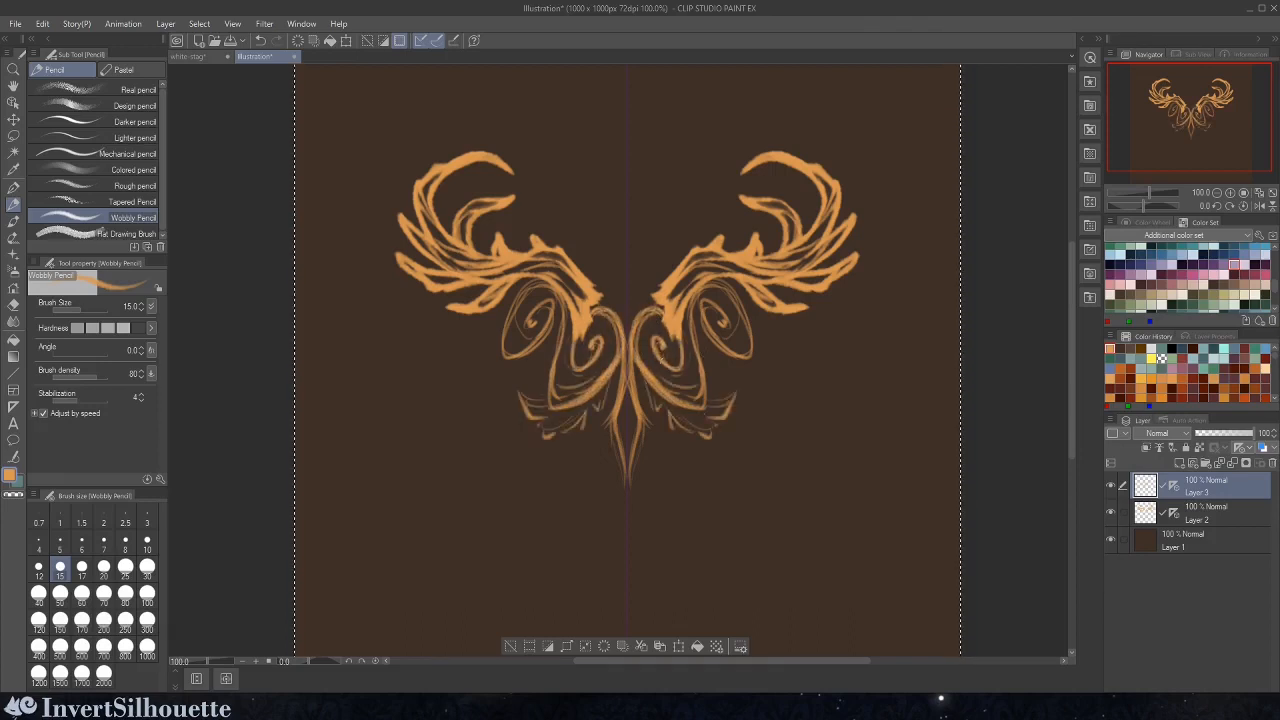
# - Draw a pointed crest between the antler bases, strengthen the central spike and fan small leaf shapes around its lower end
pyautogui.moveTo(658, 314); pyautogui.dragTo(636, 308)
pyautogui.moveTo(630, 346); pyautogui.dragTo(628, 256)
pyautogui.moveTo(630, 384)
pyautogui.mouseDown()
pyautogui.moveTo(660, 446)
pyautogui.moveTo(639, 433)
pyautogui.moveTo(628, 484)
pyautogui.mouseUp()
pyautogui.moveTo(639, 434); pyautogui.dragTo(628, 492)
pyautogui.hotkey('ctrl', 'z')
pyautogui.moveTo(652, 450)
pyautogui.mouseDown()
pyautogui.moveTo(632, 506)
pyautogui.moveTo(678, 458)
pyautogui.mouseUp()
pyautogui.moveTo(666, 432)
pyautogui.mouseDown()
pyautogui.moveTo(683, 473)
pyautogui.moveTo(670, 446)
pyautogui.mouseUp()
pyautogui.moveTo(698, 418)
pyautogui.mouseDown()
pyautogui.moveTo(700, 374)
pyautogui.moveTo(705, 454)
pyautogui.mouseUp()
# - Add upright spirals beside the symmetry line and looping scrolls around the curled upper tines
pyautogui.moveTo(656, 306); pyautogui.dragTo(668, 258)
pyautogui.moveTo(662, 282)
pyautogui.mouseDown()
pyautogui.moveTo(685, 279)
pyautogui.moveTo(709, 200)
pyautogui.mouseUp()
pyautogui.moveTo(786, 232)
pyautogui.mouseDown()
pyautogui.moveTo(803, 196)
pyautogui.moveTo(768, 216)
pyautogui.mouseUp()
pyautogui.moveTo(752, 255); pyautogui.dragTo(803, 186)
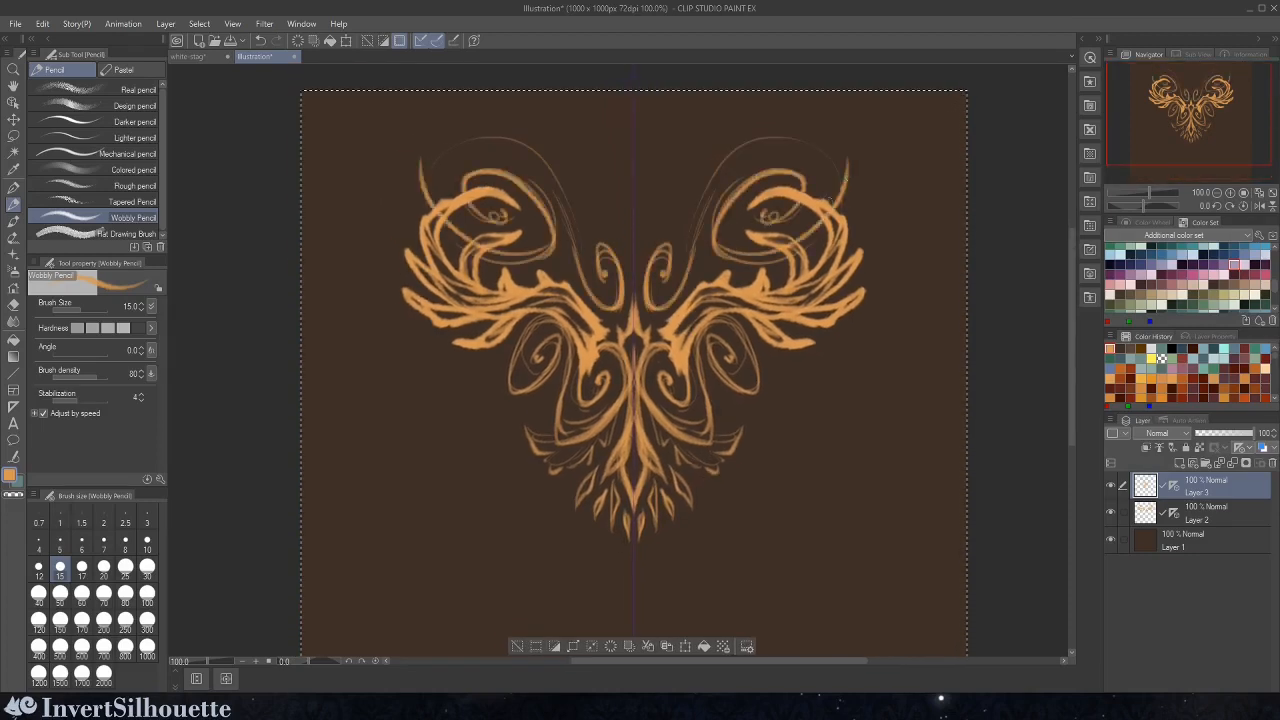
# - Draw large pointed loops arching over the upper tines and thicken their inner sweeps
pyautogui.moveTo(680, 270); pyautogui.dragTo(840, 205)
pyautogui.moveTo(745, 158)
pyautogui.mouseDown()
pyautogui.moveTo(692, 238)
pyautogui.moveTo(840, 208)
pyautogui.mouseUp()
pyautogui.moveTo(696, 220)
pyautogui.mouseDown()
pyautogui.moveTo(680, 278)
pyautogui.moveTo(722, 162)
pyautogui.moveTo(697, 240)
pyautogui.mouseUp()
pyautogui.moveTo(720, 180)
pyautogui.mouseDown()
pyautogui.moveTo(708, 282)
pyautogui.moveTo(696, 244)
pyautogui.mouseUp()
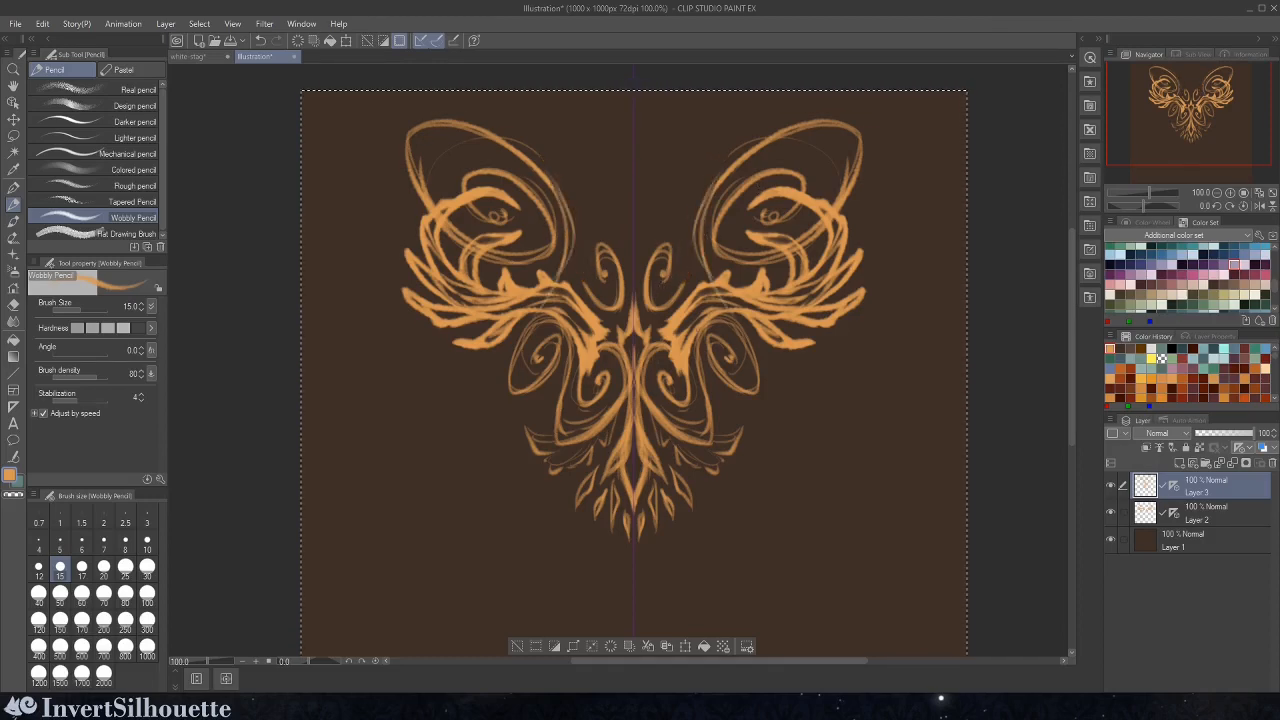
# - Thicken the oval scrolls under the beams and add barbs and leaf accents along the upper loops, undoing unwanted strokes
pyautogui.moveTo(718, 290); pyautogui.dragTo(752, 364)
pyautogui.moveTo(724, 186); pyautogui.dragTo(709, 278)
pyautogui.moveTo(700, 330); pyautogui.dragTo(754, 388)
pyautogui.moveTo(714, 318); pyautogui.dragTo(752, 370)
pyautogui.moveTo(714, 288)
pyautogui.mouseDown()
pyautogui.moveTo(736, 314)
pyautogui.moveTo(665, 337)
pyautogui.moveTo(758, 386)
pyautogui.mouseUp()
pyautogui.moveTo(740, 332)
pyautogui.mouseDown()
pyautogui.moveTo(708, 410)
pyautogui.moveTo(744, 386)
pyautogui.moveTo(706, 378)
pyautogui.moveTo(728, 428)
pyautogui.mouseUp()
pyautogui.moveTo(690, 300); pyautogui.dragTo(700, 146)
pyautogui.moveTo(686, 178)
pyautogui.mouseDown()
pyautogui.moveTo(682, 266)
pyautogui.moveTo(708, 157)
pyautogui.moveTo(732, 133)
pyautogui.mouseUp()
pyautogui.hotkey('ctrl', 'z')
pyautogui.hotkey('ctrl', 'z')
pyautogui.hotkey('ctrl', 'z')
pyautogui.hotkey('ctrl', 'z')
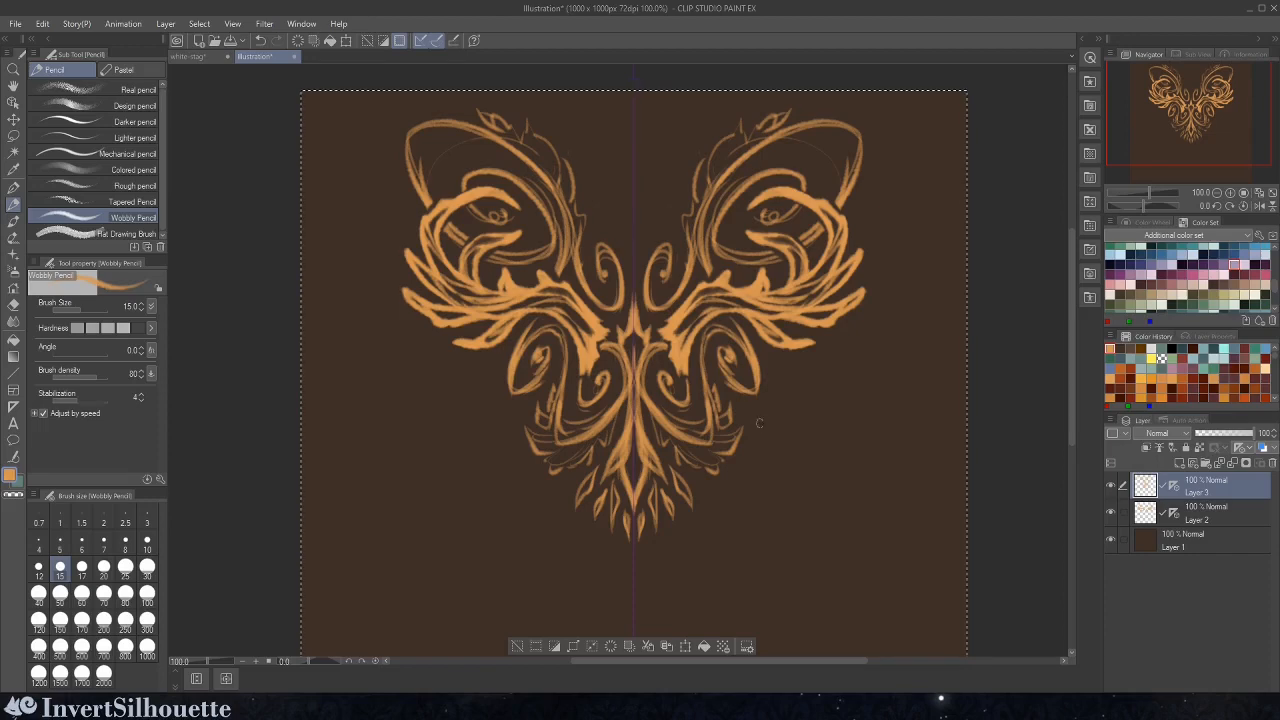
# - Draw outward-sweeping scrolls beyond the lower tines with pointed leaf strands hanging beneath them
pyautogui.moveTo(780, 365); pyautogui.dragTo(892, 354)
pyautogui.moveTo(886, 300); pyautogui.dragTo(856, 348)
pyautogui.moveTo(800, 372); pyautogui.dragTo(918, 302)
pyautogui.moveTo(846, 342)
pyautogui.mouseDown()
pyautogui.moveTo(926, 290)
pyautogui.moveTo(772, 360)
pyautogui.mouseUp()
pyautogui.moveTo(772, 360)
pyautogui.mouseDown()
pyautogui.moveTo(766, 428)
pyautogui.moveTo(776, 364)
pyautogui.mouseUp()
pyautogui.moveTo(776, 370)
pyautogui.mouseDown()
pyautogui.moveTo(755, 462)
pyautogui.moveTo(794, 436)
pyautogui.mouseUp()
pyautogui.moveTo(788, 368); pyautogui.dragTo(816, 411)
pyautogui.moveTo(778, 374); pyautogui.dragTo(790, 445)
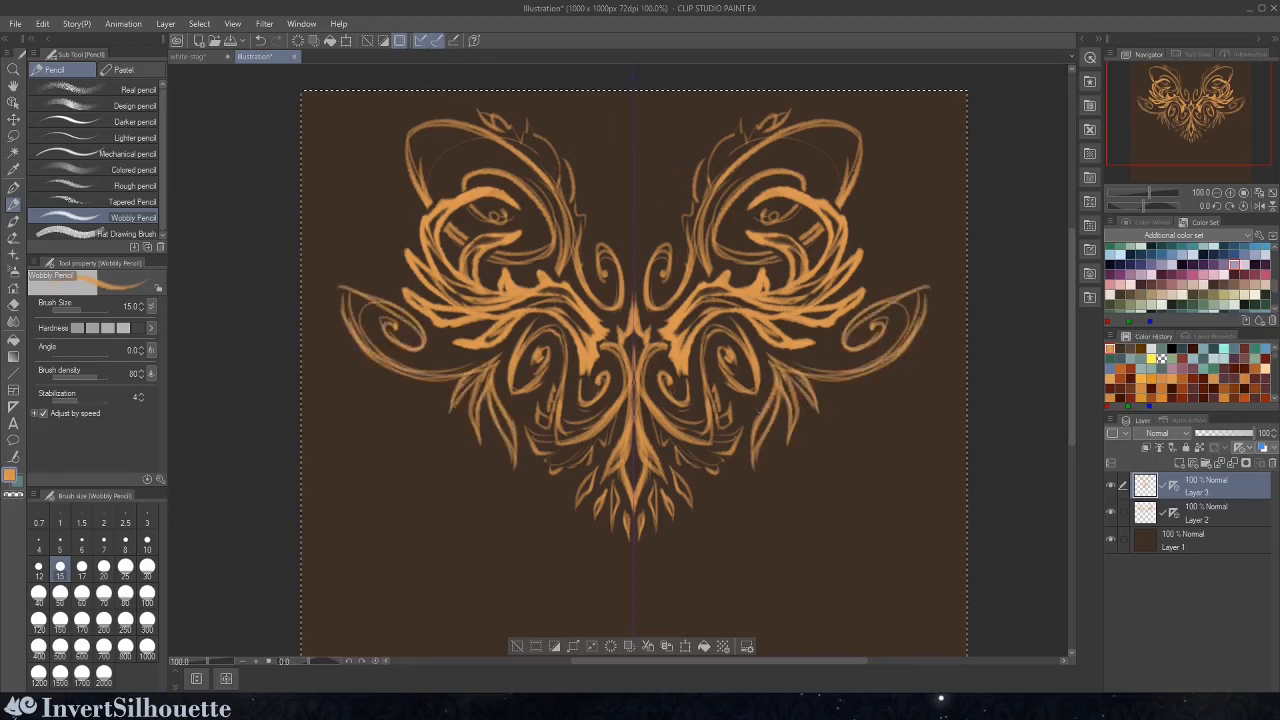
# - Add drop-shaped accents around the hanging leaf strands and draw a heart-shaped pair of scrolls on the symmetry line below them
pyautogui.moveTo(740, 486)
pyautogui.mouseDown()
pyautogui.moveTo(747, 442)
pyautogui.moveTo(723, 423)
pyautogui.moveTo(717, 478)
pyautogui.mouseUp()
pyautogui.moveTo(761, 393); pyautogui.dragTo(764, 428)
pyautogui.moveTo(796, 363)
pyautogui.mouseDown()
pyautogui.moveTo(801, 390)
pyautogui.moveTo(829, 354)
pyautogui.mouseUp()
pyautogui.moveTo(731, 414)
pyautogui.mouseDown()
pyautogui.moveTo(751, 373)
pyautogui.moveTo(746, 396)
pyautogui.mouseUp()
pyautogui.moveTo(710, 385)
pyautogui.mouseDown()
pyautogui.moveTo(775, 443)
pyautogui.moveTo(794, 480)
pyautogui.moveTo(777, 403)
pyautogui.mouseUp()
pyautogui.moveTo(654, 446)
pyautogui.mouseDown()
pyautogui.moveTo(628, 480)
pyautogui.moveTo(648, 503)
pyautogui.moveTo(640, 422)
pyautogui.mouseUp()
pyautogui.moveTo(648, 457)
pyautogui.mouseDown()
pyautogui.moveTo(647, 512)
pyautogui.moveTo(617, 462)
pyautogui.mouseUp()
pyautogui.moveTo(640, 514)
pyautogui.mouseDown()
pyautogui.moveTo(598, 436)
pyautogui.moveTo(650, 514)
pyautogui.moveTo(603, 430)
pyautogui.moveTo(640, 450)
pyautogui.moveTo(620, 420)
pyautogui.moveTo(656, 552)
pyautogui.mouseUp()
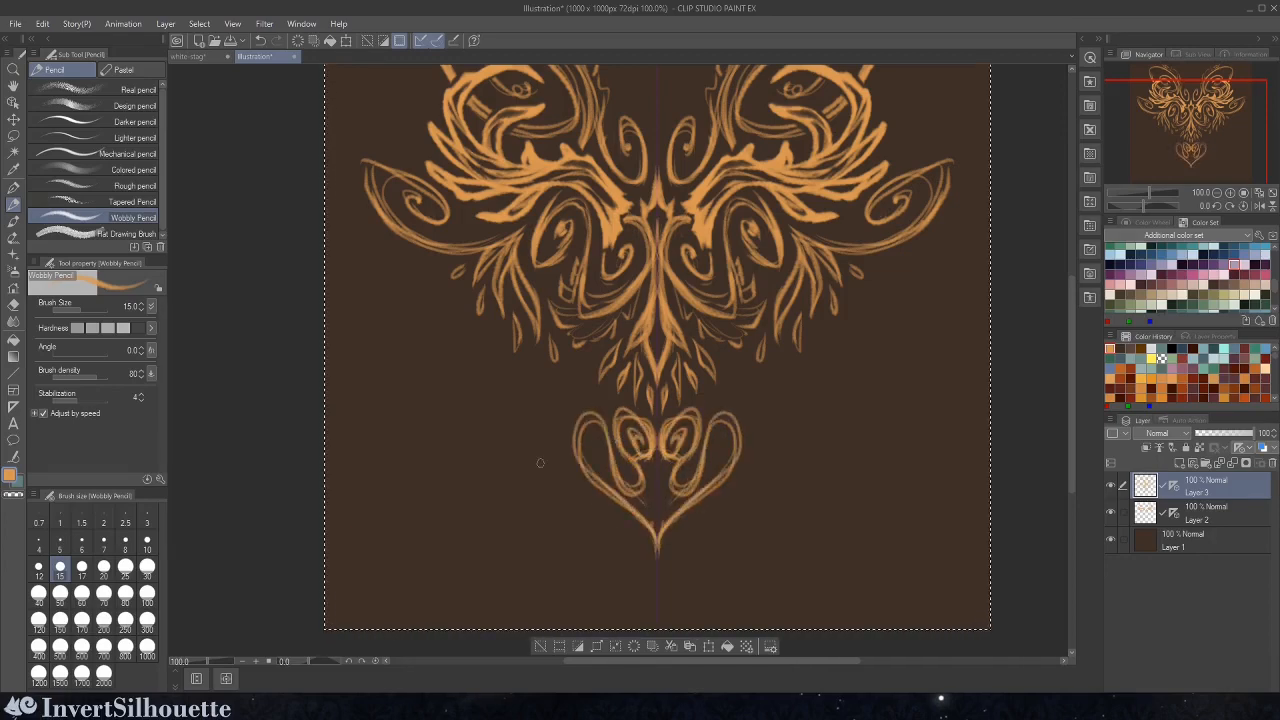
# - Draw curved leaf strands fanning outward from the heart ornament's lower point and a small pointed accent at its centre
pyautogui.moveTo(553, 480); pyautogui.dragTo(618, 514)
pyautogui.moveTo(572, 524)
pyautogui.mouseDown()
pyautogui.moveTo(628, 532)
pyautogui.moveTo(636, 550)
pyautogui.mouseUp()
pyautogui.moveTo(556, 430)
pyautogui.mouseDown()
pyautogui.moveTo(570, 463)
pyautogui.moveTo(597, 456)
pyautogui.moveTo(655, 500)
pyautogui.moveTo(656, 518)
pyautogui.mouseUp()
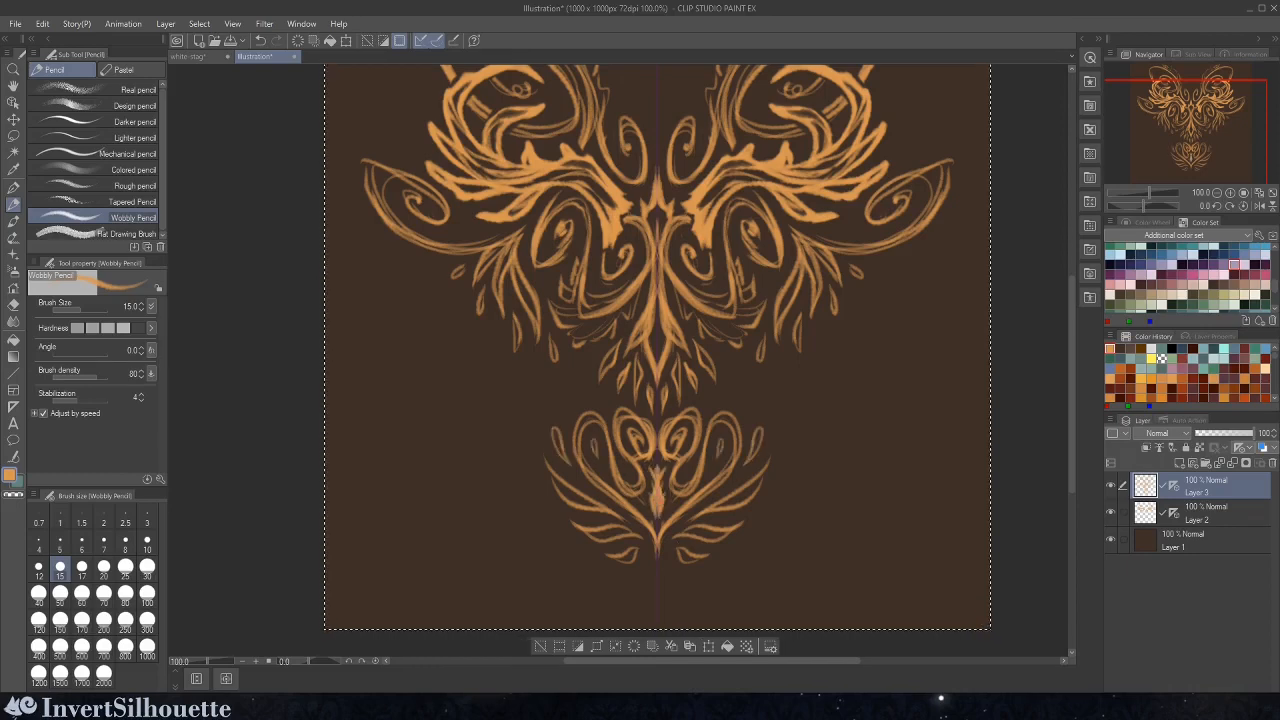
# - Draw small filled leaf buds above the heart ornament's sides, undoing unwanted strokes
pyautogui.moveTo(566, 379)
pyautogui.mouseDown()
pyautogui.moveTo(594, 405)
pyautogui.moveTo(554, 430)
pyautogui.moveTo(610, 408)
pyautogui.moveTo(612, 388)
pyautogui.mouseUp()
pyautogui.hotkey('ctrl', 'z')
pyautogui.hotkey('ctrl', 'z')
pyautogui.moveTo(615, 402)
pyautogui.mouseDown()
pyautogui.moveTo(585, 411)
pyautogui.moveTo(592, 430)
pyautogui.mouseUp()
pyautogui.hotkey('ctrl', 'z')
pyautogui.hotkey('ctrl', 'z')
# - Draw large hooked loops outside the heart ornament and thicken their inner curves
pyautogui.moveTo(635, 411)
pyautogui.mouseDown()
pyautogui.moveTo(634, 424)
pyautogui.moveTo(636, 412)
pyautogui.moveTo(590, 430)
pyautogui.moveTo(634, 424)
pyautogui.moveTo(614, 422)
pyautogui.moveTo(617, 484)
pyautogui.moveTo(498, 400)
pyautogui.moveTo(562, 382)
pyautogui.moveTo(563, 425)
pyautogui.mouseUp()
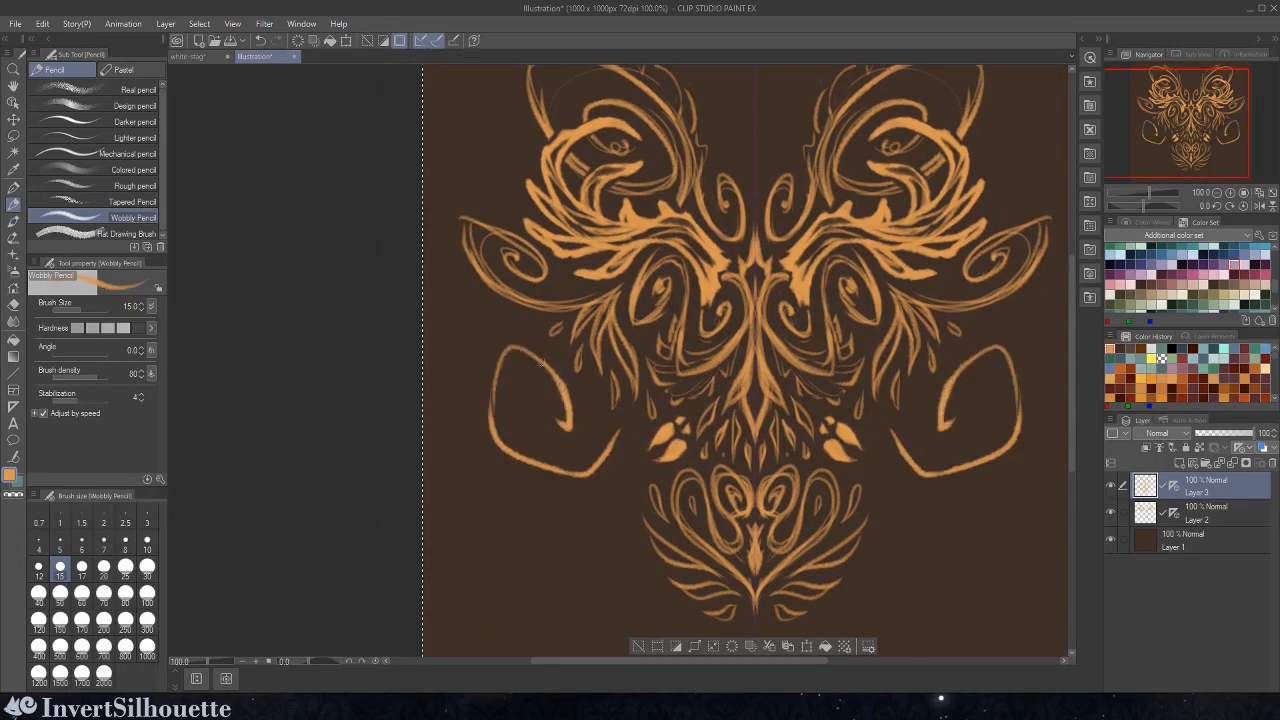
pyautogui.moveTo(560, 380)
pyautogui.mouseDown()
pyautogui.moveTo(486, 356)
pyautogui.moveTo(570, 432)
pyautogui.mouseUp()
pyautogui.moveTo(530, 360)
pyautogui.mouseDown()
pyautogui.moveTo(565, 398)
pyautogui.moveTo(495, 418)
pyautogui.moveTo(515, 450)
pyautogui.mouseUp()
pyautogui.moveTo(566, 414); pyautogui.dragTo(547, 377)
pyautogui.moveTo(574, 398)
pyautogui.mouseDown()
pyautogui.moveTo(581, 430)
pyautogui.moveTo(558, 382)
pyautogui.moveTo(564, 424)
pyautogui.moveTo(548, 362)
pyautogui.moveTo(571, 424)
pyautogui.mouseUp()
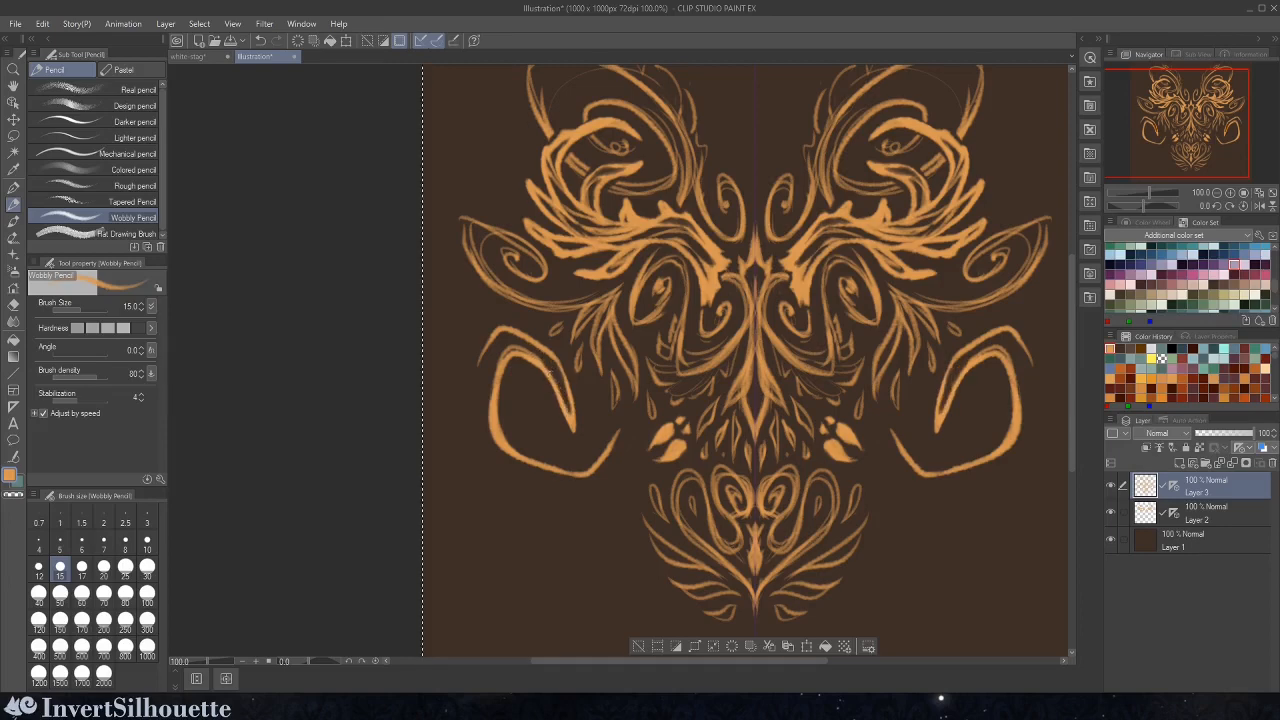
pyautogui.moveTo(550, 373); pyautogui.dragTo(568, 402)
# - Build an outer contour around the large hooked loops and connect it with curved ribs down to the curled inner ends
pyautogui.moveTo(568, 394)
pyautogui.mouseDown()
pyautogui.moveTo(536, 346)
pyautogui.moveTo(540, 358)
pyautogui.moveTo(466, 440)
pyautogui.moveTo(514, 494)
pyautogui.moveTo(598, 518)
pyautogui.moveTo(638, 445)
pyautogui.moveTo(620, 425)
pyautogui.moveTo(612, 445)
pyautogui.mouseUp()
pyautogui.moveTo(484, 444)
pyautogui.mouseDown()
pyautogui.moveTo(570, 470)
pyautogui.moveTo(614, 448)
pyautogui.mouseUp()
pyautogui.moveTo(616, 450); pyautogui.dragTo(602, 506)
pyautogui.moveTo(512, 500); pyautogui.dragTo(562, 488)
pyautogui.moveTo(482, 468)
pyautogui.mouseDown()
pyautogui.moveTo(528, 475)
pyautogui.moveTo(483, 390)
pyautogui.moveTo(490, 344)
pyautogui.moveTo(484, 398)
pyautogui.mouseUp()
pyautogui.moveTo(512, 467)
pyautogui.mouseDown()
pyautogui.moveTo(547, 479)
pyautogui.moveTo(500, 475)
pyautogui.moveTo(543, 510)
pyautogui.moveTo(603, 462)
pyautogui.moveTo(574, 513)
pyautogui.moveTo(622, 498)
pyautogui.mouseUp()
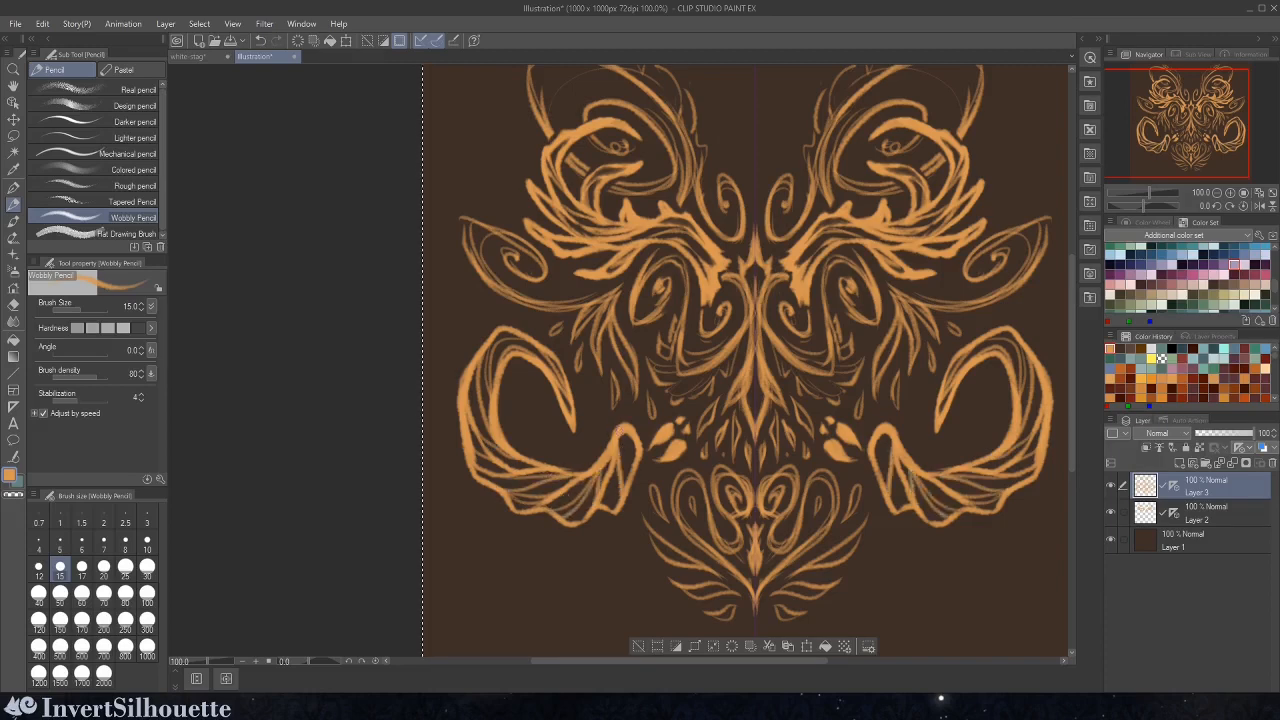
pyautogui.moveTo(630, 424); pyautogui.dragTo(604, 502)
# - Draw a spiral inside each large hooked loop, undoing one unwanted stroke
pyautogui.moveTo(464, 388)
pyautogui.mouseDown()
pyautogui.moveTo(554, 352)
pyautogui.moveTo(574, 431)
pyautogui.moveTo(558, 441)
pyautogui.mouseUp()
pyautogui.hotkey('ctrl', 'z')
pyautogui.moveTo(516, 415)
pyautogui.mouseDown()
pyautogui.moveTo(515, 446)
pyautogui.moveTo(576, 383)
pyautogui.moveTo(580, 348)
pyautogui.moveTo(532, 453)
pyautogui.moveTo(502, 386)
pyautogui.mouseUp()
pyautogui.moveTo(517, 318); pyautogui.dragTo(446, 239)
# - Draw curling scrolls beneath the large hooked loops near the canvas bottom, undoing the strokes that do not fit
pyautogui.moveTo(550, 434)
pyautogui.mouseDown()
pyautogui.moveTo(610, 565)
pyautogui.moveTo(582, 546)
pyautogui.mouseUp()
pyautogui.hotkey('ctrl', 'z')
pyautogui.hotkey('ctrl', 'z')
pyautogui.moveTo(542, 468)
pyautogui.mouseDown()
pyautogui.moveTo(532, 526)
pyautogui.moveTo(598, 568)
pyautogui.mouseUp()
pyautogui.moveTo(548, 444)
pyautogui.mouseDown()
pyautogui.moveTo(556, 506)
pyautogui.moveTo(550, 468)
pyautogui.moveTo(484, 548)
pyautogui.moveTo(497, 550)
pyautogui.mouseUp()
pyautogui.hotkey('ctrl', 'z')
pyautogui.hotkey('ctrl', 'z')
pyautogui.hotkey('ctrl', 'z')
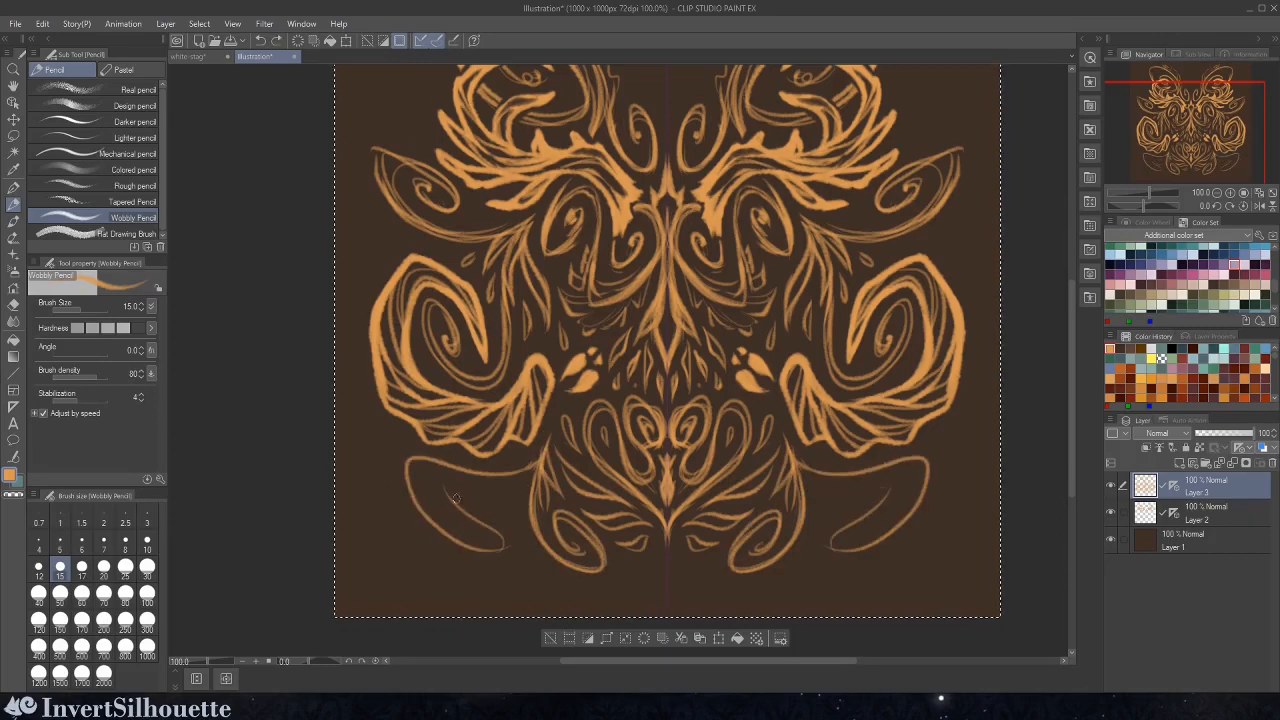
pyautogui.hotkey('ctrl', 'z')
# - Add spirals inside the outer bottom scrolls and edge all the bottom scrolls with ragged, leafy outlines
pyautogui.moveTo(385, 440); pyautogui.dragTo(468, 542)
pyautogui.moveTo(424, 478)
pyautogui.mouseDown()
pyautogui.moveTo(510, 506)
pyautogui.moveTo(445, 491)
pyautogui.mouseUp()
pyautogui.moveTo(432, 472); pyautogui.dragTo(476, 542)
pyautogui.moveTo(394, 424)
pyautogui.mouseDown()
pyautogui.moveTo(356, 421)
pyautogui.moveTo(354, 484)
pyautogui.mouseUp()
pyautogui.moveTo(372, 478)
pyautogui.mouseDown()
pyautogui.moveTo(401, 552)
pyautogui.moveTo(434, 570)
pyautogui.mouseUp()
pyautogui.moveTo(436, 566)
pyautogui.mouseDown()
pyautogui.moveTo(482, 582)
pyautogui.moveTo(508, 542)
pyautogui.mouseUp()
pyautogui.moveTo(492, 530); pyautogui.dragTo(466, 512)
pyautogui.moveTo(536, 470)
pyautogui.mouseDown()
pyautogui.moveTo(498, 510)
pyautogui.moveTo(544, 458)
pyautogui.moveTo(518, 526)
pyautogui.mouseUp()
pyautogui.moveTo(532, 500)
pyautogui.mouseDown()
pyautogui.moveTo(526, 540)
pyautogui.moveTo(572, 590)
pyautogui.mouseUp()
pyautogui.moveTo(596, 590)
pyautogui.mouseDown()
pyautogui.moveTo(630, 586)
pyautogui.moveTo(622, 560)
pyautogui.mouseUp()
pyautogui.moveTo(634, 560); pyautogui.dragTo(590, 594)
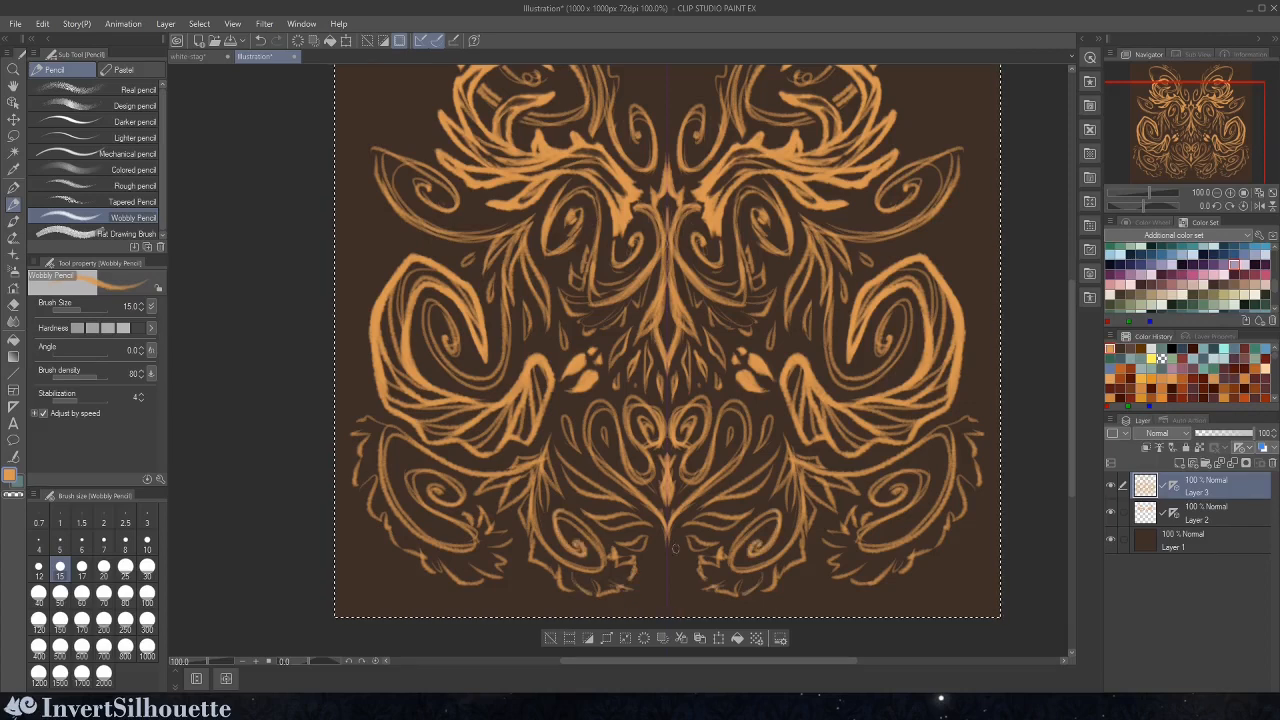
# - Draw a pointed flower bud above the antlers on the symmetry line and crown it with a pair of spirals
pyautogui.moveTo(668, 200); pyautogui.dragTo(640, 376)
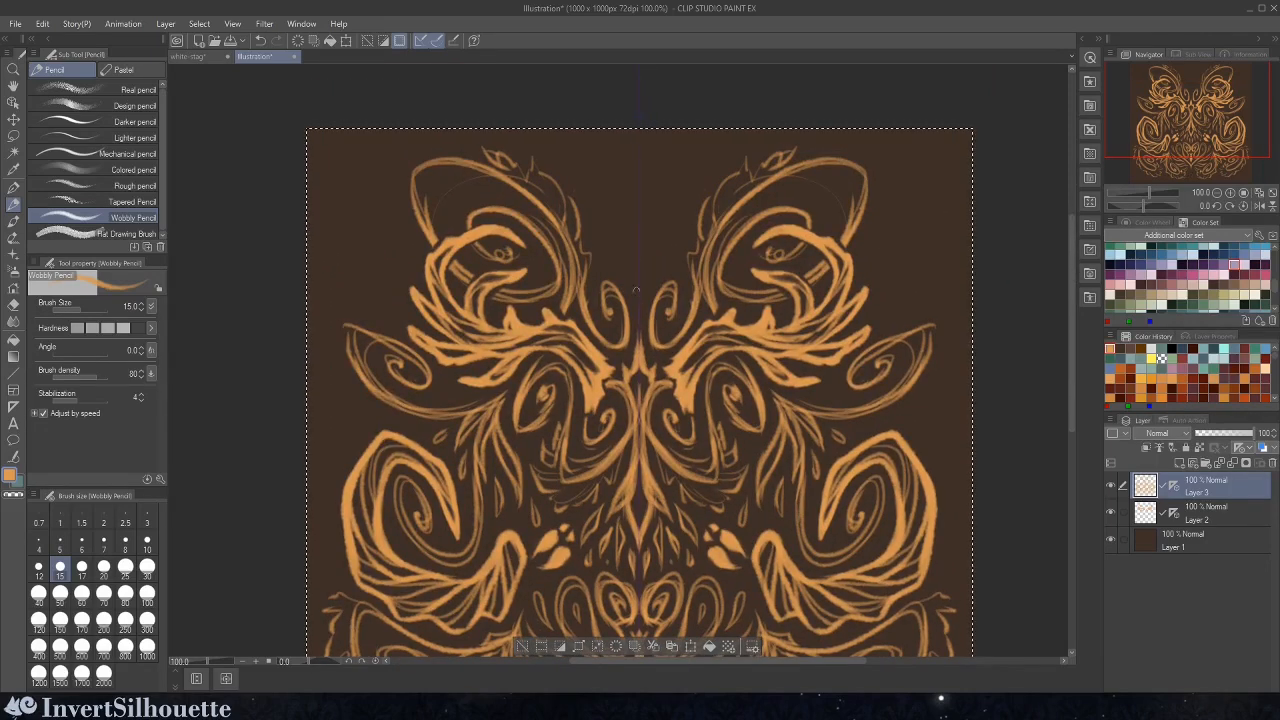
pyautogui.moveTo(638, 306); pyautogui.dragTo(634, 268)
pyautogui.moveTo(638, 308); pyautogui.dragTo(606, 232)
pyautogui.moveTo(606, 222)
pyautogui.mouseDown()
pyautogui.moveTo(630, 276)
pyautogui.moveTo(639, 202)
pyautogui.mouseUp()
pyautogui.moveTo(624, 244)
pyautogui.mouseDown()
pyautogui.moveTo(638, 276)
pyautogui.moveTo(638, 264)
pyautogui.mouseUp()
pyautogui.moveTo(628, 254)
pyautogui.mouseDown()
pyautogui.moveTo(621, 206)
pyautogui.moveTo(610, 234)
pyautogui.mouseUp()
pyautogui.moveTo(634, 173)
pyautogui.mouseDown()
pyautogui.moveTo(592, 195)
pyautogui.moveTo(609, 178)
pyautogui.moveTo(608, 202)
pyautogui.mouseUp()
pyautogui.moveTo(639, 158)
pyautogui.mouseDown()
pyautogui.moveTo(628, 194)
pyautogui.moveTo(592, 198)
pyautogui.mouseUp()
pyautogui.scroll(-2, 614, 293)
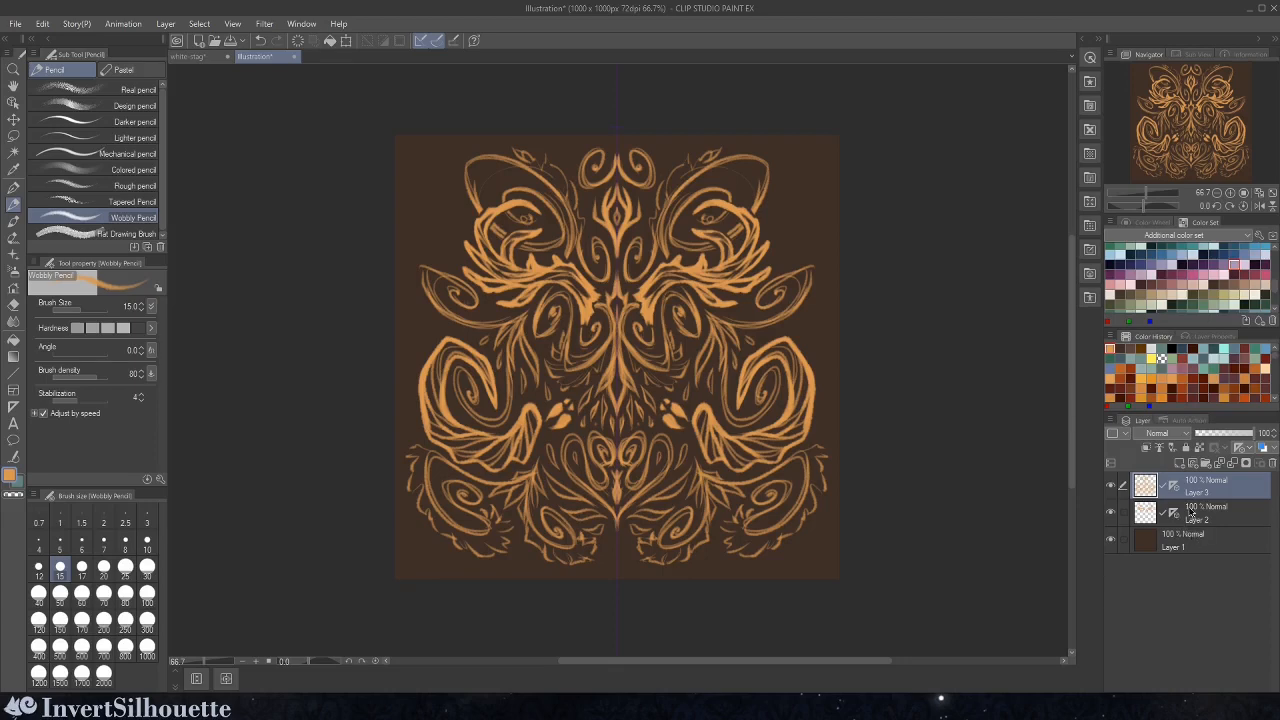
# - Check what Layer 3 and Layer 2 each contain by hiding and showing them
pyautogui.click(1111, 486)
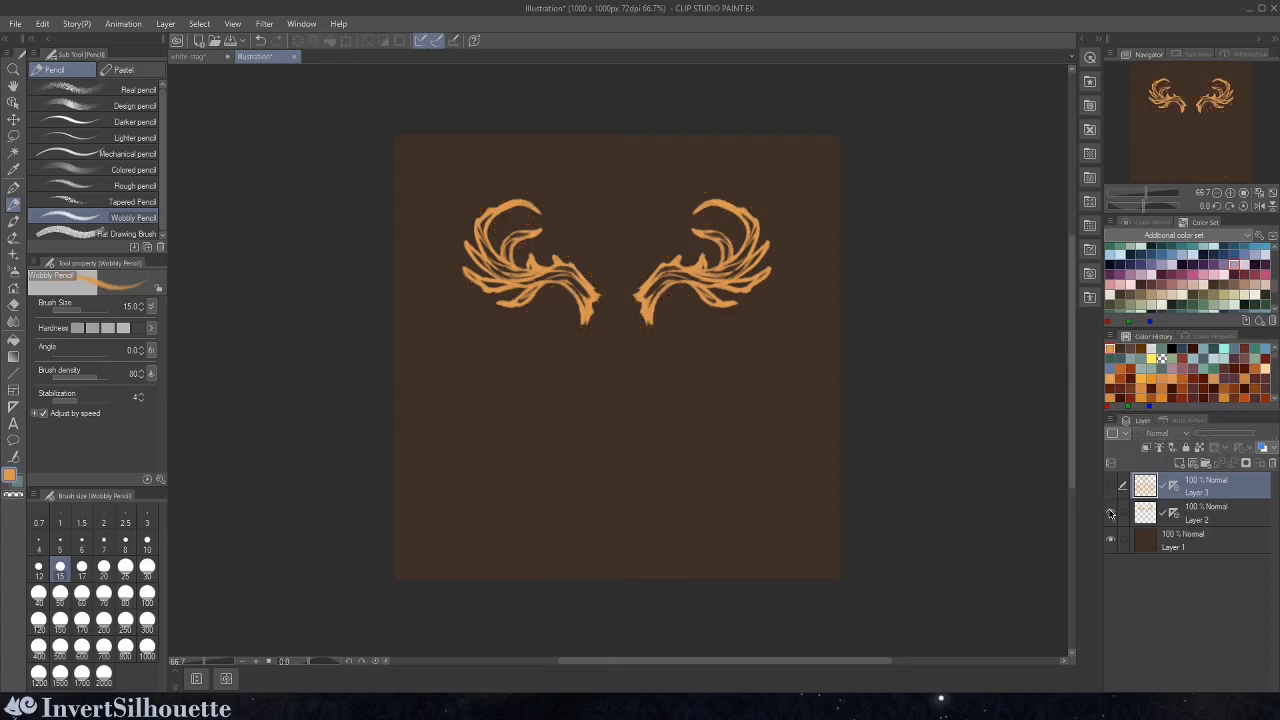
pyautogui.click(1111, 513)
pyautogui.click(1111, 513)
pyautogui.click(1111, 487)
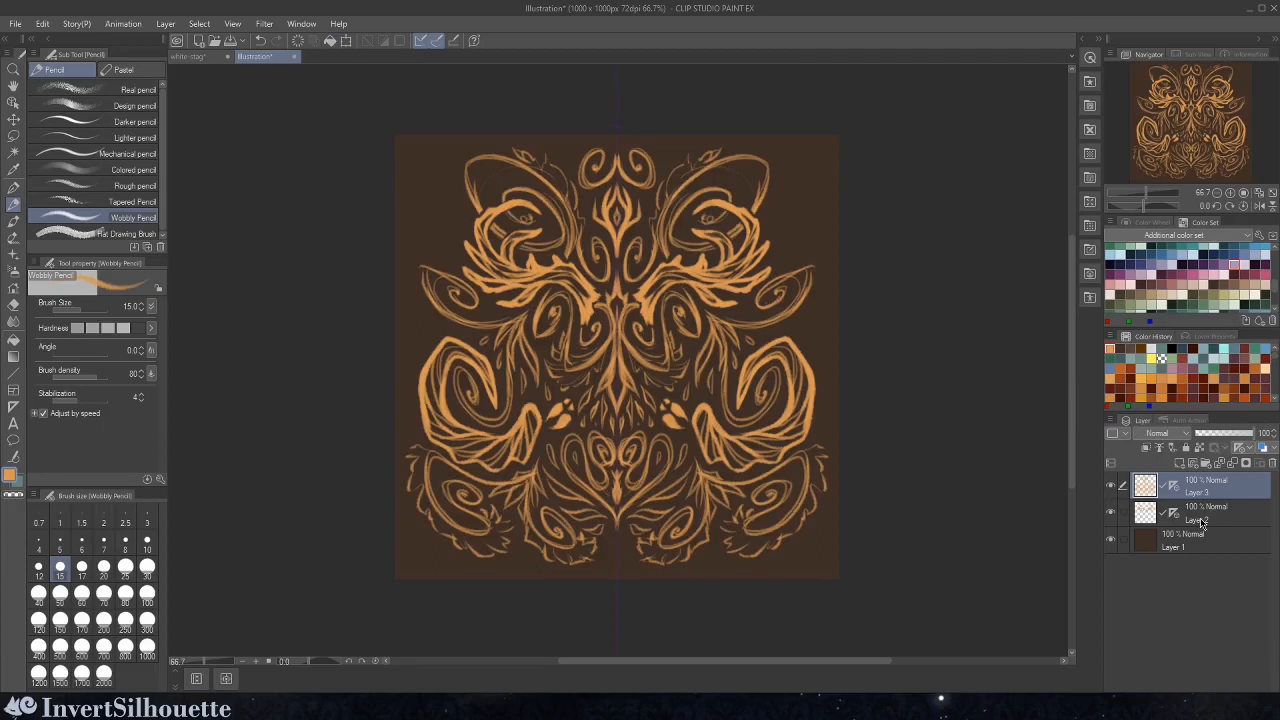
# - Duplicate Layer 2 and Layer 3 together and hide the two originals
pyautogui.click(1208, 524)
pyautogui.rightClick(1215, 503)
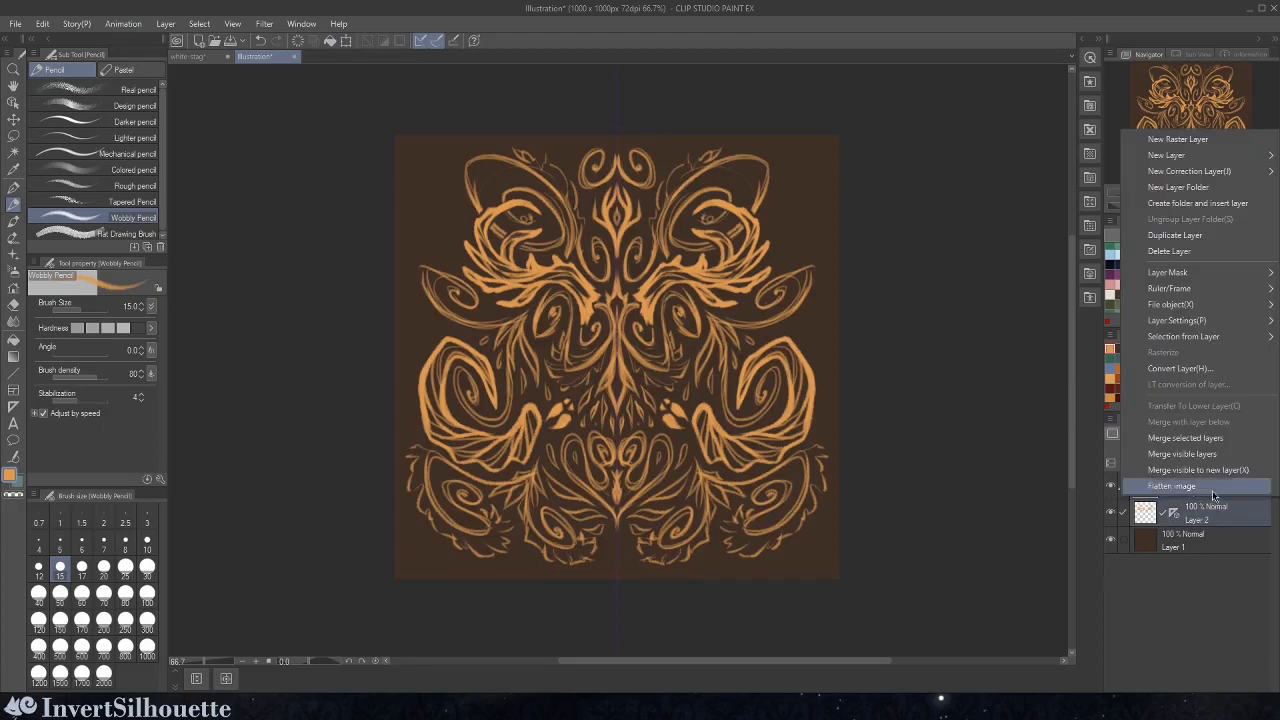
pyautogui.click(1197, 240)
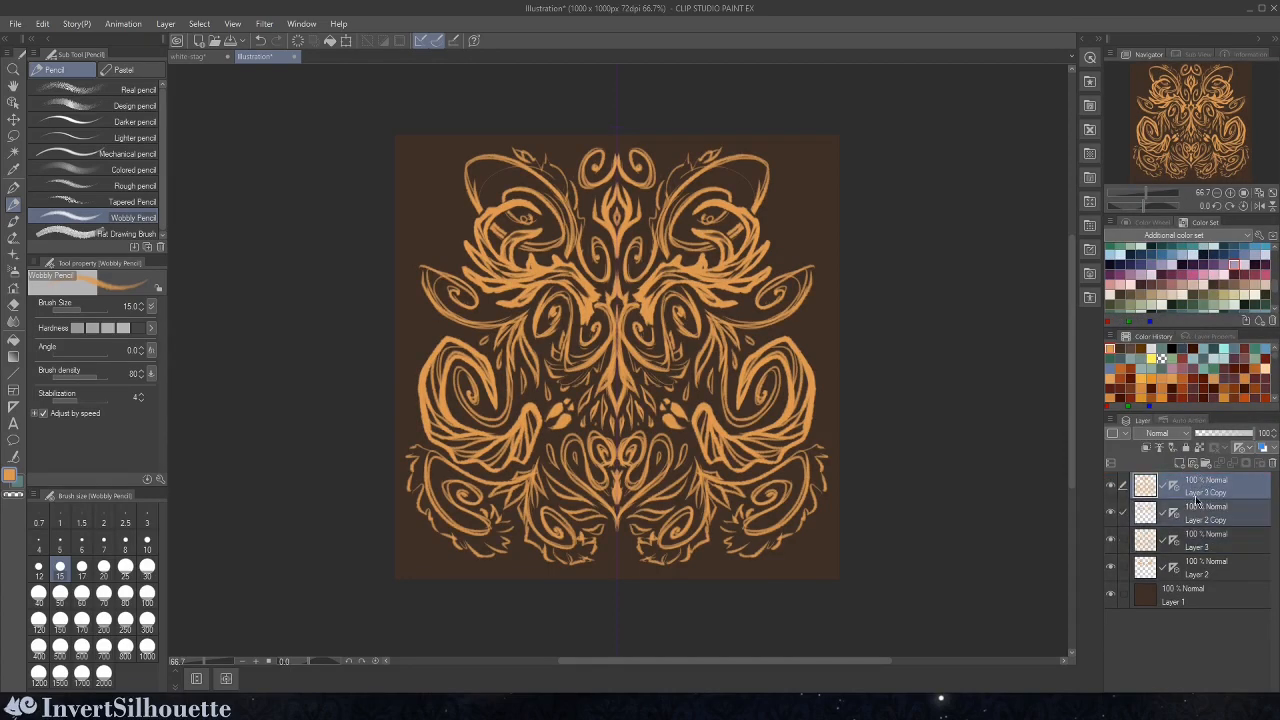
pyautogui.click(1110, 540)
pyautogui.click(1110, 567)
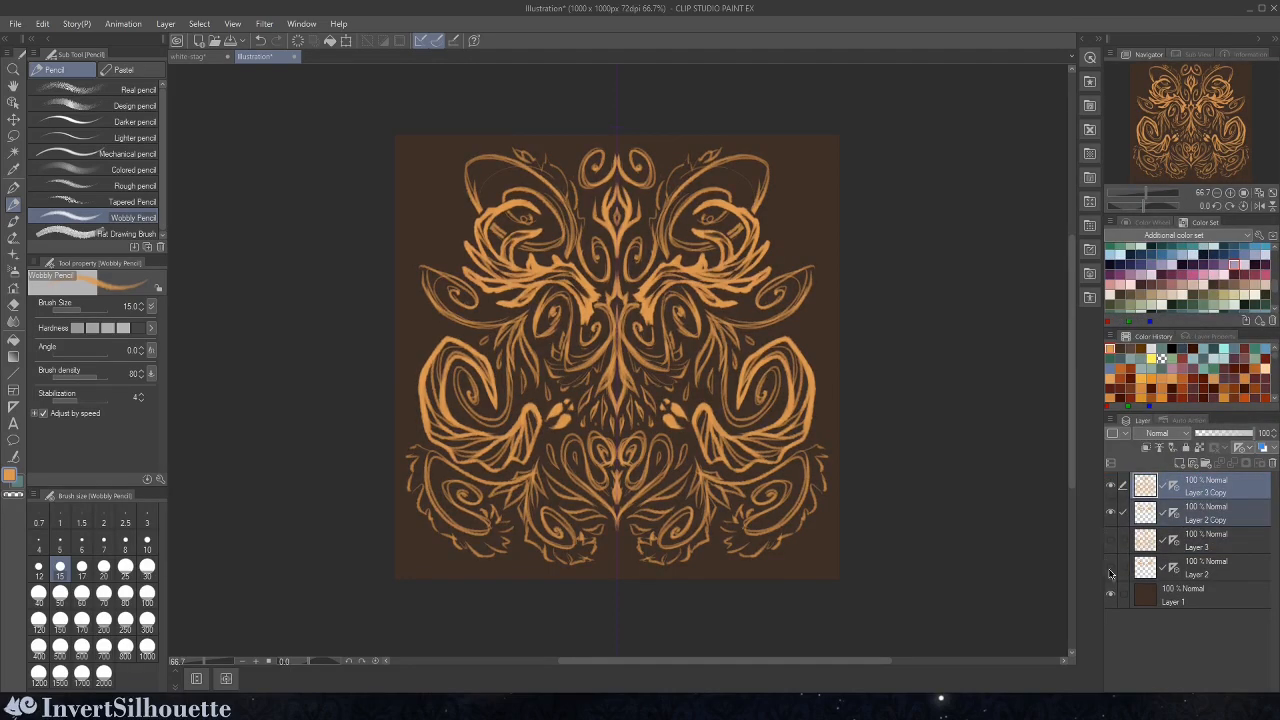
# - Merge the two selected layer copies into a single layer
pyautogui.rightClick(1215, 492)
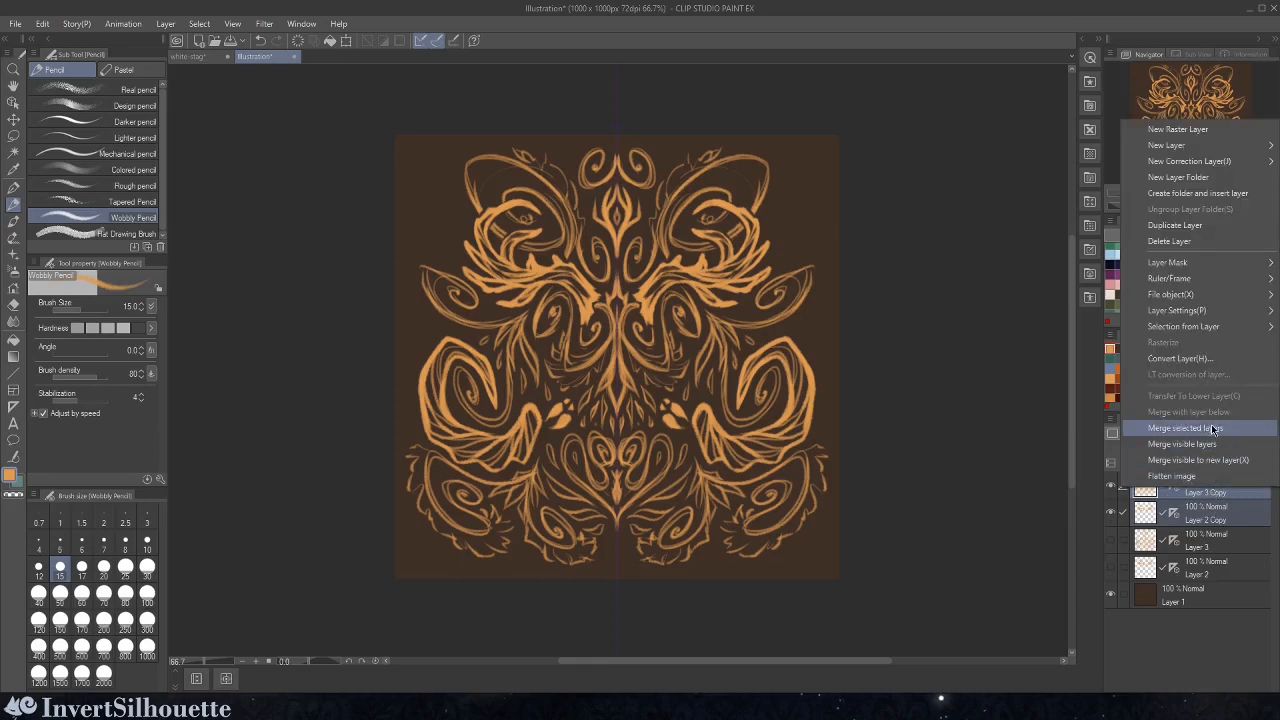
pyautogui.click(1207, 430)
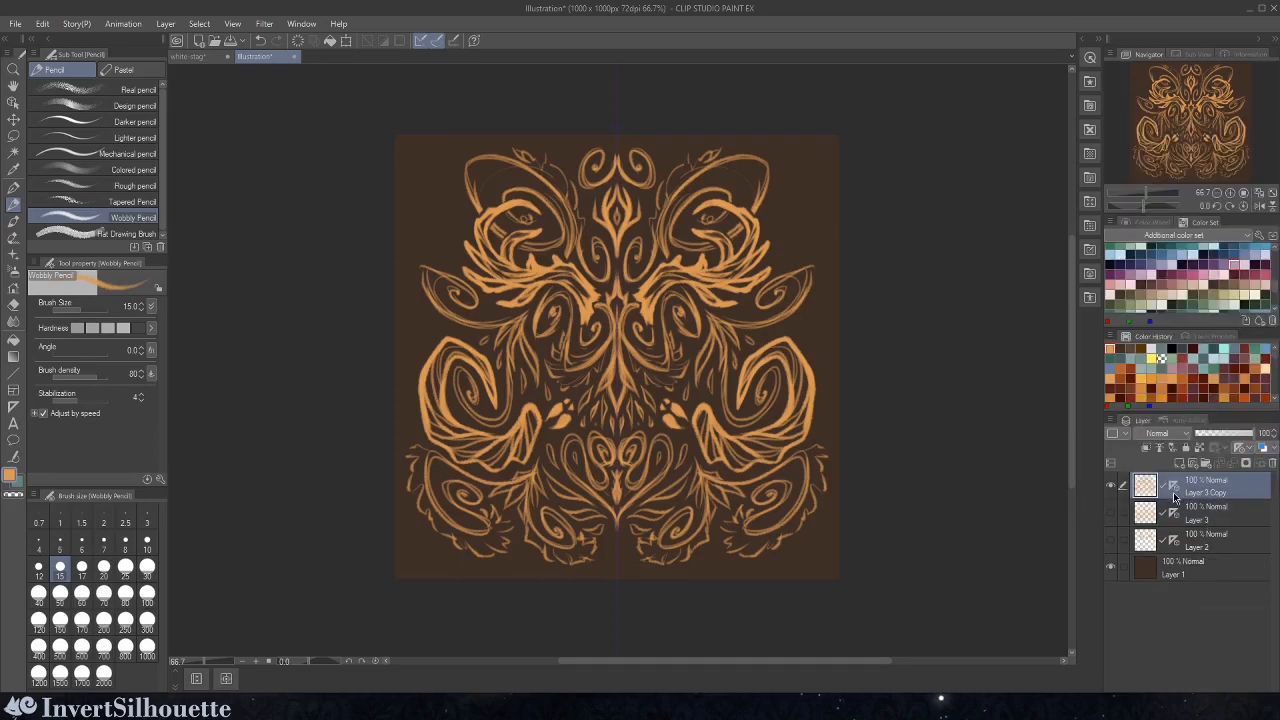
pyautogui.click(1175, 488)
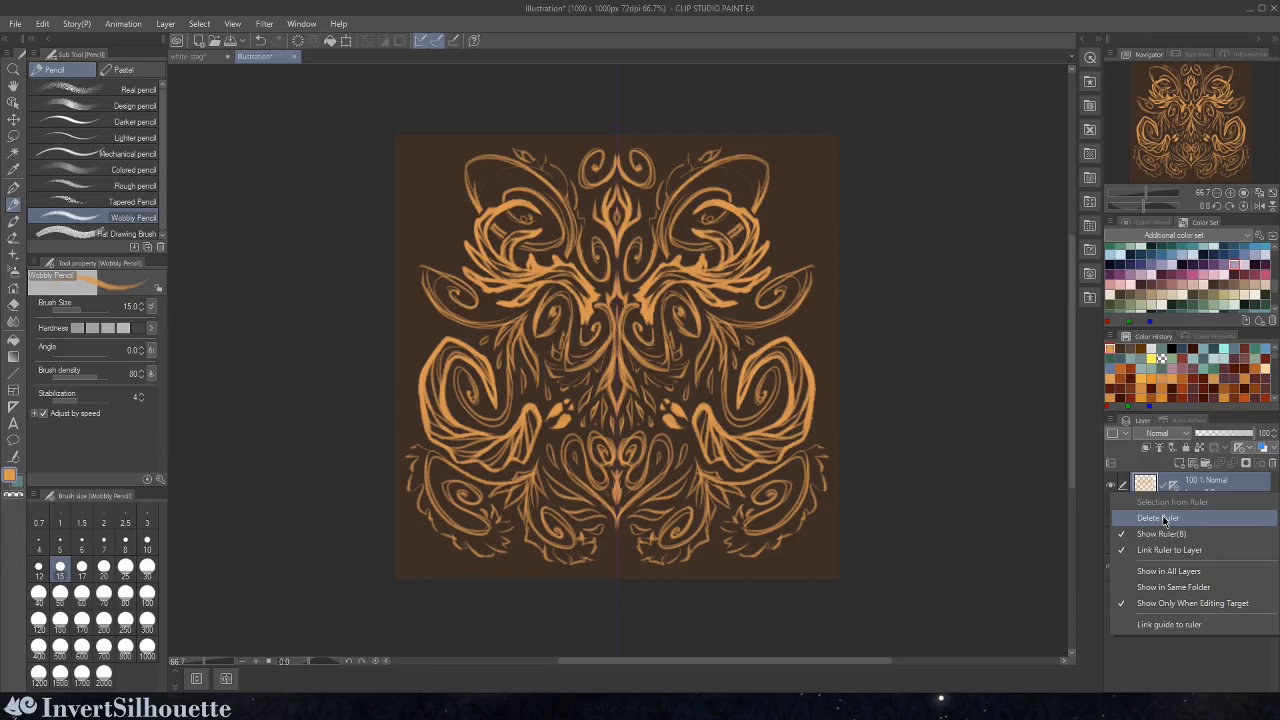
pyautogui.click(1190, 480)
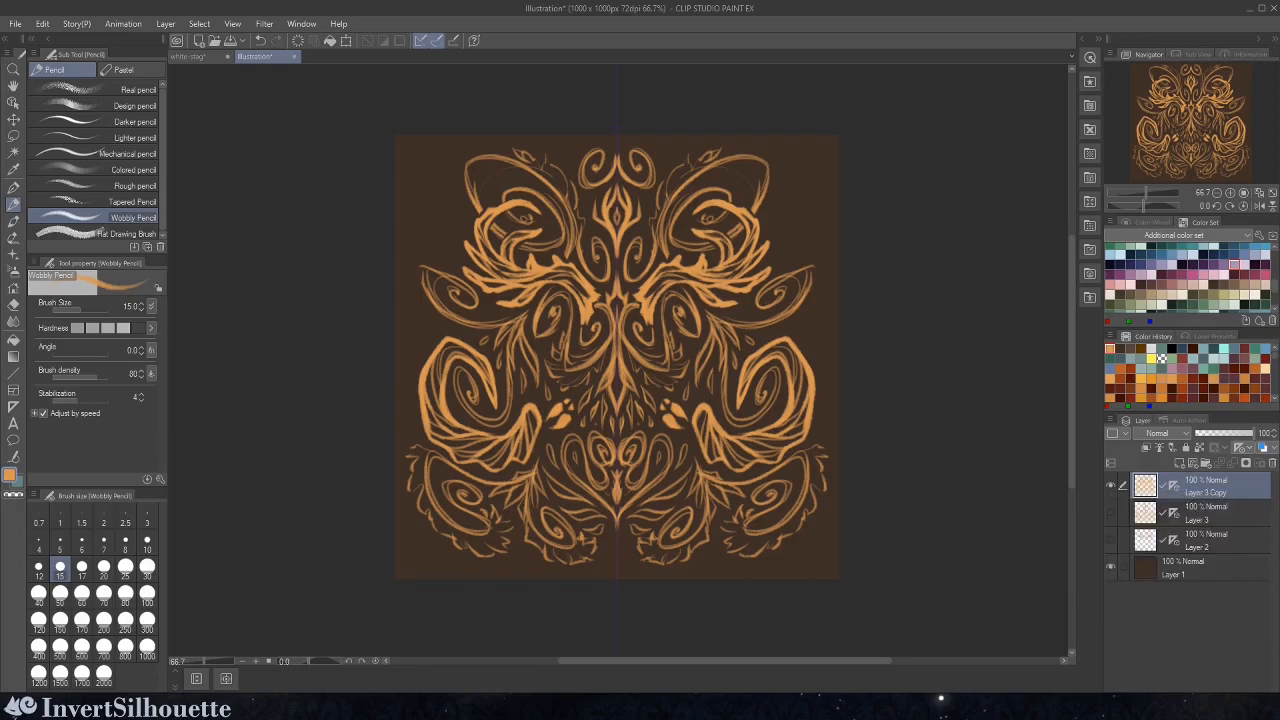
# - Create a new raster layer, transfer the merged copy's symmetrical ruler to it and hide it, leaving the merged artwork layer selected
pyautogui.click(1179, 463)
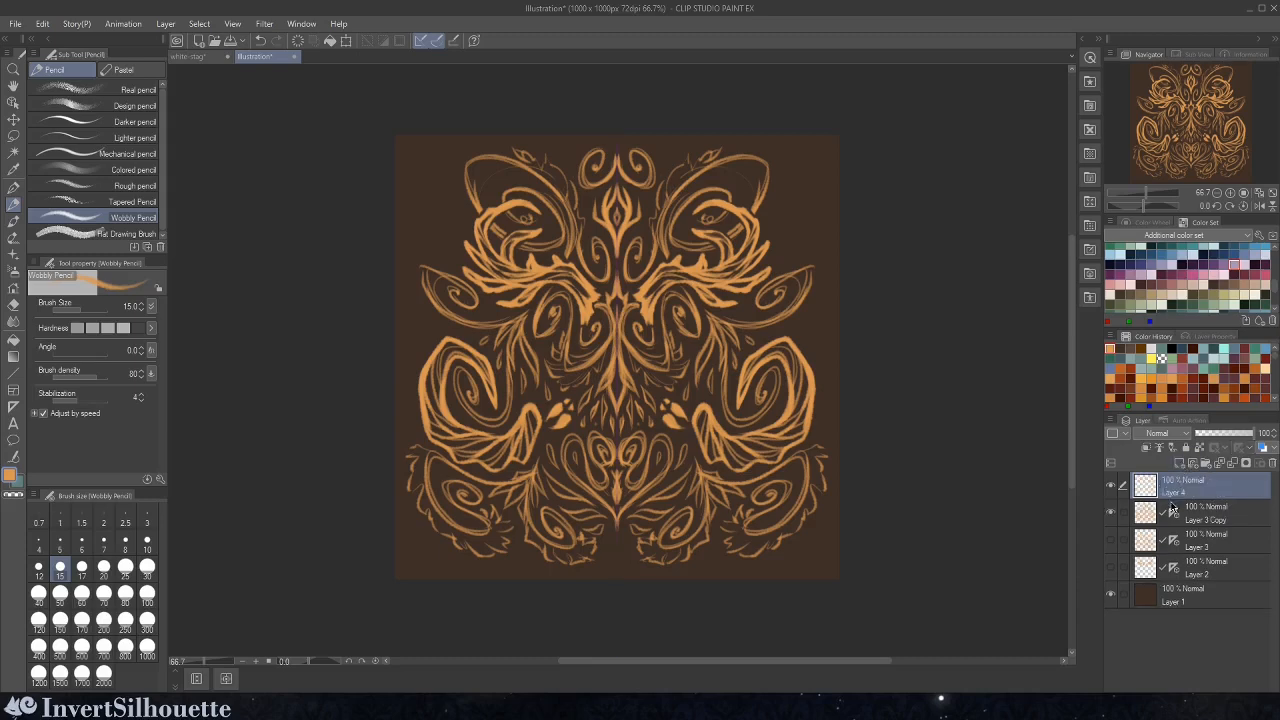
pyautogui.moveTo(1175, 512); pyautogui.dragTo(1184, 487)
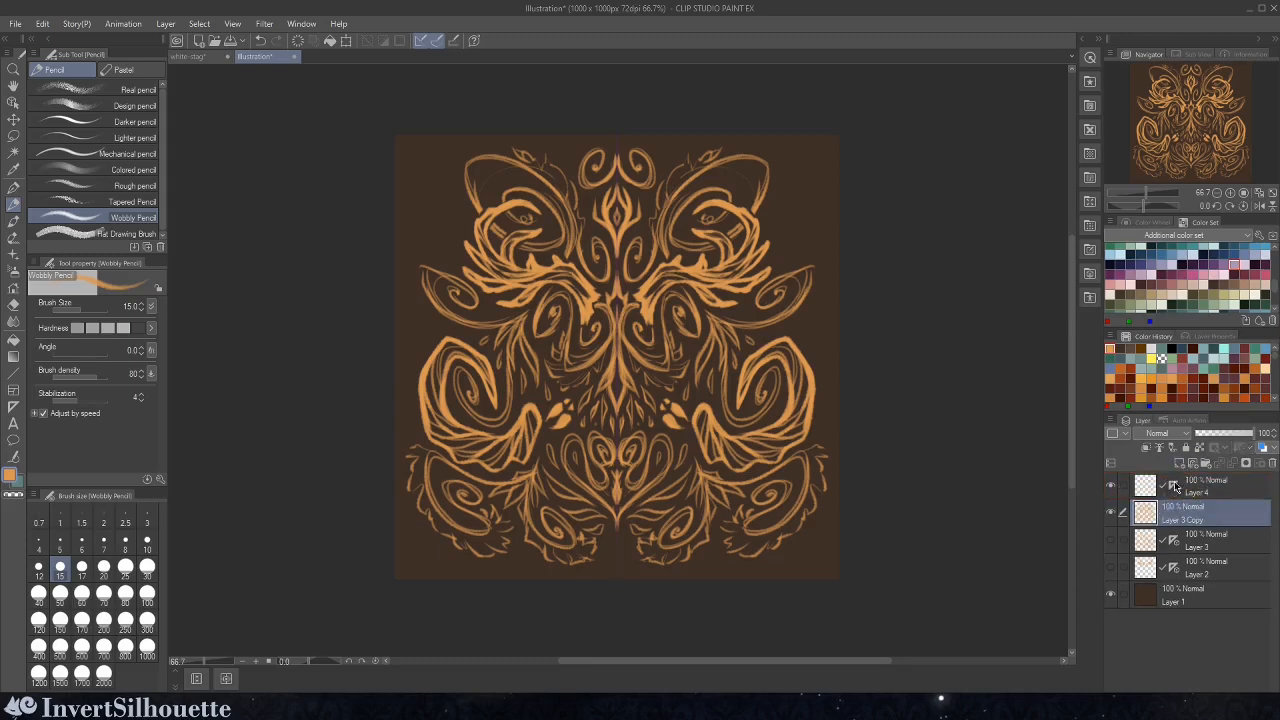
pyautogui.click(1200, 490)
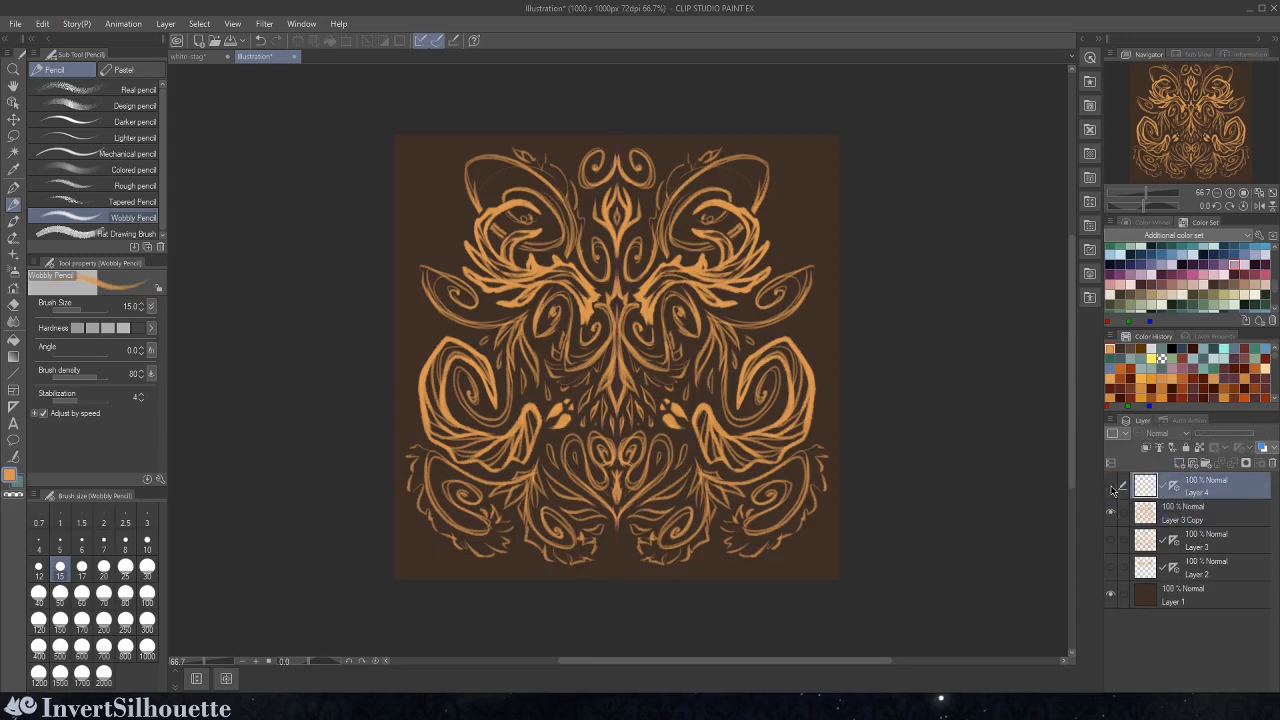
pyautogui.click(1184, 521)
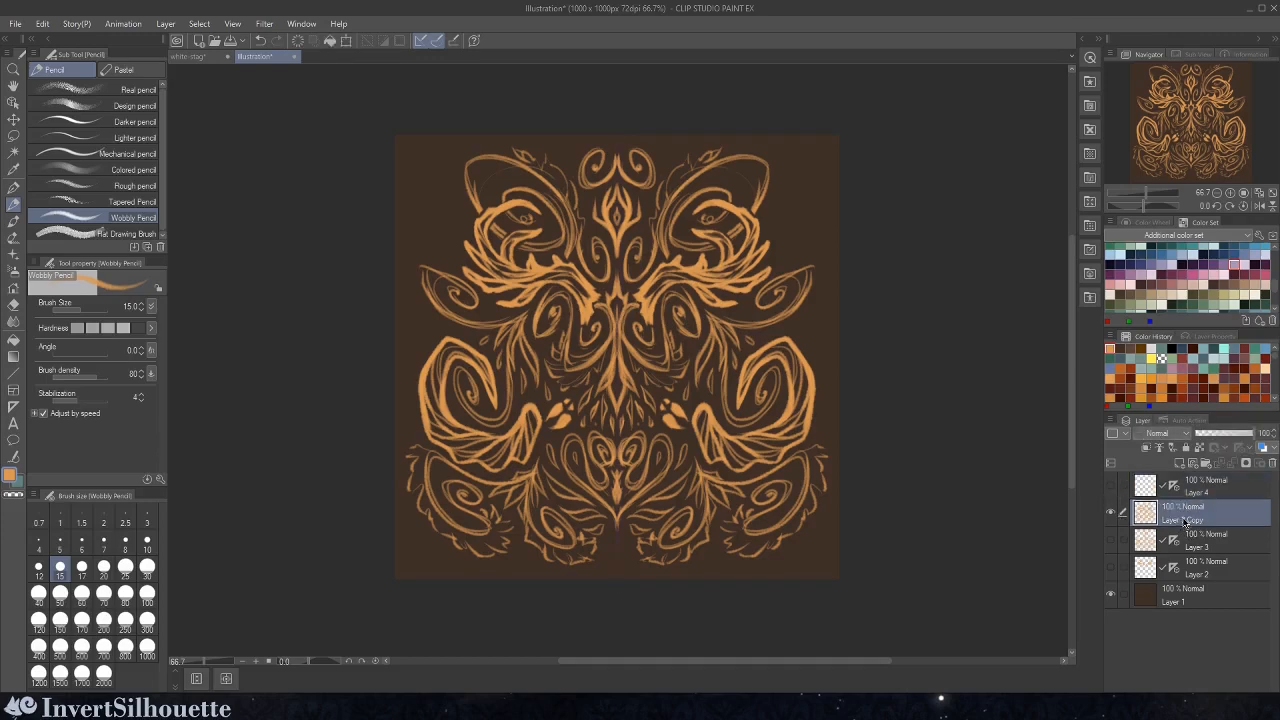
pyautogui.click(1111, 514)
pyautogui.click(1111, 514)
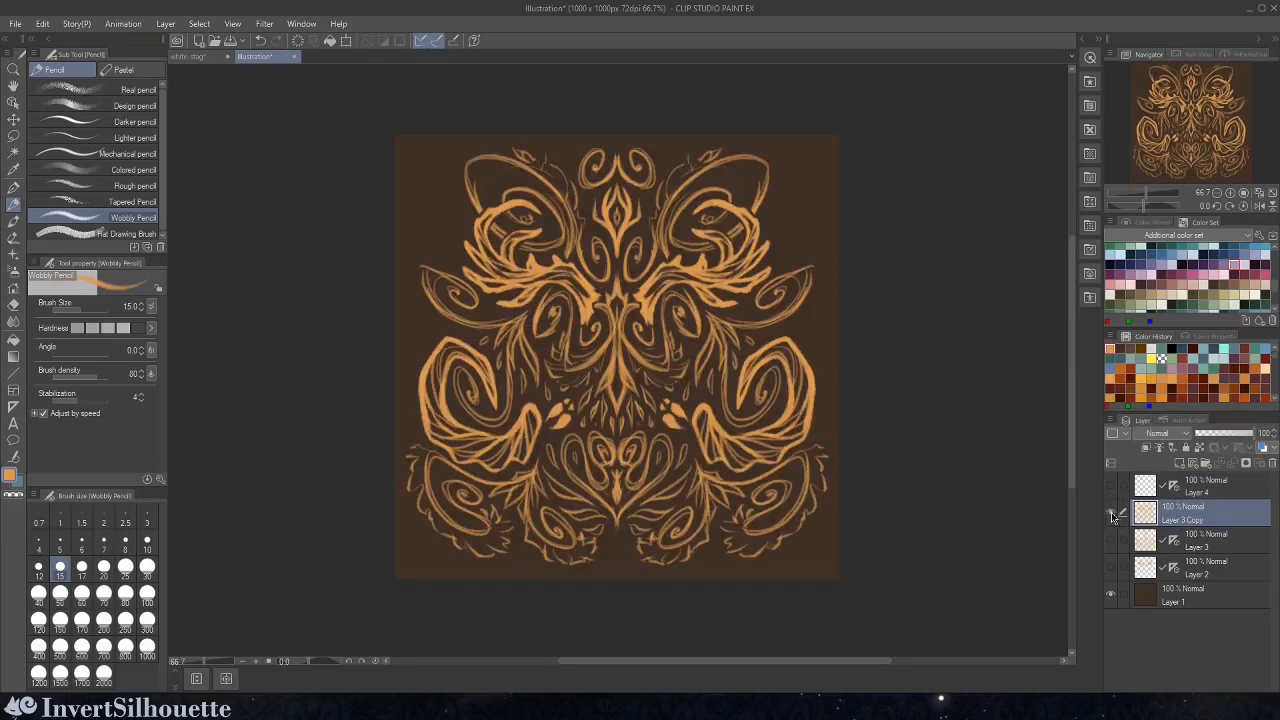
# - Convert the merged artwork layer to an image material layer named Pattern1
pyautogui.rightClick(1184, 521)
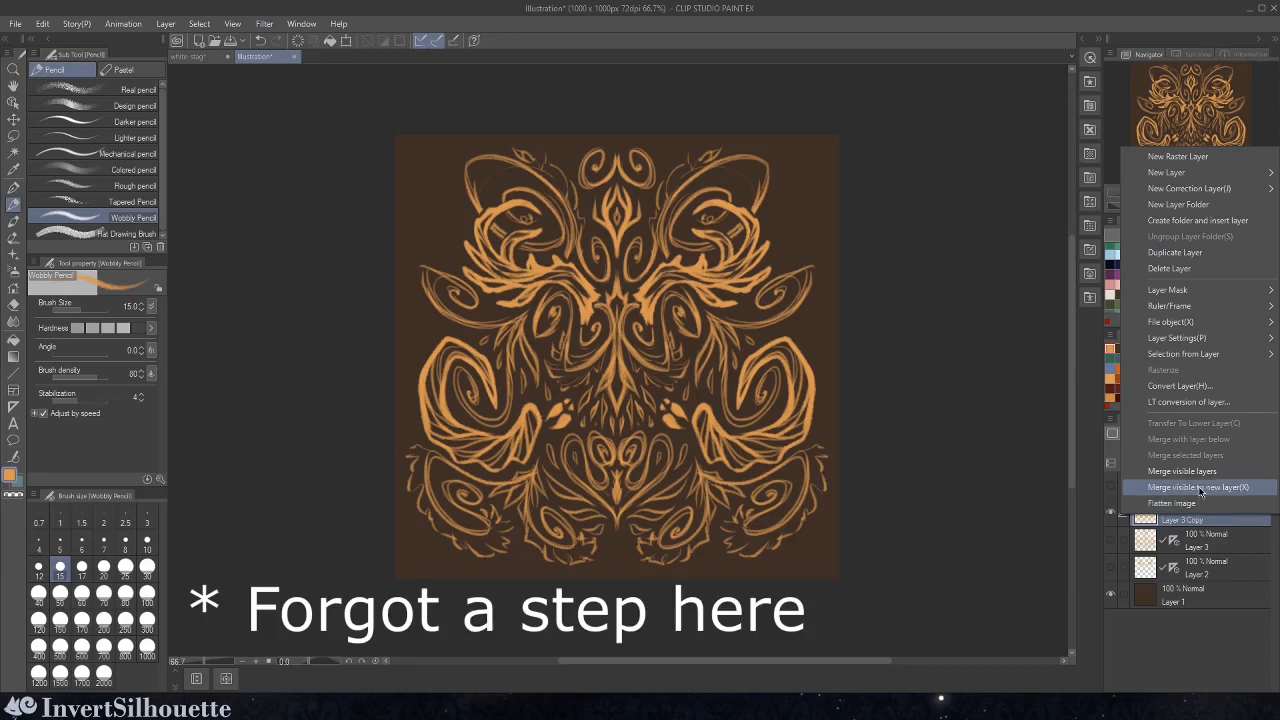
pyautogui.click(1219, 390)
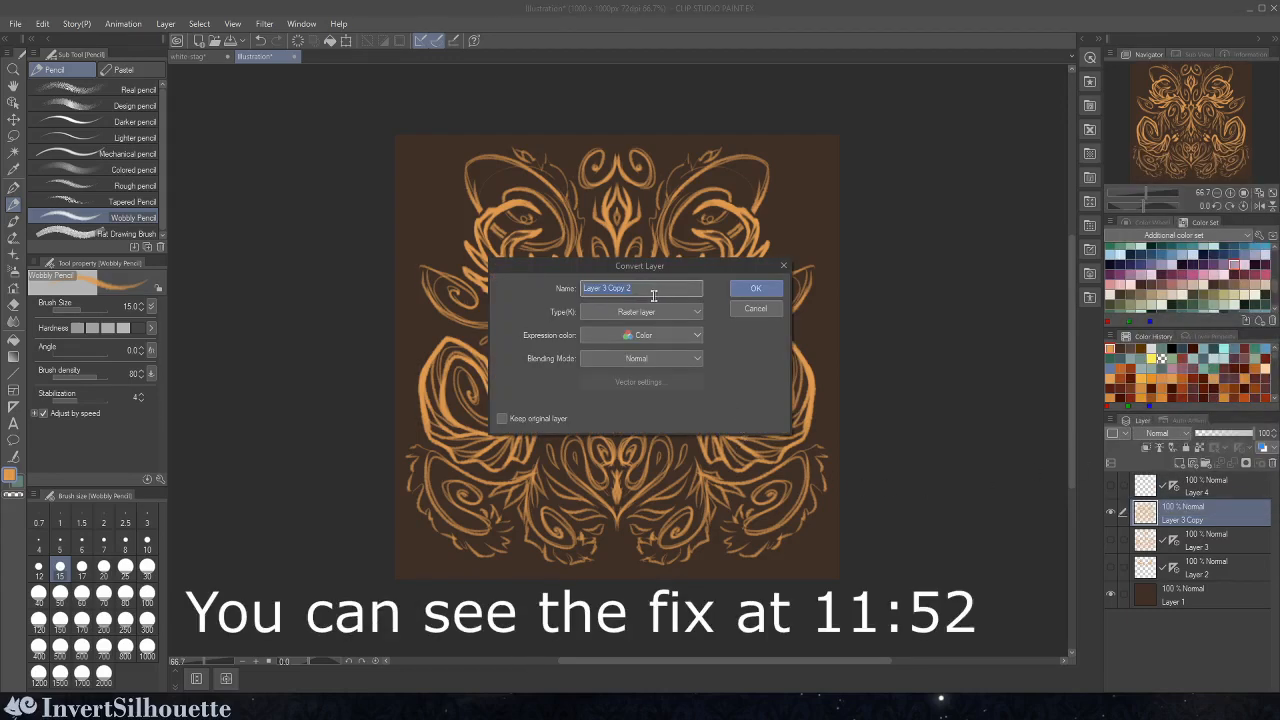
pyautogui.write('F')
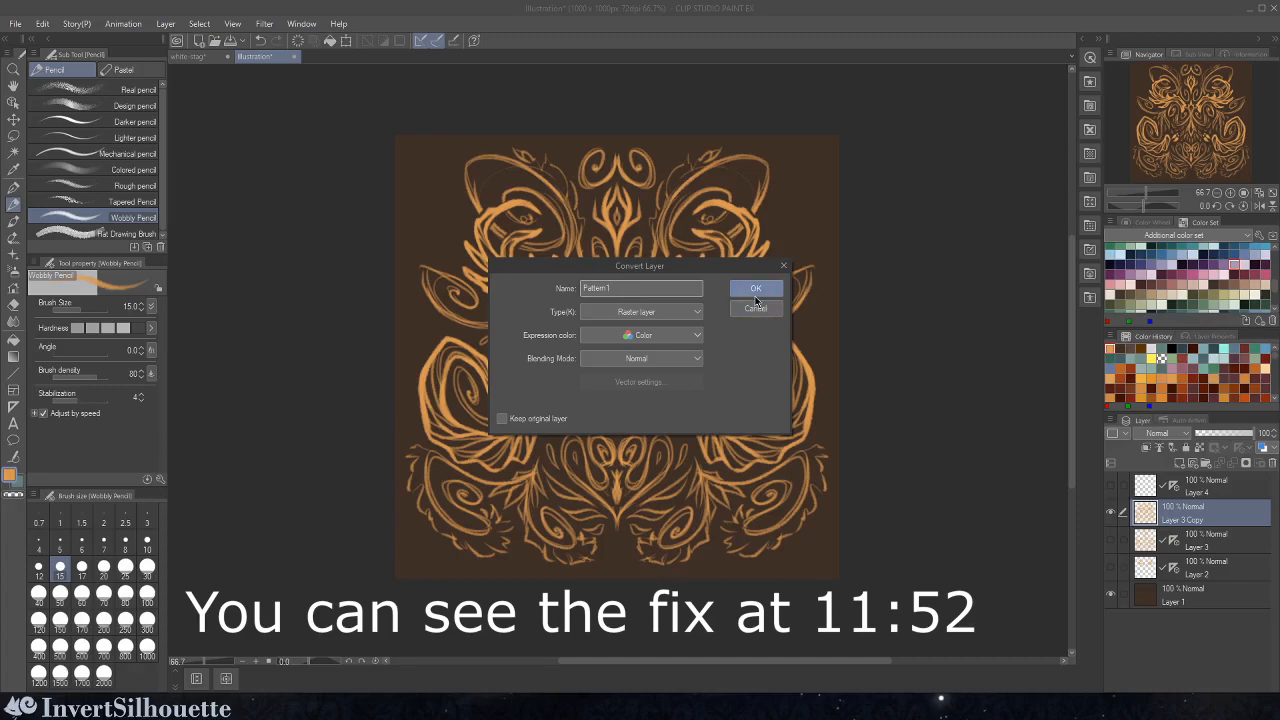
pyautogui.click(687, 313)
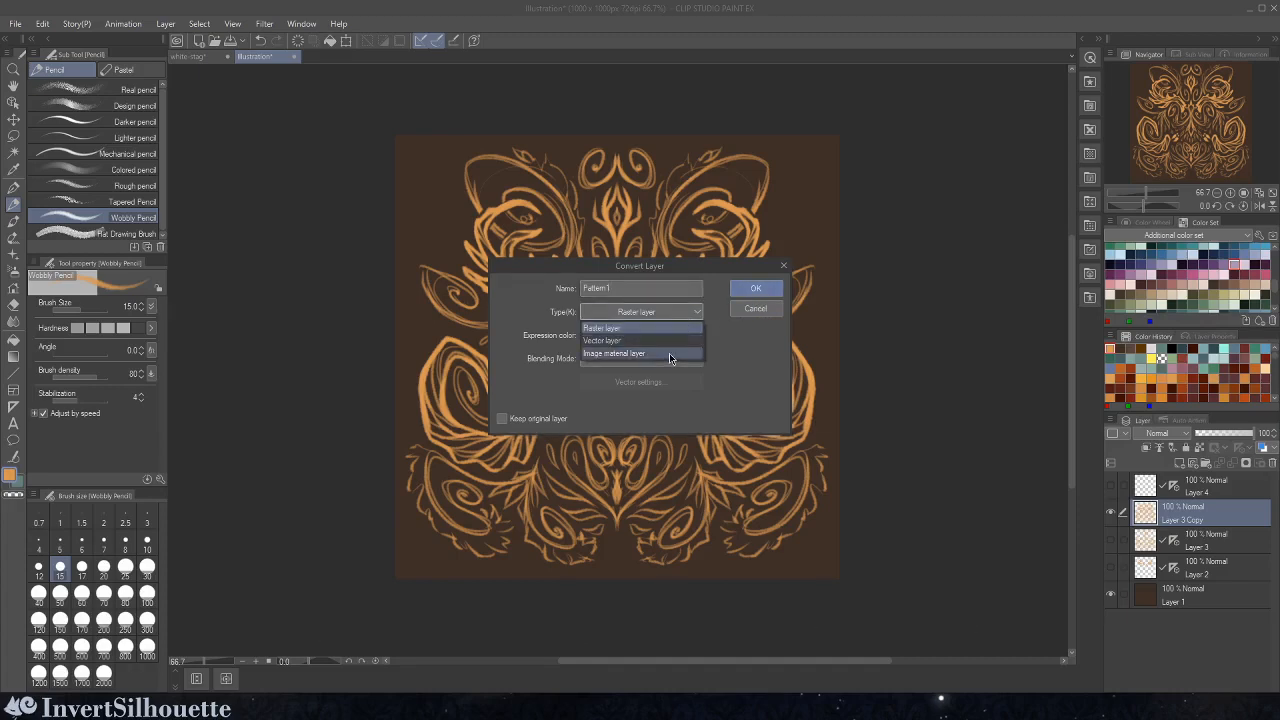
pyautogui.click(671, 355)
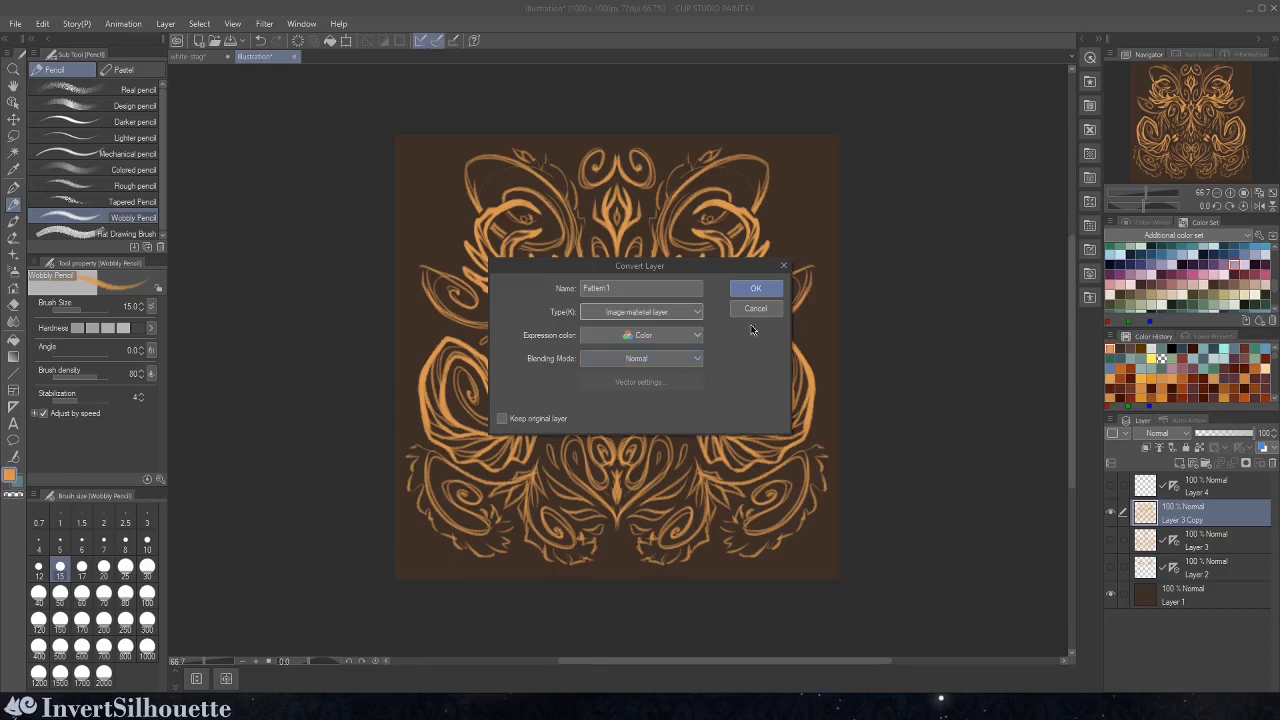
pyautogui.click(752, 290)
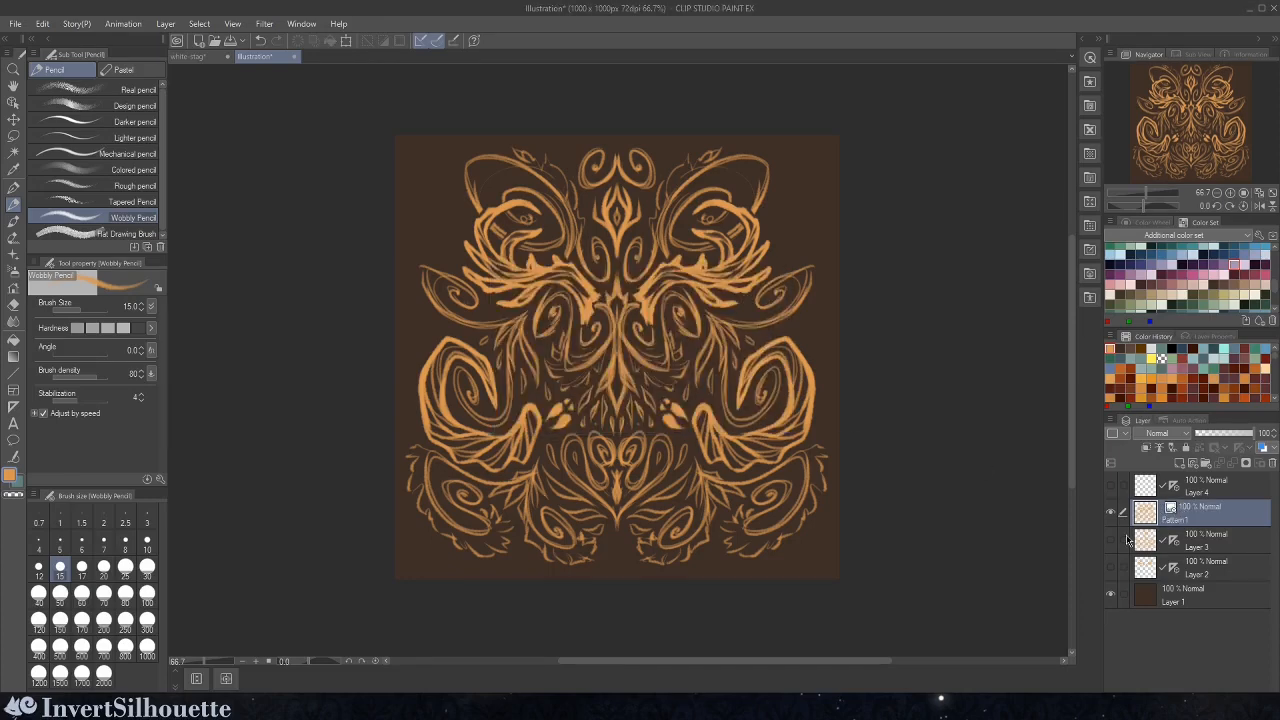
# - Switch to the Object tool and undo the accidental shift of the brown background layer
pyautogui.click(13, 105)
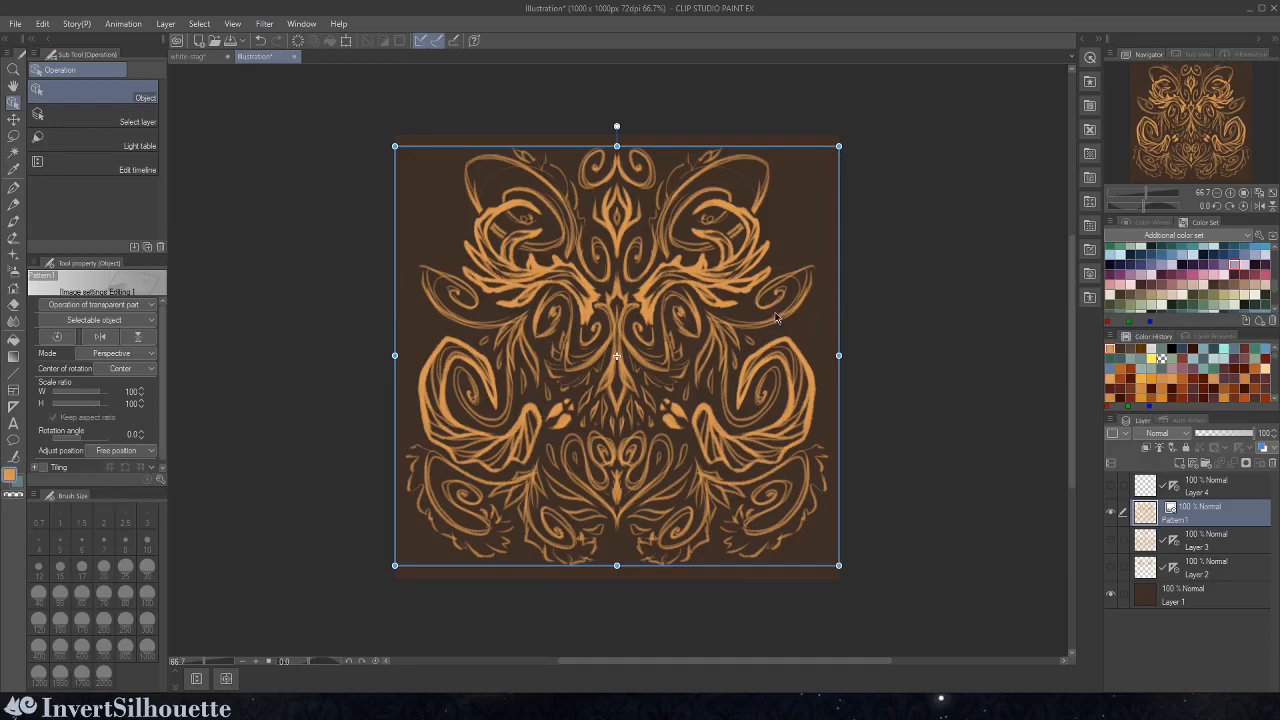
pyautogui.moveTo(776, 318)
pyautogui.mouseDown()
pyautogui.moveTo(813, 315)
pyautogui.moveTo(772, 311)
pyautogui.mouseUp()
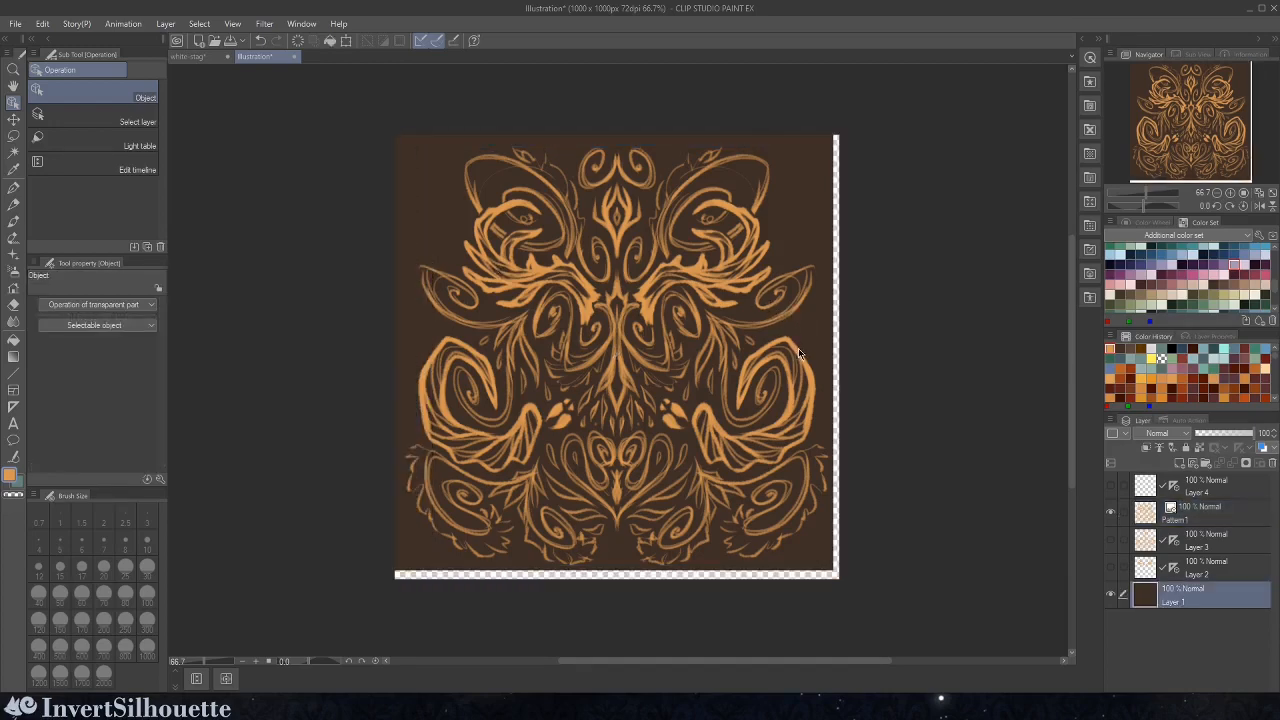
pyautogui.hotkey('ctrl', 'z')
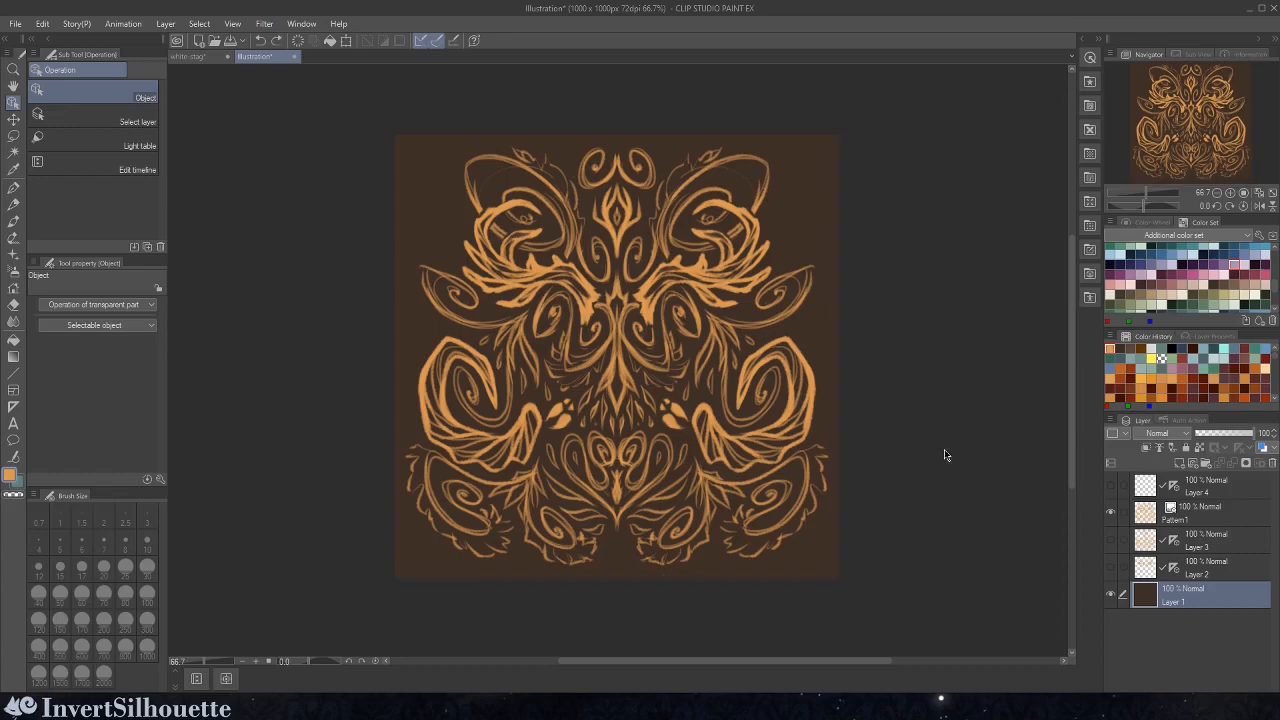
# - Inspect the pattern without the brown background, show Layer 1 again and select the Pattern1 layer
pyautogui.click(1110, 596)
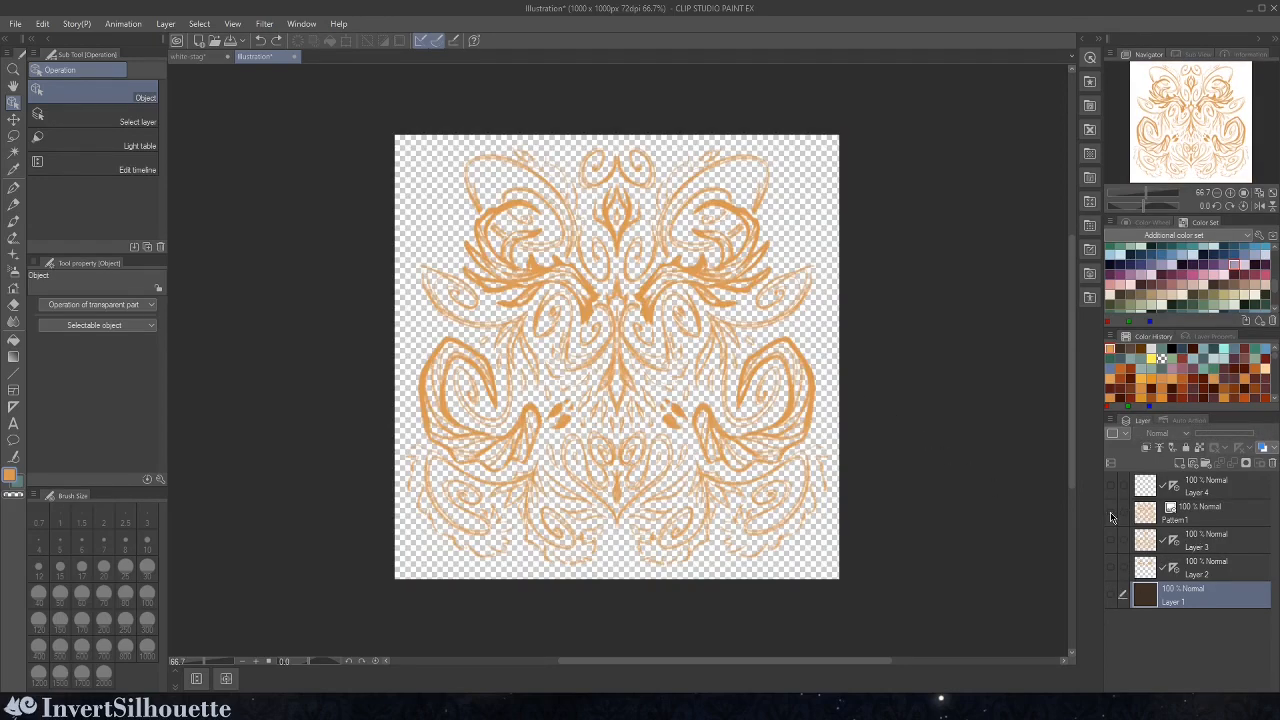
pyautogui.click(1110, 515)
pyautogui.click(1110, 515)
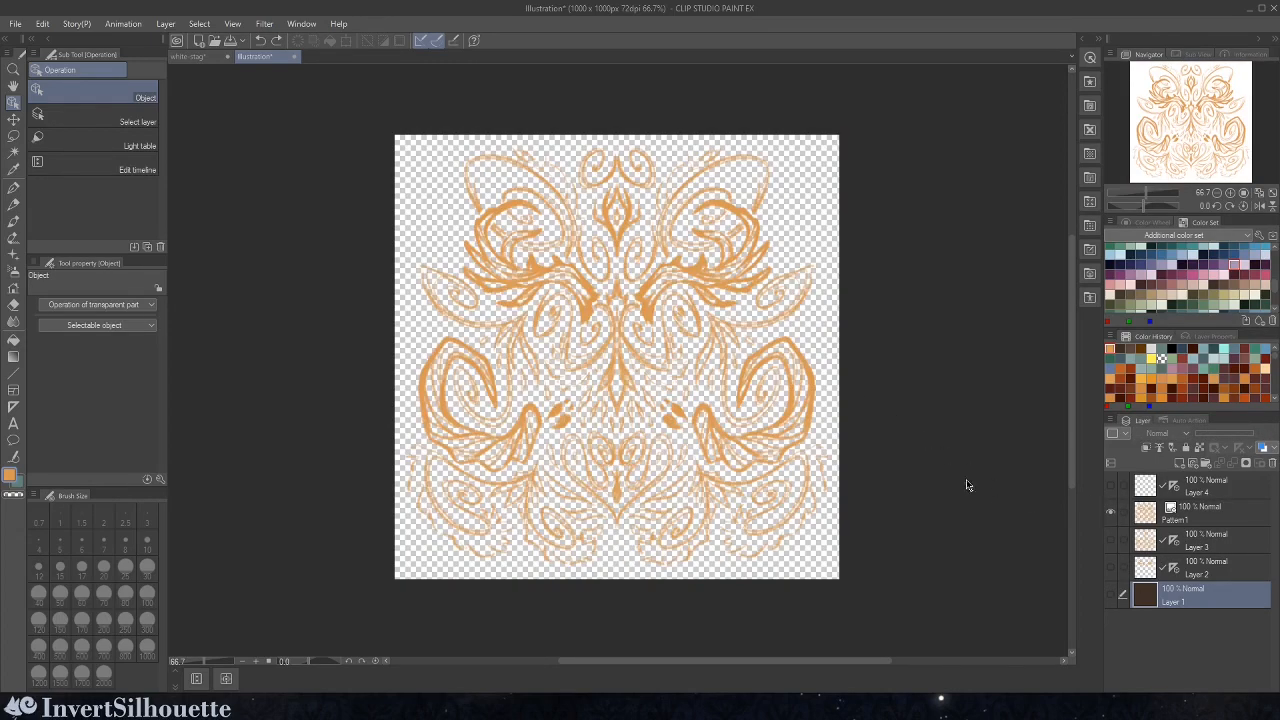
pyautogui.click(1111, 596)
pyautogui.click(1200, 522)
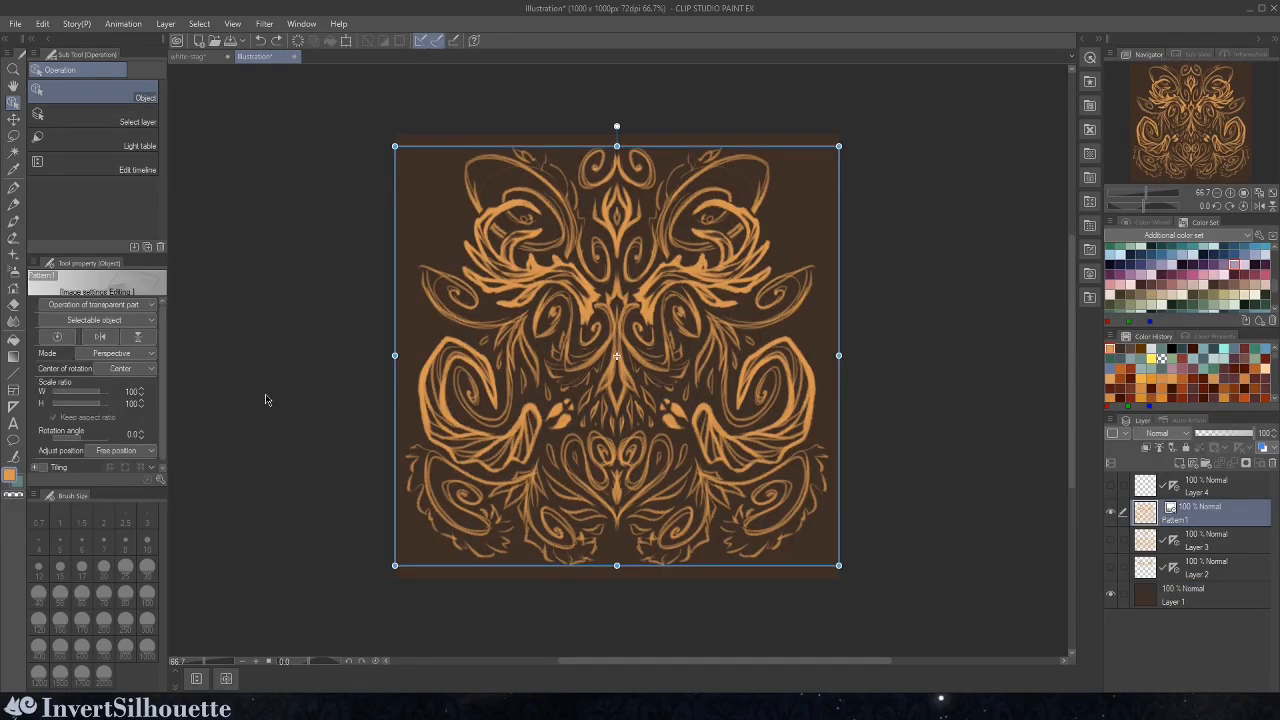
# - Turn on tiling for the Pattern1 layer and shift it diagonally down and right so the tile edges cross the canvas
pyautogui.scroll(-1, 165, 356)
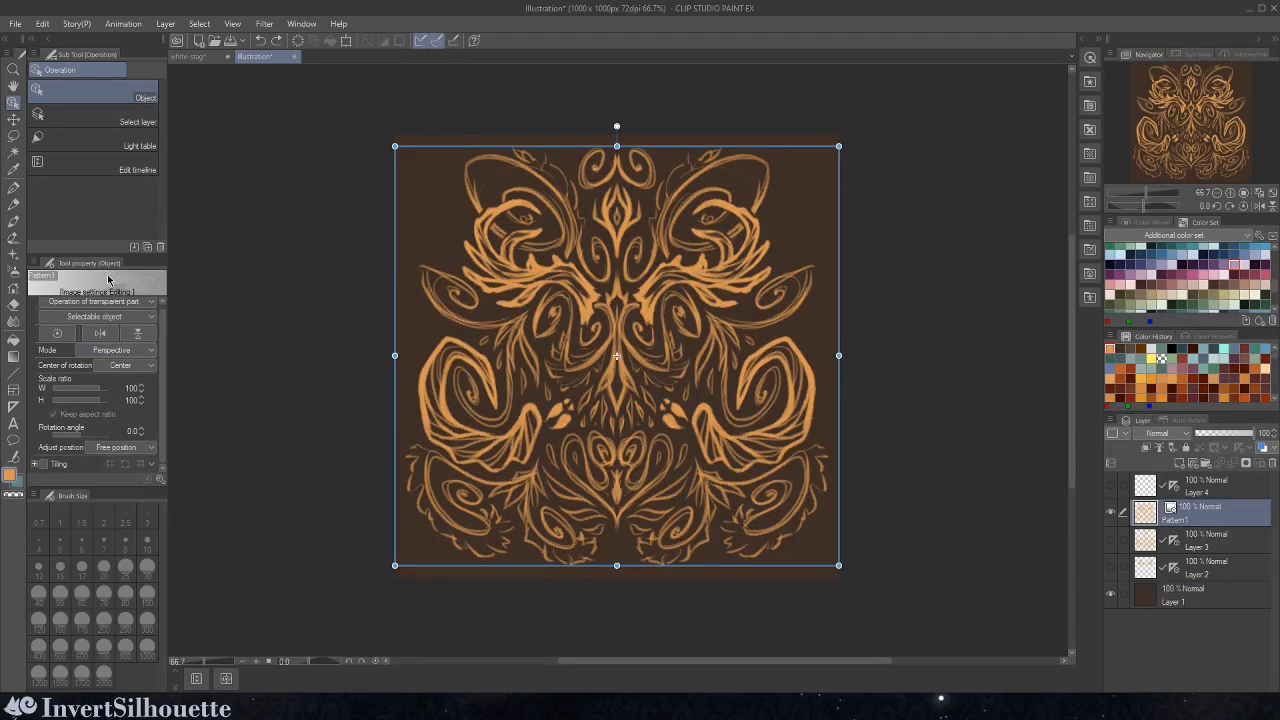
pyautogui.moveTo(105, 255); pyautogui.dragTo(108, 236)
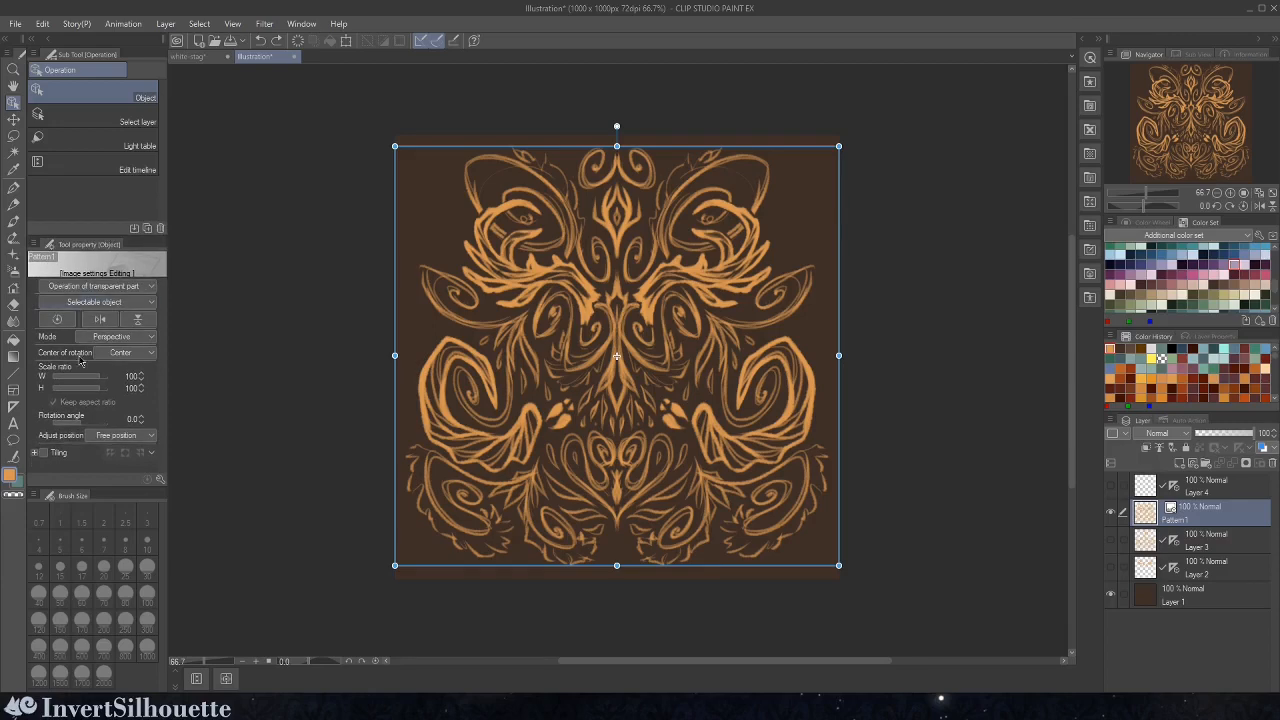
pyautogui.click(43, 453)
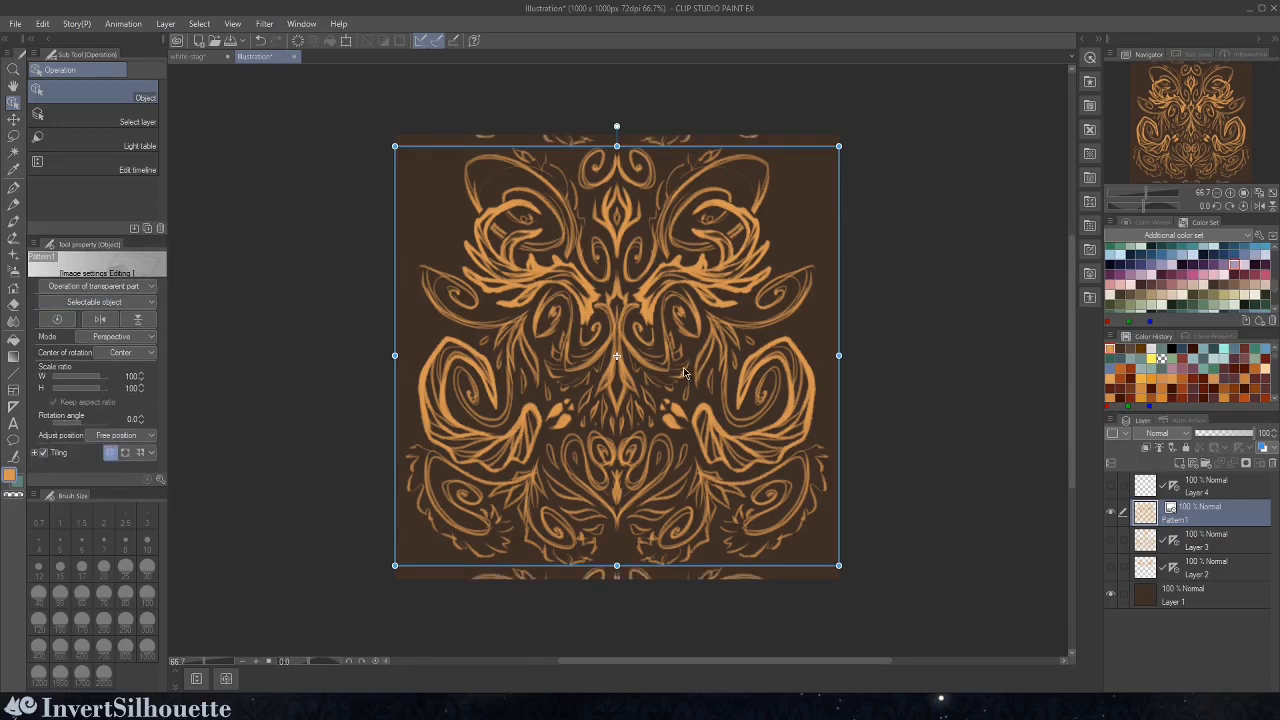
pyautogui.moveTo(647, 380); pyautogui.dragTo(801, 560)
pyautogui.moveTo(883, 520); pyautogui.dragTo(923, 529)
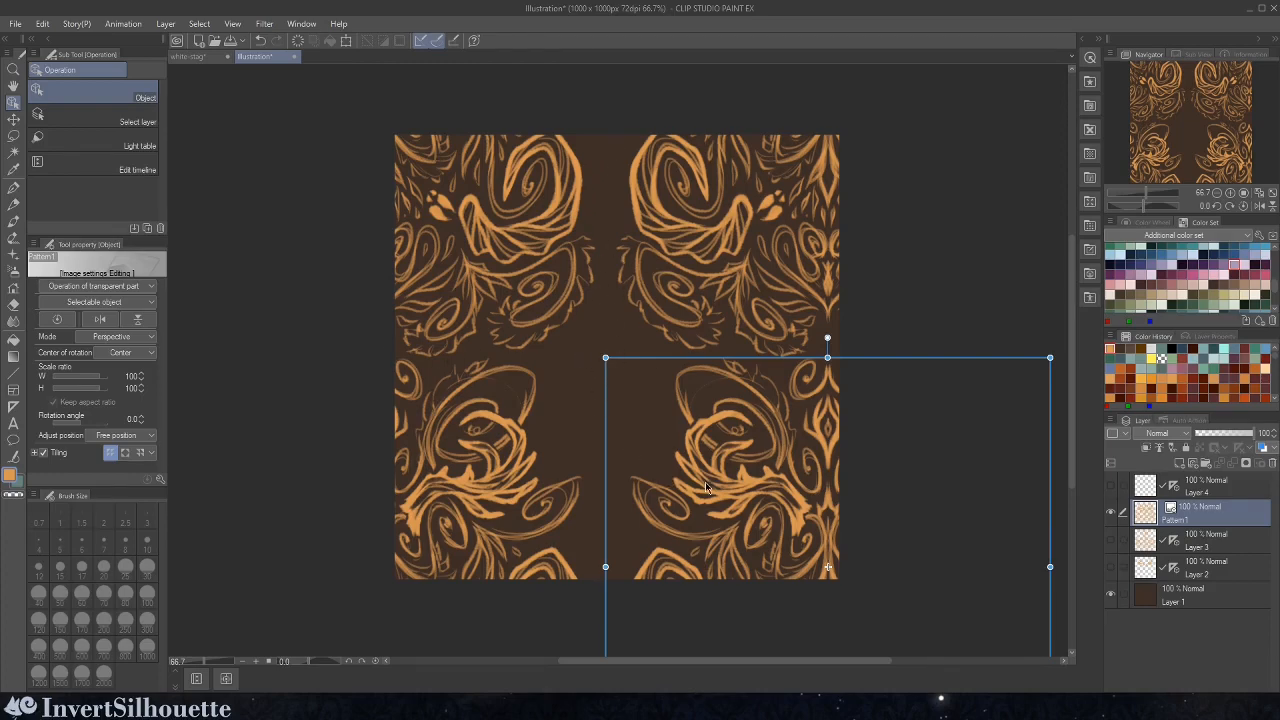
# - Fine-tune the tiled pattern's offset, moving it slightly down and right and nudging it back left to centre the tile corner on the canvas
pyautogui.moveTo(706, 482); pyautogui.dragTo(725, 488)
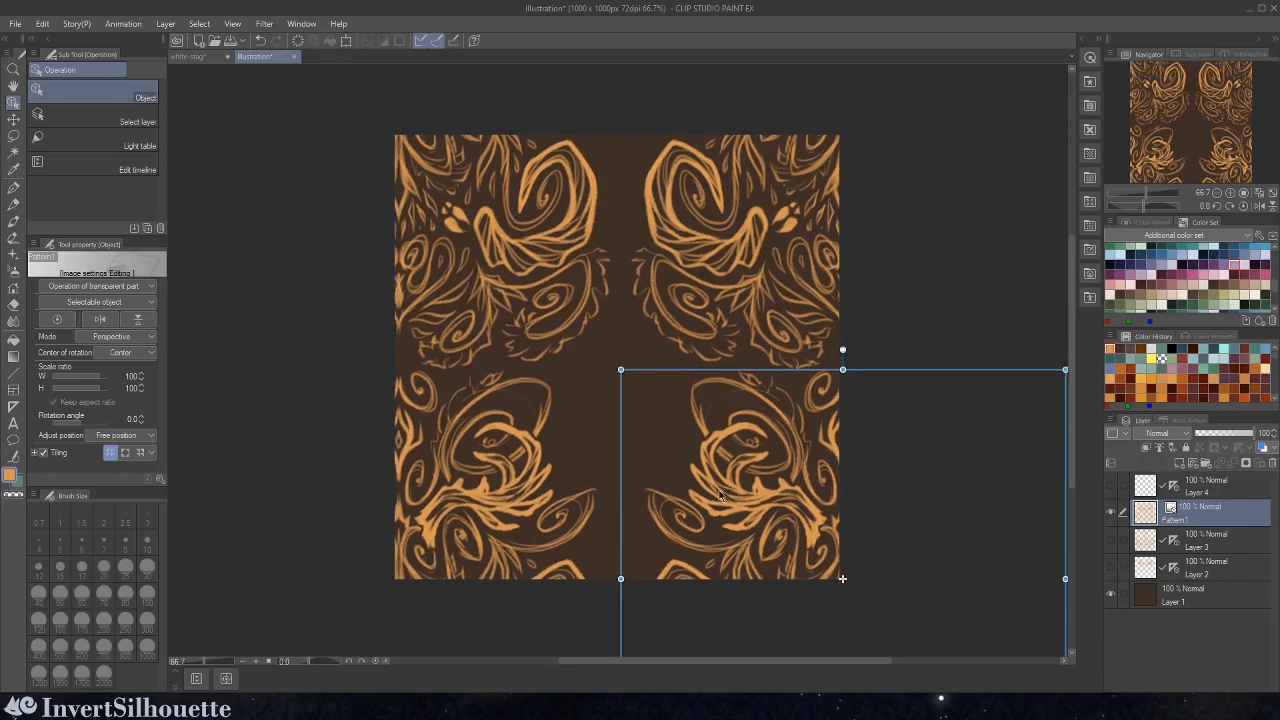
pyautogui.press('Left')
pyautogui.press('Left')
pyautogui.press('Left')
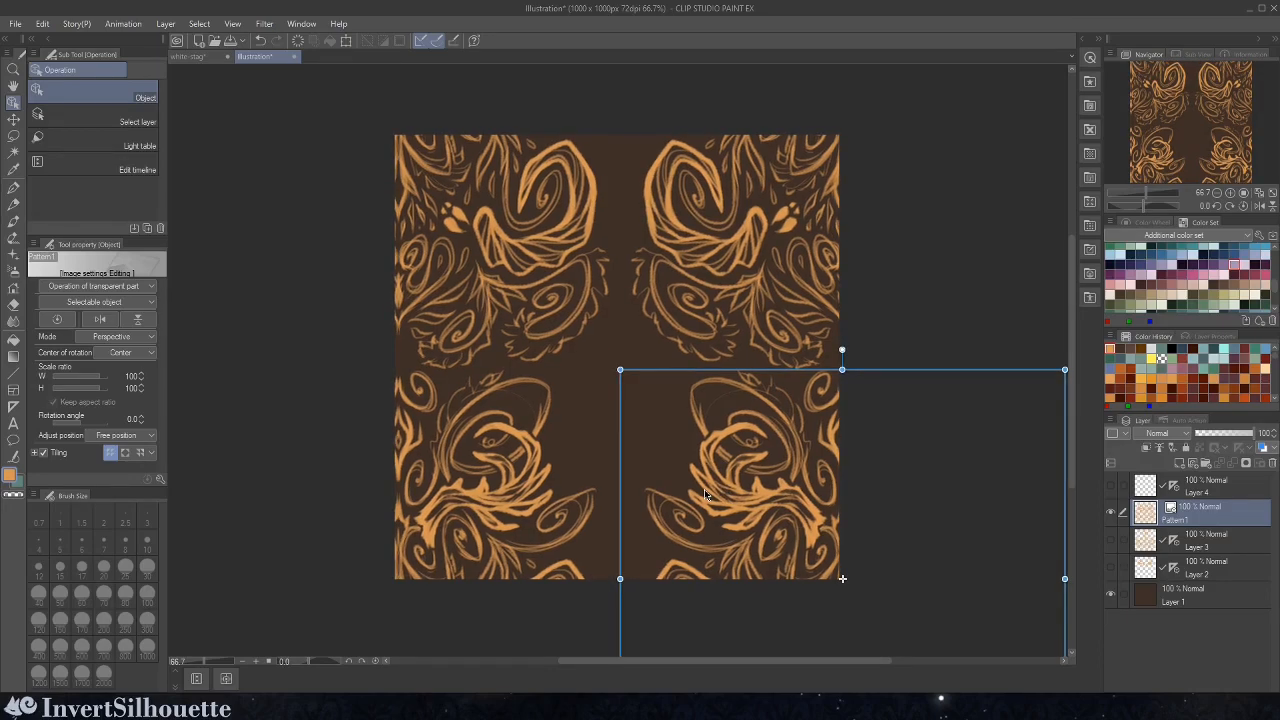
pyautogui.press('Left')
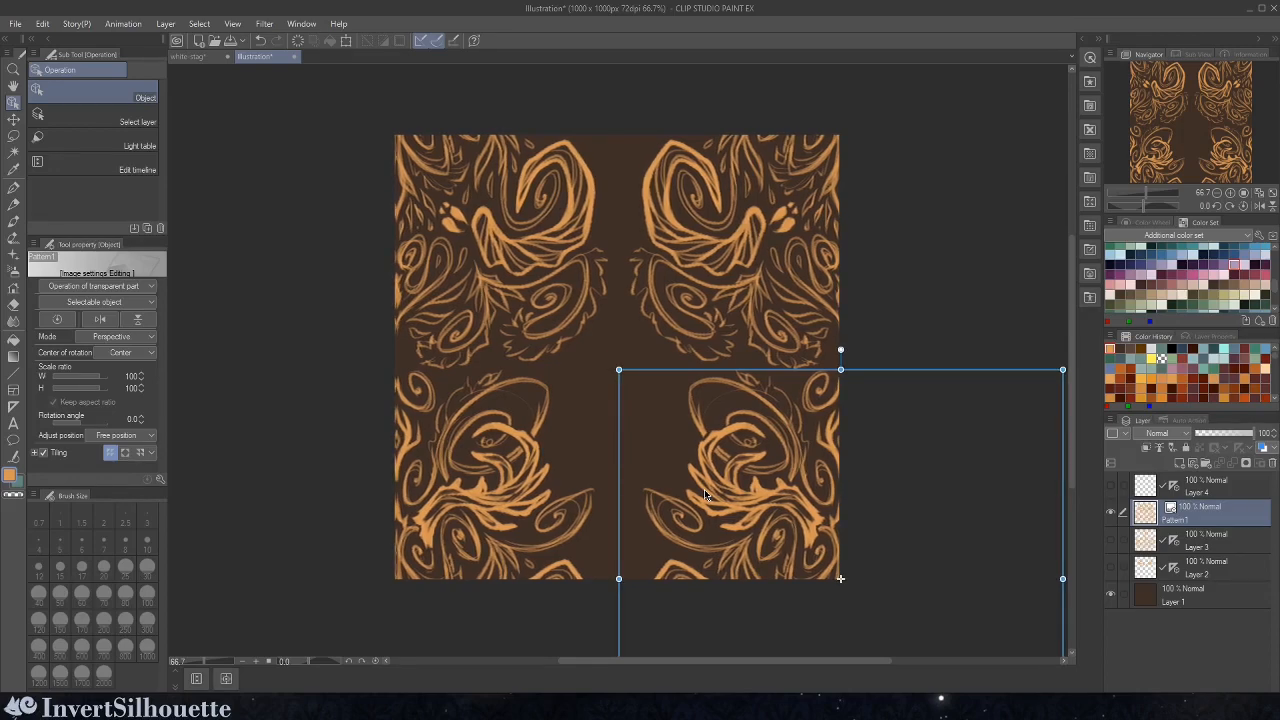
pyautogui.press('Left')
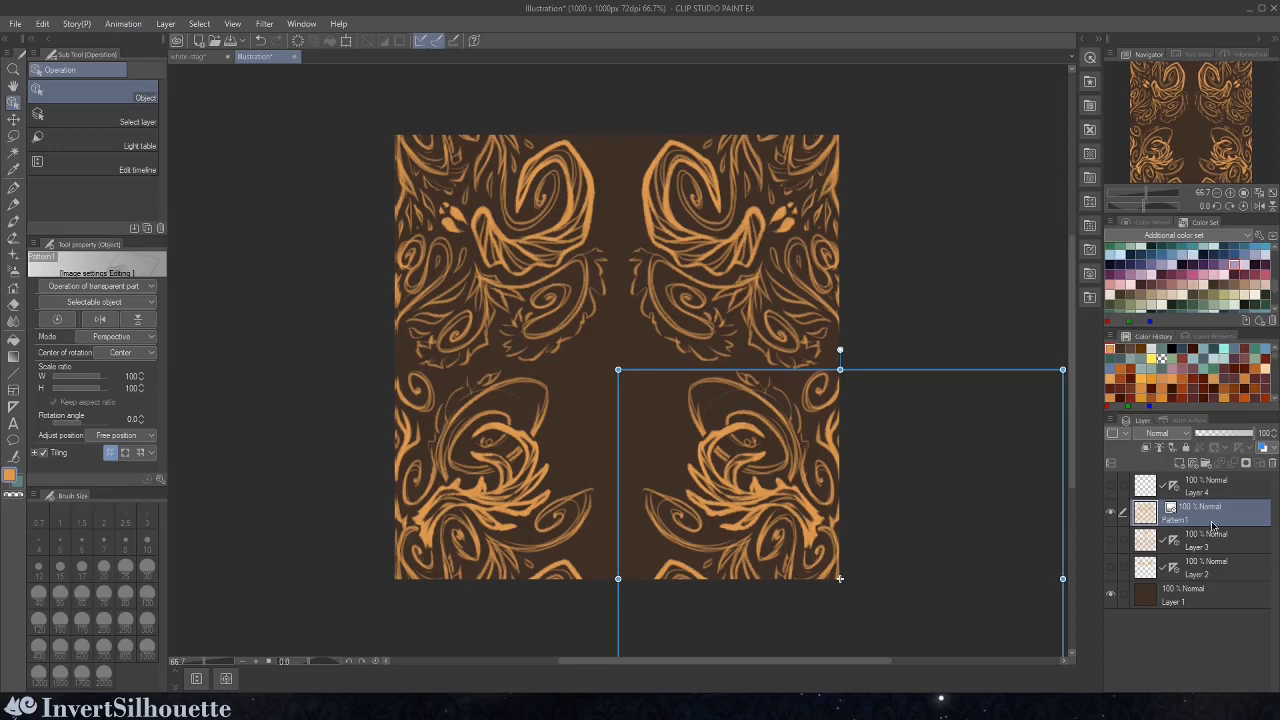
# - Check the tiled pattern's centring against Layer 4's symmetrical ruler, hide Layer 4 again and reselect the Pattern1 layer
pyautogui.click(1181, 492)
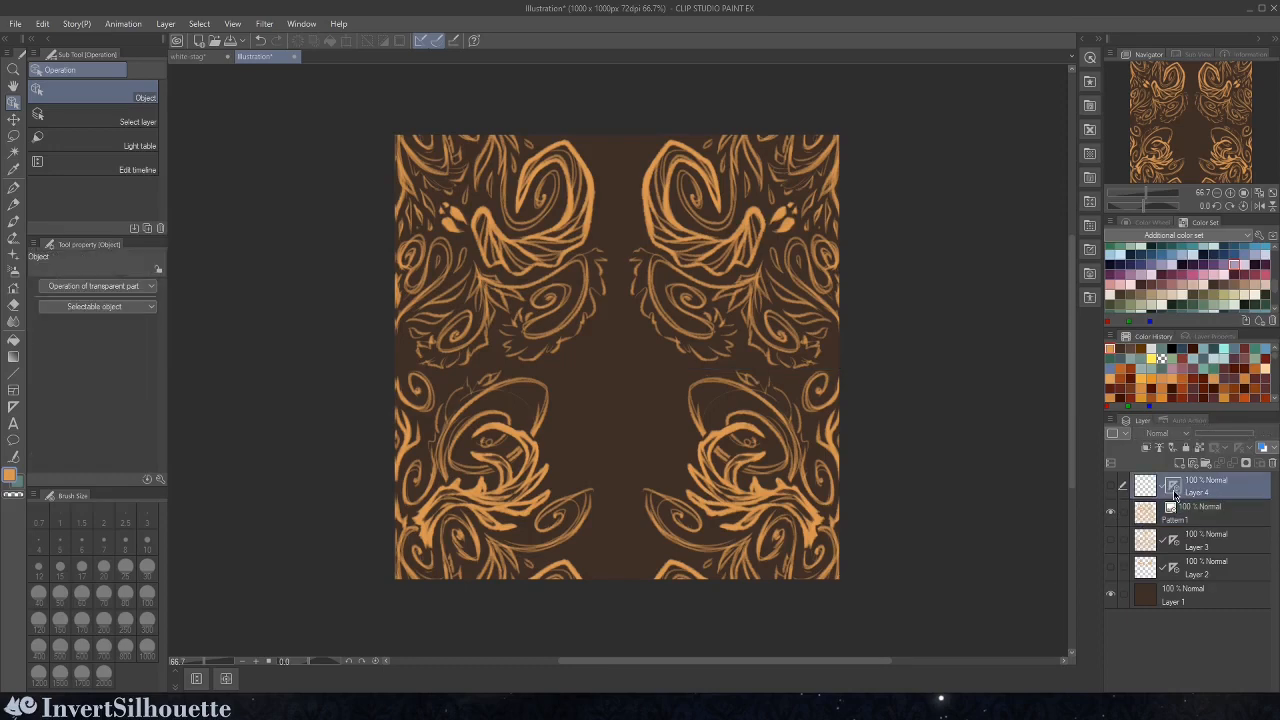
pyautogui.click(1110, 488)
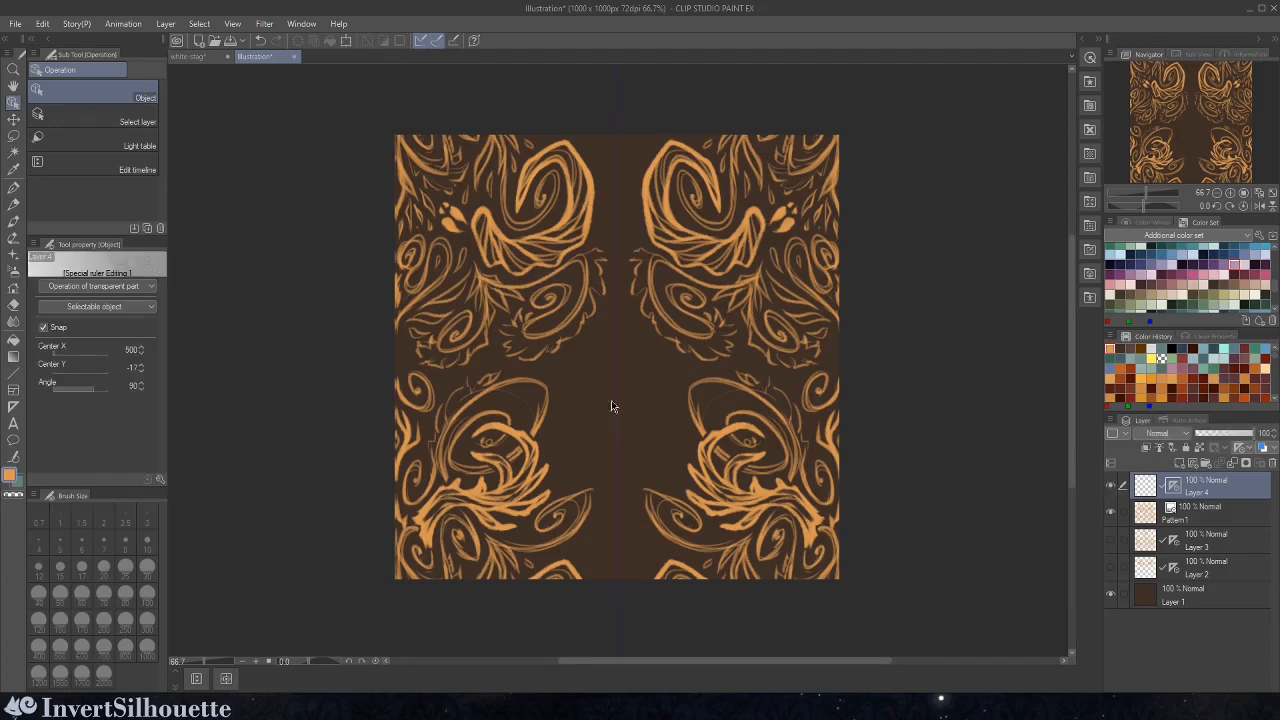
pyautogui.click(1110, 488)
pyautogui.click(1202, 516)
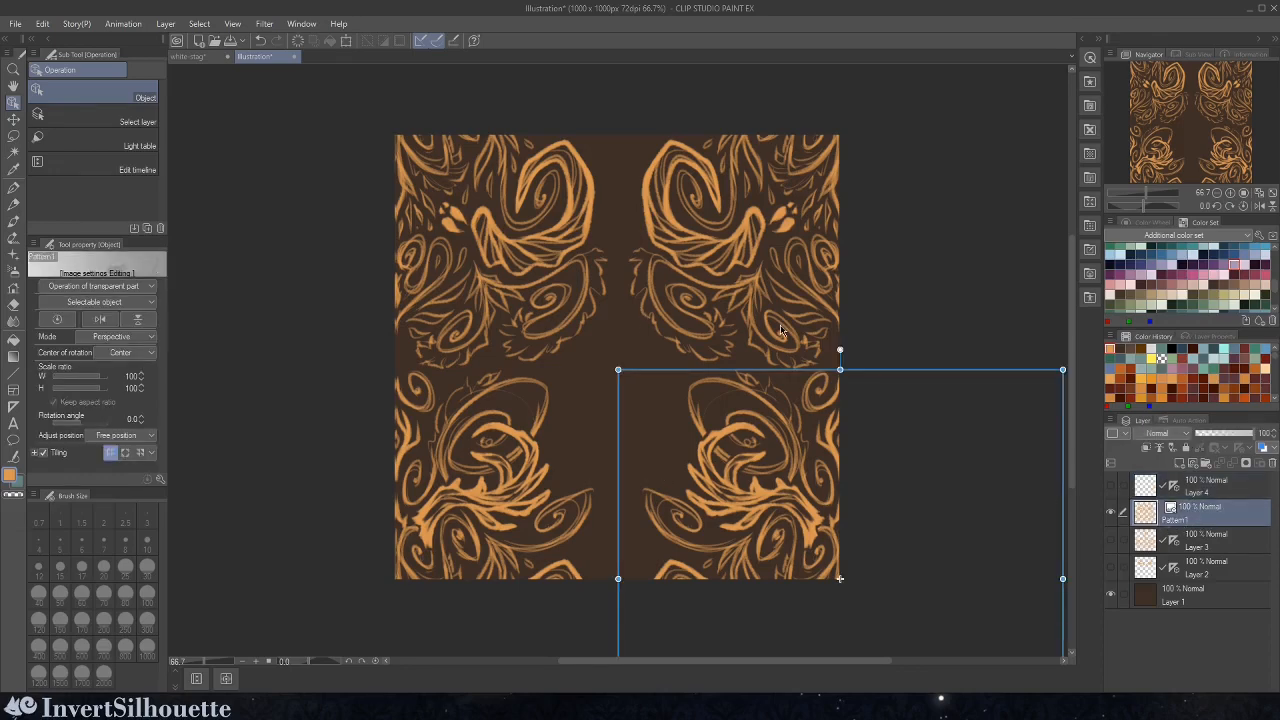
# - Convert the offset Pattern1 layer to a raster layer
pyautogui.rightClick(1219, 521)
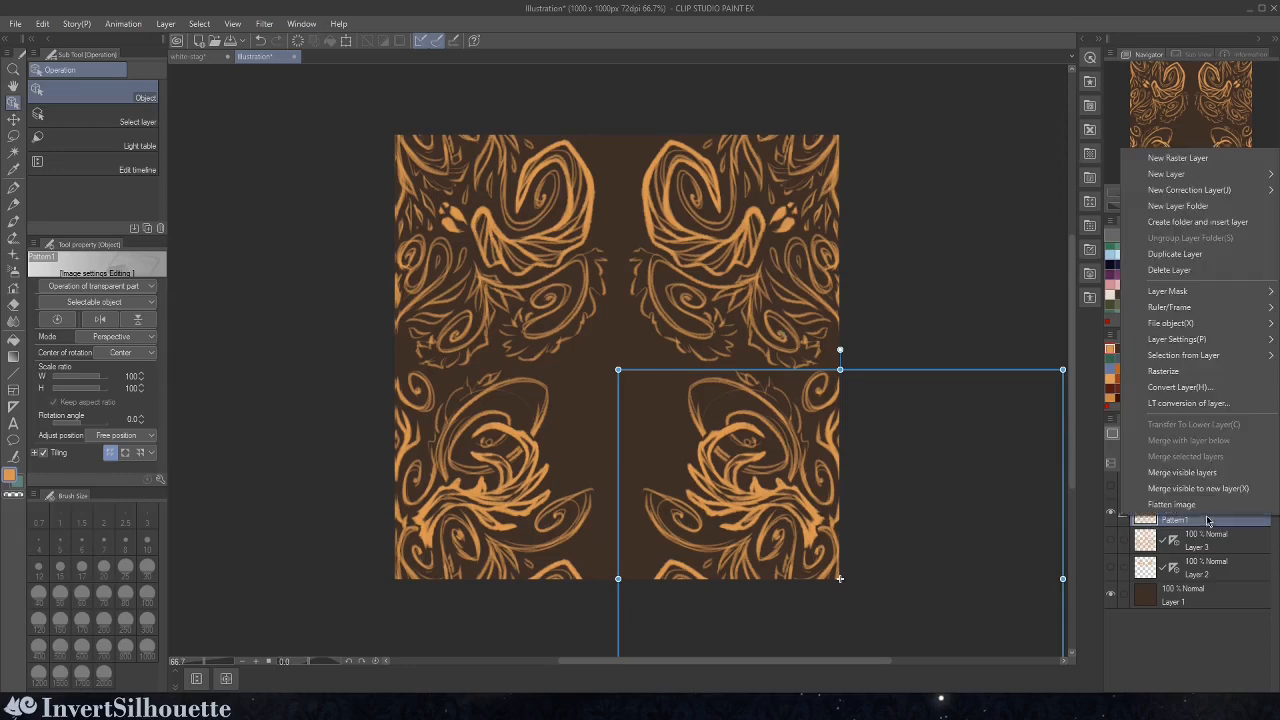
pyautogui.click(1190, 388)
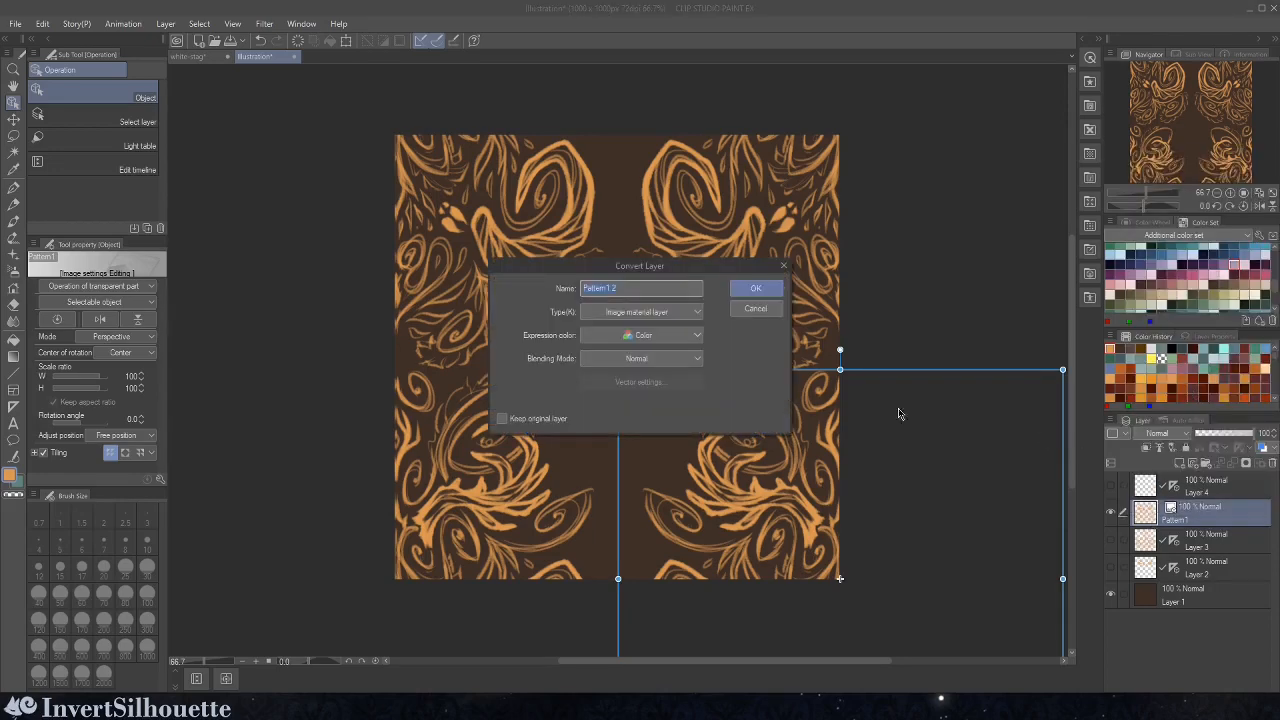
pyautogui.click(682, 313)
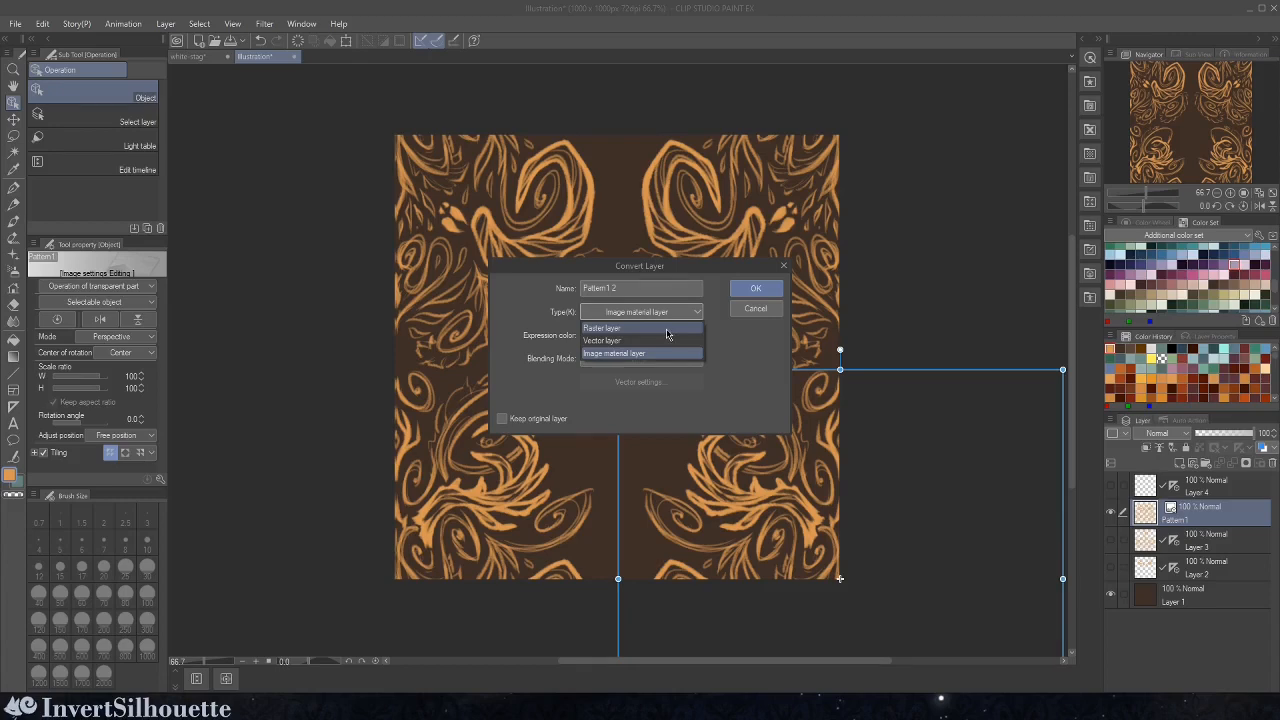
pyautogui.click(666, 328)
pyautogui.click(756, 288)
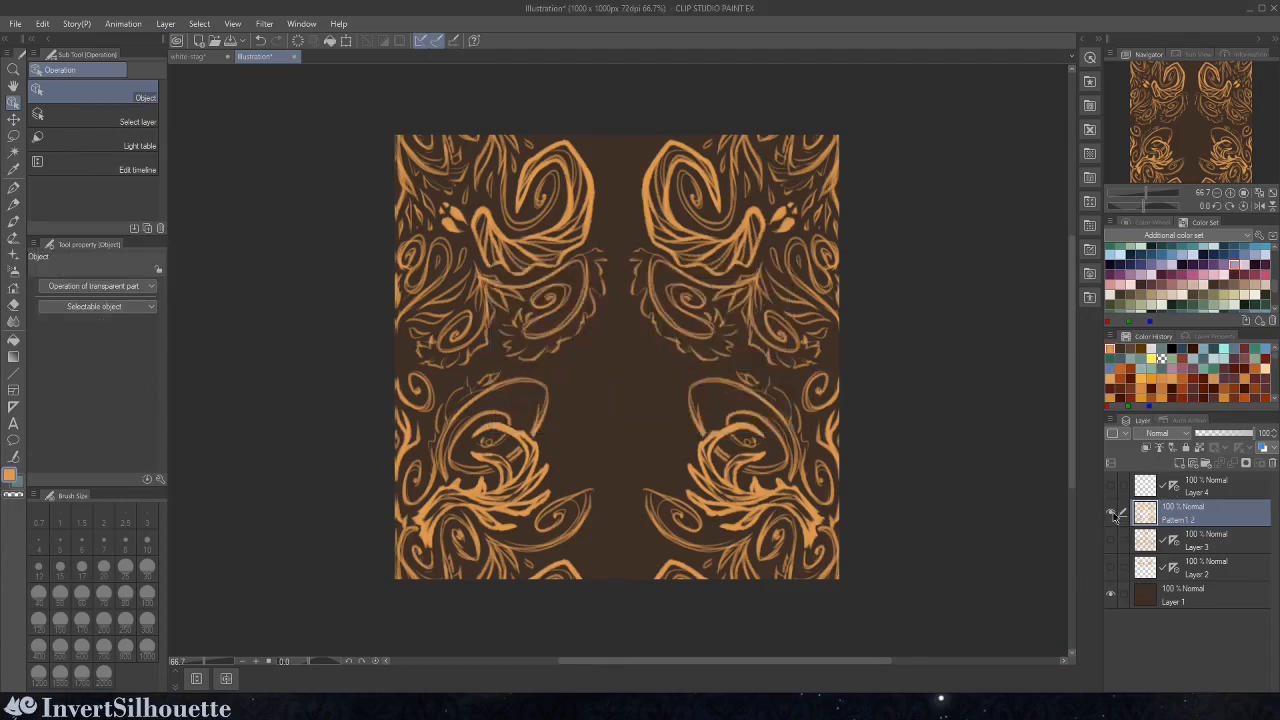
# - Switch to the Wobbly Pencil, move Layer 4's symmetrical ruler to the Pattern1 2 layer and select that layer
pyautogui.click(13, 205)
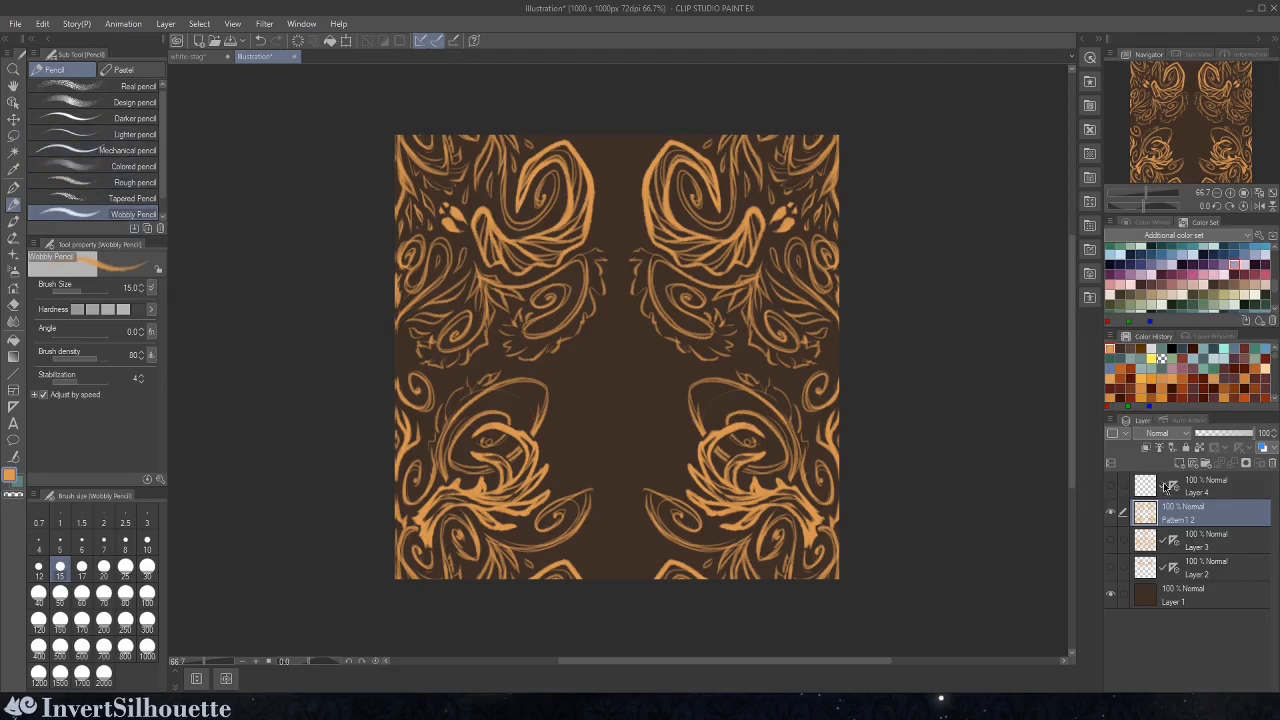
pyautogui.click(1173, 486)
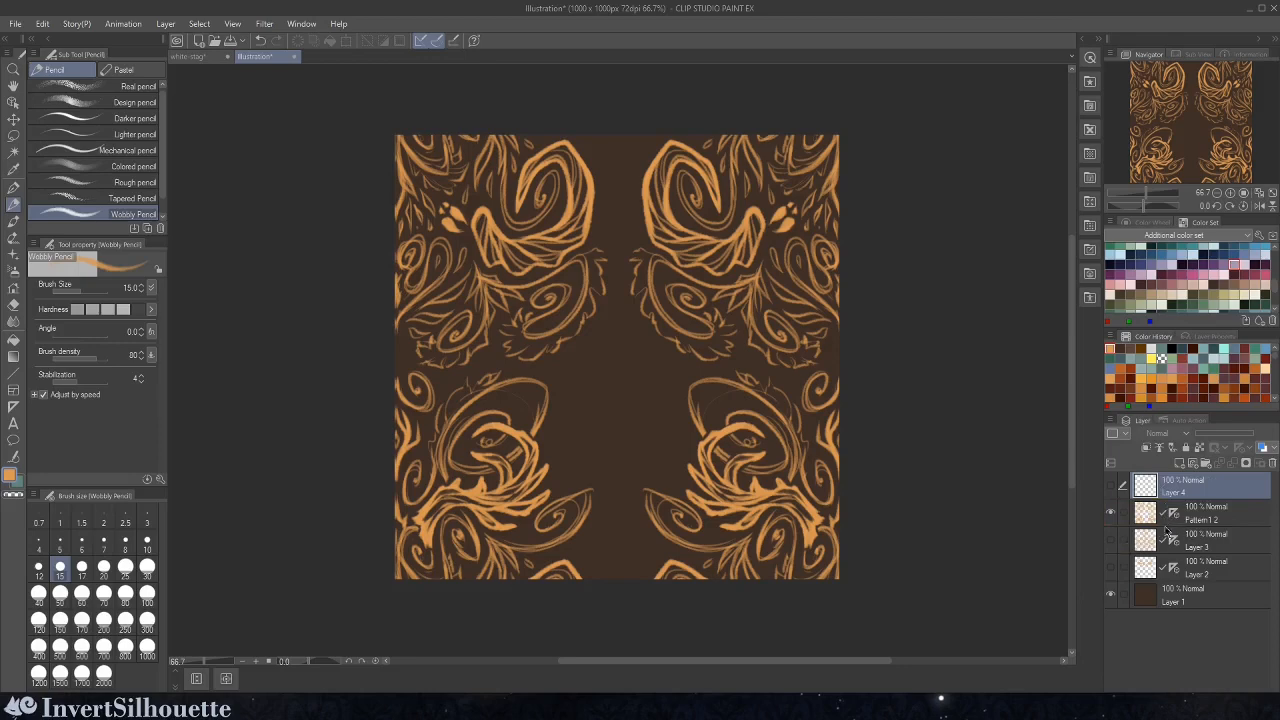
pyautogui.click(1205, 515)
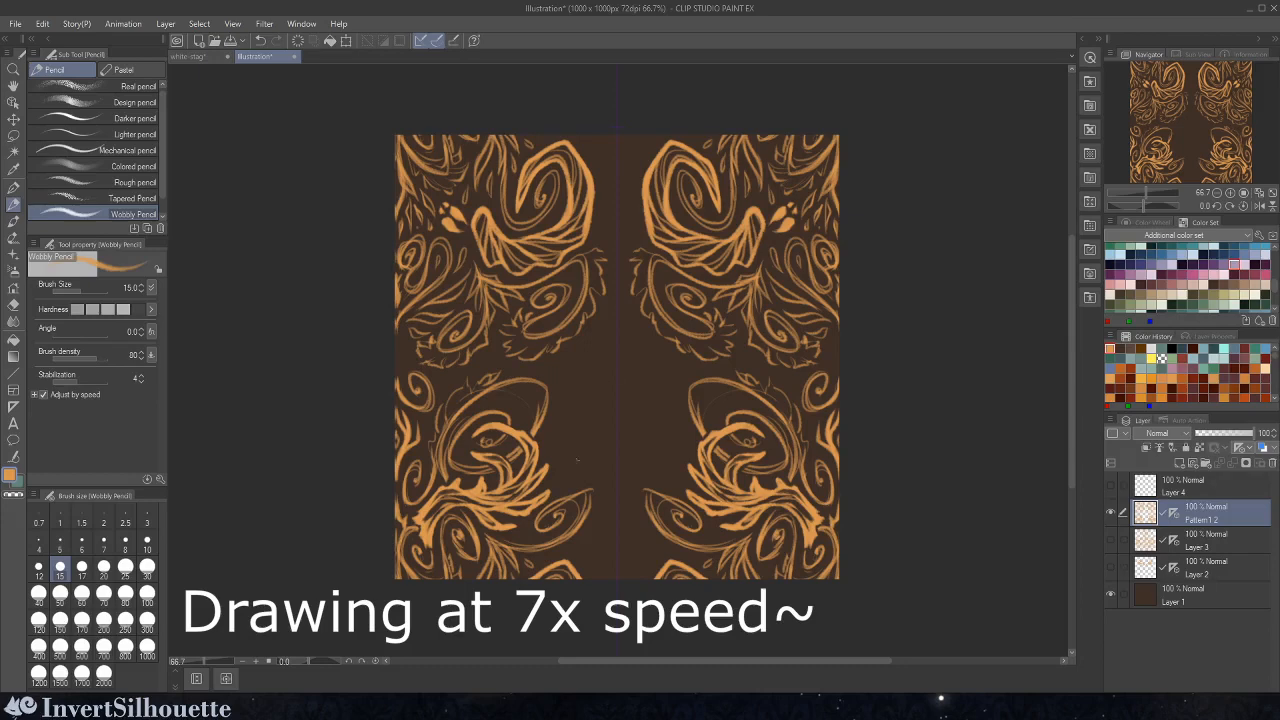
# - Draw mirrored pointed leaves, spirals and a small diamond ornament along the ruler in the middle and lower centre gap
pyautogui.moveTo(618, 312)
pyautogui.mouseDown()
pyautogui.moveTo(664, 378)
pyautogui.moveTo(647, 370)
pyautogui.moveTo(652, 448)
pyautogui.moveTo(662, 372)
pyautogui.moveTo(620, 330)
pyautogui.moveTo(626, 400)
pyautogui.moveTo(631, 383)
pyautogui.moveTo(616, 436)
pyautogui.mouseUp()
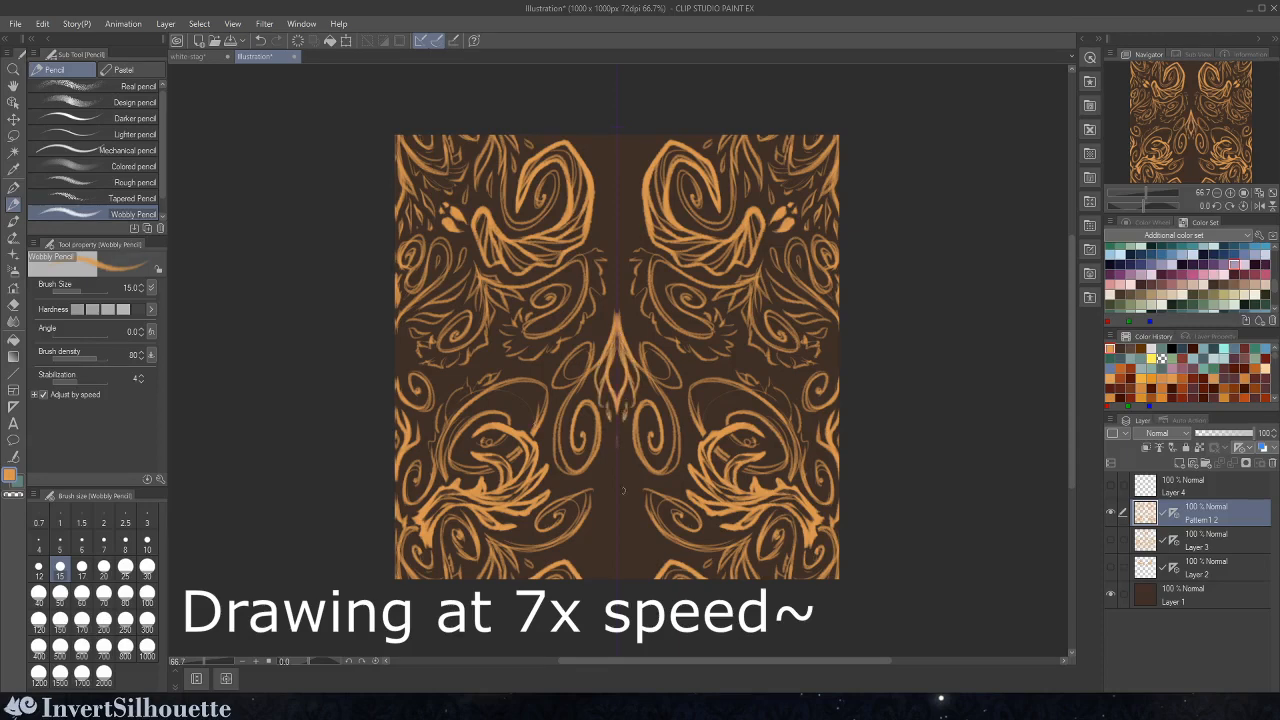
pyautogui.moveTo(623, 490)
pyautogui.mouseDown()
pyautogui.moveTo(660, 470)
pyautogui.moveTo(632, 430)
pyautogui.moveTo(684, 441)
pyautogui.moveTo(674, 404)
pyautogui.moveTo(600, 537)
pyautogui.mouseUp()
pyautogui.moveTo(617, 498); pyautogui.dragTo(617, 492)
pyautogui.moveTo(617, 520)
pyautogui.mouseDown()
pyautogui.moveTo(610, 539)
pyautogui.moveTo(634, 502)
pyautogui.mouseUp()
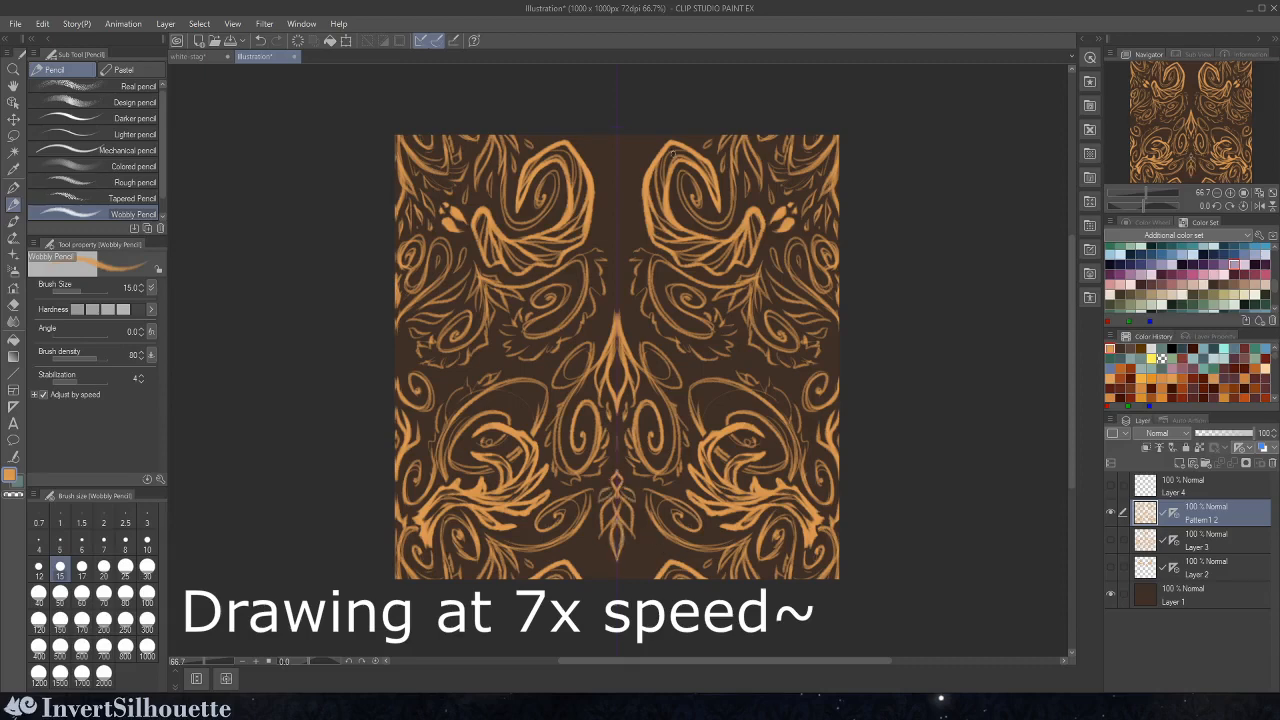
# - Fill the upper centre gap and the bottom edge with mirrored curves, diamonds and small drops, and add strokes around the antler scrolls
pyautogui.moveTo(646, 140); pyautogui.dragTo(617, 186)
pyautogui.moveTo(630, 576)
pyautogui.mouseDown()
pyautogui.moveTo(644, 555)
pyautogui.moveTo(632, 560)
pyautogui.mouseUp()
pyautogui.moveTo(662, 547); pyautogui.dragTo(659, 564)
pyautogui.moveTo(626, 222); pyautogui.dragTo(634, 170)
pyautogui.moveTo(626, 216); pyautogui.dragTo(617, 280)
pyautogui.moveTo(698, 428); pyautogui.dragTo(737, 385)
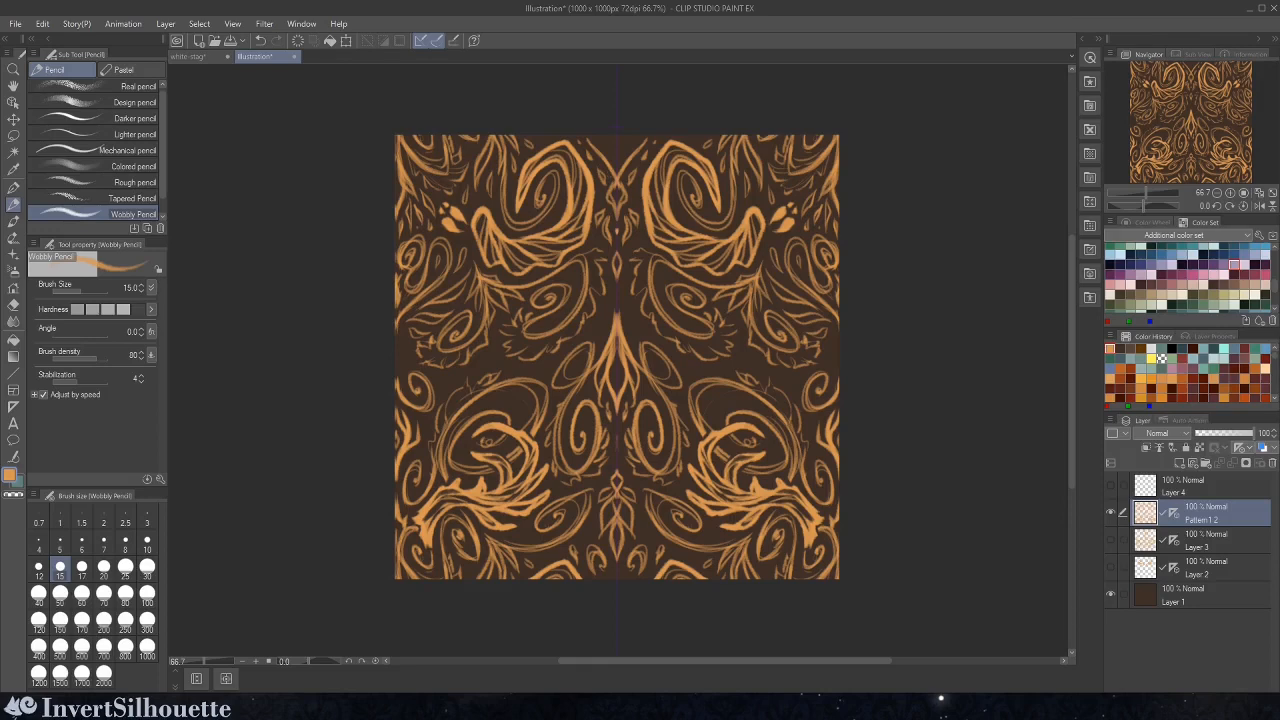
# - Duplicate the Pattern1 2 layer and hide the original
pyautogui.rightClick(1207, 520)
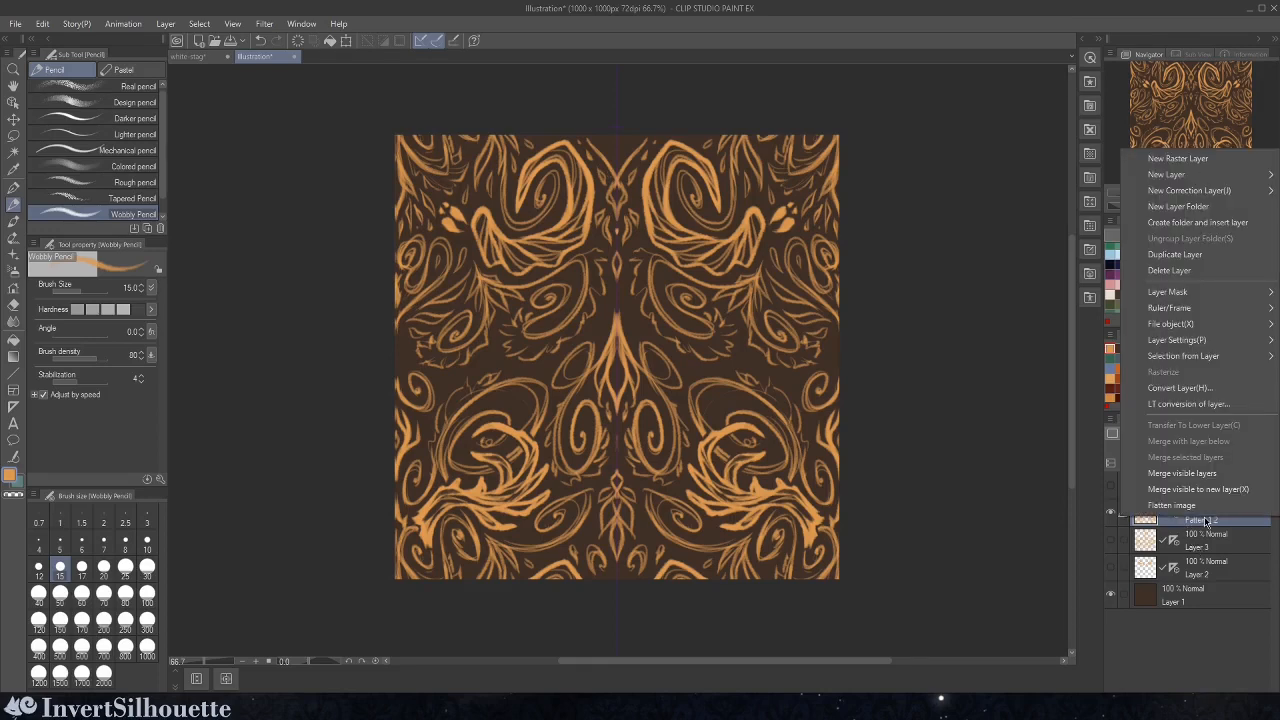
pyautogui.click(1178, 254)
pyautogui.click(1112, 541)
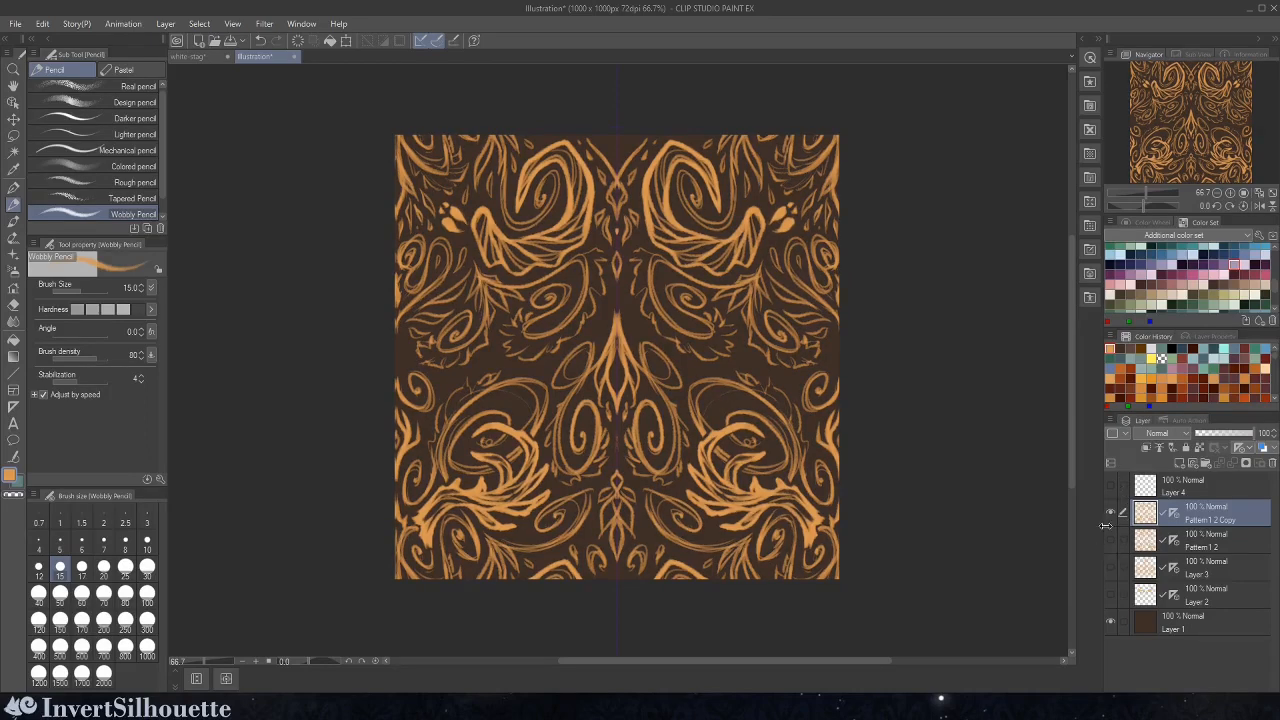
# - Move the symmetrical ruler from the Pattern1 2 Copy layer back to Layer 4 and reselect the copy
pyautogui.moveTo(1175, 519); pyautogui.dragTo(1178, 490)
pyautogui.click(1174, 490)
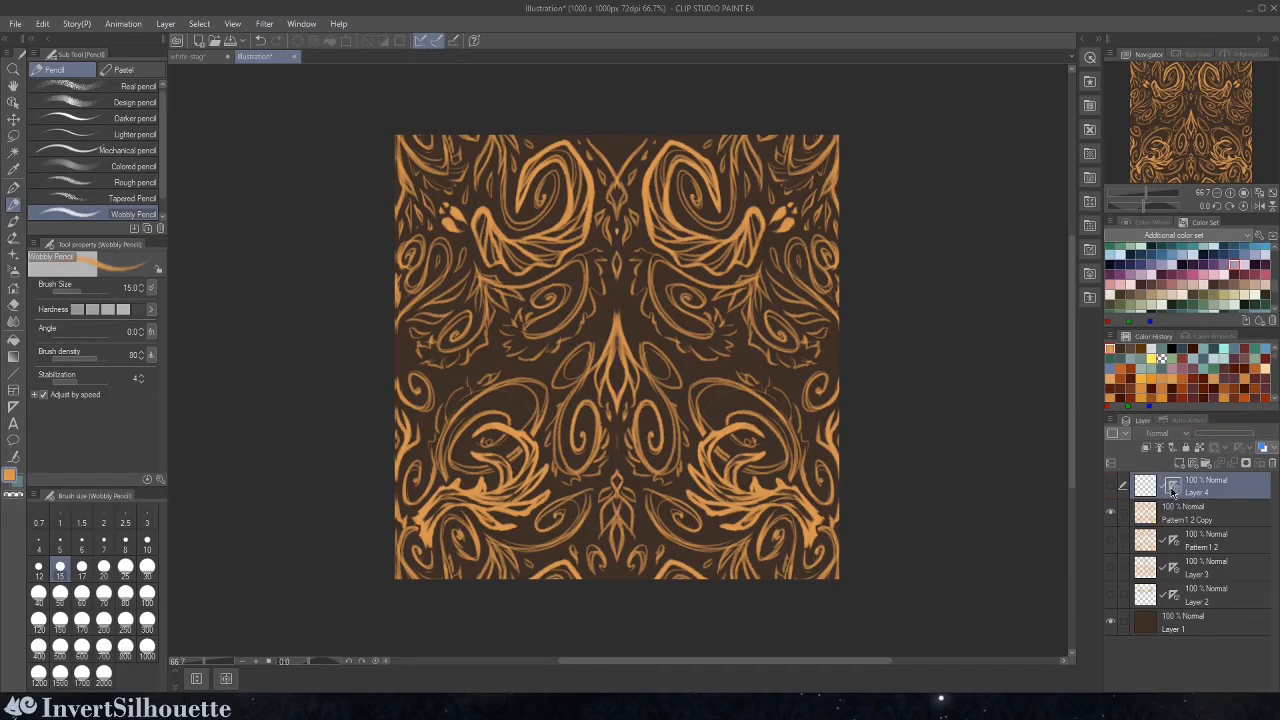
pyautogui.click(1195, 518)
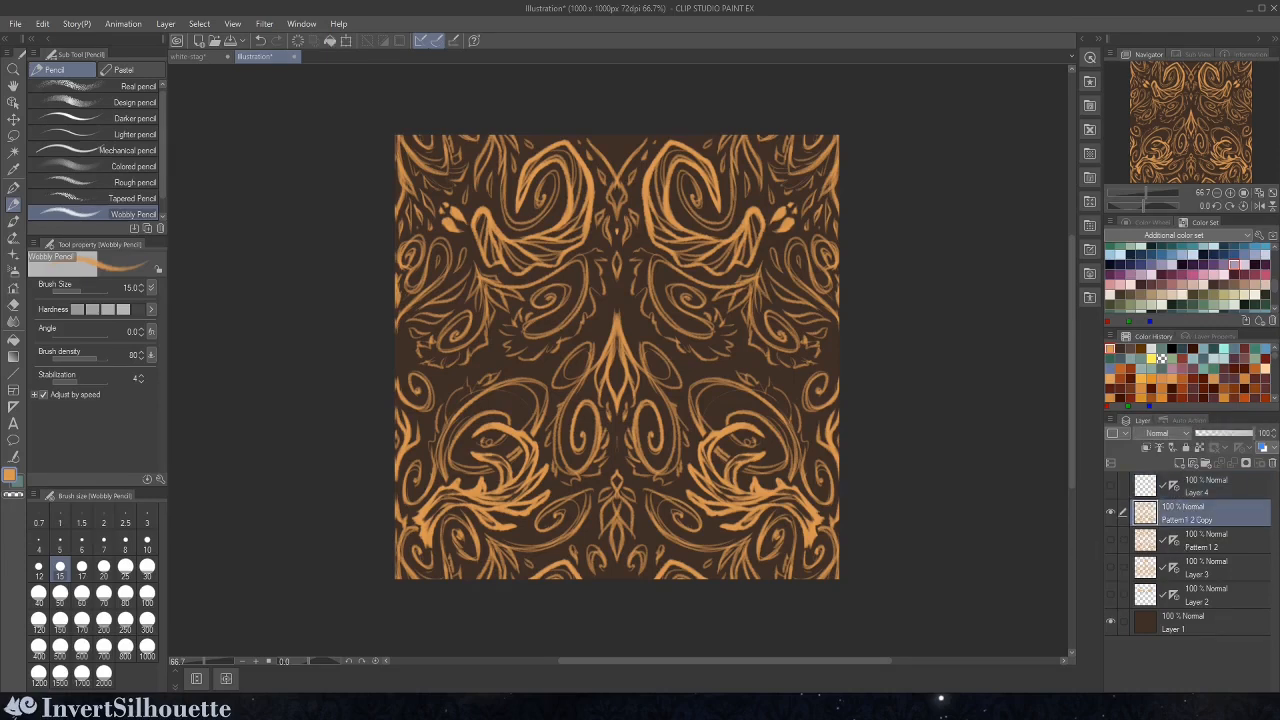
# - Convert the Pattern1 2 Copy layer to an image material layer
pyautogui.rightClick(1212, 520)
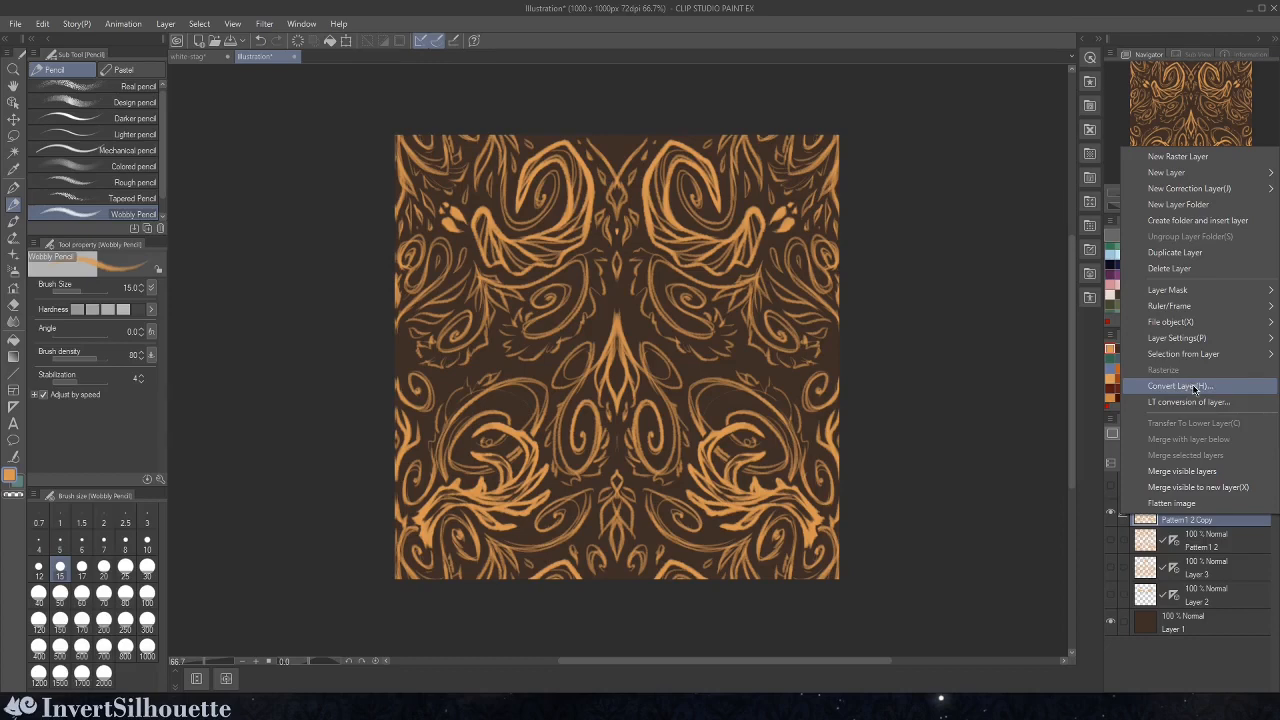
pyautogui.click(1195, 385)
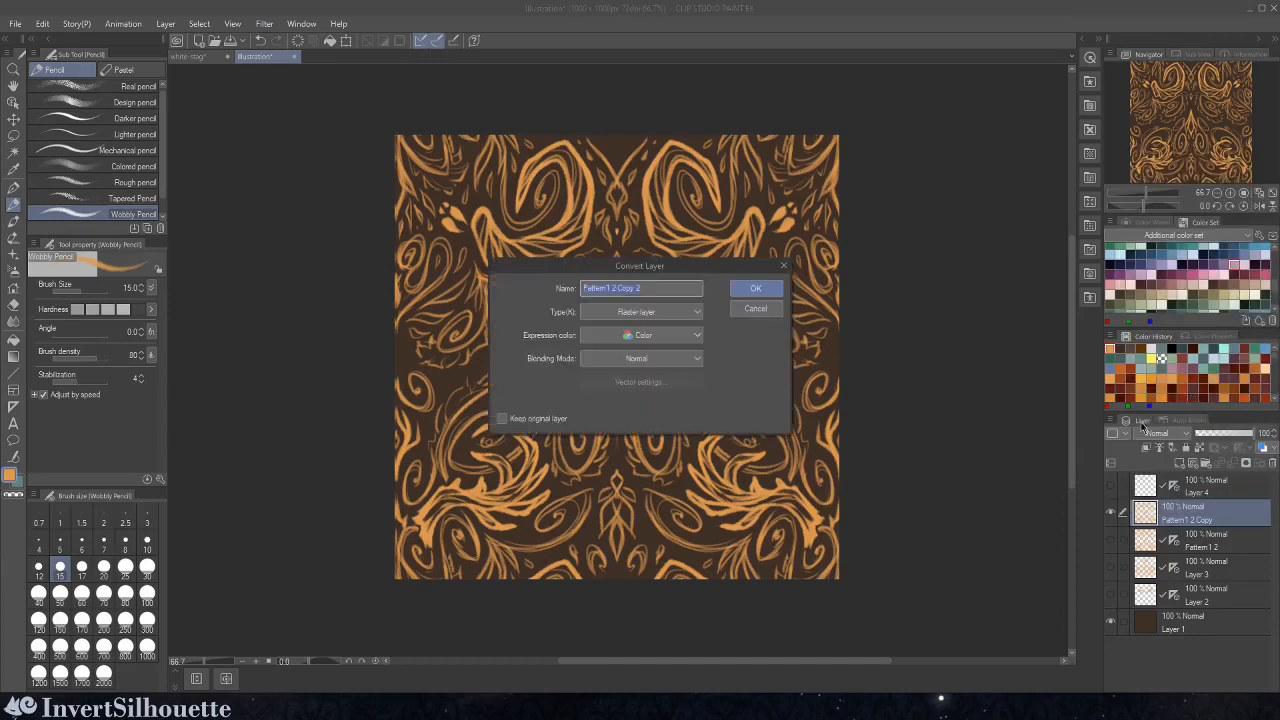
pyautogui.click(663, 311)
pyautogui.click(633, 353)
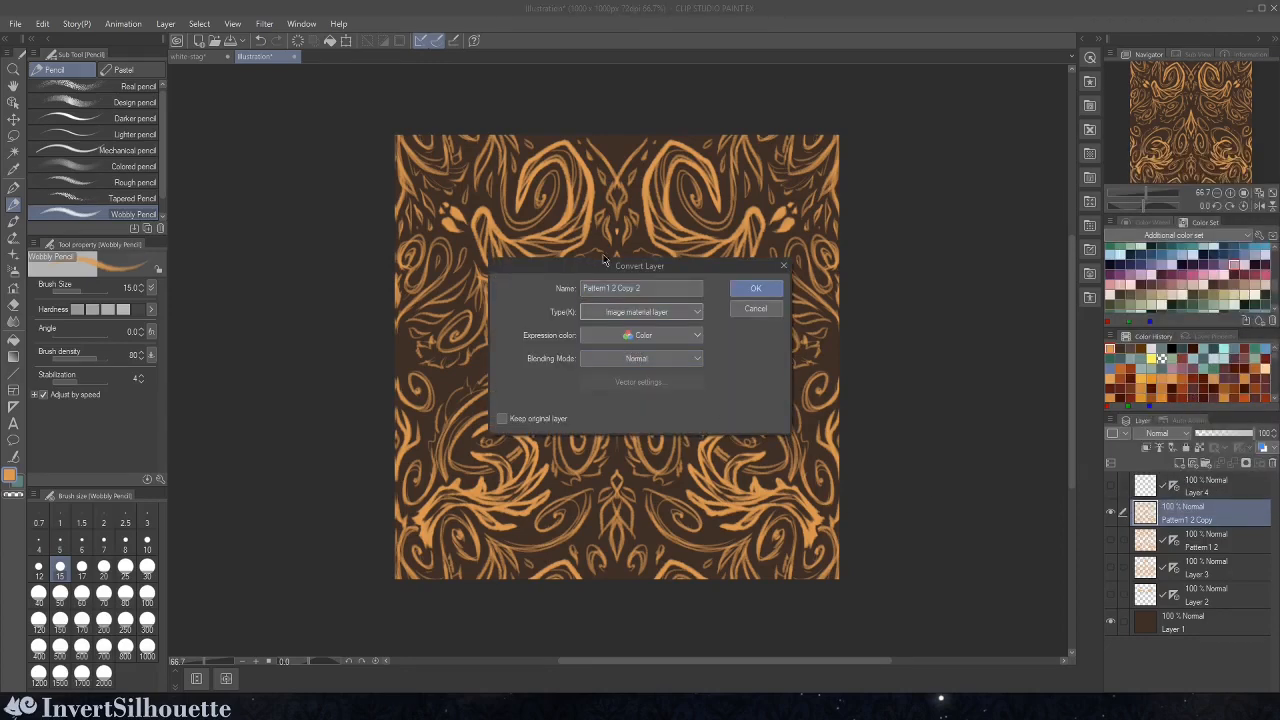
pyautogui.click(753, 291)
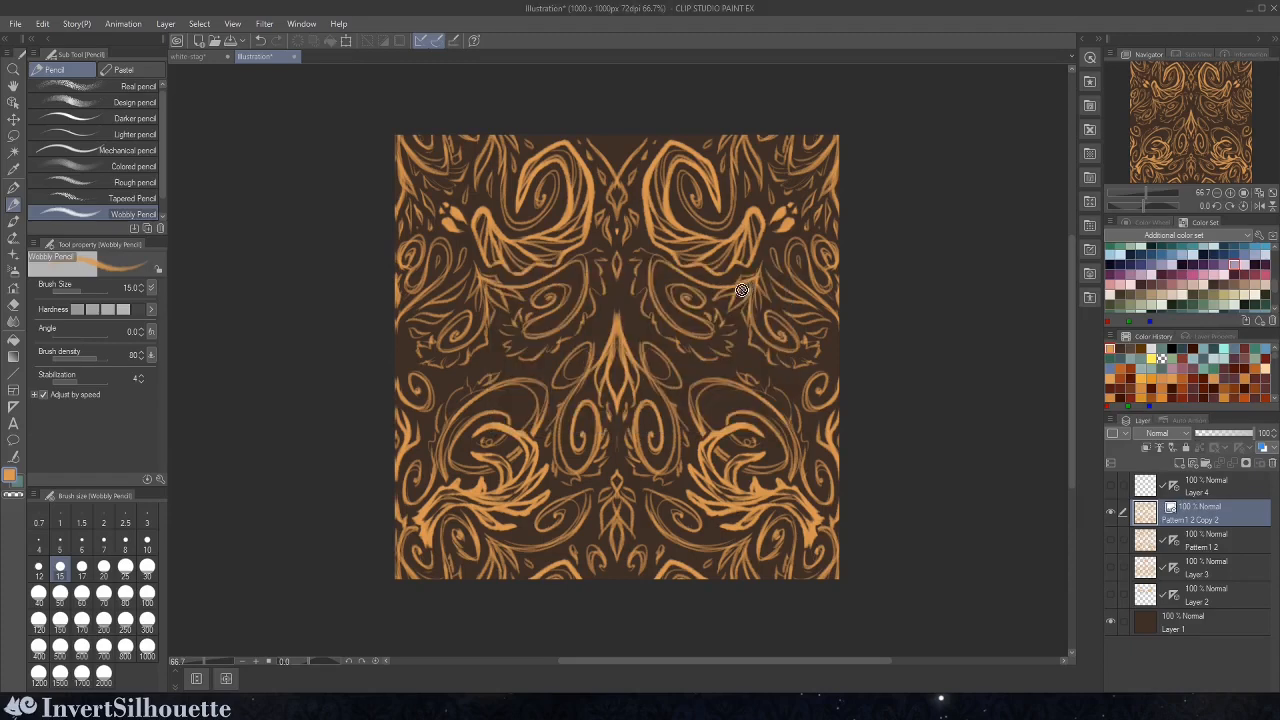
# - With the Object tool, turn on tiling for the converted pattern copy and shift it upward to expose its horizontal seam
pyautogui.click(14, 103)
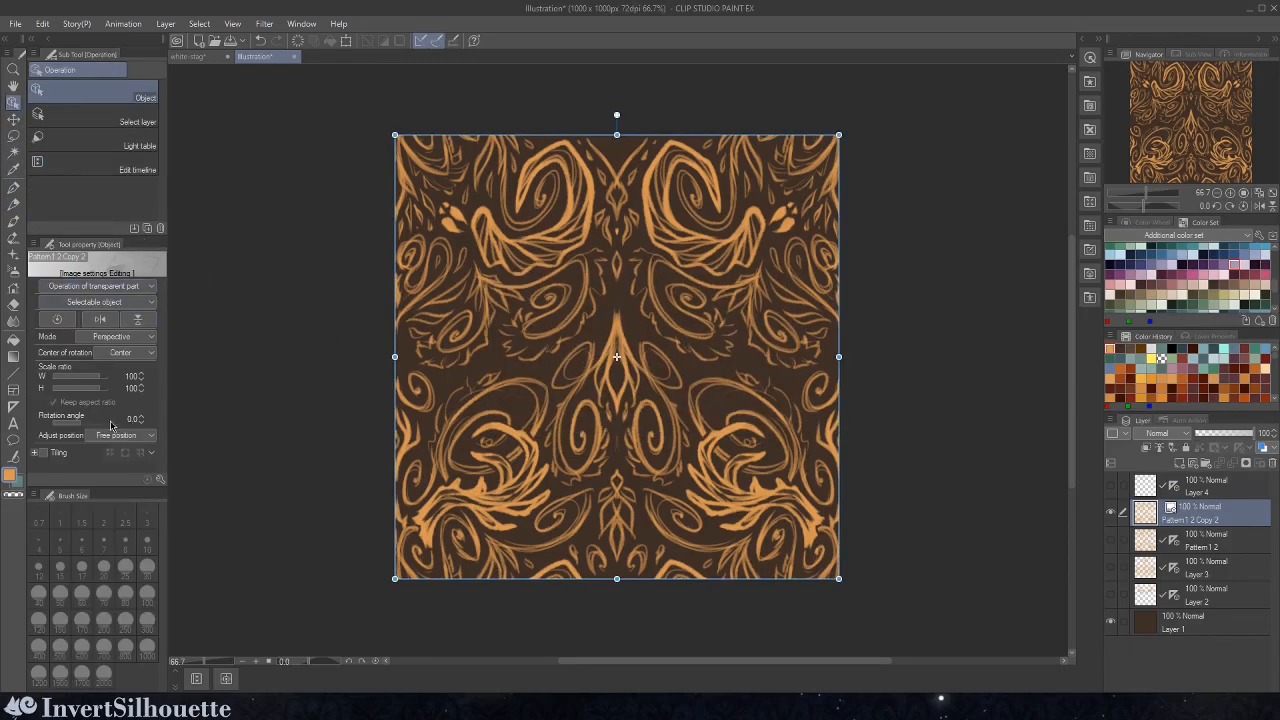
pyautogui.click(42, 452)
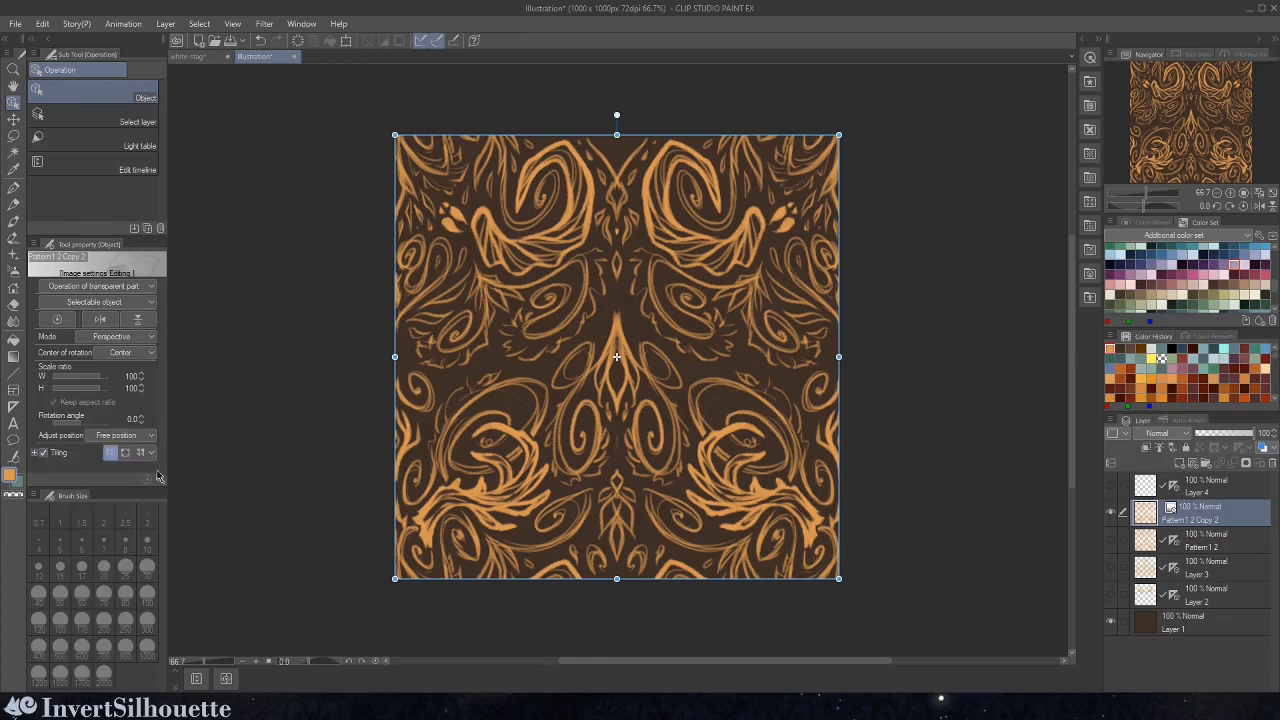
pyautogui.click(628, 411)
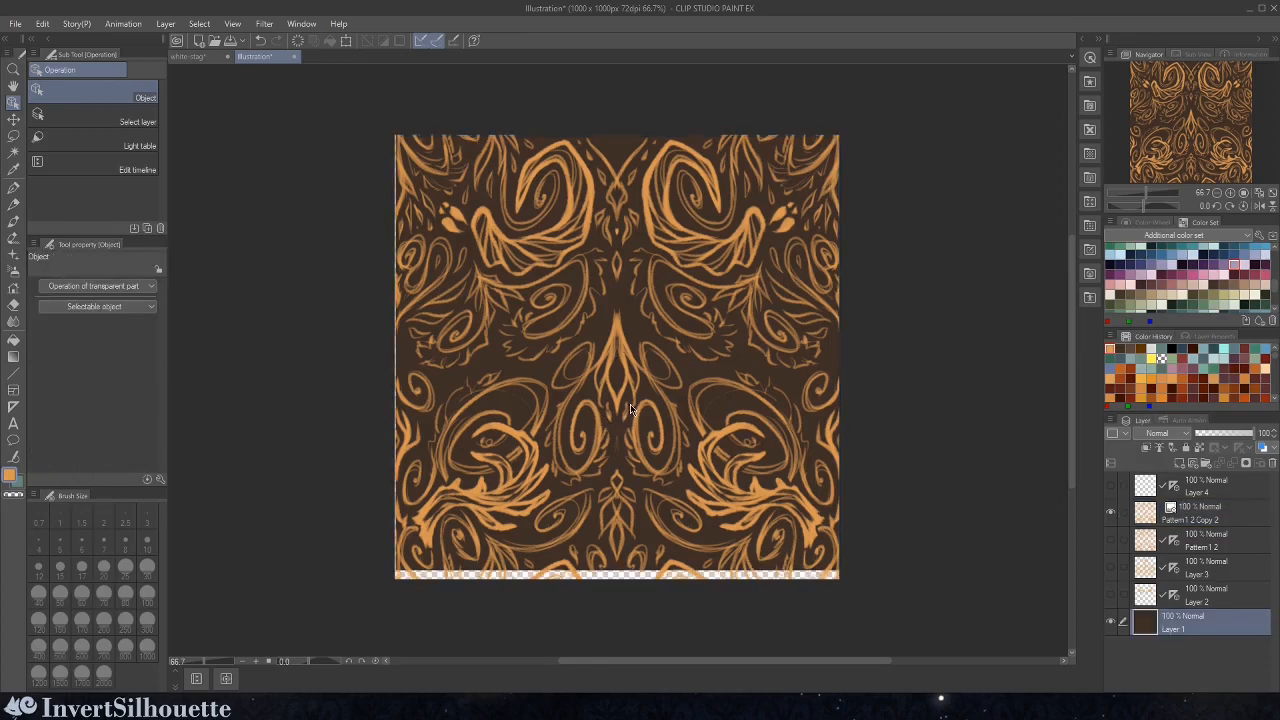
pyautogui.click(1185, 514)
pyautogui.moveTo(747, 412); pyautogui.dragTo(747, 208)
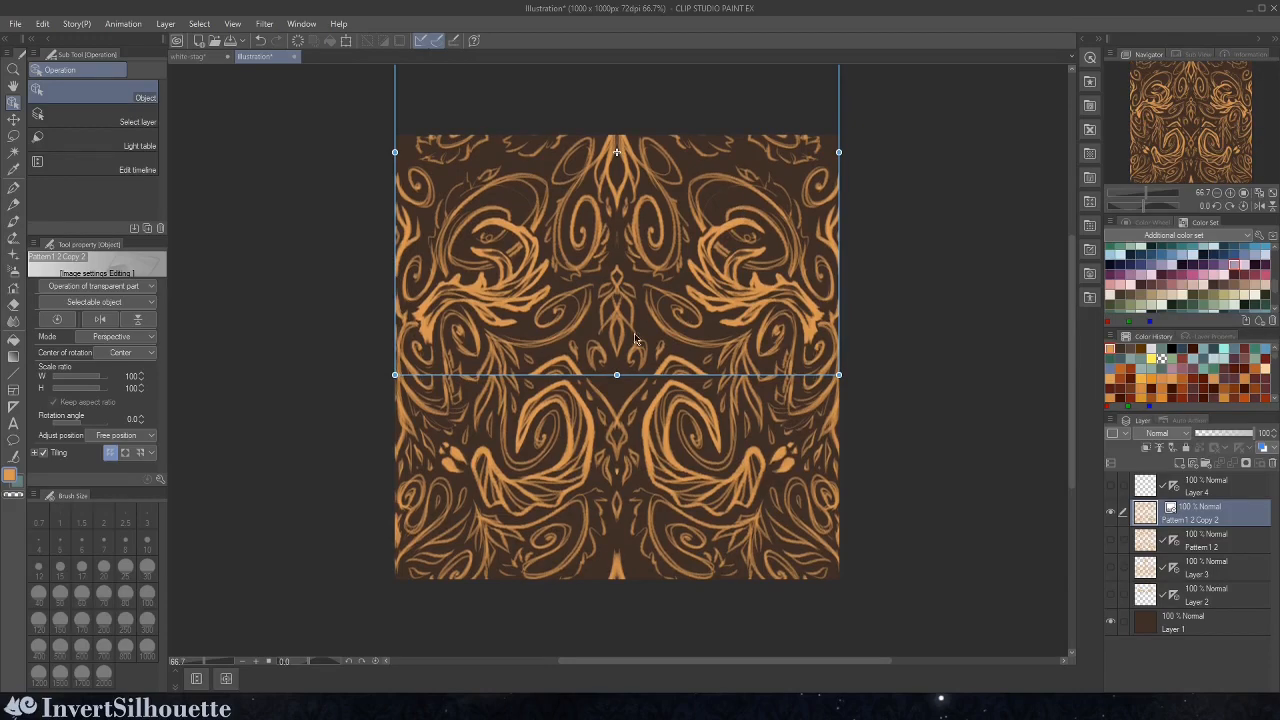
pyautogui.moveTo(660, 354); pyautogui.dragTo(660, 344)
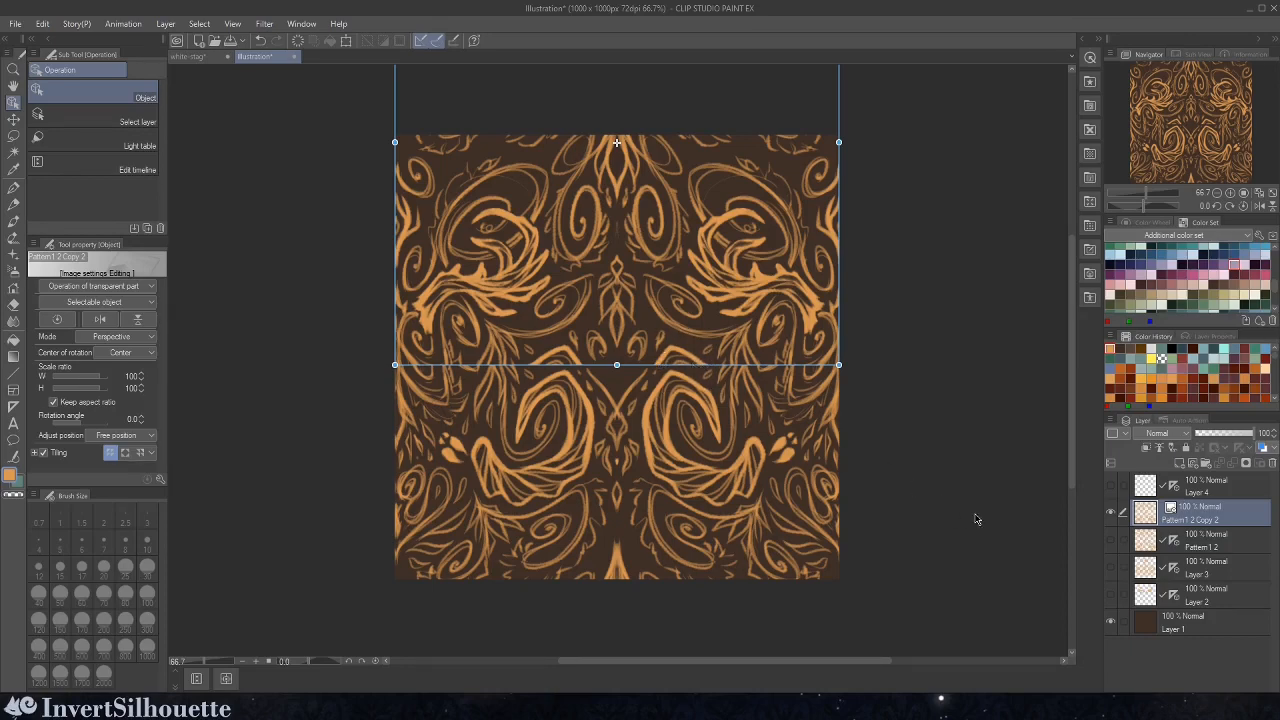
# - Compare the tiled pattern copy with the original ornament on Layers 3 and 2 by toggling their visibility
pyautogui.click(1110, 512)
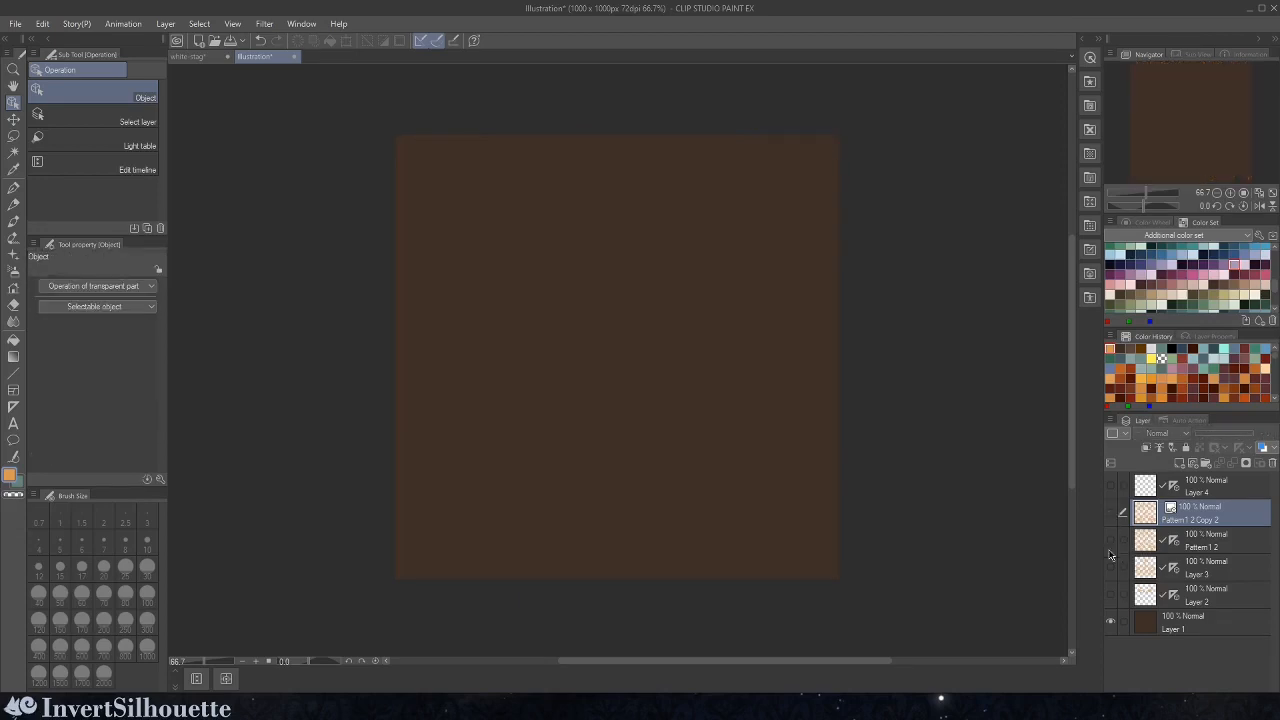
pyautogui.click(1110, 567)
pyautogui.click(1110, 594)
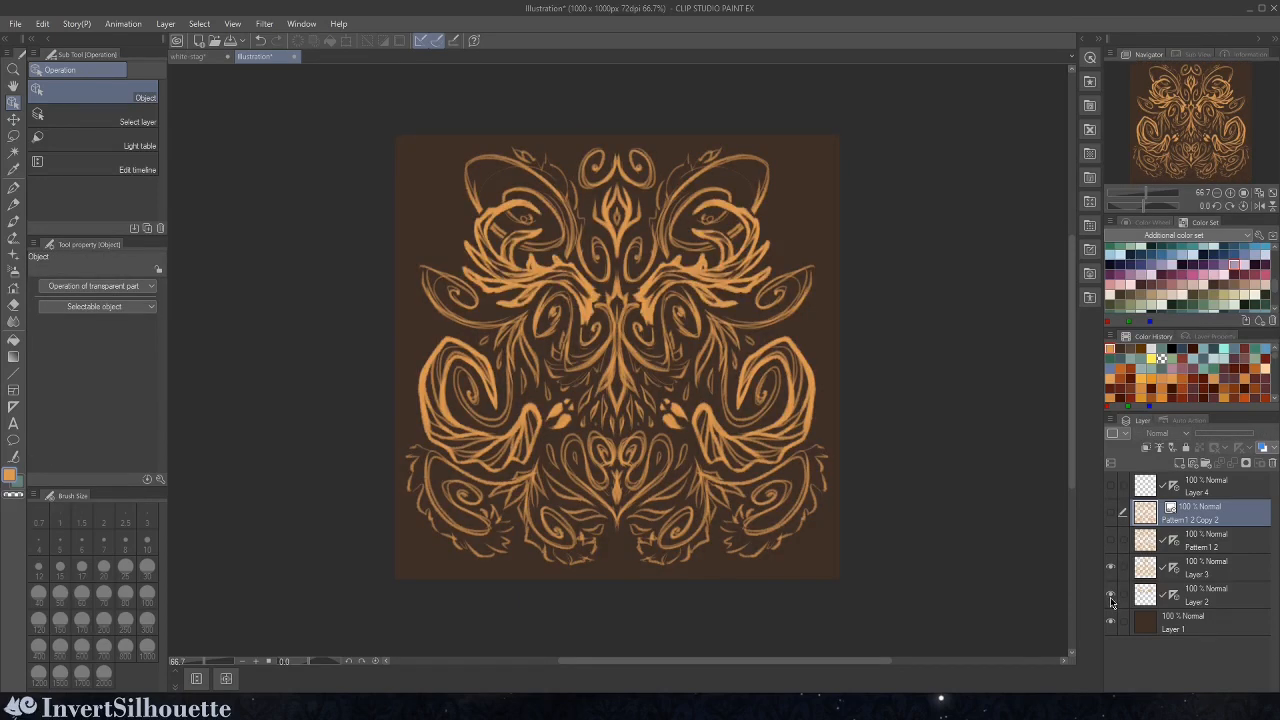
pyautogui.click(1110, 596)
pyautogui.click(1110, 567)
pyautogui.click(1110, 512)
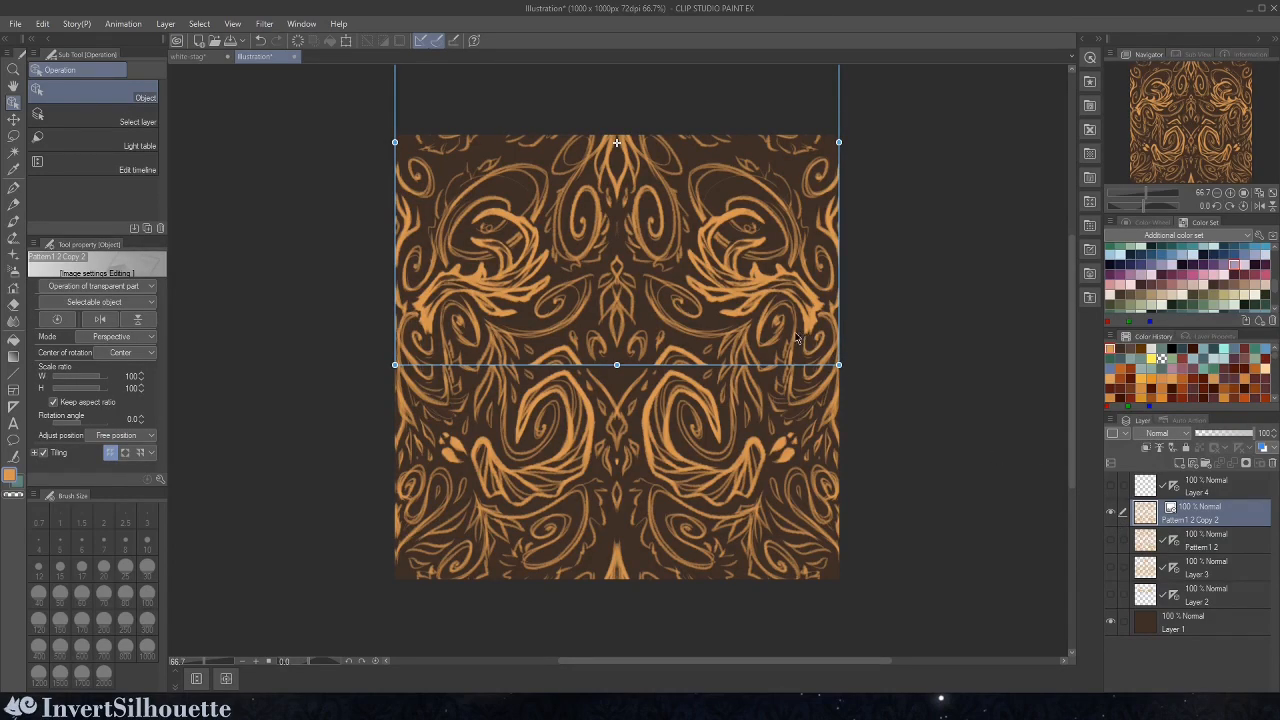
# - Shift the tiled Pattern1 2 Copy 2 image back down to line up with the canvas edges and keep that layer selected
pyautogui.moveTo(797, 338); pyautogui.dragTo(793, 549)
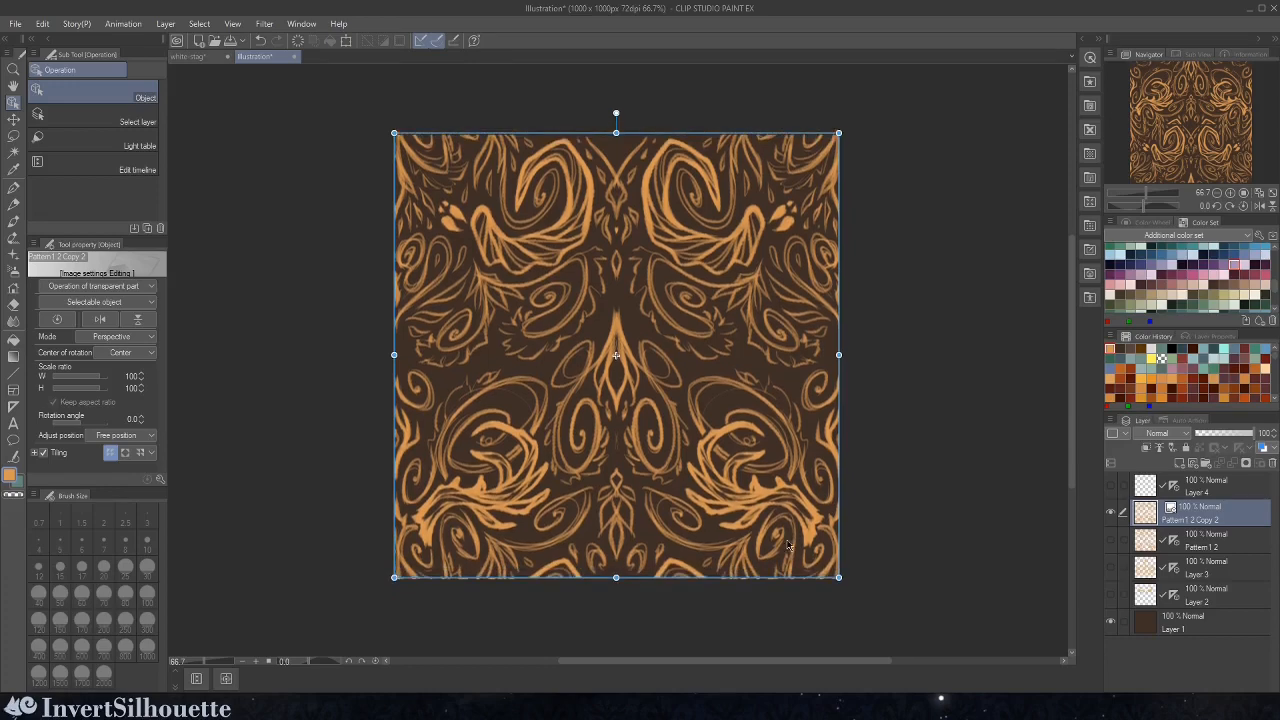
pyautogui.click(785, 444)
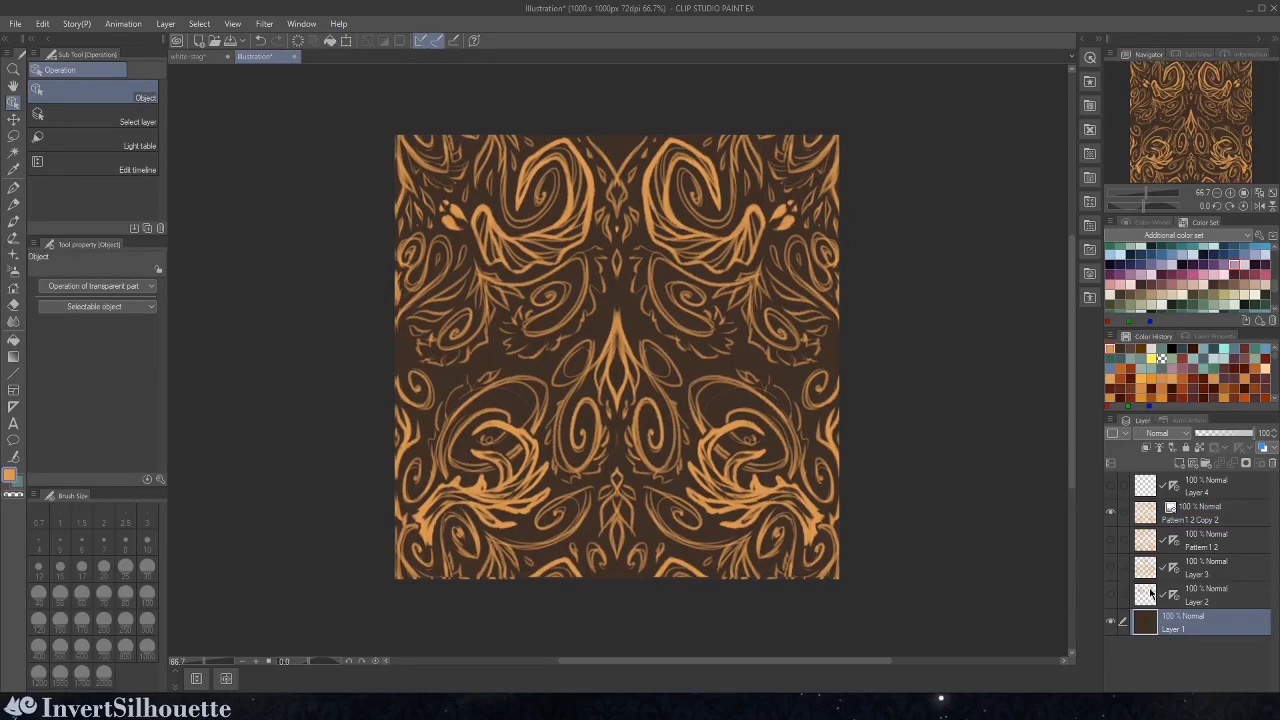
pyautogui.click(1194, 520)
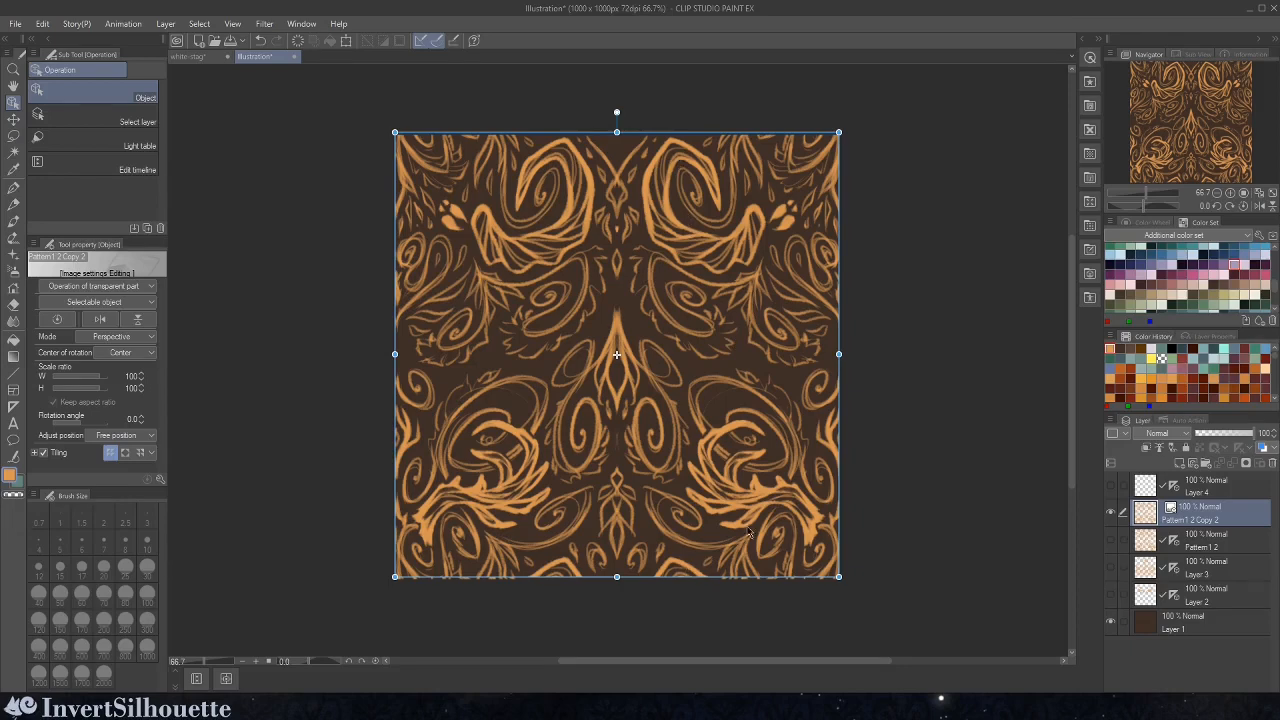
# - Examine Pattern1 2, Layer 3 and Layer 2 separately by toggling their visibility, ending with only the tiled pattern copy shown
pyautogui.click(1112, 513)
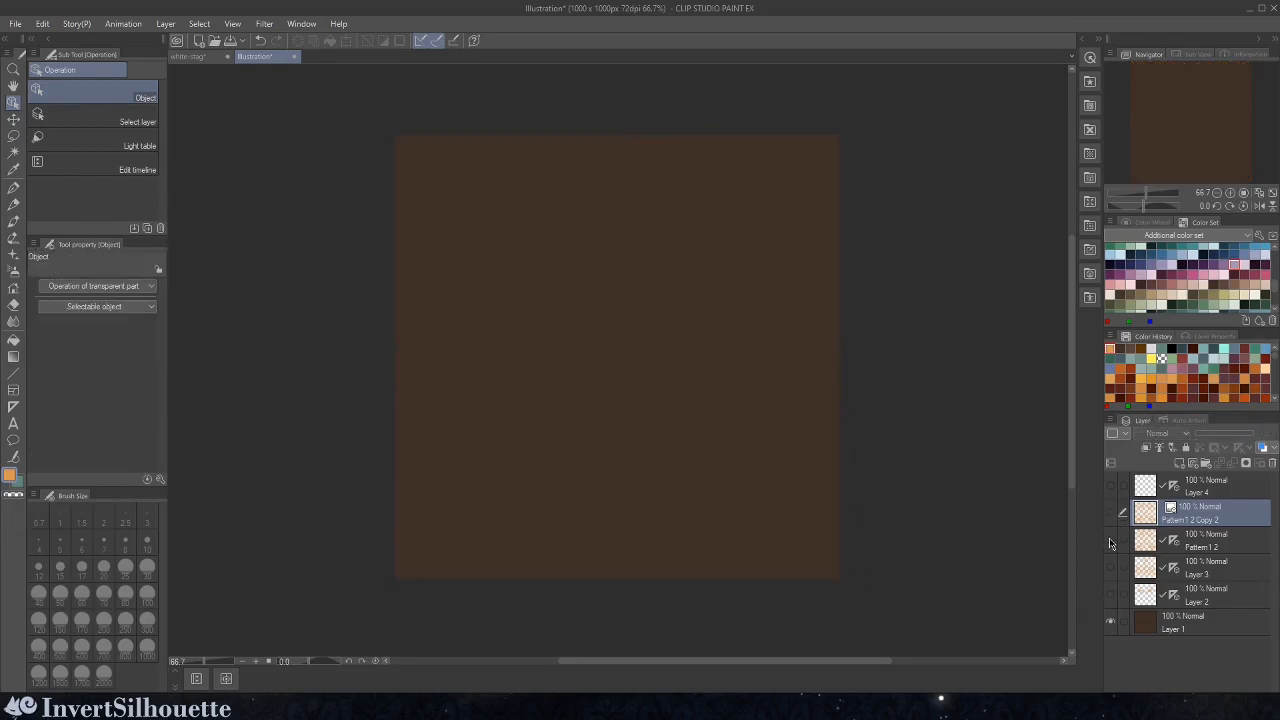
pyautogui.click(1110, 540)
pyautogui.click(1110, 567)
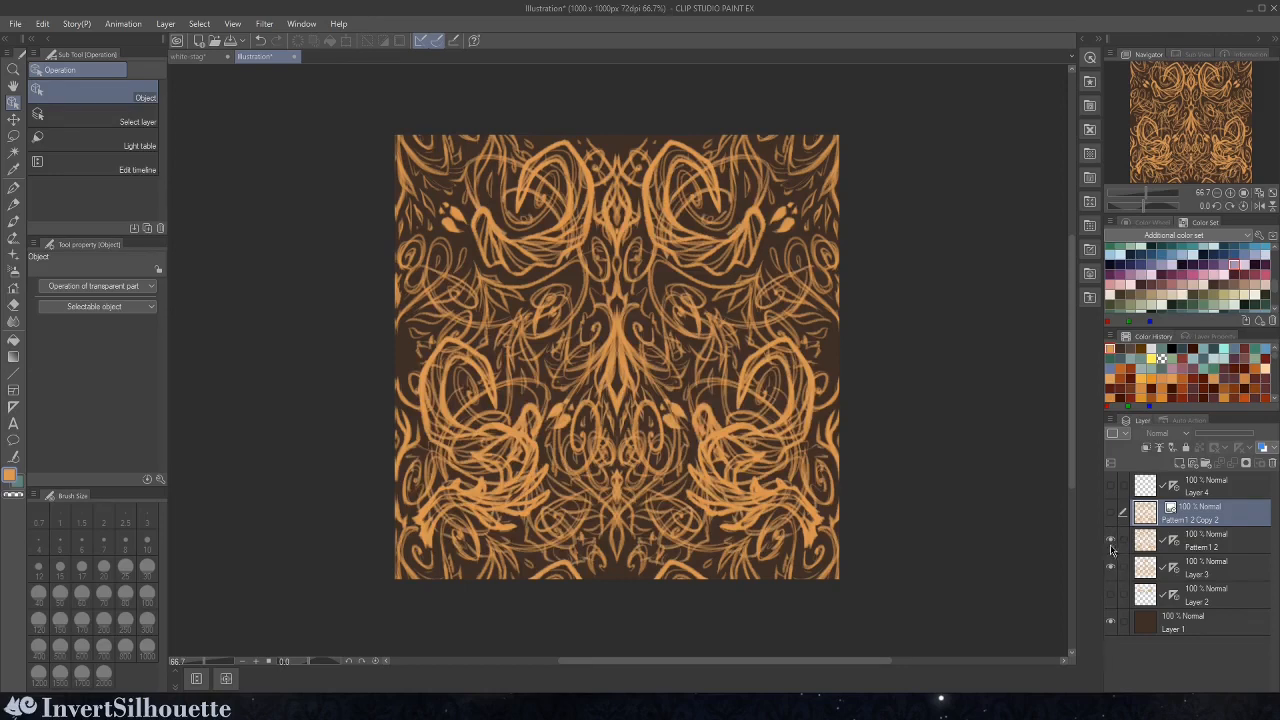
pyautogui.click(1110, 543)
pyautogui.click(1110, 567)
pyautogui.click(1110, 567)
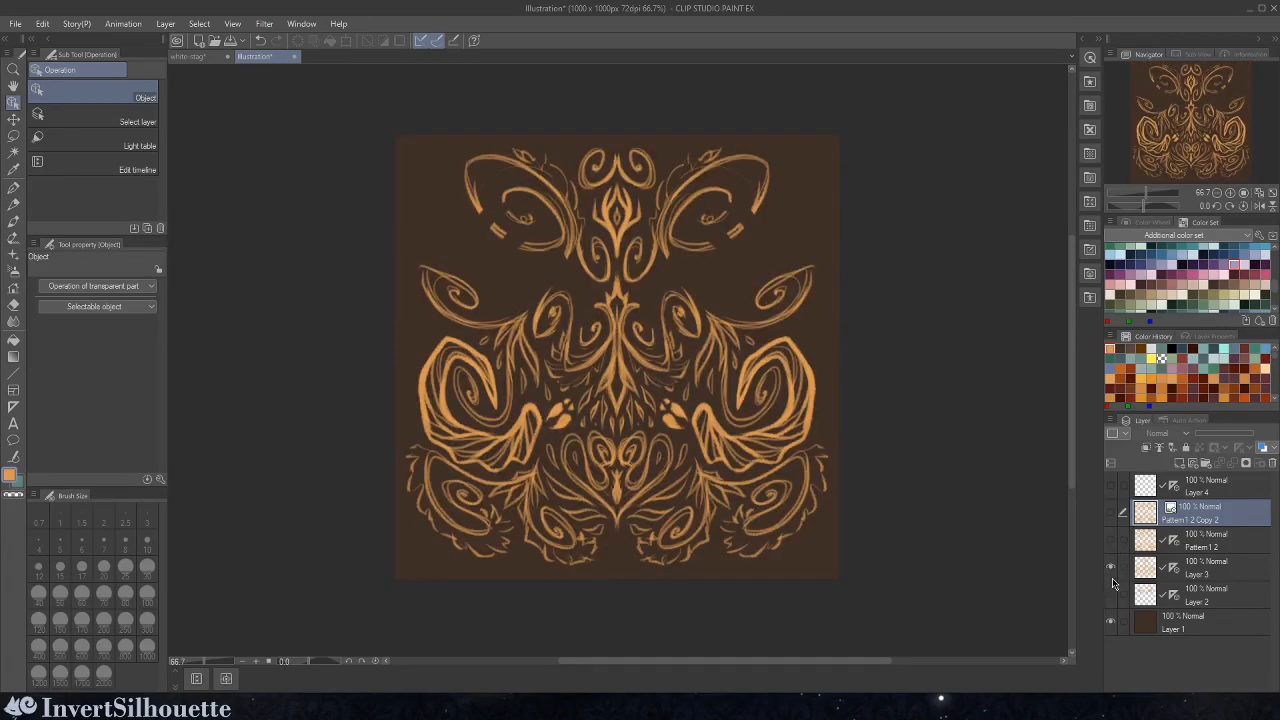
pyautogui.click(1111, 594)
pyautogui.click(1111, 569)
pyautogui.click(1111, 592)
pyautogui.click(1111, 513)
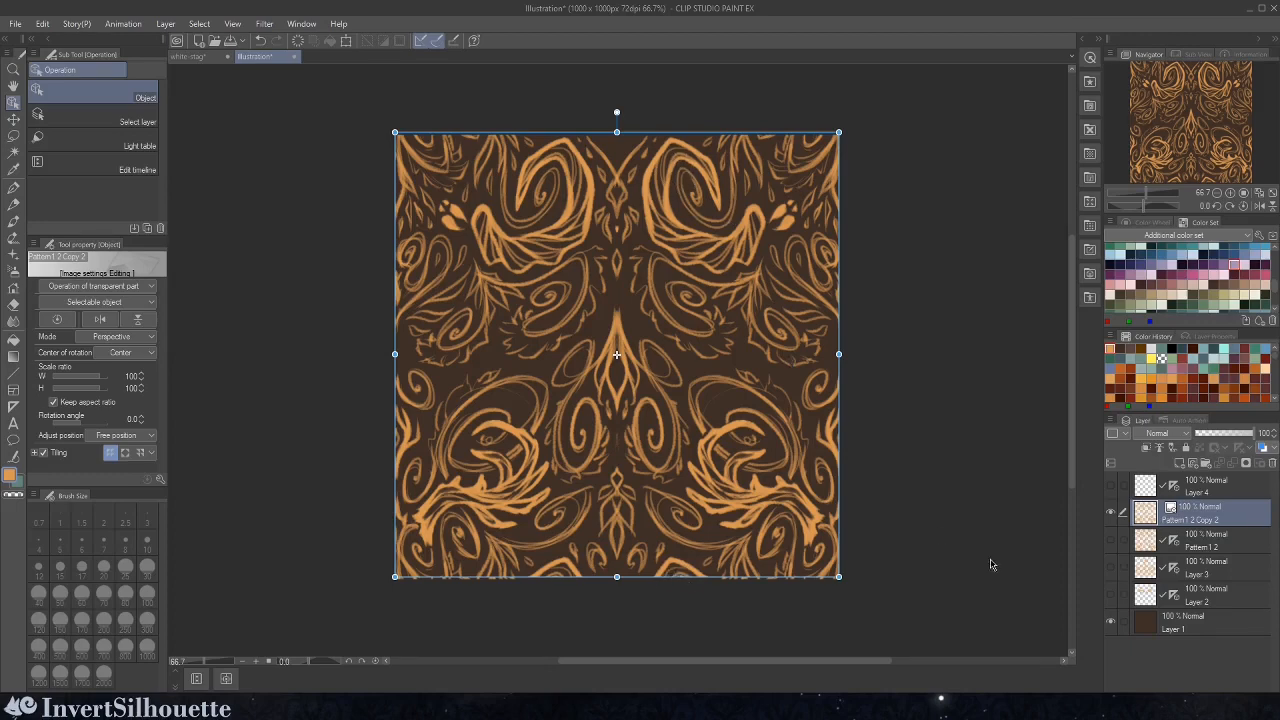
# - Hide the tiled pattern copy, show Layers 2 and 3, and duplicate those two layers together
pyautogui.click(1111, 513)
pyautogui.click(1111, 594)
pyautogui.click(1111, 567)
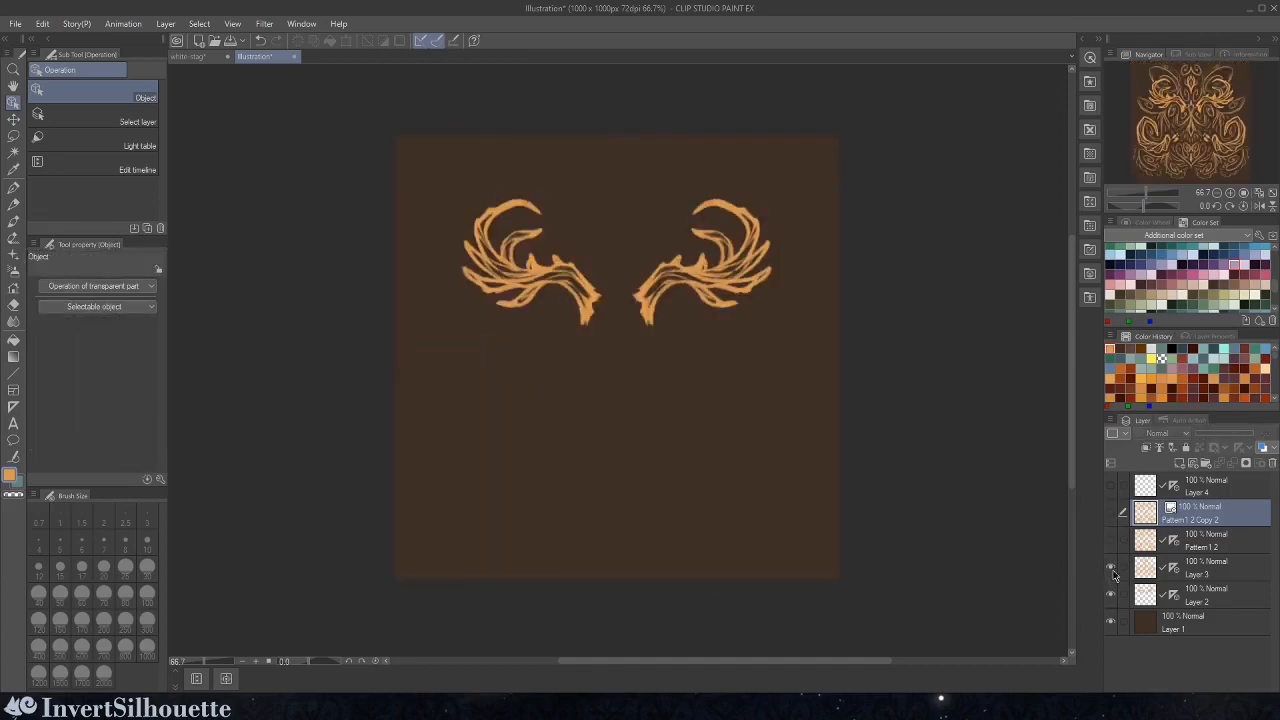
pyautogui.click(1216, 572)
pyautogui.keyDown('ctrl'); pyautogui.click(1210, 594); pyautogui.keyUp('ctrl')
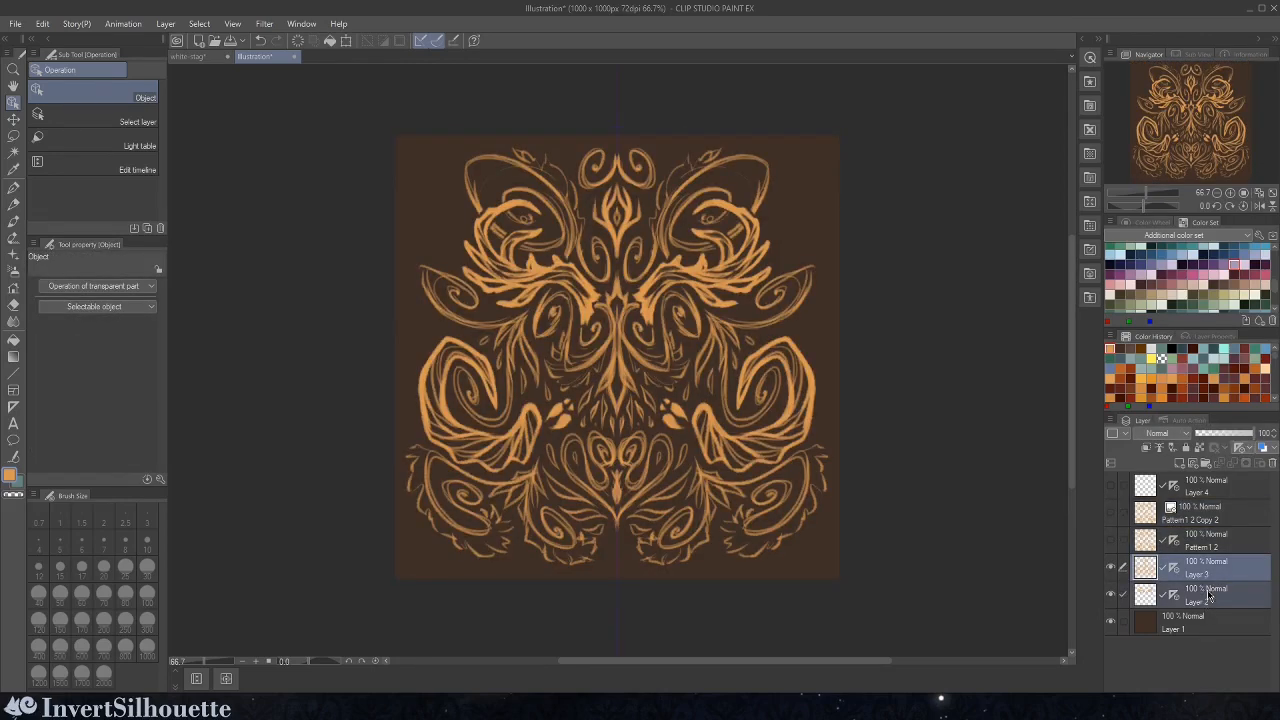
pyautogui.rightClick(1203, 589)
pyautogui.click(1190, 320)
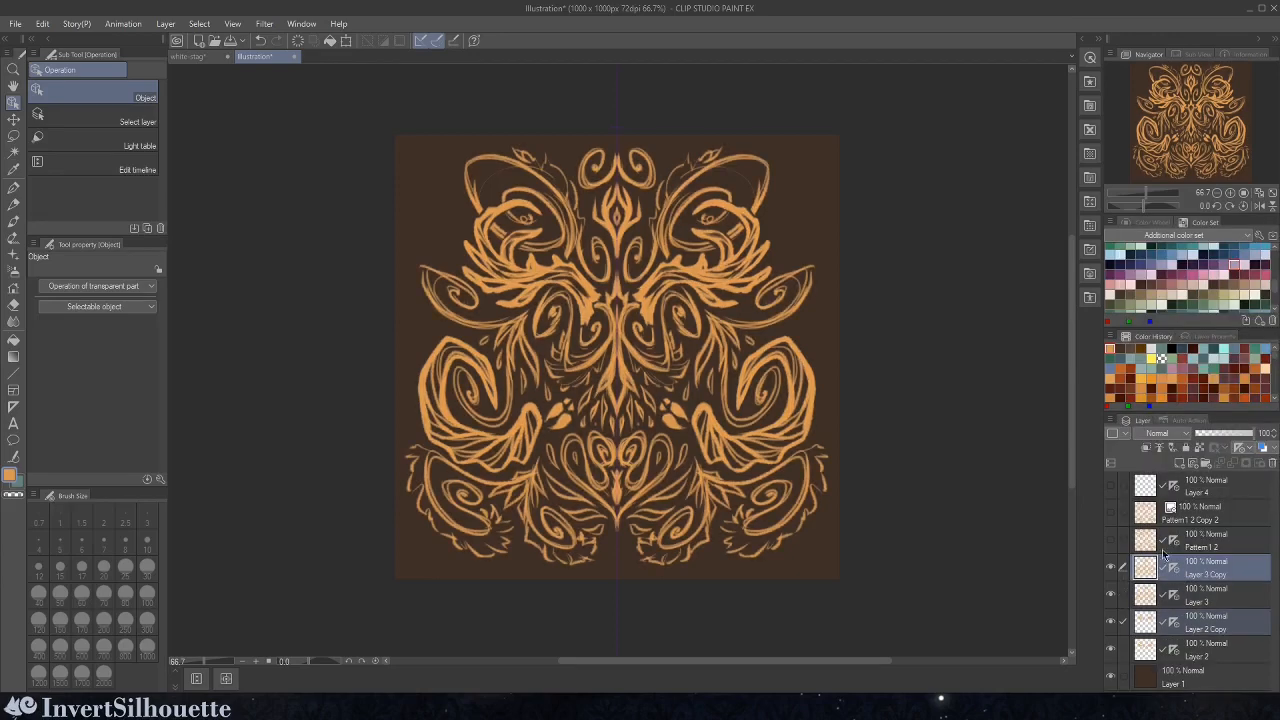
# - Merge the copies of Layers 2 and 3 above their hidden originals, and delete the merged layer's ruler
pyautogui.moveTo(1191, 572); pyautogui.dragTo(1190, 584)
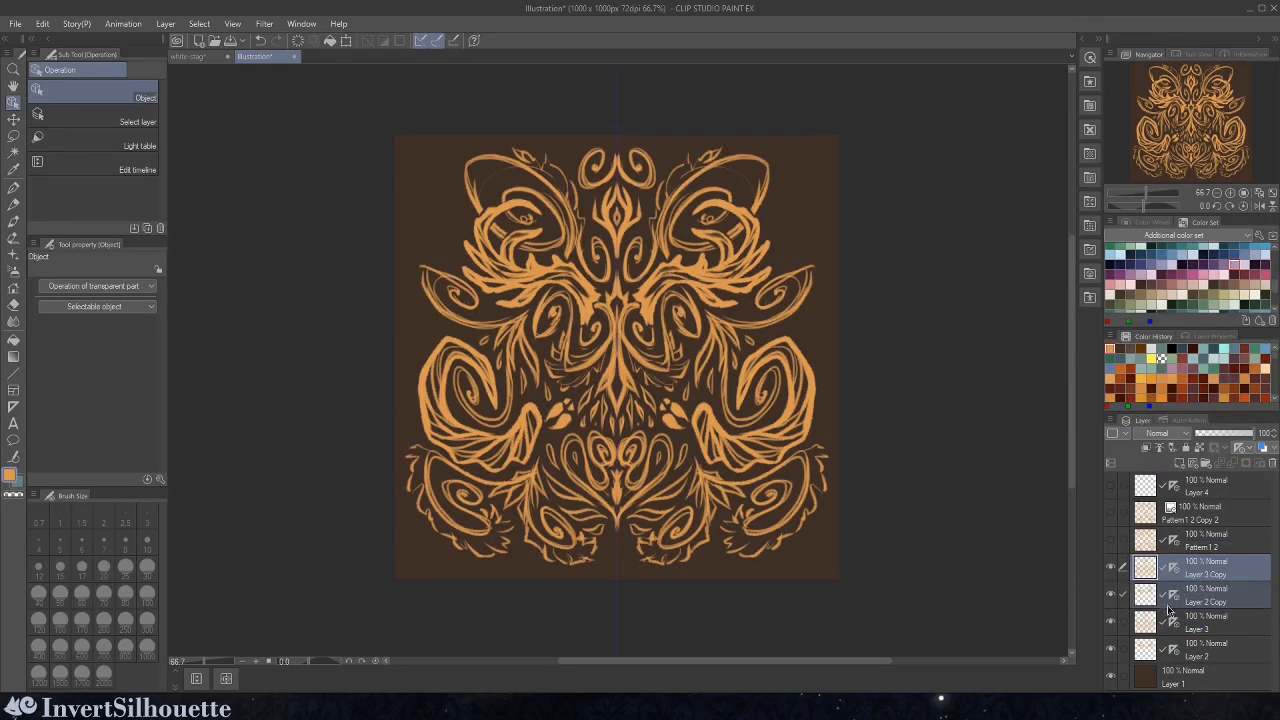
pyautogui.moveTo(1110, 627); pyautogui.dragTo(1110, 650)
pyautogui.rightClick(1213, 574)
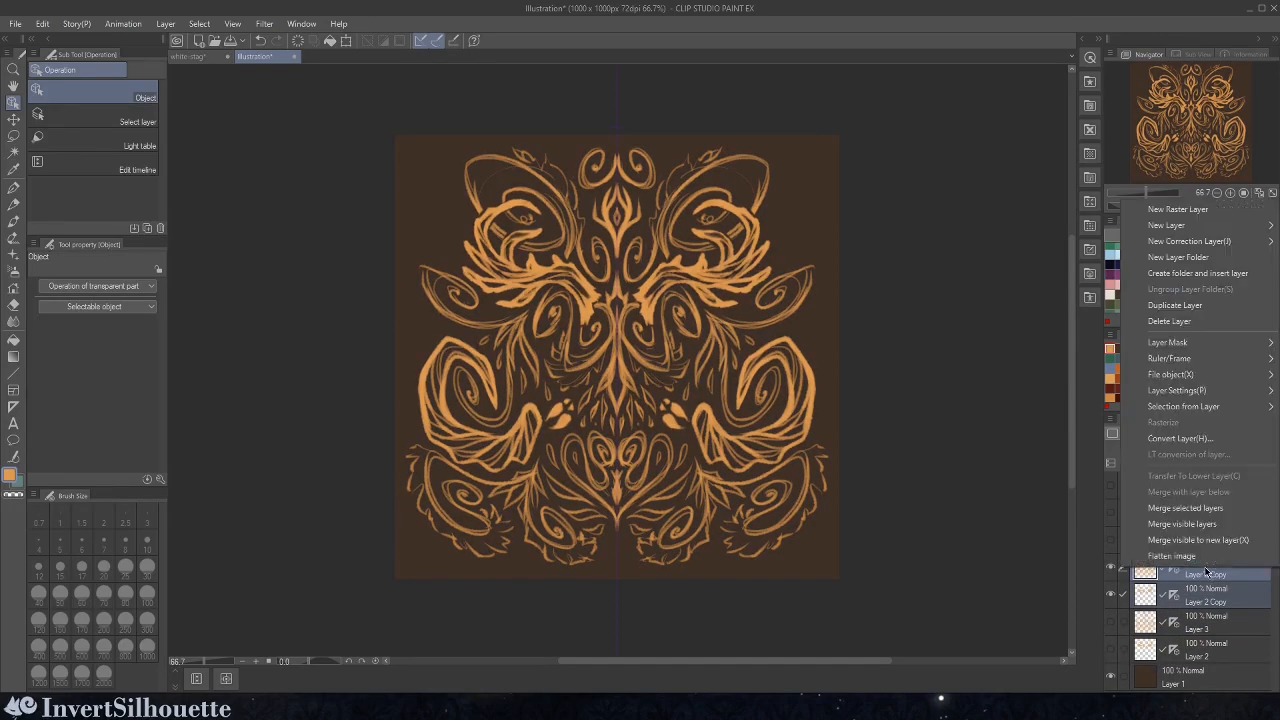
pyautogui.click(1192, 508)
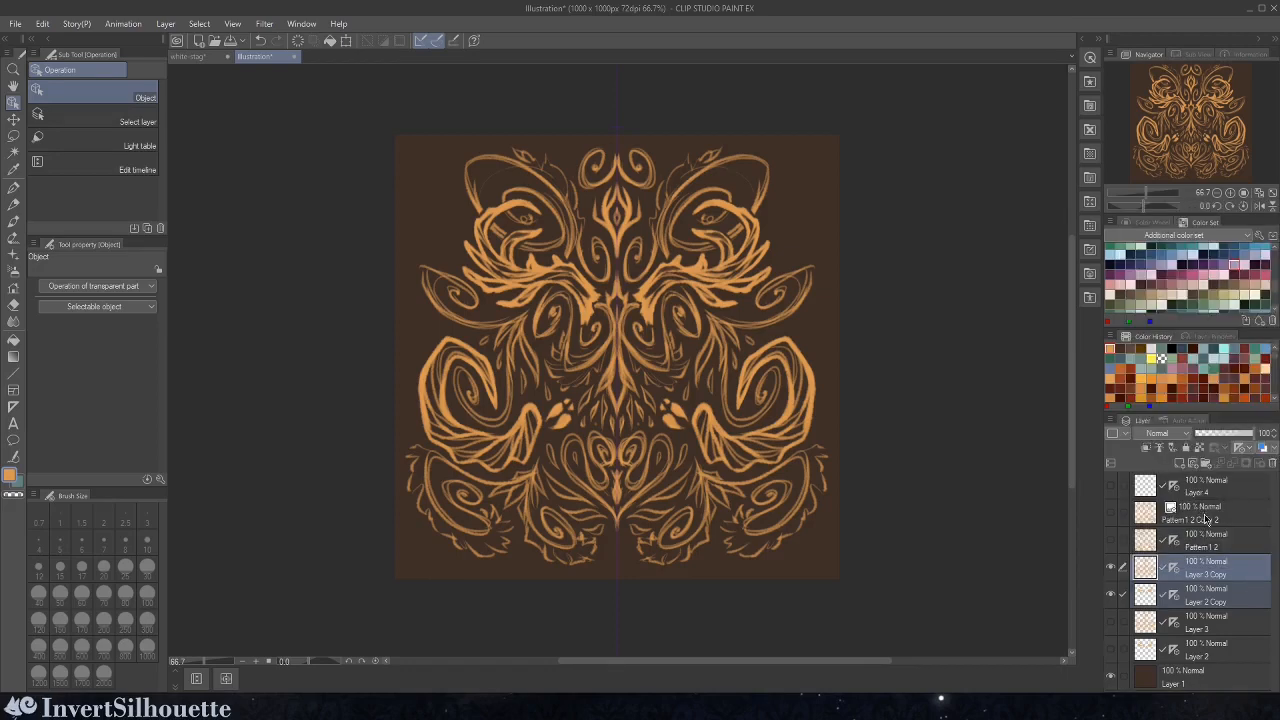
pyautogui.rightClick(1174, 571)
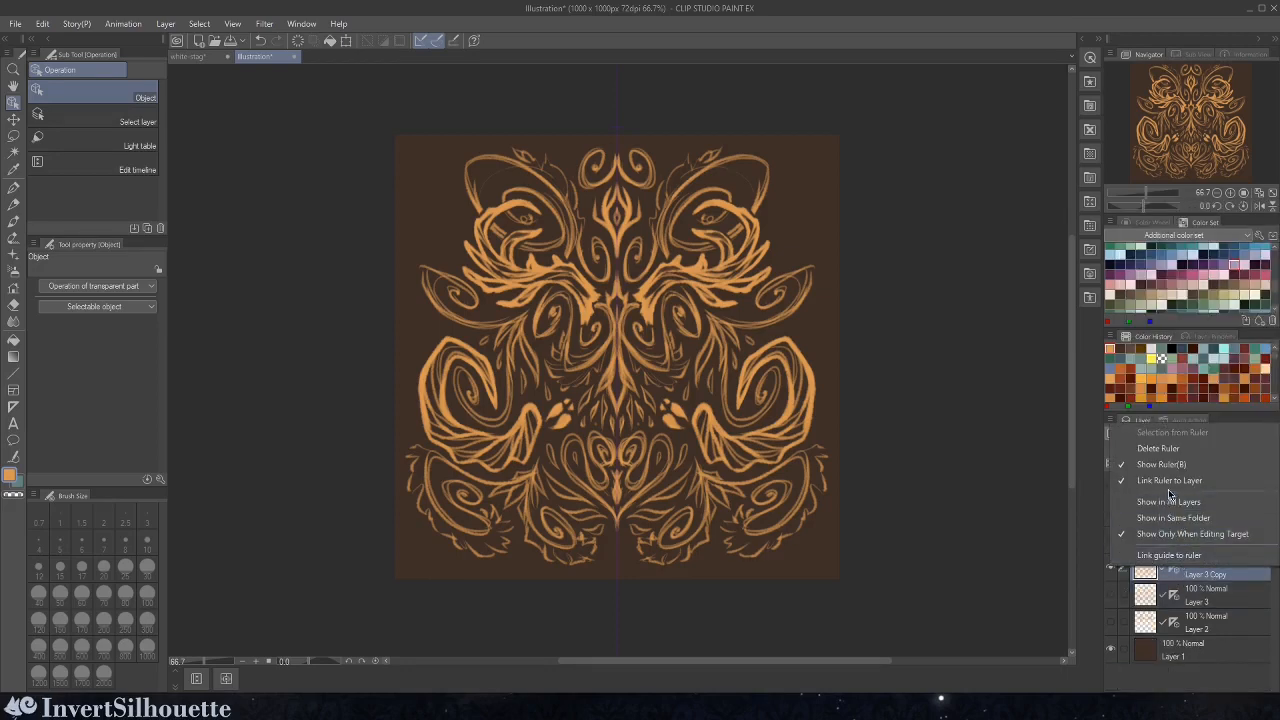
pyautogui.click(1158, 448)
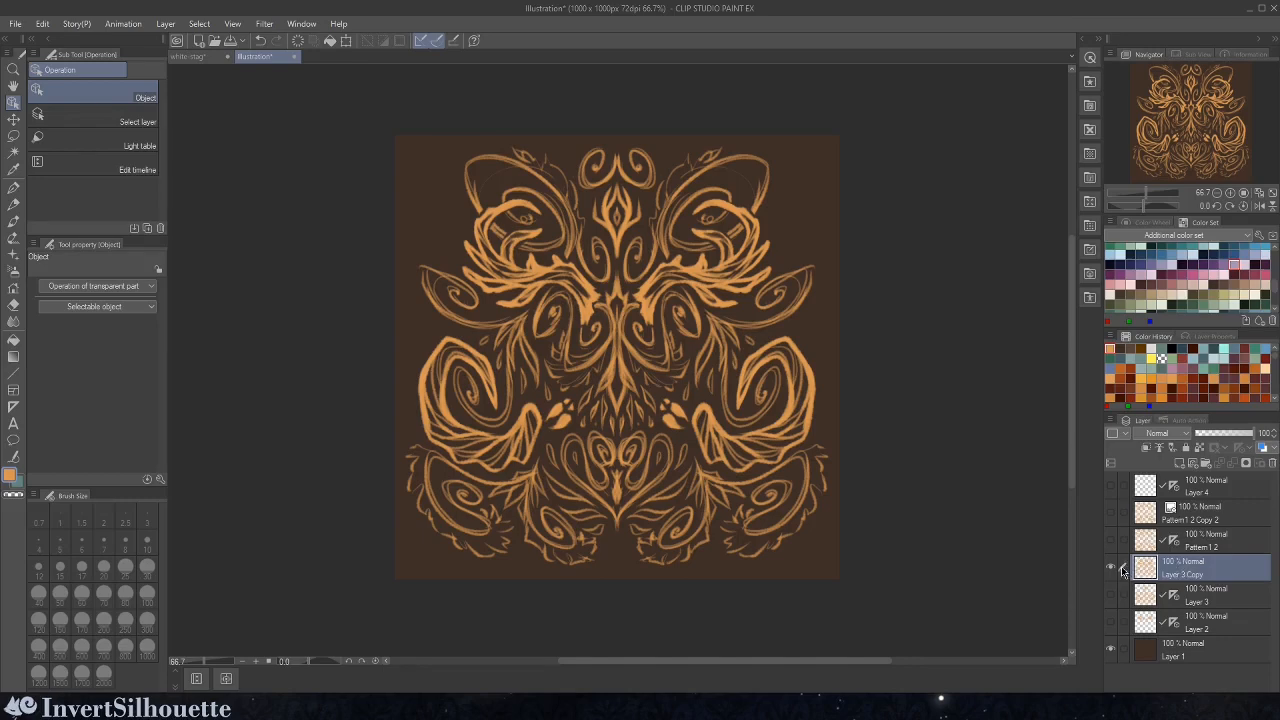
# - Select the whole canvas and convert the merged ornament layer to an image material layer
pyautogui.hotkey('ctrl', 'a')
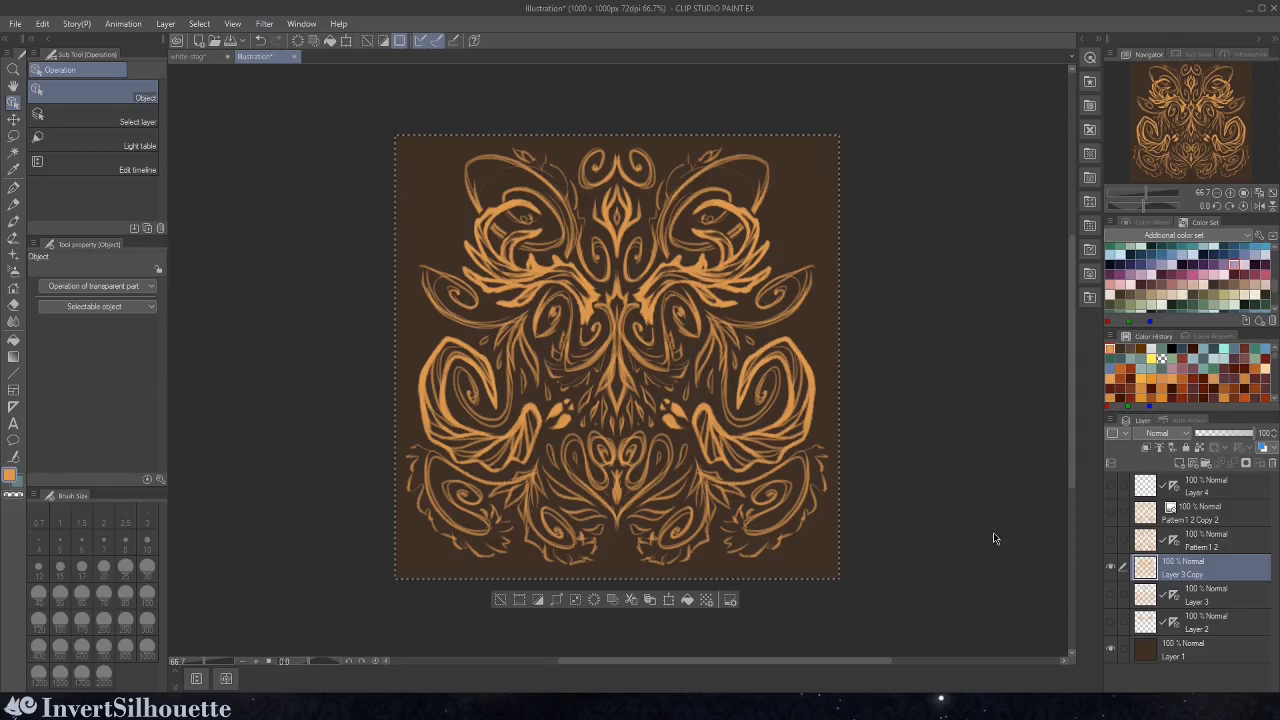
pyautogui.rightClick(1222, 572)
pyautogui.click(1190, 441)
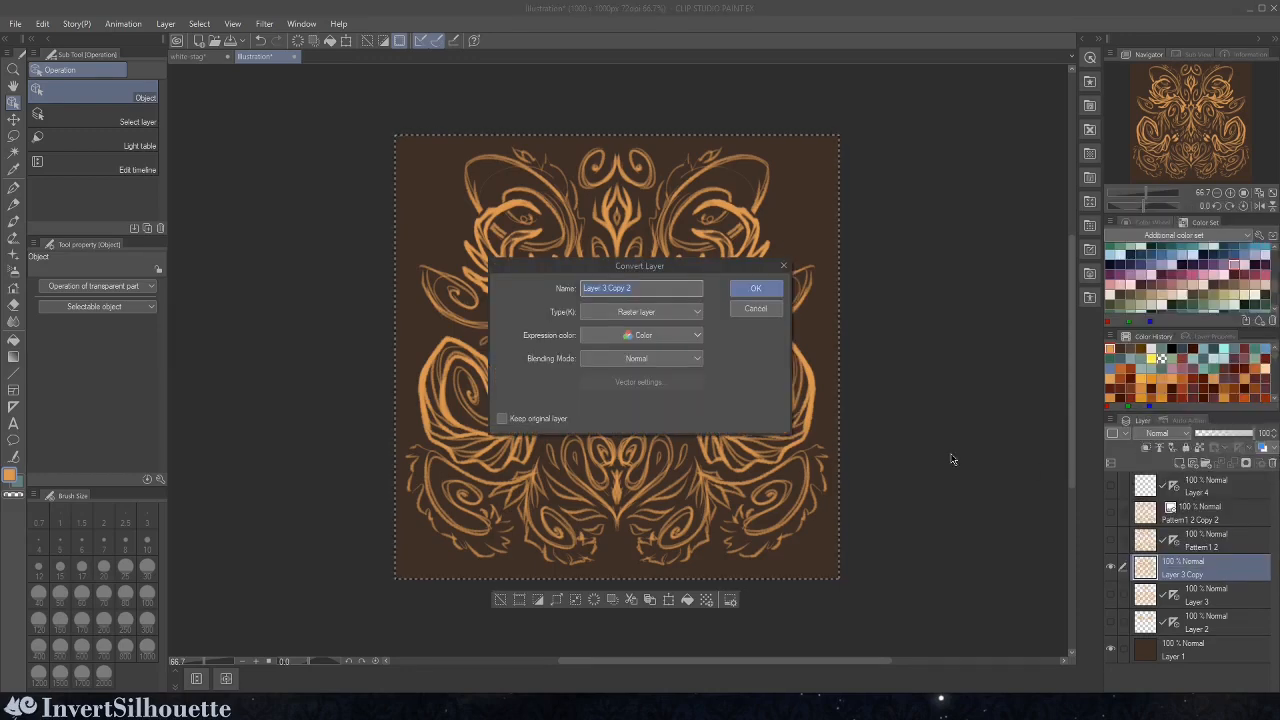
pyautogui.click(648, 312)
pyautogui.click(638, 354)
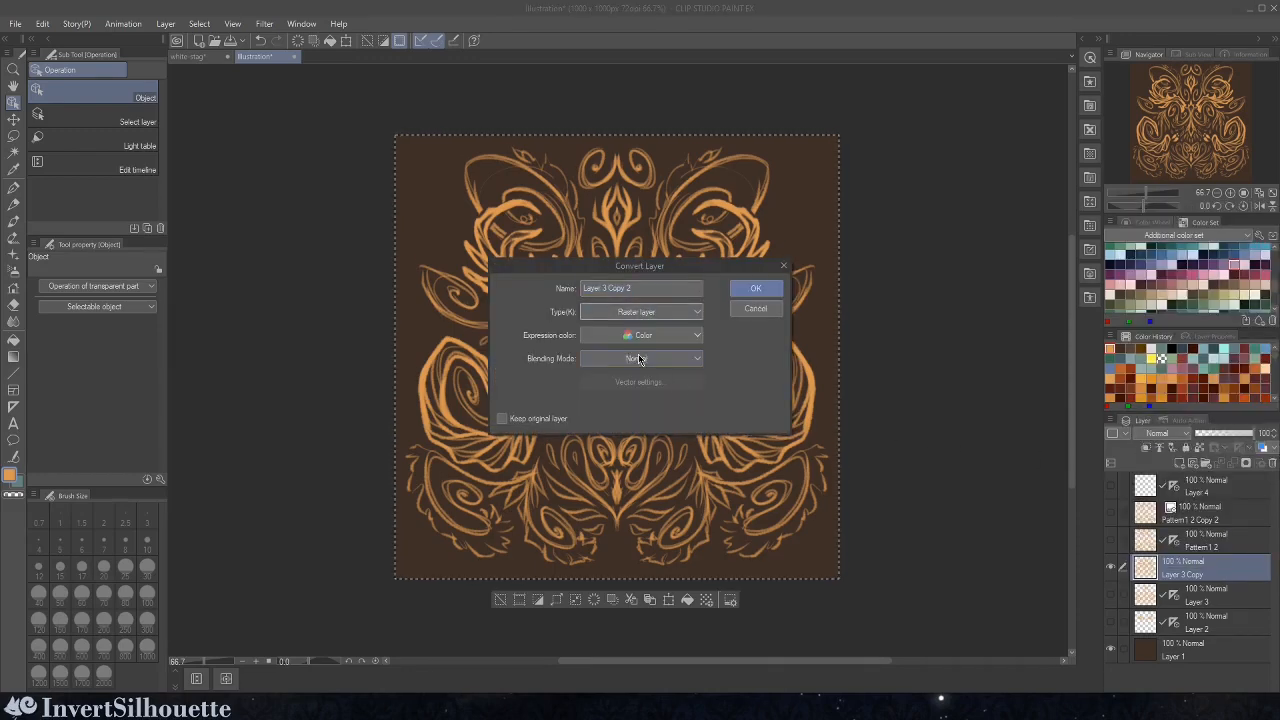
pyautogui.click(756, 290)
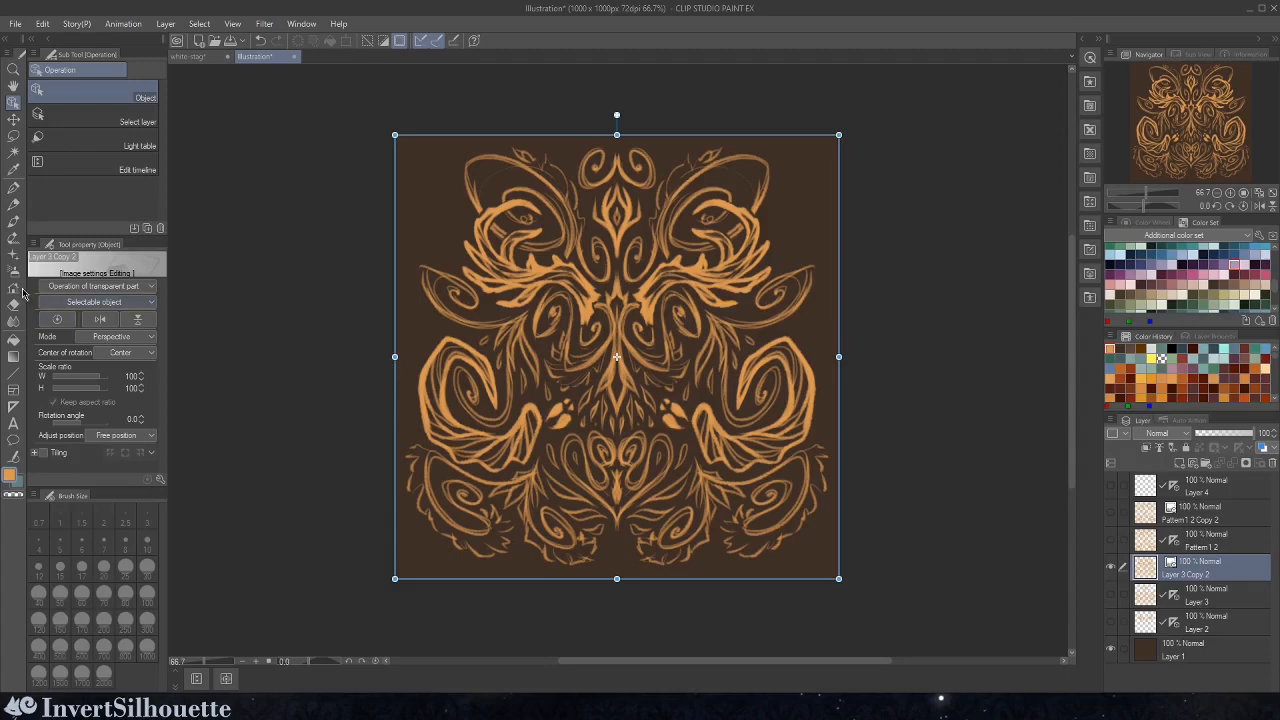
# - Turn on tiling for the converted ornament and lock the background Layer 1 against accidental selection
pyautogui.click(44, 454)
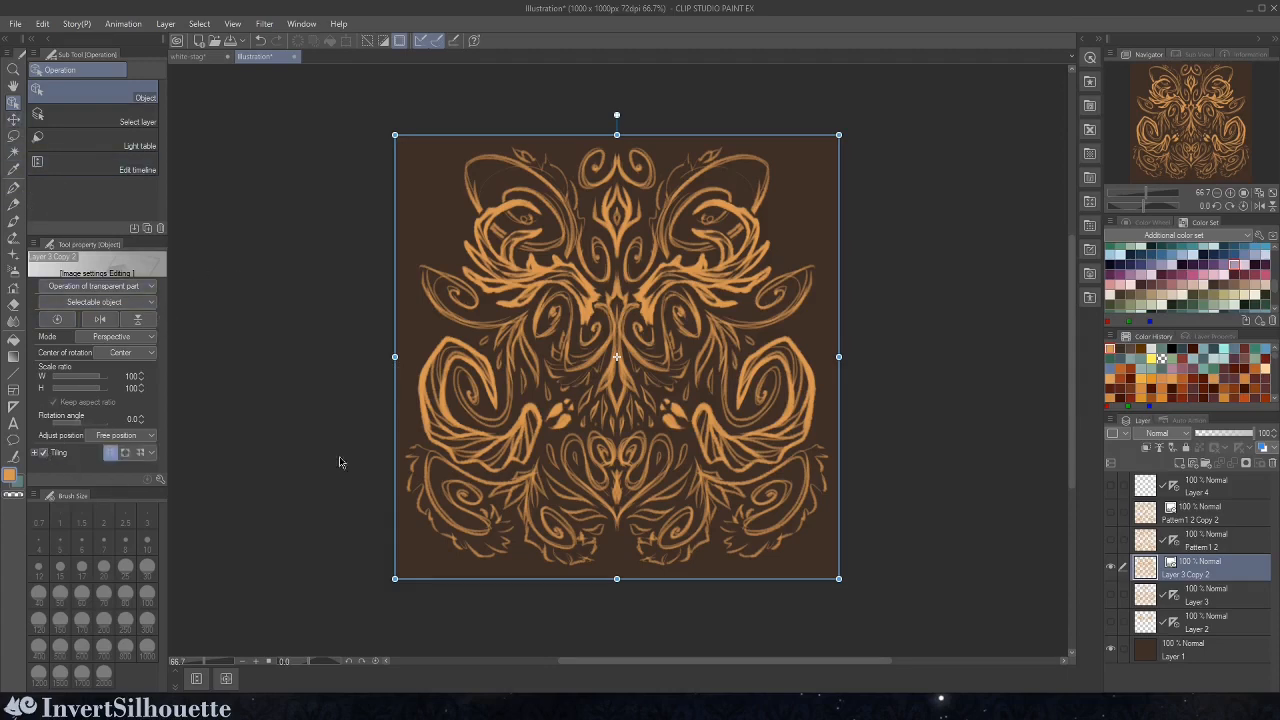
pyautogui.click(684, 420)
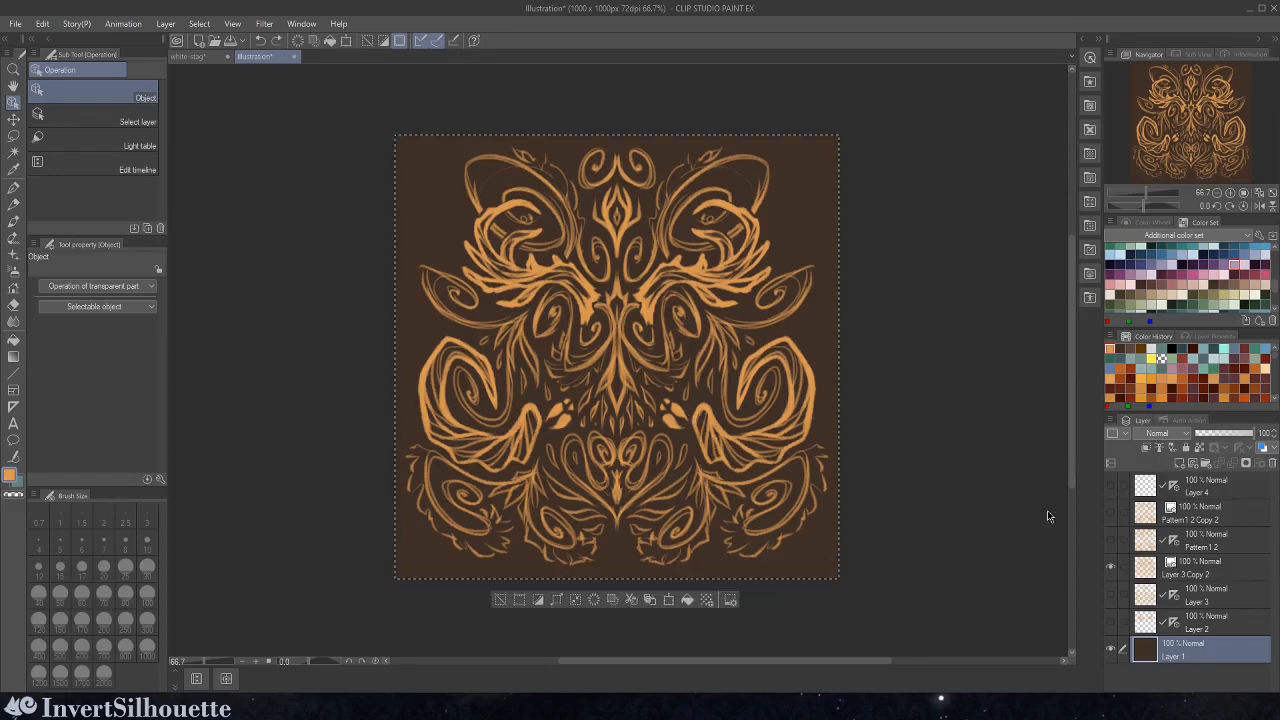
pyautogui.click(1161, 573)
pyautogui.moveTo(741, 441)
pyautogui.mouseDown()
pyautogui.moveTo(741, 378)
pyautogui.moveTo(741, 440)
pyautogui.mouseUp()
pyautogui.click(1186, 447)
pyautogui.click(1204, 575)
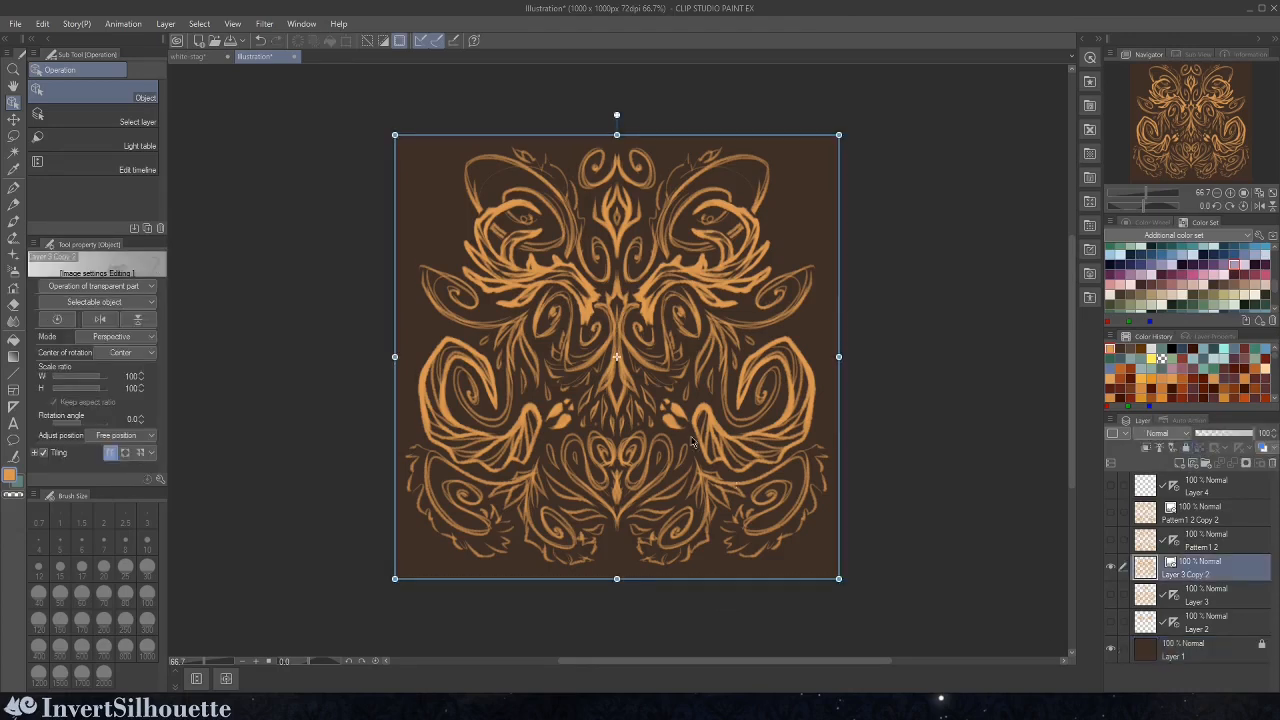
# - Shift the tiled ornament half a tile across and up so its corners meet at the canvas centre, and clear the selection
pyautogui.moveTo(714, 430); pyautogui.dragTo(818, 425)
pyautogui.moveTo(852, 425); pyautogui.dragTo(717, 436)
pyautogui.moveTo(509, 432); pyautogui.dragTo(702, 244)
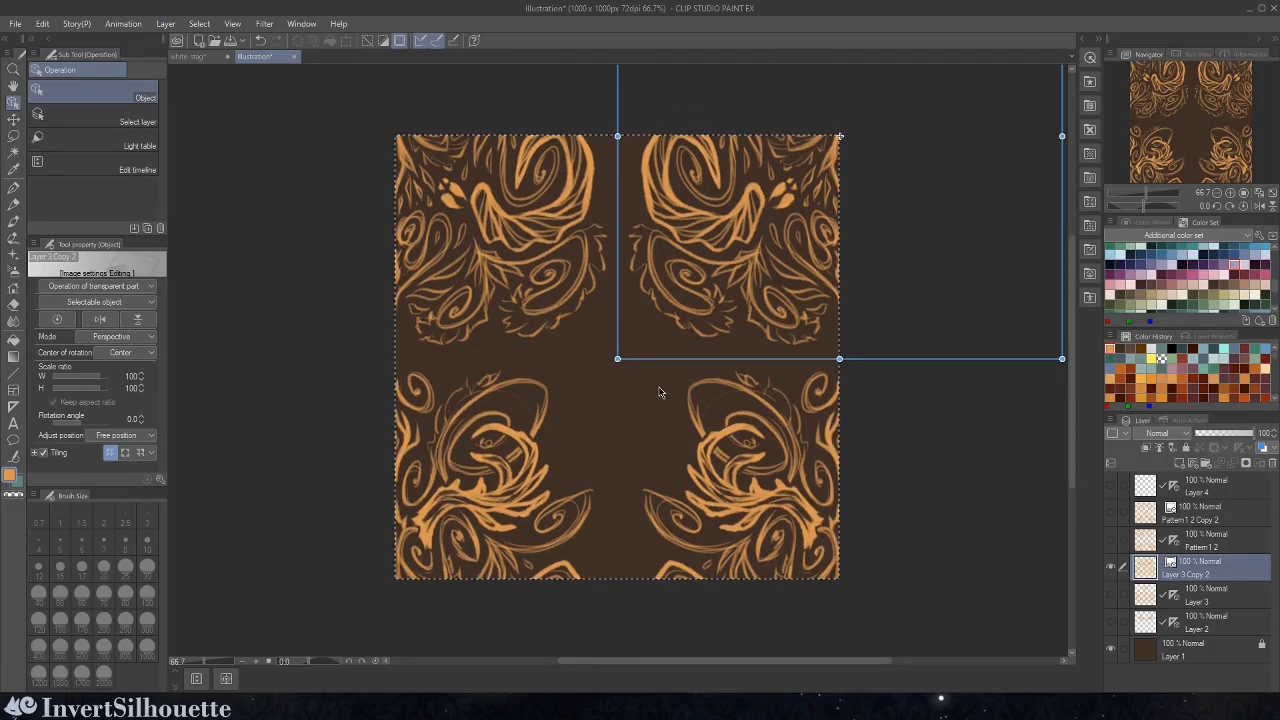
pyautogui.hotkey('ctrl', 'd')
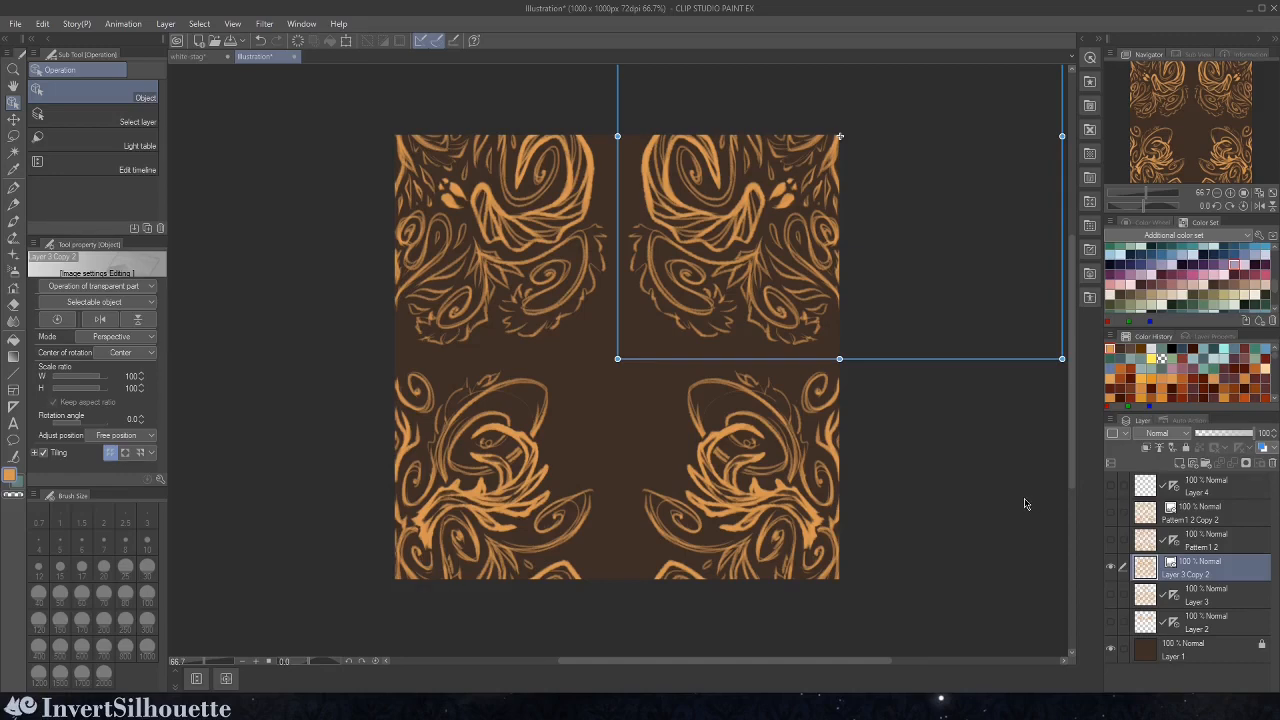
# - Convert the shifted, tiled ornament layer to a raster layer
pyautogui.rightClick(1210, 565)
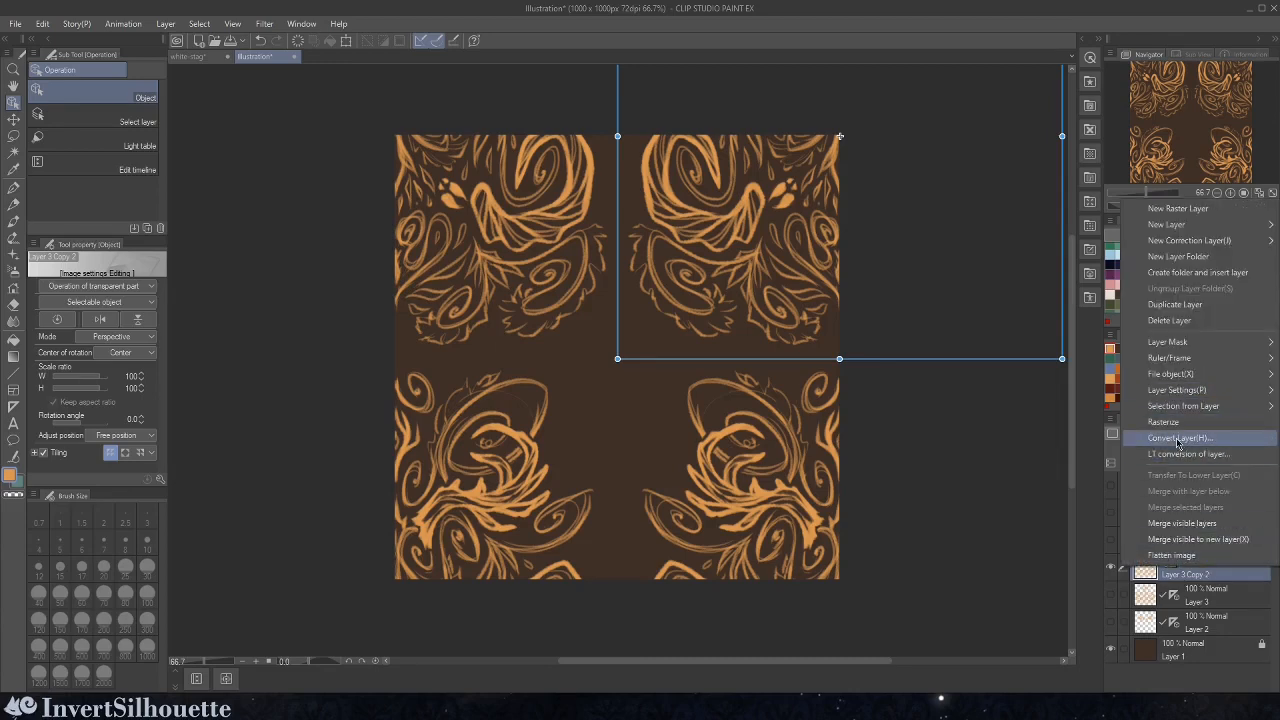
pyautogui.click(1178, 439)
pyautogui.click(640, 312)
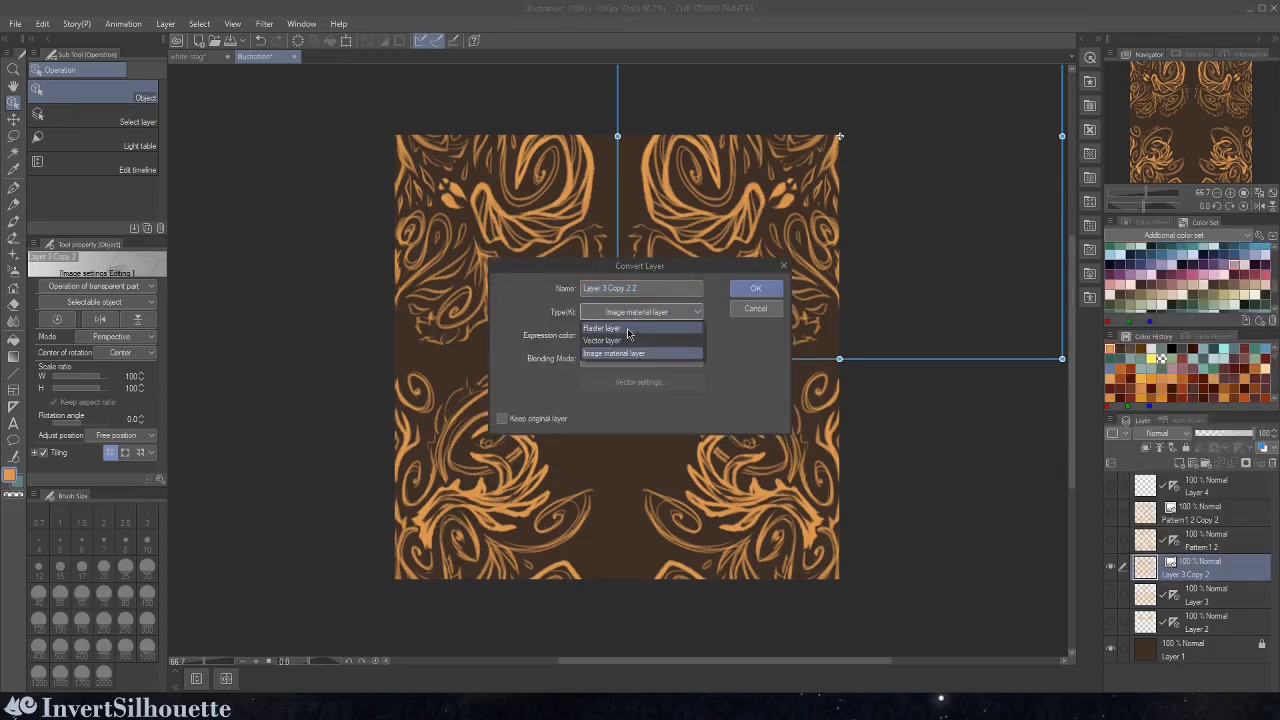
pyautogui.click(628, 330)
pyautogui.click(755, 288)
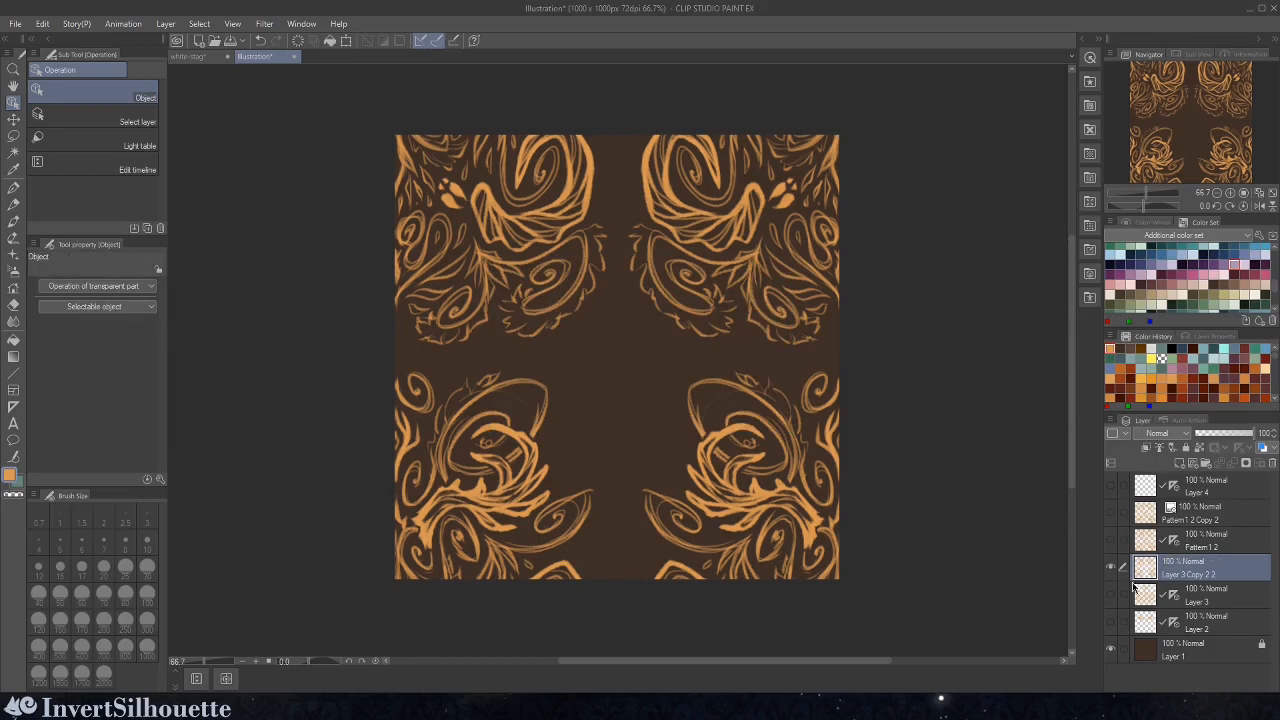
# - Group Pattern1 2 and Pattern1 2 Copy 2 into a hidden folder placed beneath Layer 1, and select the rasterized ornament layer
pyautogui.click(1204, 541)
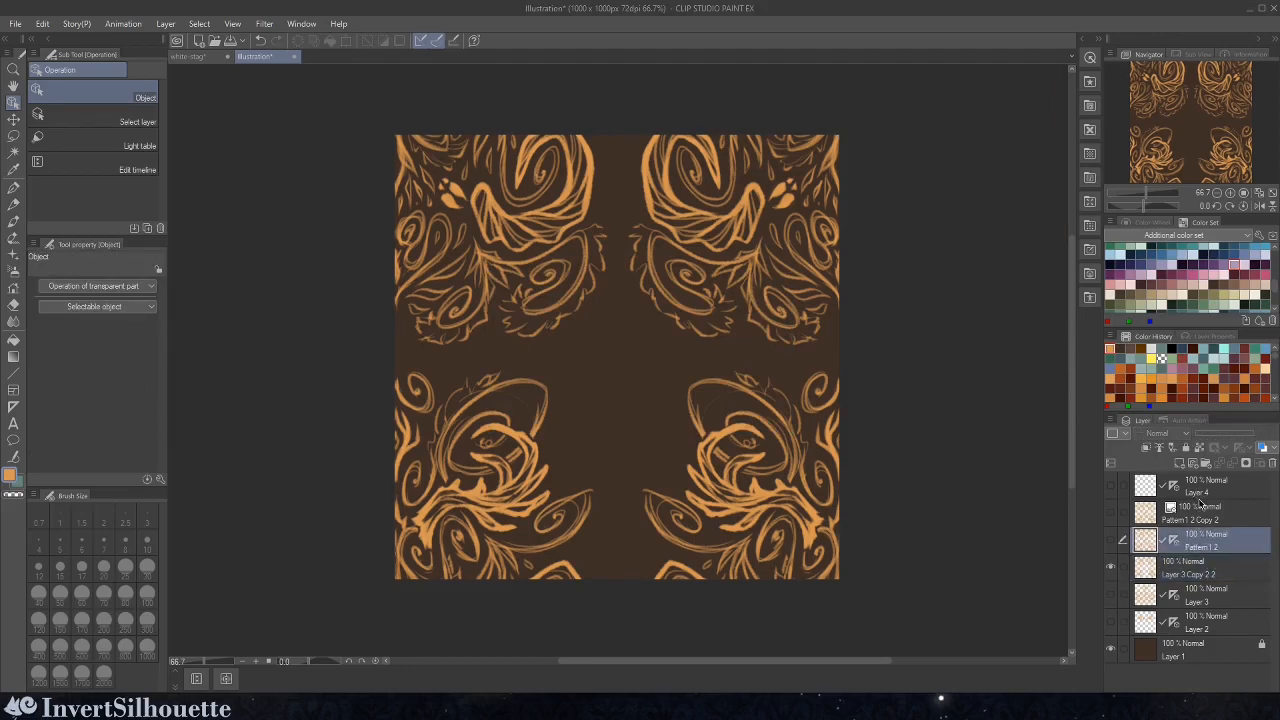
pyautogui.keyDown('ctrl'); pyautogui.click(1203, 508); pyautogui.keyUp('ctrl')
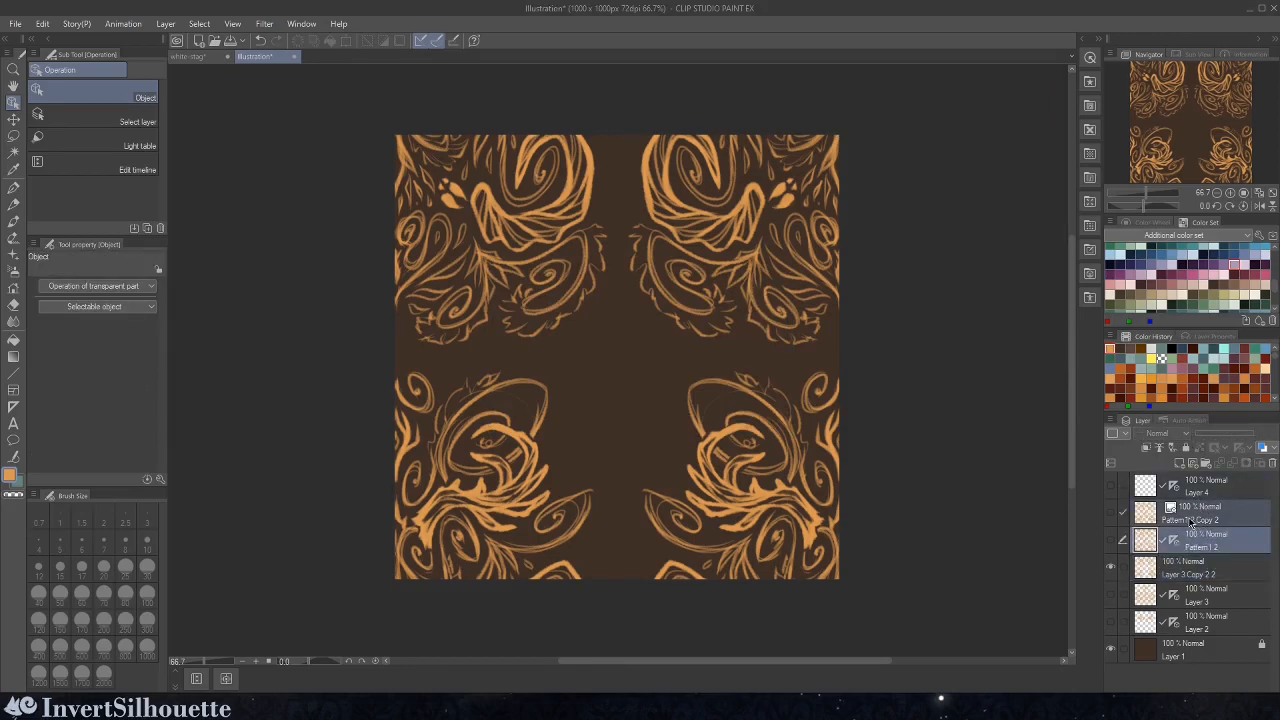
pyautogui.hotkey('ctrl', 'g')
pyautogui.click(1135, 509)
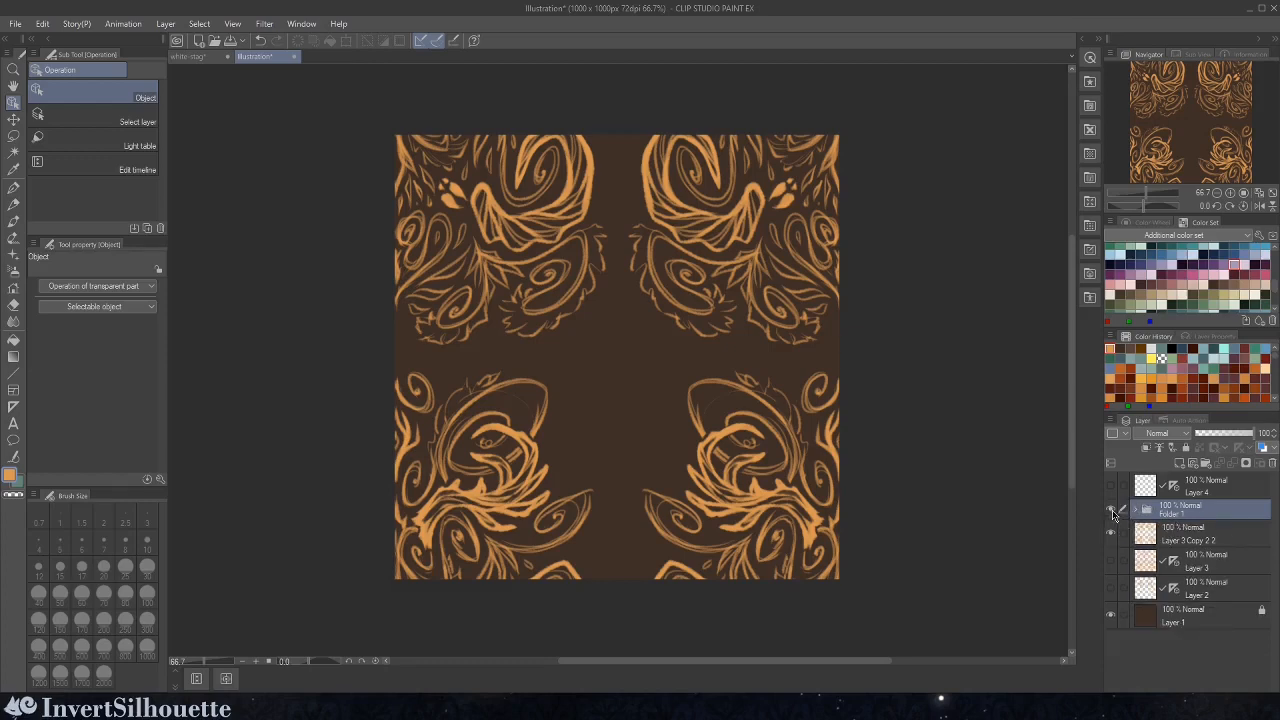
pyautogui.moveTo(1185, 512); pyautogui.dragTo(1173, 625)
pyautogui.click(1182, 515)
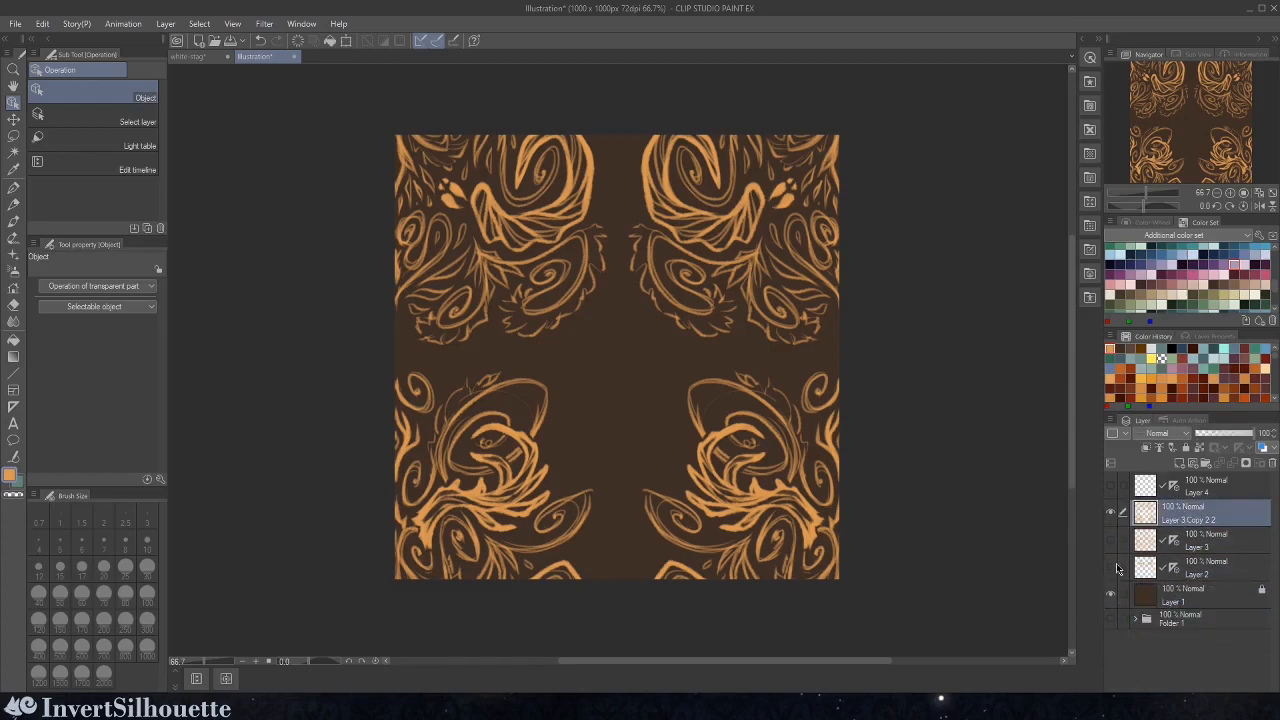
# - Show Layer 4 and move its symmetrical ruler onto the rasterized ornament layer
pyautogui.click(1110, 513)
pyautogui.click(1110, 513)
pyautogui.click(1111, 487)
pyautogui.moveTo(1192, 490); pyautogui.dragTo(1173, 514)
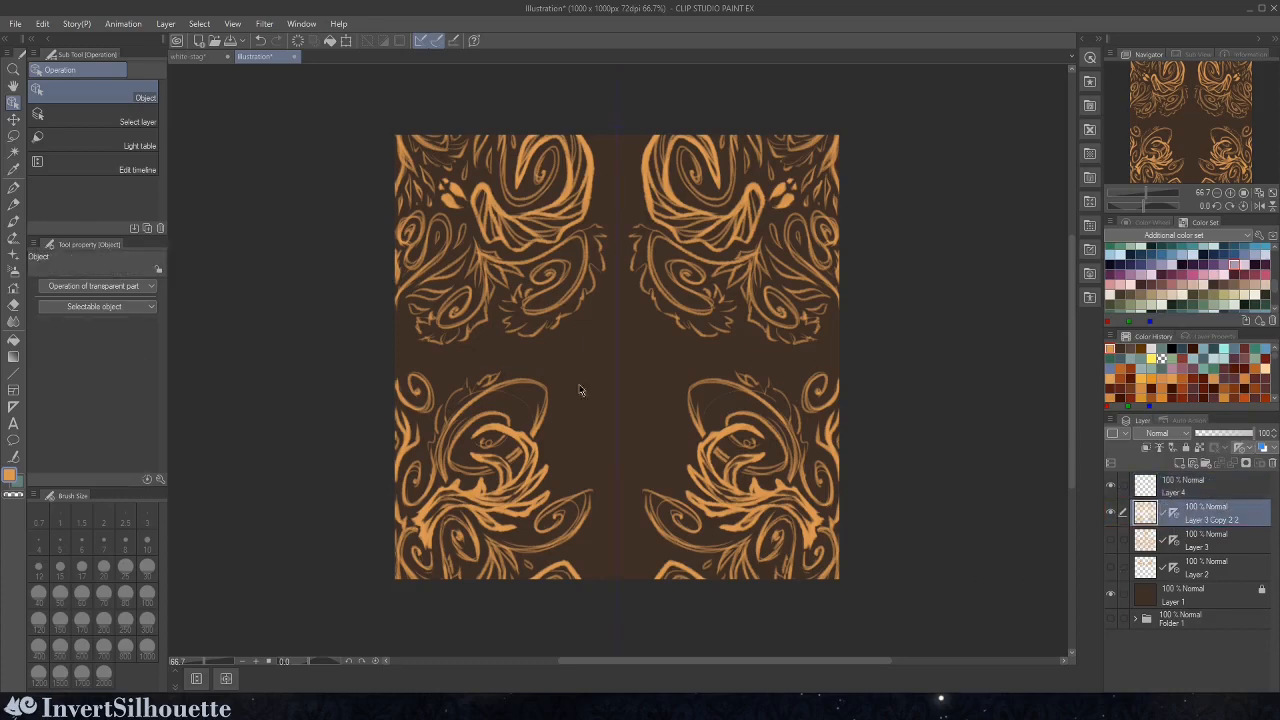
# - Pencil a symmetrical pointed motif with inner scrolls and hanging leaves in the central gap, adding small strokes around the spirals above it
pyautogui.click(14, 208)
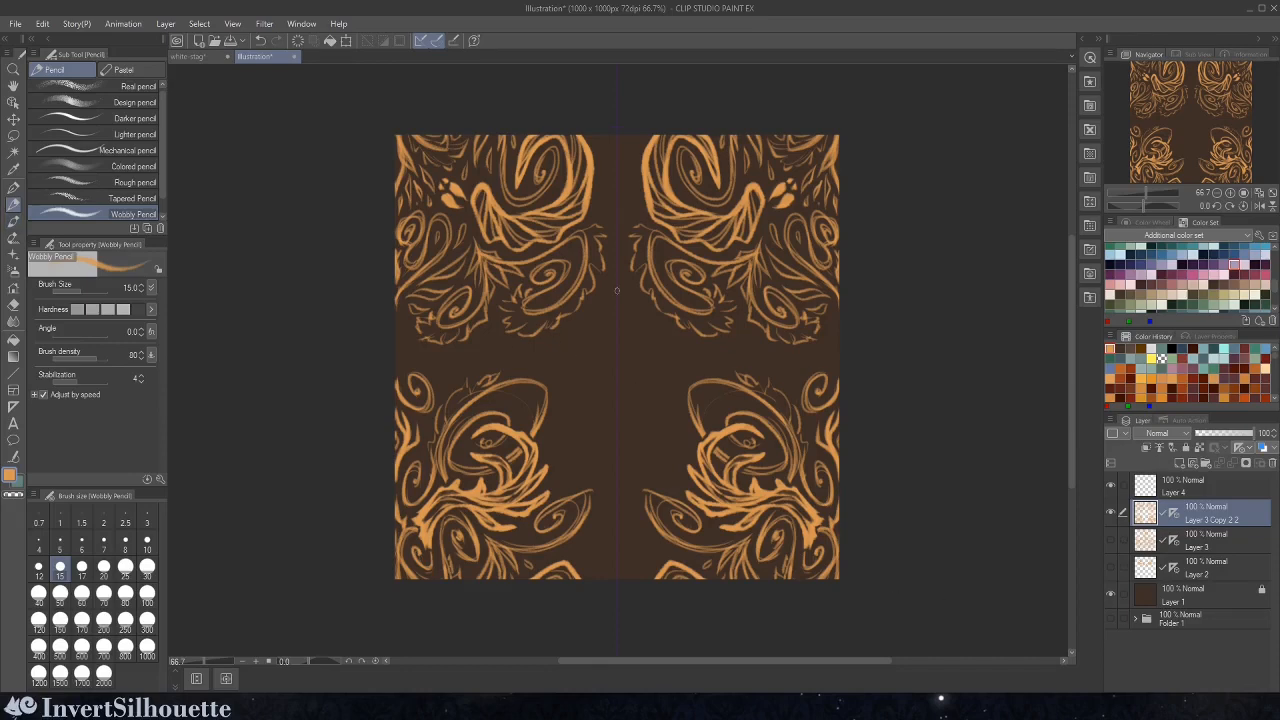
pyautogui.moveTo(617, 290)
pyautogui.mouseDown()
pyautogui.moveTo(674, 356)
pyautogui.moveTo(653, 362)
pyautogui.moveTo(631, 313)
pyautogui.moveTo(656, 366)
pyautogui.moveTo(629, 381)
pyautogui.moveTo(617, 455)
pyautogui.mouseUp()
pyautogui.moveTo(619, 408); pyautogui.dragTo(617, 455)
pyautogui.moveTo(618, 383); pyautogui.dragTo(630, 420)
pyautogui.moveTo(617, 350); pyautogui.dragTo(640, 414)
pyautogui.moveTo(622, 364)
pyautogui.mouseDown()
pyautogui.moveTo(629, 394)
pyautogui.moveTo(632, 350)
pyautogui.moveTo(662, 440)
pyautogui.mouseUp()
pyautogui.moveTo(658, 394)
pyautogui.mouseDown()
pyautogui.moveTo(672, 440)
pyautogui.moveTo(644, 452)
pyautogui.mouseUp()
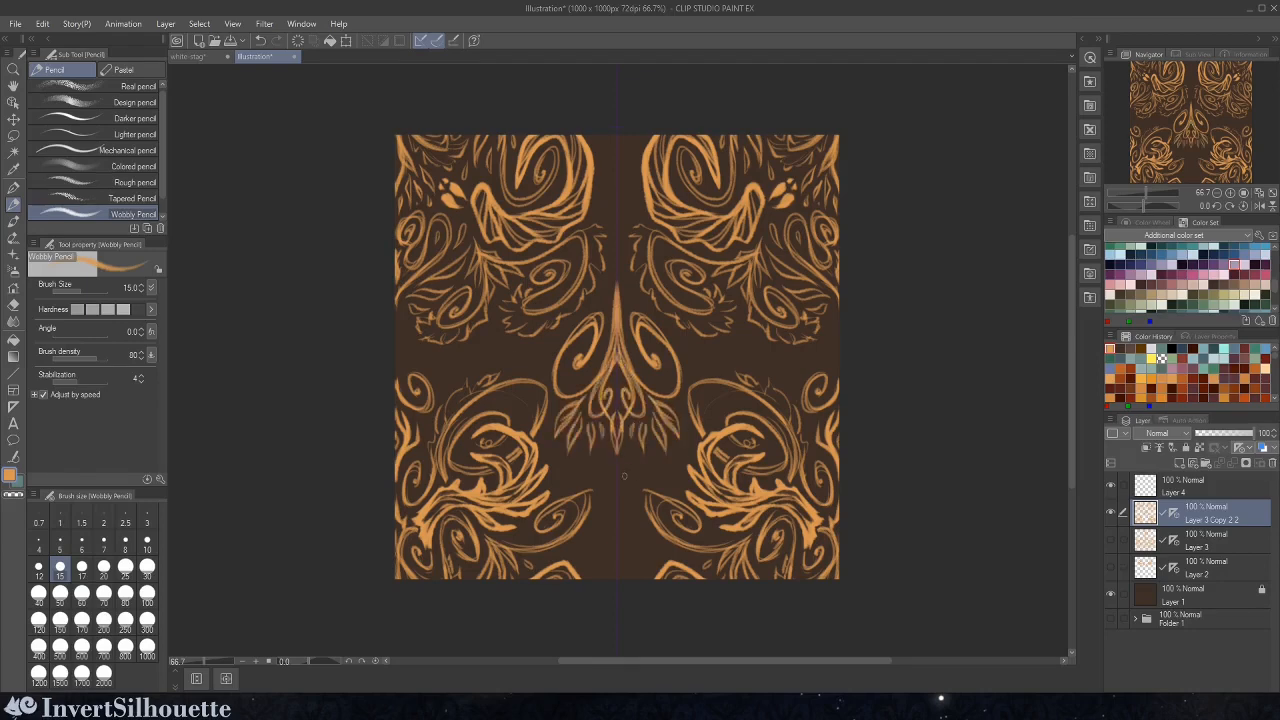
pyautogui.moveTo(625, 290)
pyautogui.mouseDown()
pyautogui.moveTo(636, 304)
pyautogui.moveTo(636, 244)
pyautogui.moveTo(650, 300)
pyautogui.mouseUp()
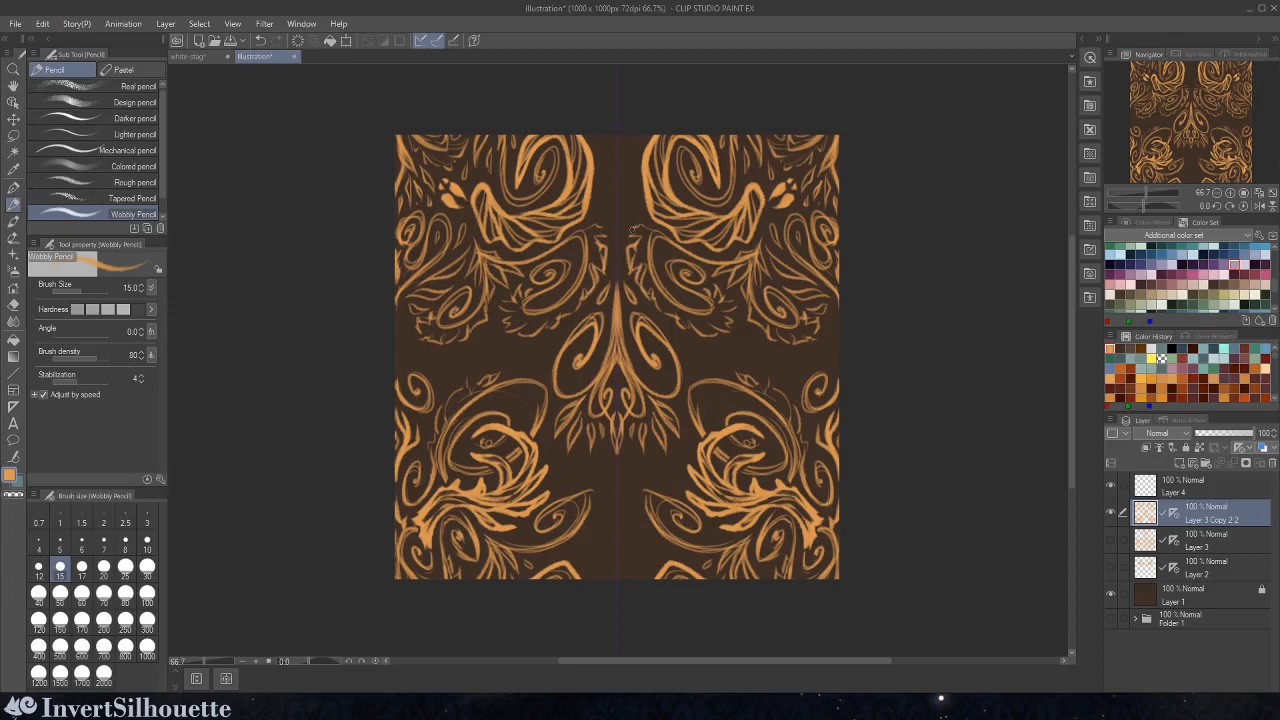
pyautogui.moveTo(620, 242); pyautogui.dragTo(640, 222)
# - Try to fill the gap between the two large upper spirals with mirrored curls, and undo those strokes
pyautogui.moveTo(650, 224)
pyautogui.mouseDown()
pyautogui.moveTo(623, 207)
pyautogui.moveTo(636, 172)
pyautogui.moveTo(624, 146)
pyautogui.moveTo(628, 176)
pyautogui.mouseUp()
pyautogui.moveTo(620, 180)
pyautogui.mouseDown()
pyautogui.moveTo(616, 200)
pyautogui.moveTo(627, 178)
pyautogui.moveTo(637, 200)
pyautogui.moveTo(629, 214)
pyautogui.mouseUp()
pyautogui.hotkey('ctrl', 'z')
pyautogui.hotkey('ctrl', 'z')
pyautogui.hotkey('ctrl', 'z')
pyautogui.hotkey('ctrl', 'z')
pyautogui.hotkey('ctrl', 'z')
pyautogui.hotkey('ctrl', 'z')
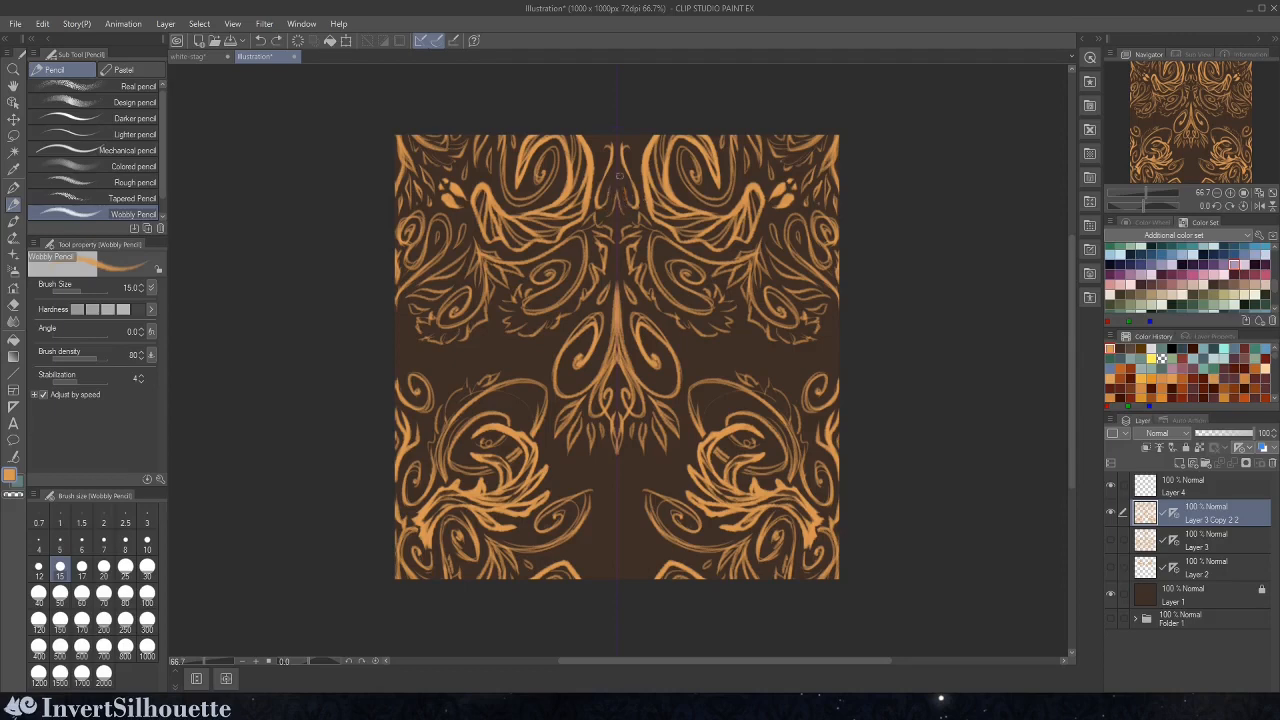
pyautogui.hotkey('ctrl', 'z')
pyautogui.hotkey('ctrl', 'z')
# - Pencil a mirrored curling ornament and a small V below the central motif, and add leaf shapes in the gaps on both sides
pyautogui.moveTo(580, 474)
pyautogui.mouseDown()
pyautogui.moveTo(566, 464)
pyautogui.moveTo(608, 504)
pyautogui.mouseUp()
pyautogui.moveTo(556, 472)
pyautogui.mouseDown()
pyautogui.moveTo(598, 474)
pyautogui.moveTo(610, 498)
pyautogui.mouseUp()
pyautogui.moveTo(604, 455)
pyautogui.mouseDown()
pyautogui.moveTo(617, 520)
pyautogui.moveTo(595, 510)
pyautogui.mouseUp()
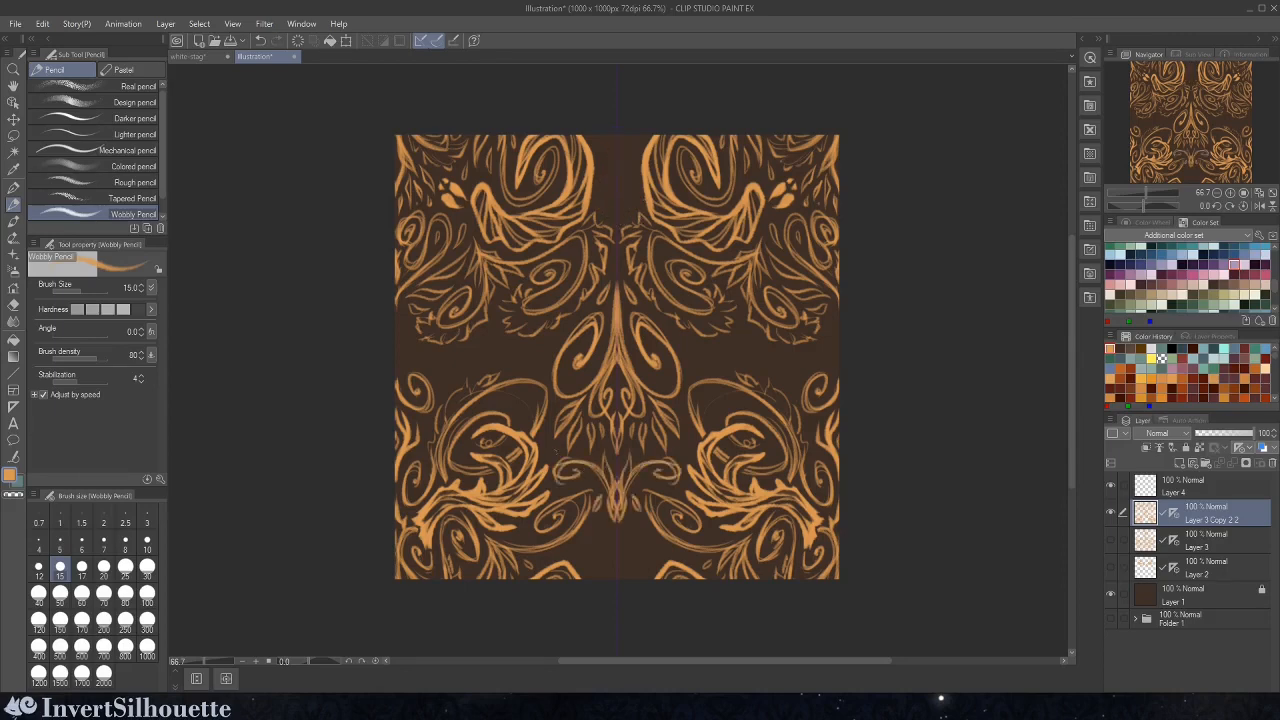
pyautogui.moveTo(558, 446); pyautogui.dragTo(554, 454)
pyautogui.moveTo(602, 528); pyautogui.dragTo(617, 552)
pyautogui.moveTo(676, 348)
pyautogui.mouseDown()
pyautogui.moveTo(708, 355)
pyautogui.moveTo(741, 343)
pyautogui.moveTo(741, 360)
pyautogui.moveTo(789, 365)
pyautogui.moveTo(790, 380)
pyautogui.moveTo(814, 361)
pyautogui.mouseUp()
pyautogui.hotkey('ctrl', 'z')
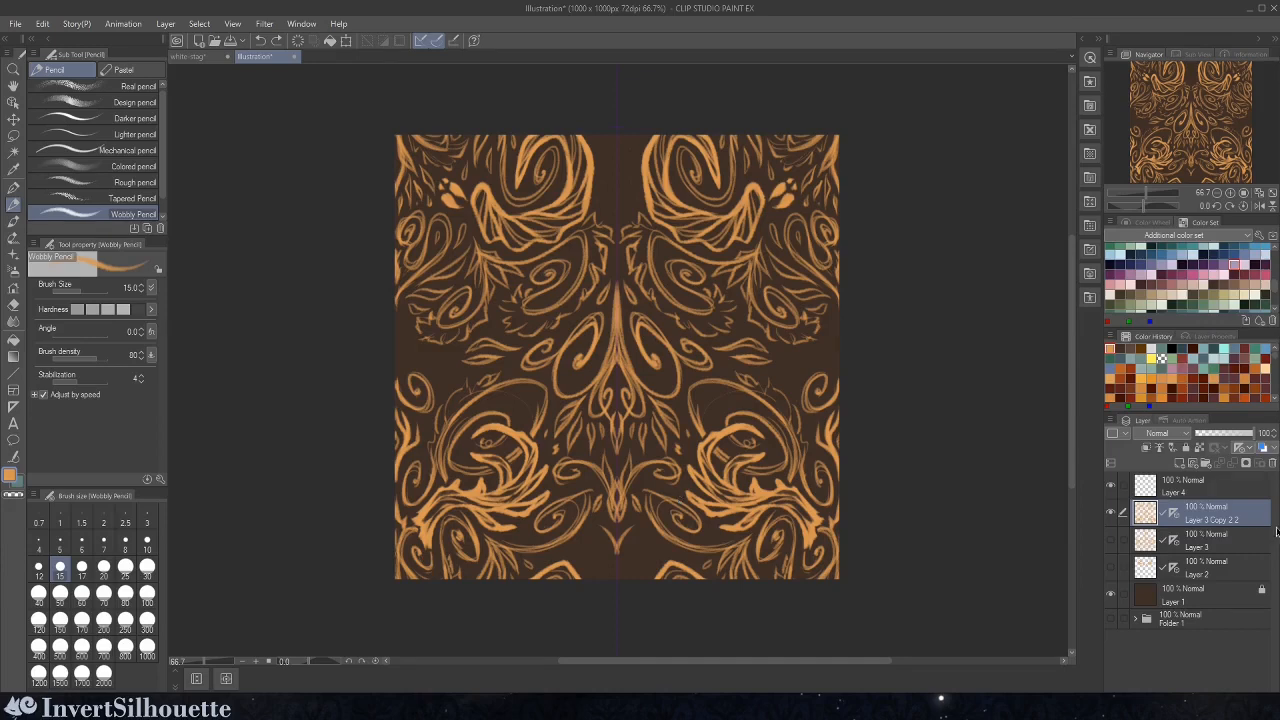
# - Duplicate Layer 3 Copy 2 2 and move the copy's symmetrical ruler onto Layer 4
pyautogui.rightClick(1210, 517)
pyautogui.click(1181, 255)
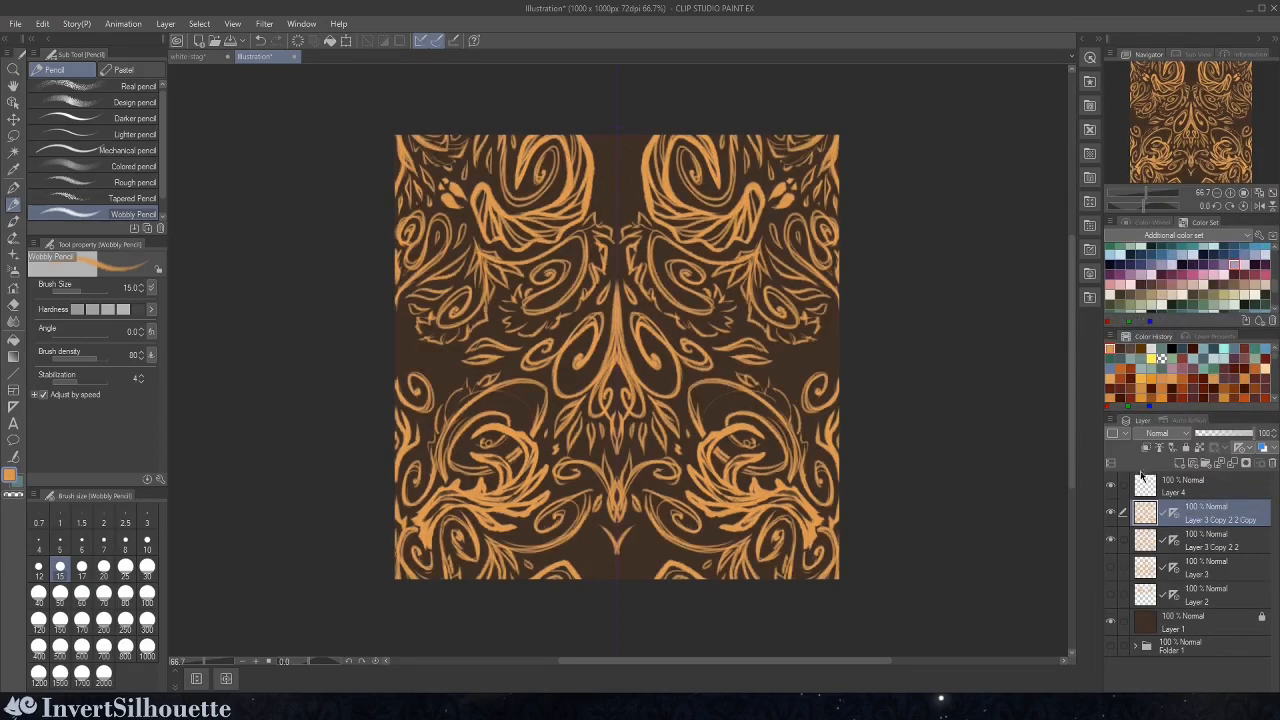
pyautogui.moveTo(1175, 521); pyautogui.dragTo(1180, 497)
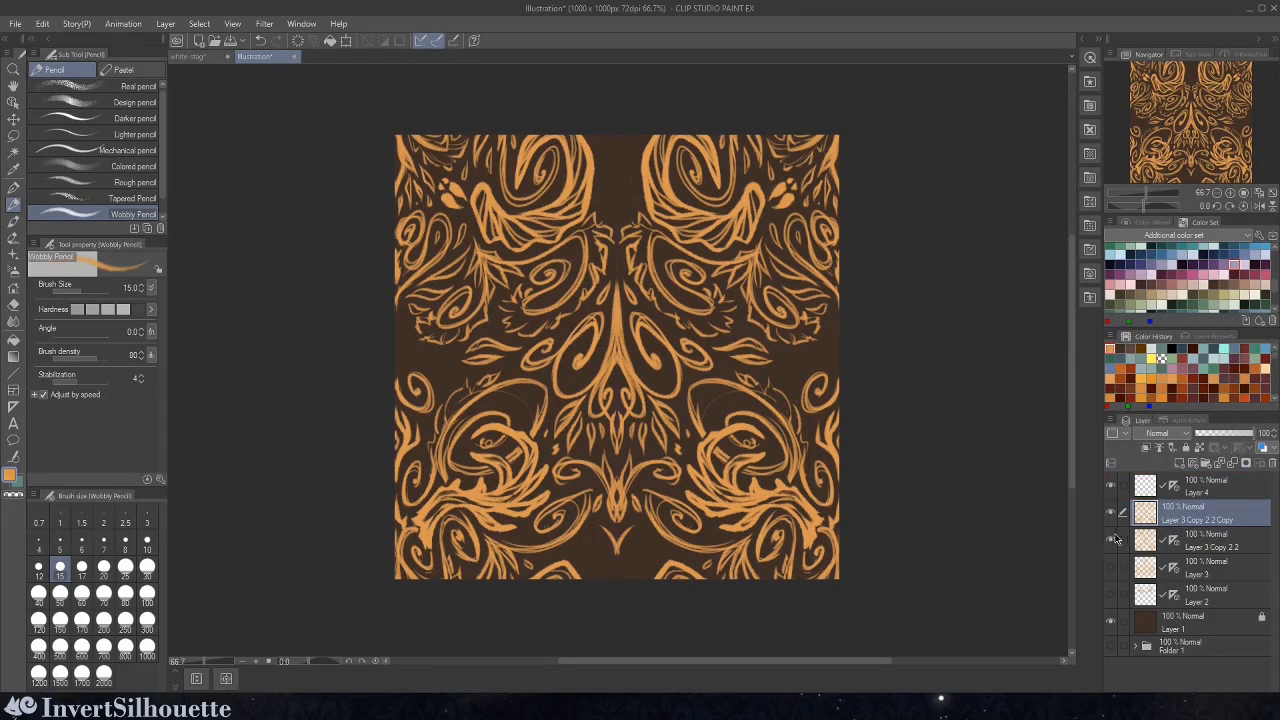
# - Hide Layer 3 Copy 2 2 and convert its copy to an image material layer
pyautogui.rightClick(1177, 518)
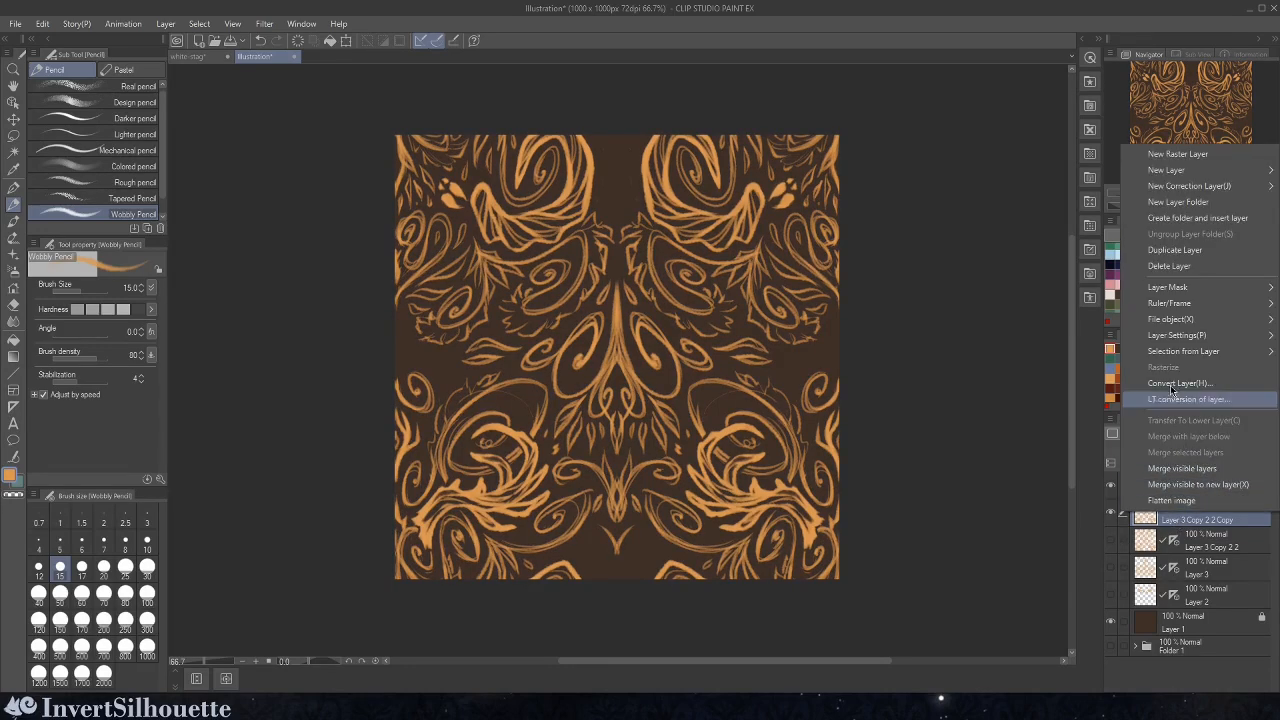
pyautogui.click(1180, 396)
pyautogui.click(645, 313)
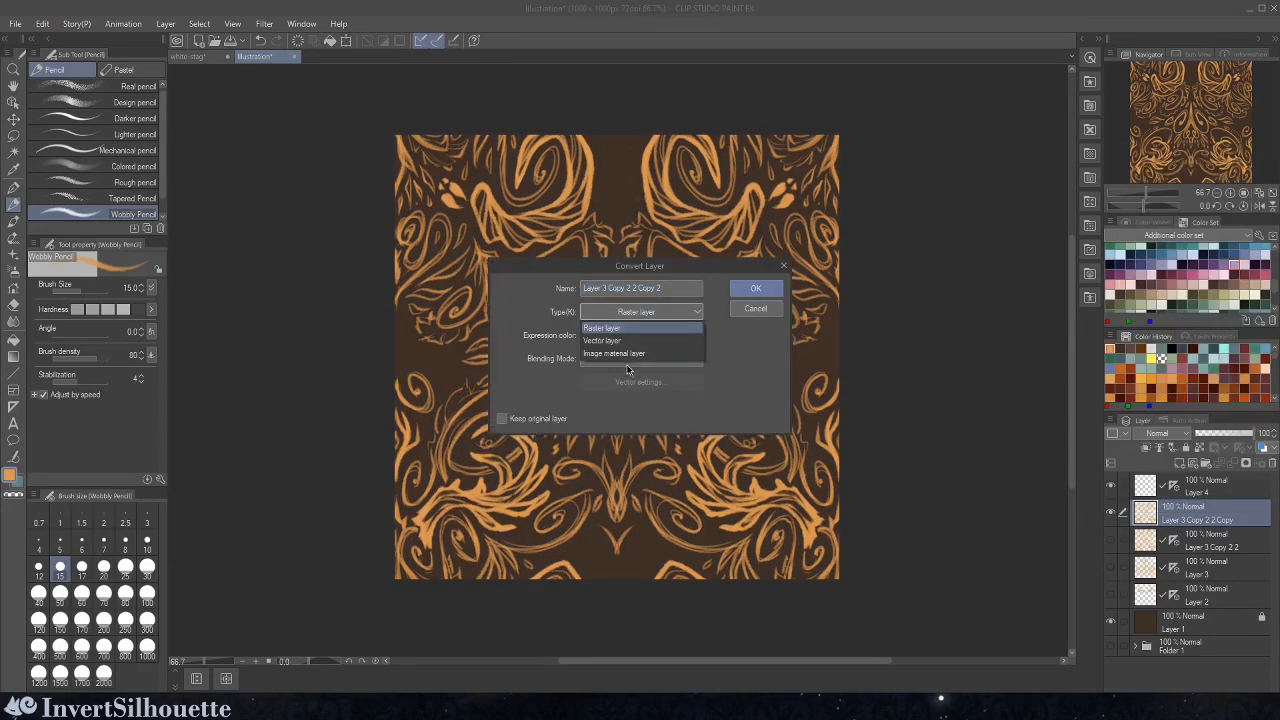
pyautogui.click(614, 353)
pyautogui.click(755, 288)
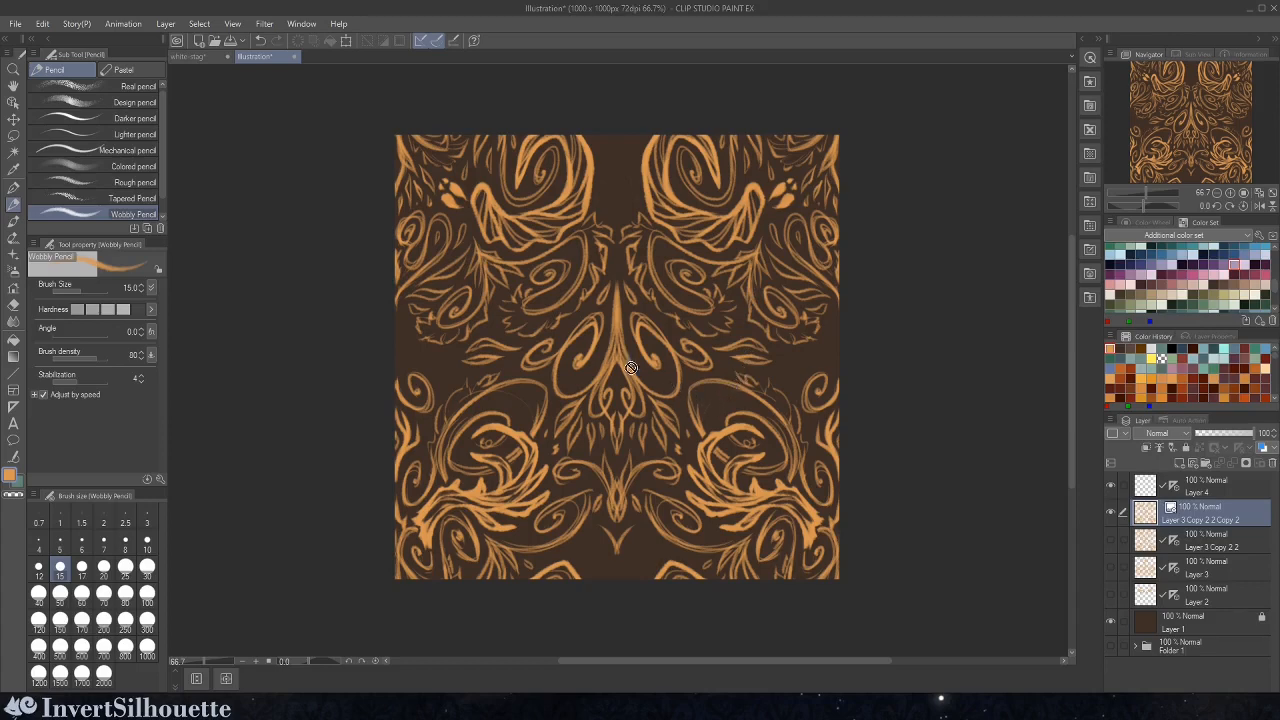
# - Turn on tiling for the image material copy and shift it half a tile horizontally so its side edges meet at the canvas centre
pyautogui.click(13, 103)
pyautogui.click(43, 455)
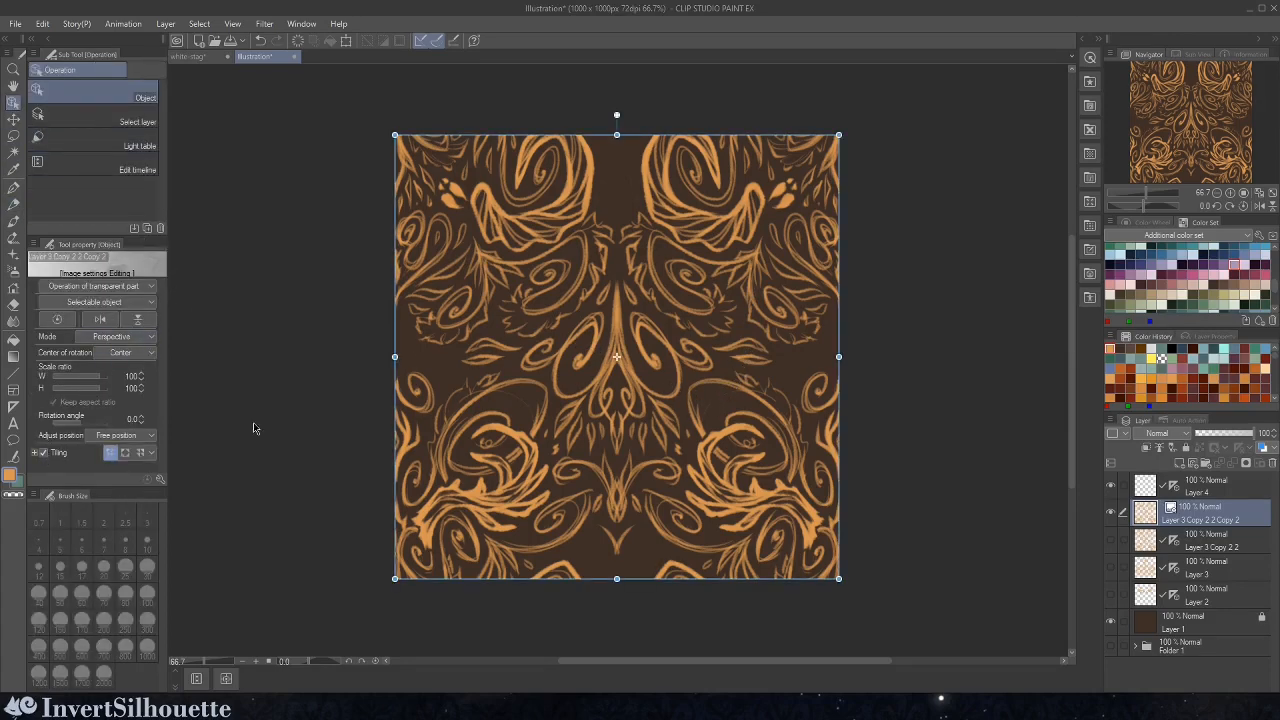
pyautogui.moveTo(442, 408); pyautogui.dragTo(663, 421)
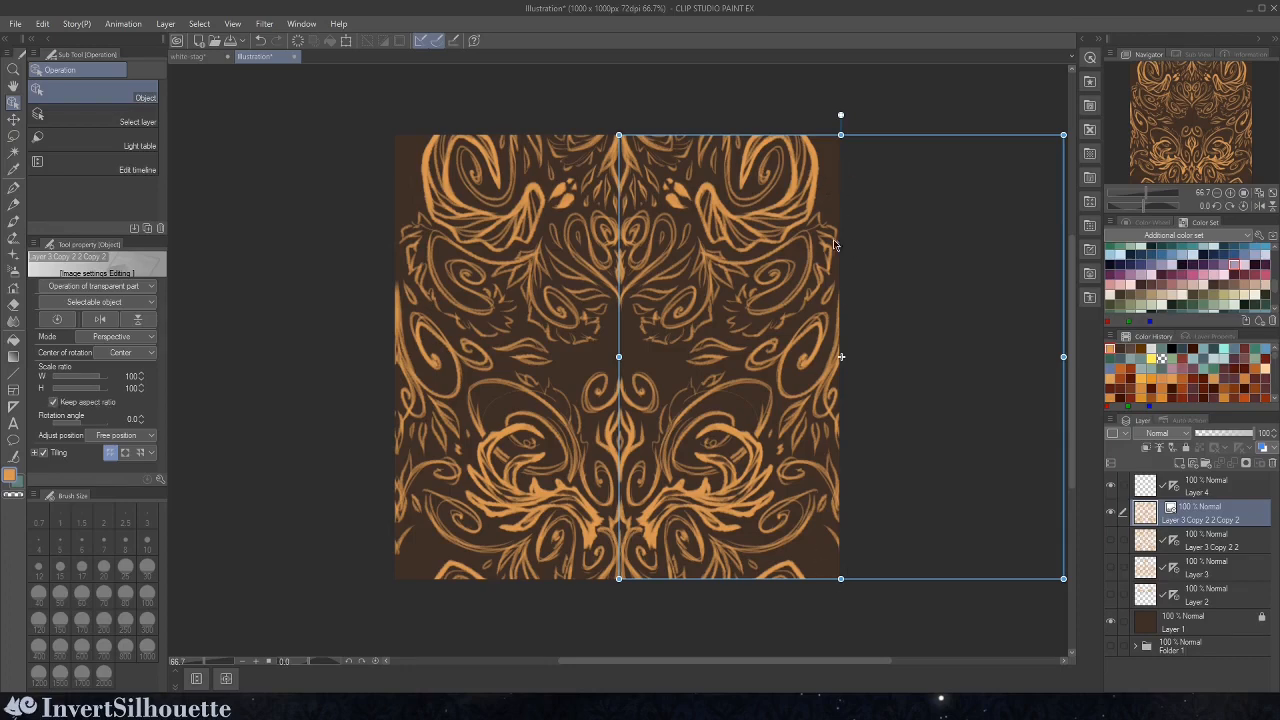
# - Convert the shifted, tiled copy to a raster layer
pyautogui.rightClick(1204, 516)
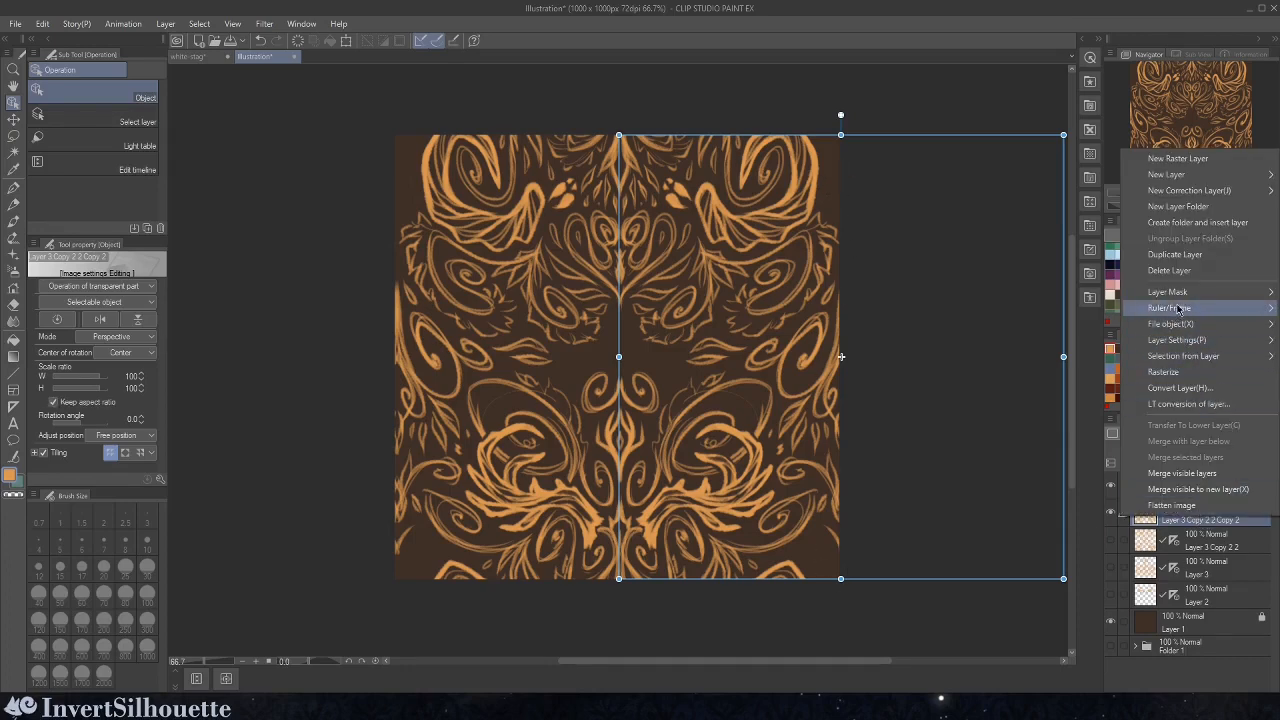
pyautogui.click(1182, 388)
pyautogui.click(667, 315)
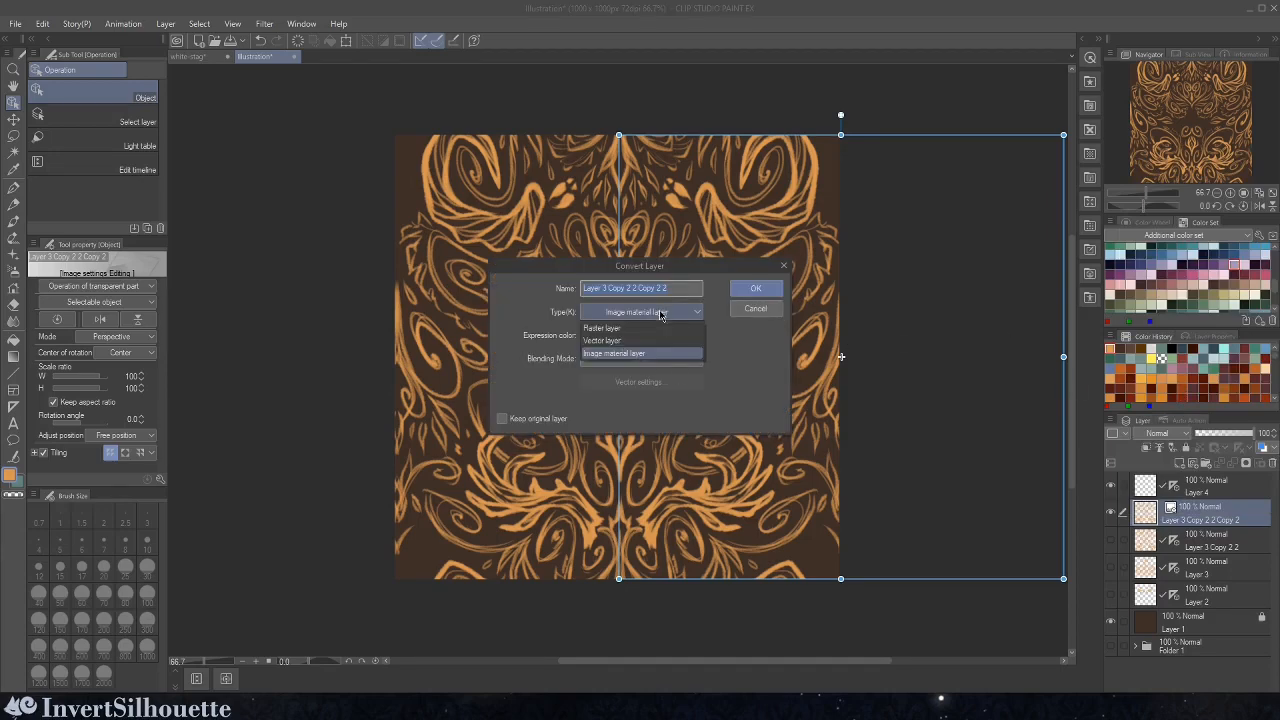
pyautogui.click(650, 330)
pyautogui.click(756, 288)
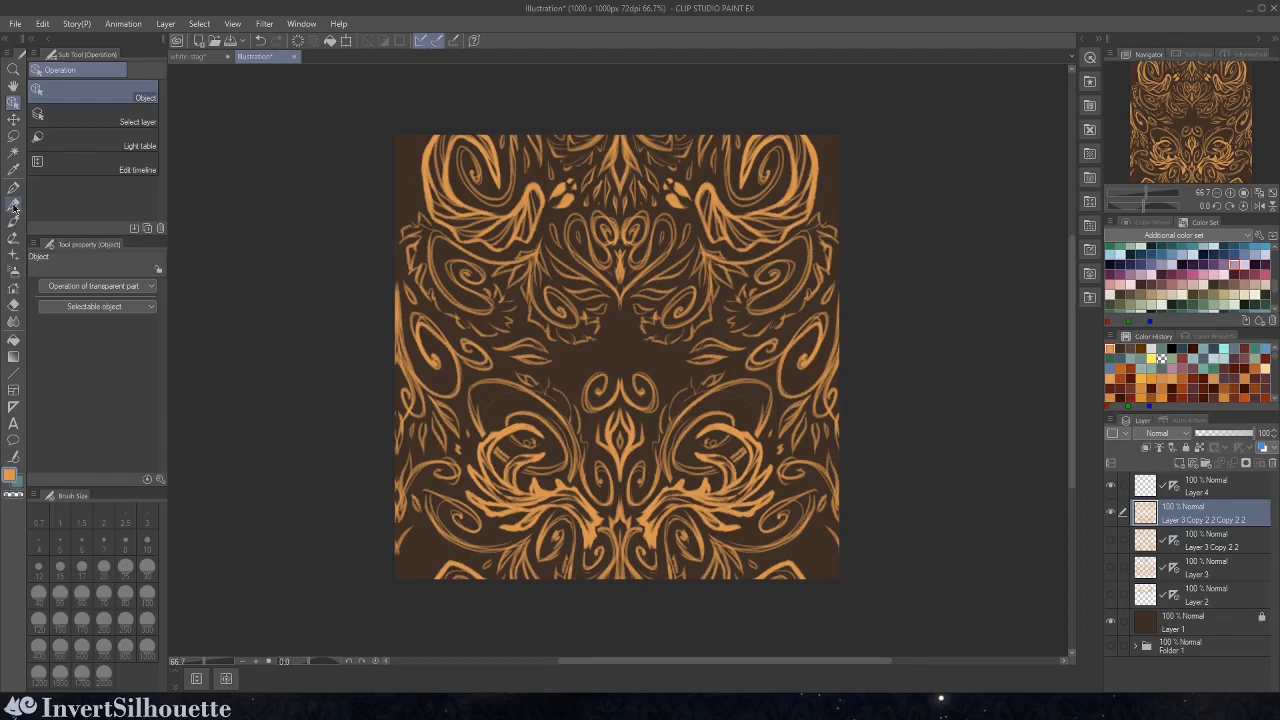
pyautogui.click(14, 204)
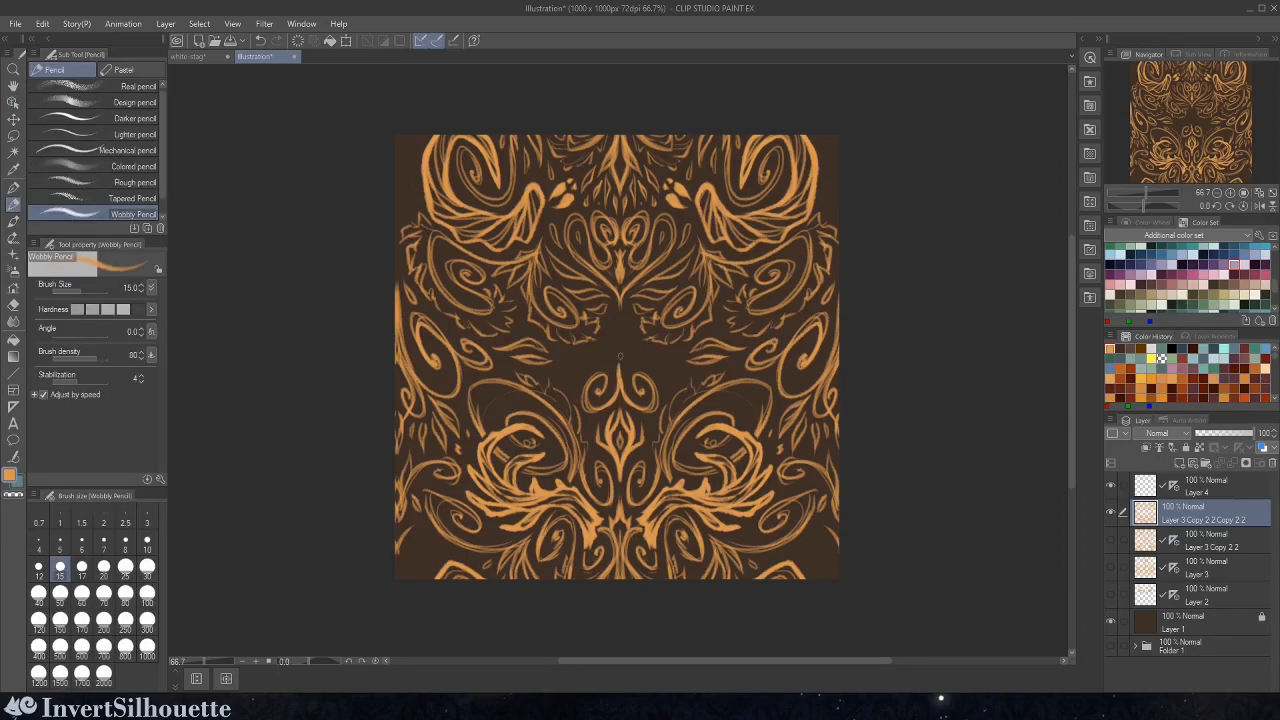
pyautogui.moveTo(627, 366); pyautogui.dragTo(619, 331)
pyautogui.moveTo(618, 388)
pyautogui.mouseDown()
pyautogui.moveTo(621, 333)
pyautogui.moveTo(628, 343)
pyautogui.mouseUp()
# - Try to align the symmetrical ruler with the ornament's centre by placing it on the rasterized layer and using Move layer
pyautogui.click(1168, 486)
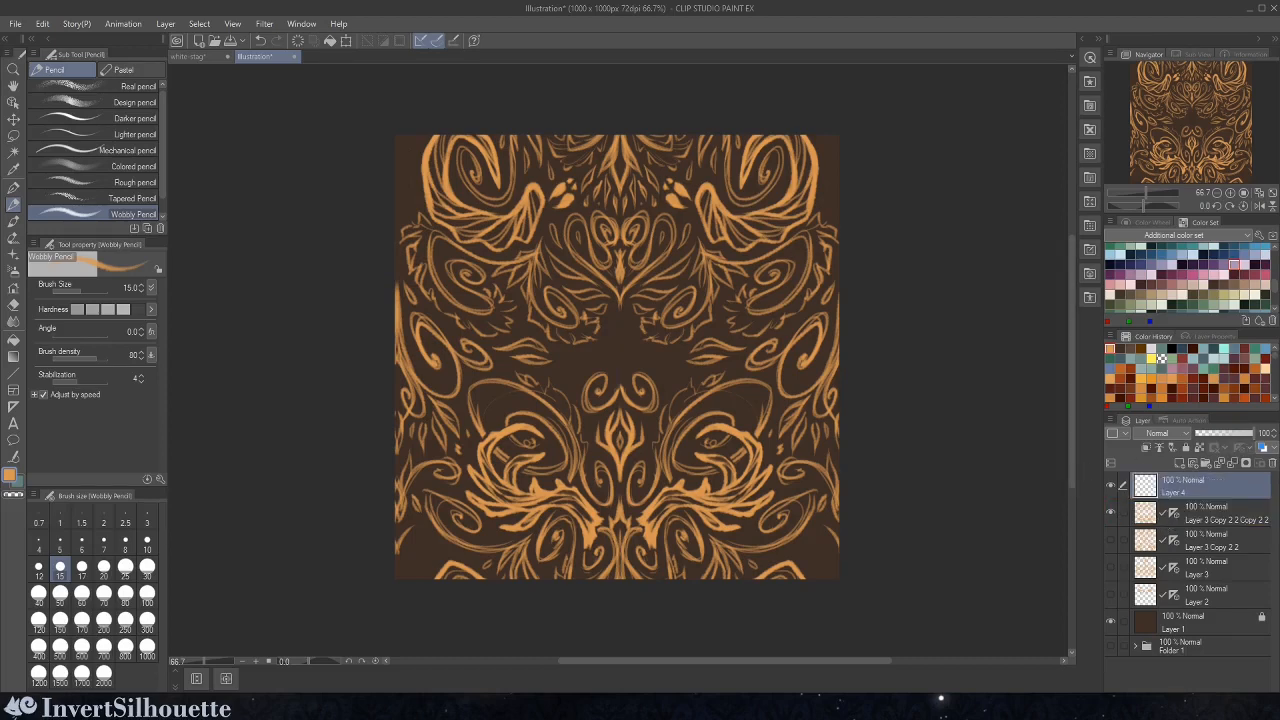
pyautogui.click(1224, 521)
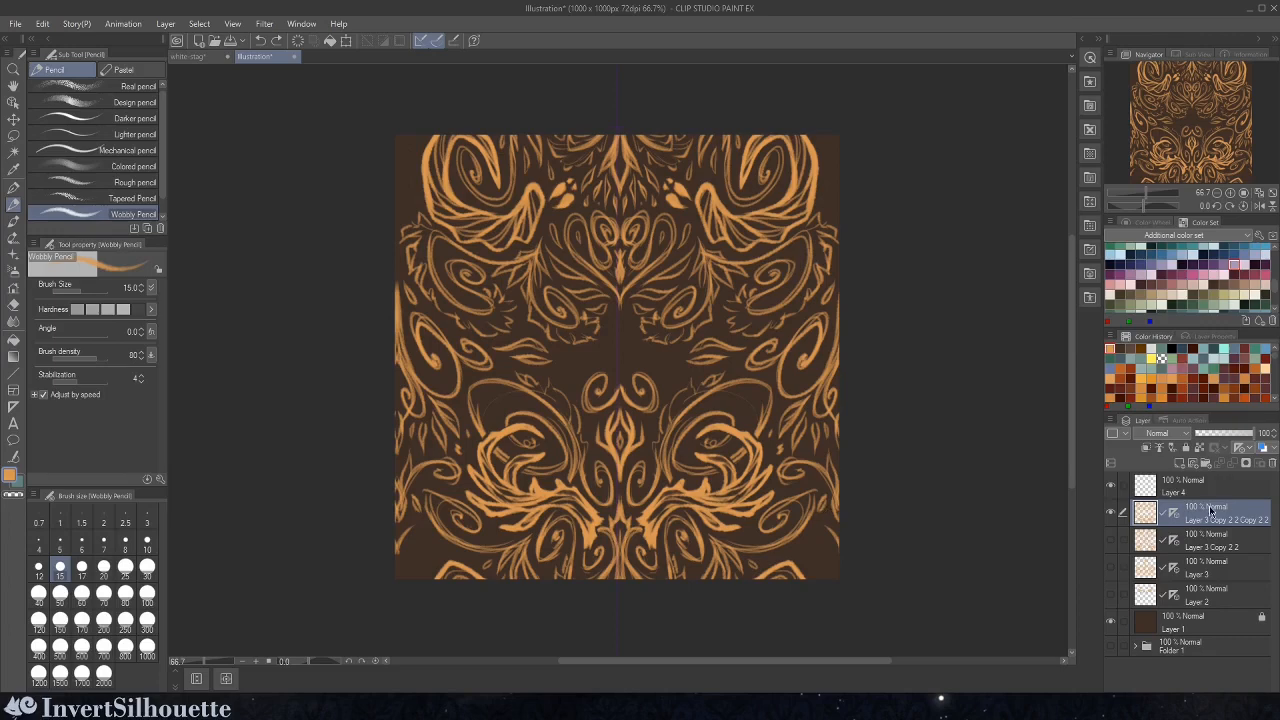
pyautogui.click(1173, 512)
pyautogui.click(14, 407)
pyautogui.click(14, 121)
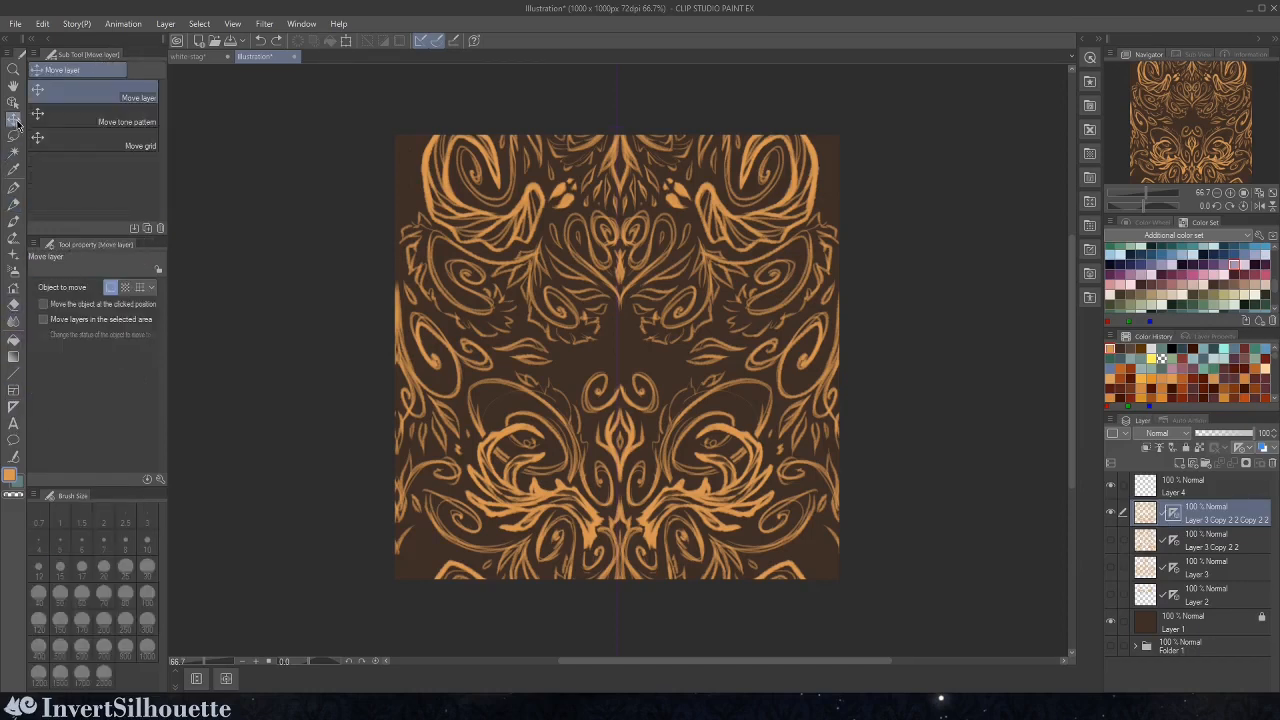
pyautogui.moveTo(620, 328); pyautogui.dragTo(622, 327)
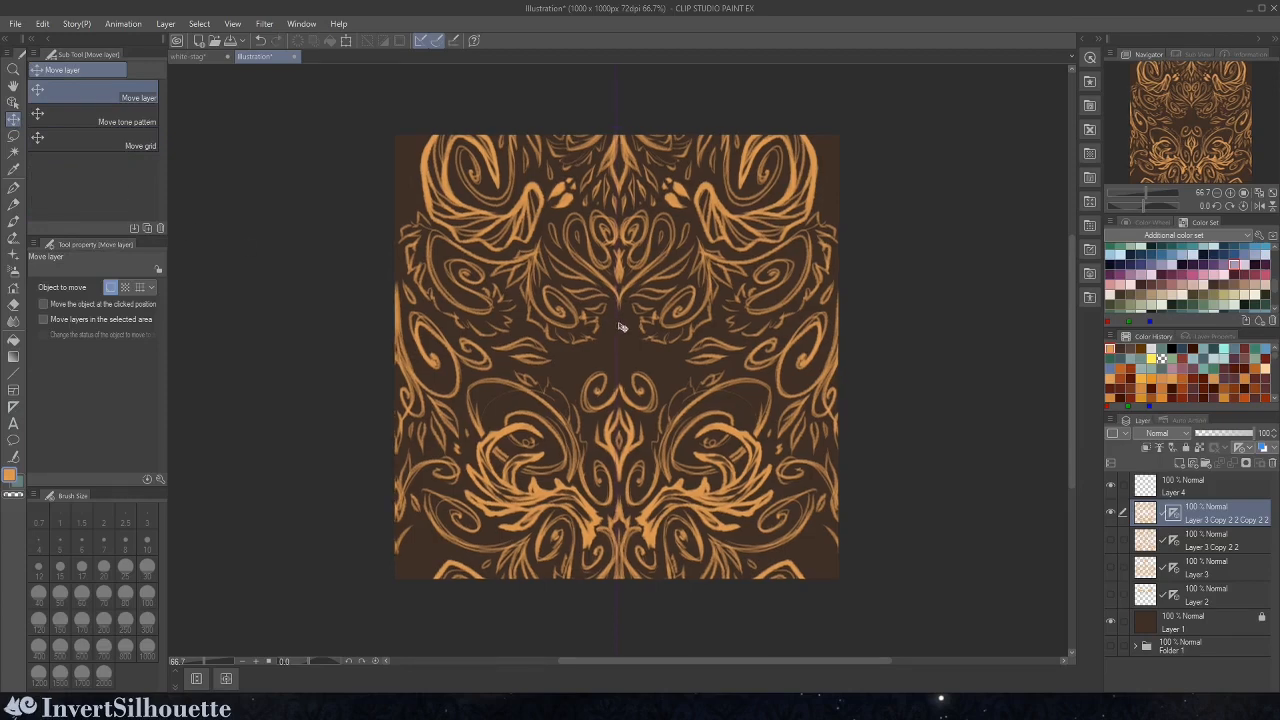
pyautogui.hotkey('ctrl', 'z')
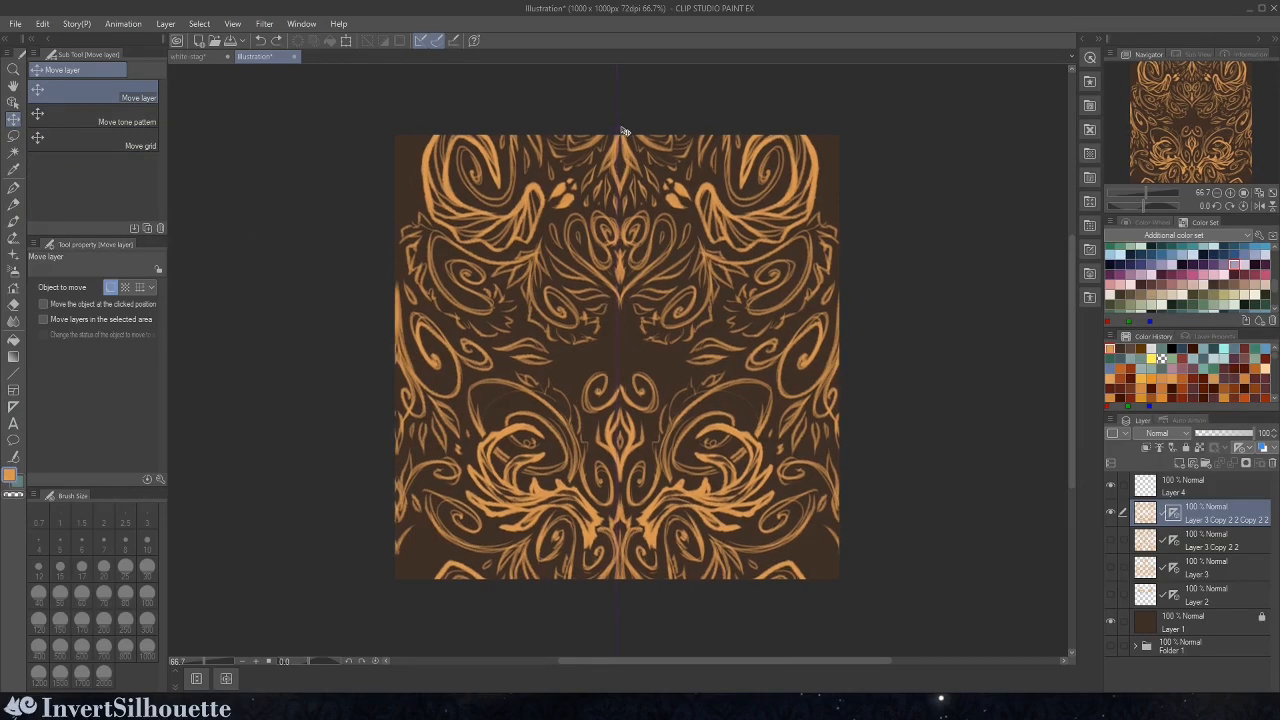
pyautogui.moveTo(619, 130); pyautogui.dragTo(608, 137)
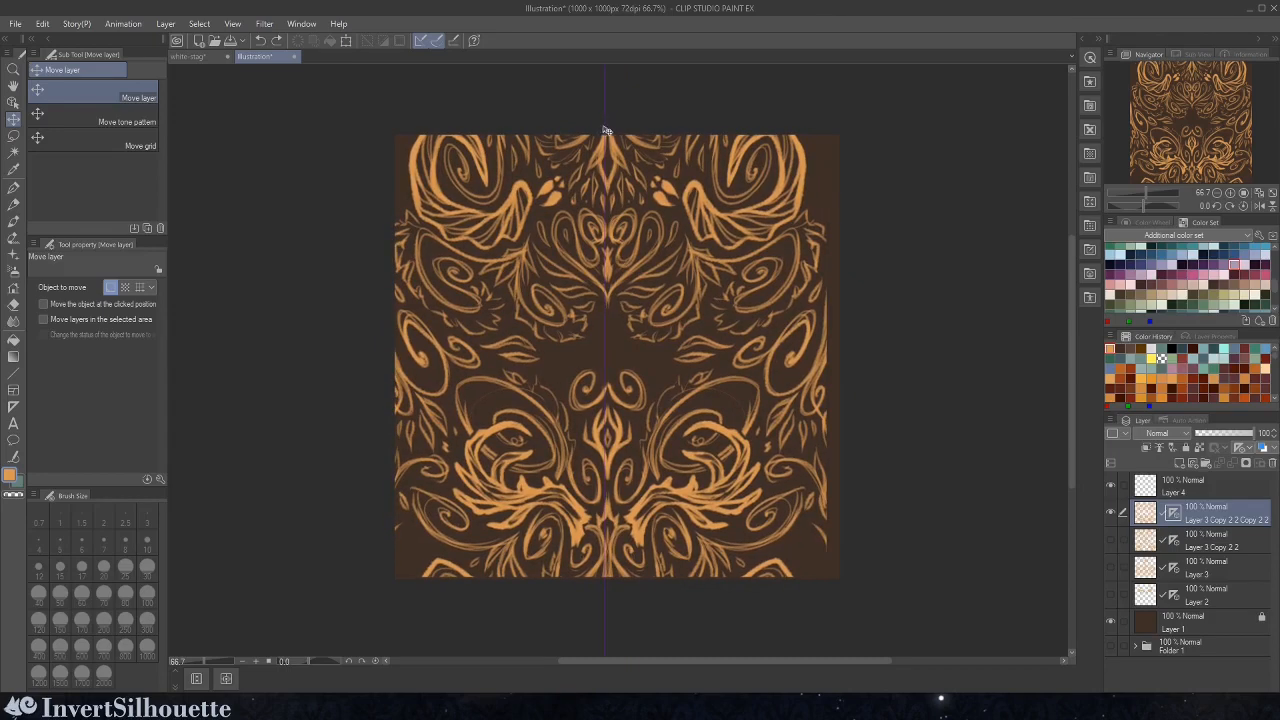
pyautogui.hotkey('ctrl', 'z')
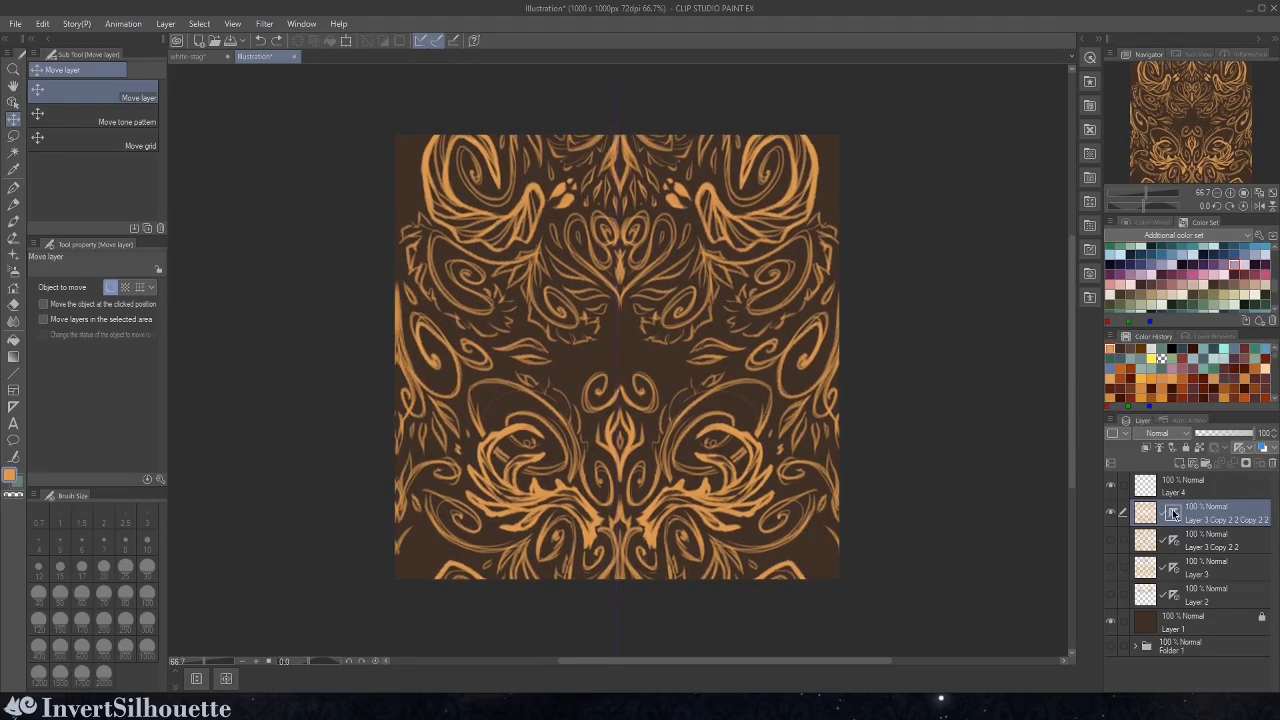
# - Put the symmetrical ruler on Layer 4, align it with the ornament's centre line, and select the rasterized ornament layer
pyautogui.moveTo(1177, 497); pyautogui.dragTo(1177, 490)
pyautogui.click(1202, 493)
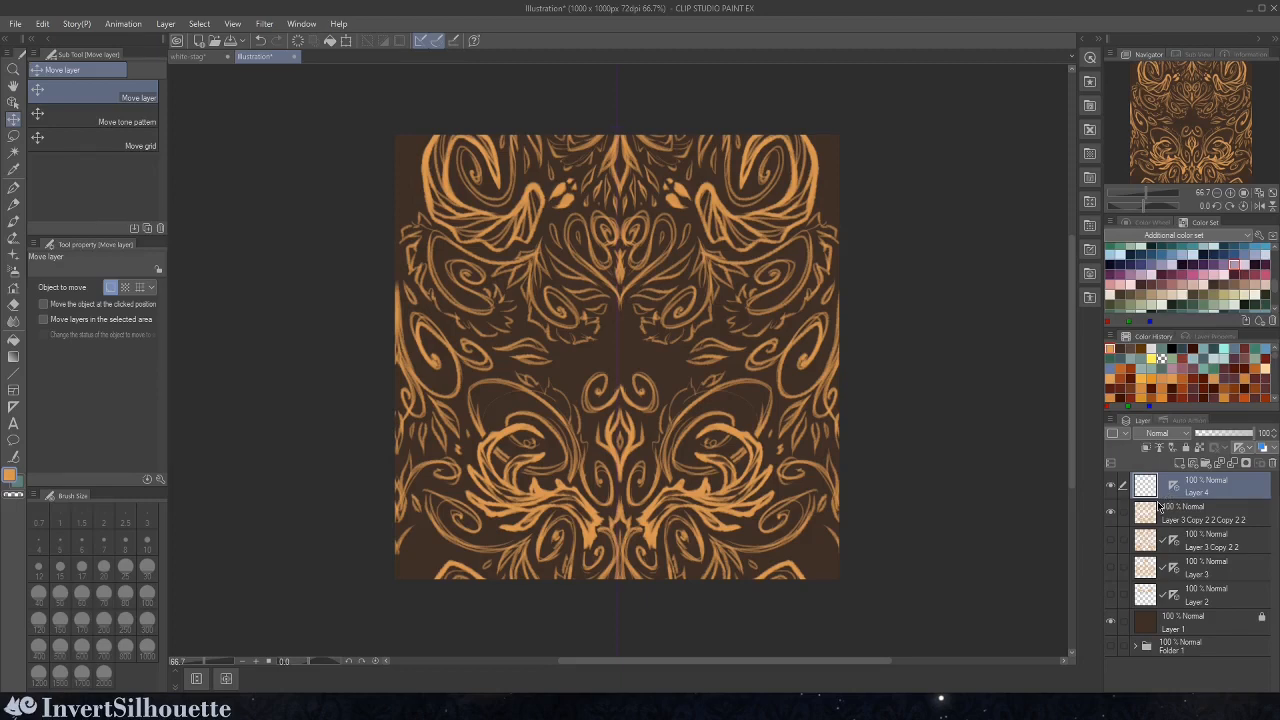
pyautogui.click(1112, 513)
pyautogui.click(1112, 513)
pyautogui.click(1197, 520)
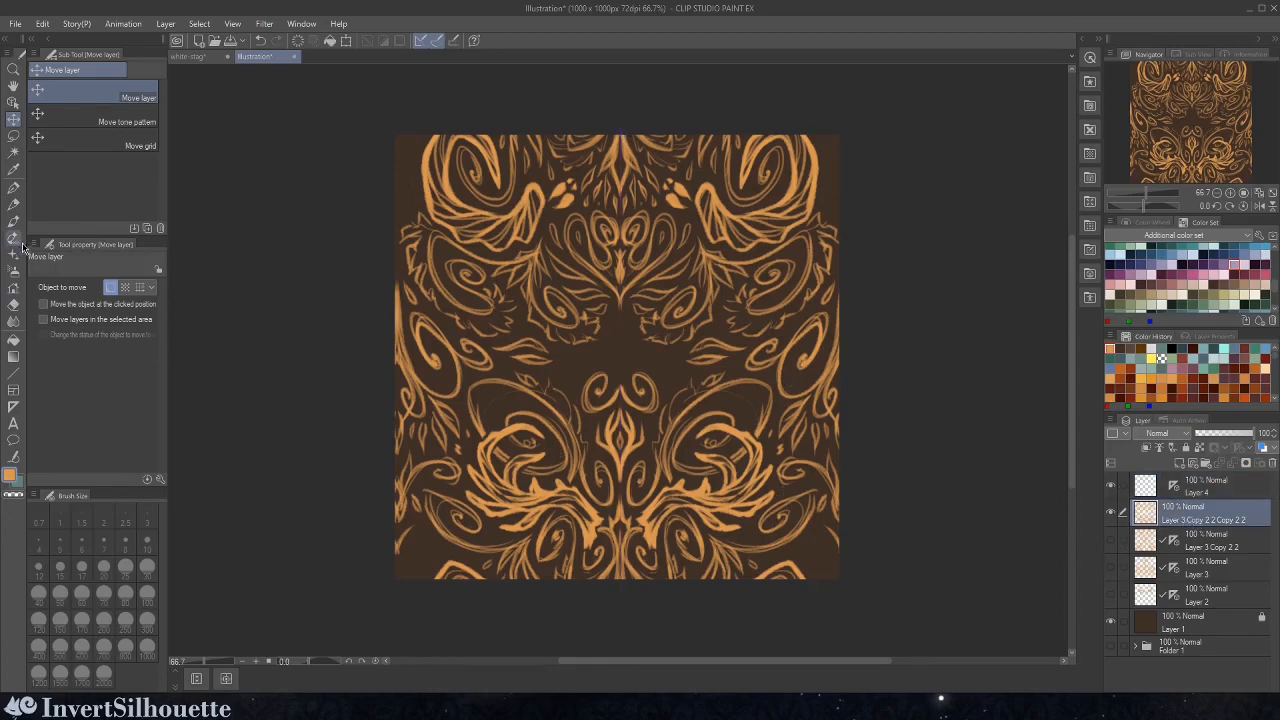
# - Move the aligned ruler onto the ornament layer and pencil a pointed teardrop and small mirrored leaves into the central gaps
pyautogui.click(13, 204)
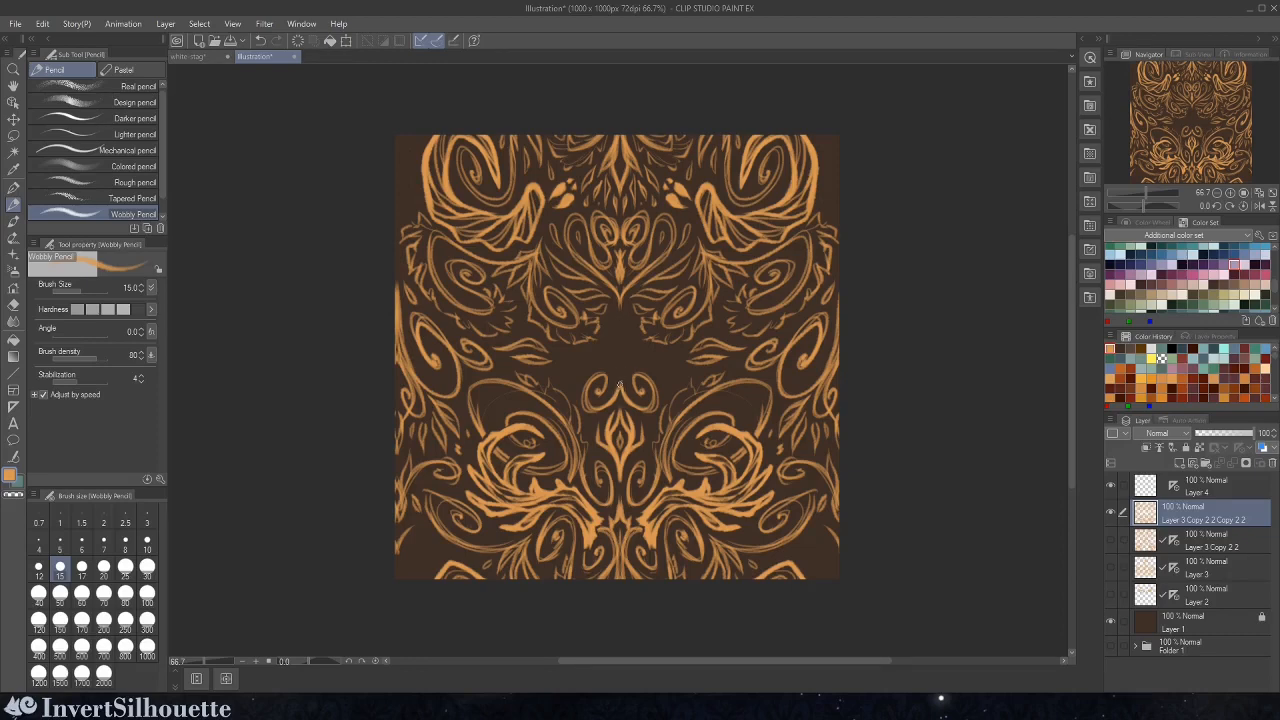
pyautogui.moveTo(1174, 486); pyautogui.dragTo(1180, 515)
pyautogui.moveTo(619, 385)
pyautogui.mouseDown()
pyautogui.moveTo(621, 322)
pyautogui.moveTo(620, 374)
pyautogui.mouseUp()
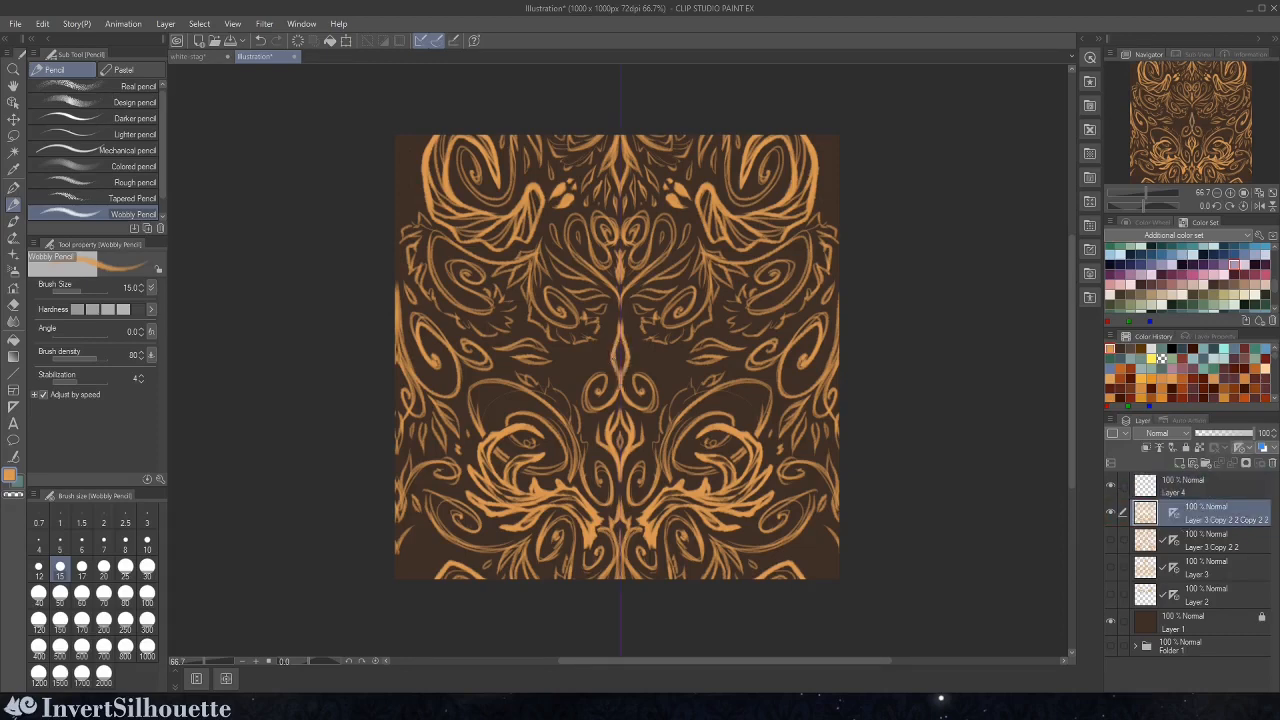
pyautogui.moveTo(603, 322)
pyautogui.mouseDown()
pyautogui.moveTo(615, 370)
pyautogui.moveTo(587, 355)
pyautogui.moveTo(559, 375)
pyautogui.mouseUp()
pyautogui.moveTo(576, 381); pyautogui.dragTo(570, 385)
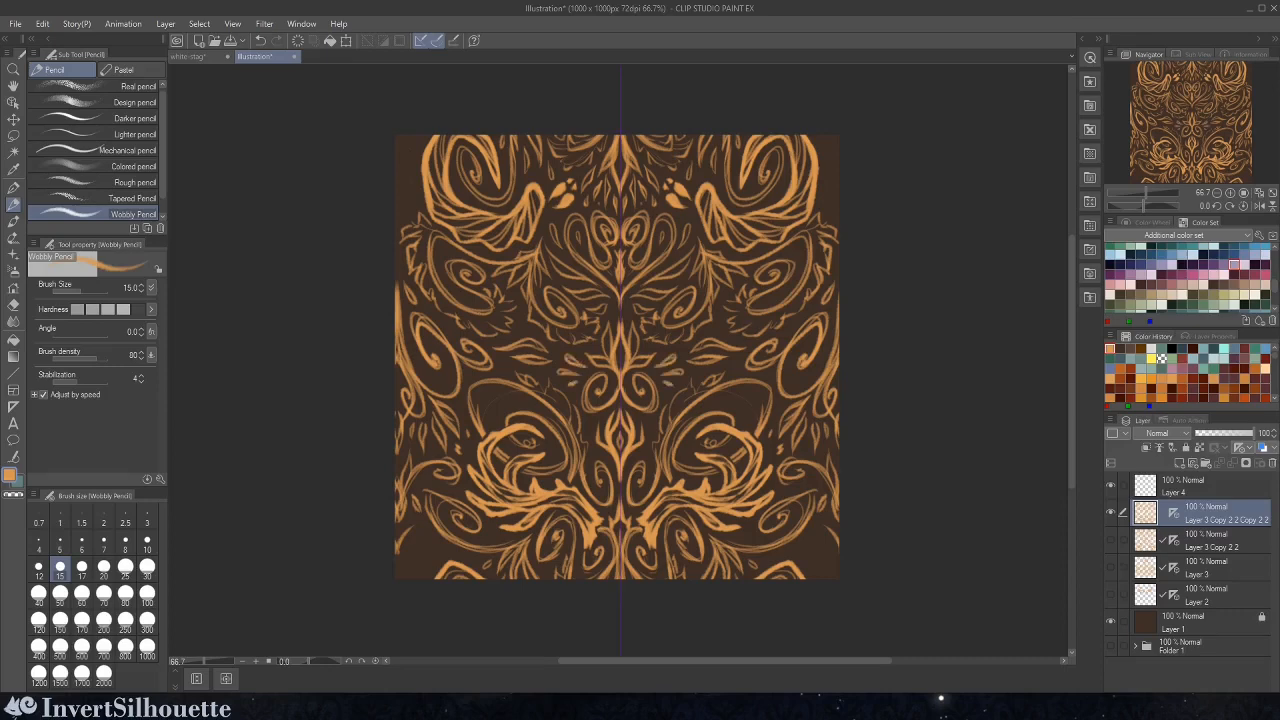
pyautogui.moveTo(724, 387)
pyautogui.mouseDown()
pyautogui.moveTo(760, 420)
pyautogui.moveTo(736, 399)
pyautogui.mouseUp()
# - Duplicate the filled ornament layer and convert the copy to an image material layer
pyautogui.rightClick(1170, 520)
pyautogui.click(1180, 280)
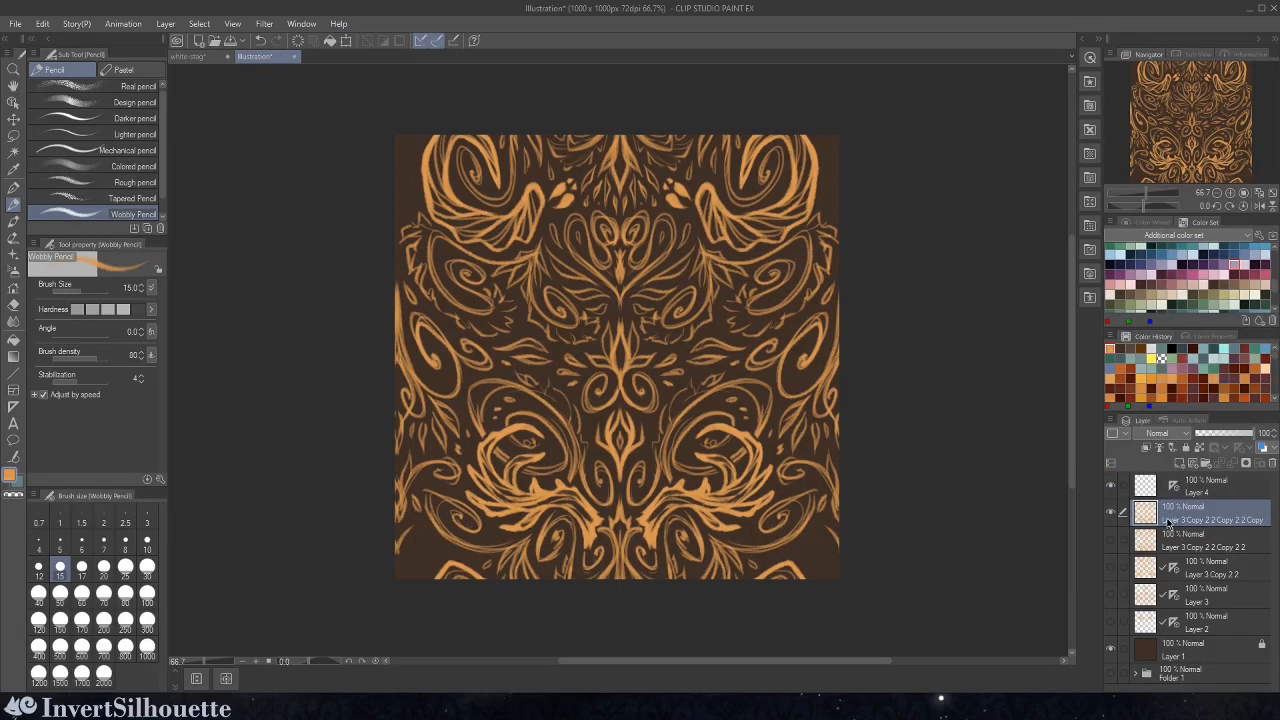
pyautogui.rightClick(1180, 520)
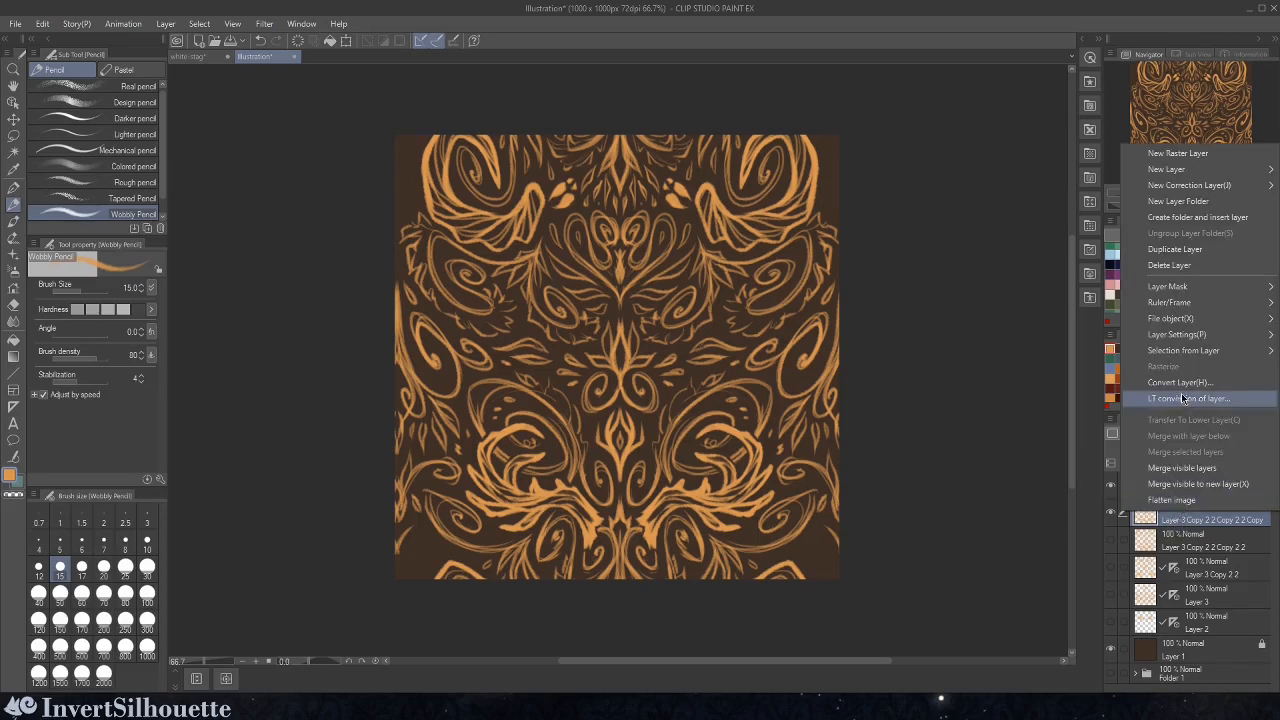
pyautogui.click(1147, 397)
pyautogui.click(672, 312)
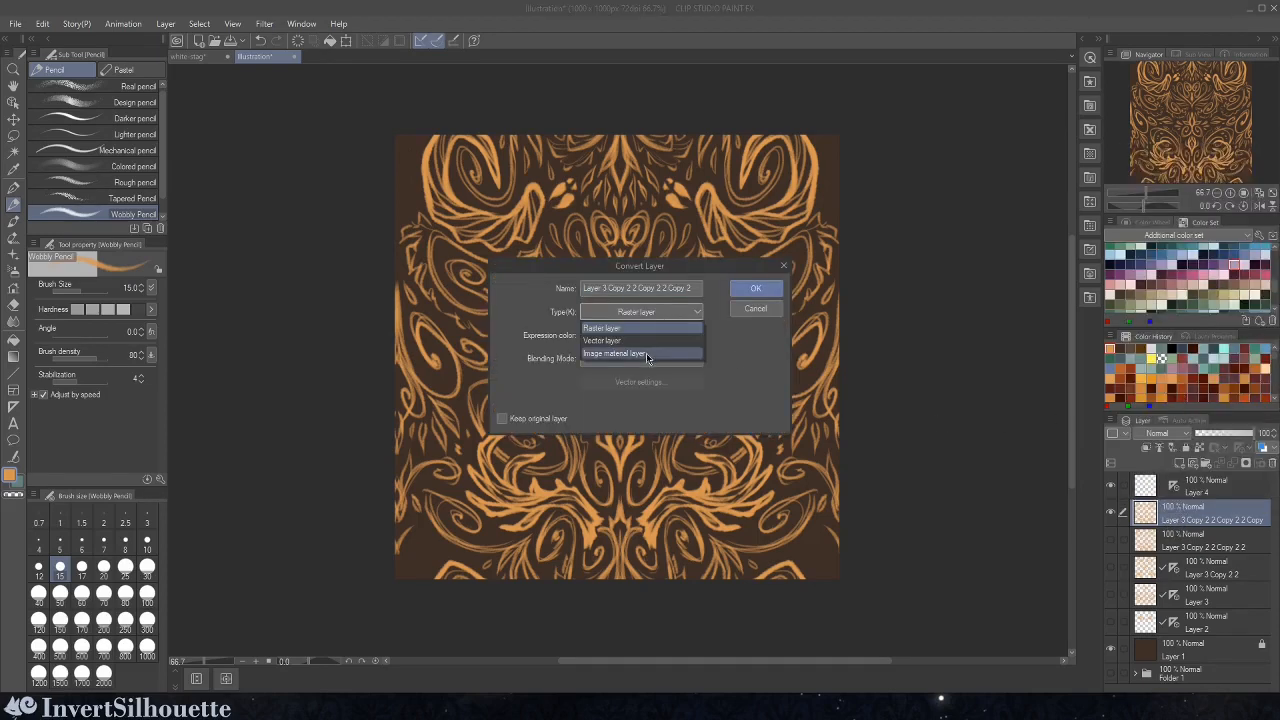
pyautogui.click(660, 358)
pyautogui.click(757, 290)
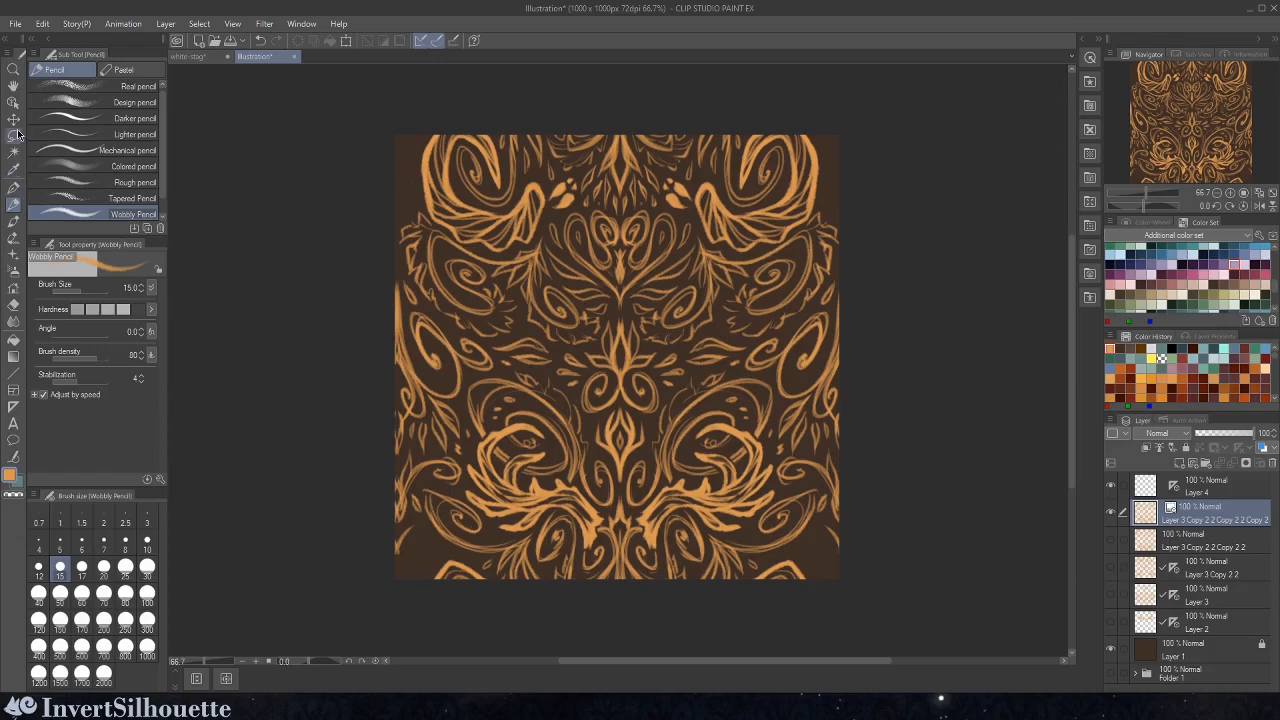
# - Turn on tiling for the image material copy and offset it half a tile horizontally and half a tile vertically
pyautogui.click(13, 103)
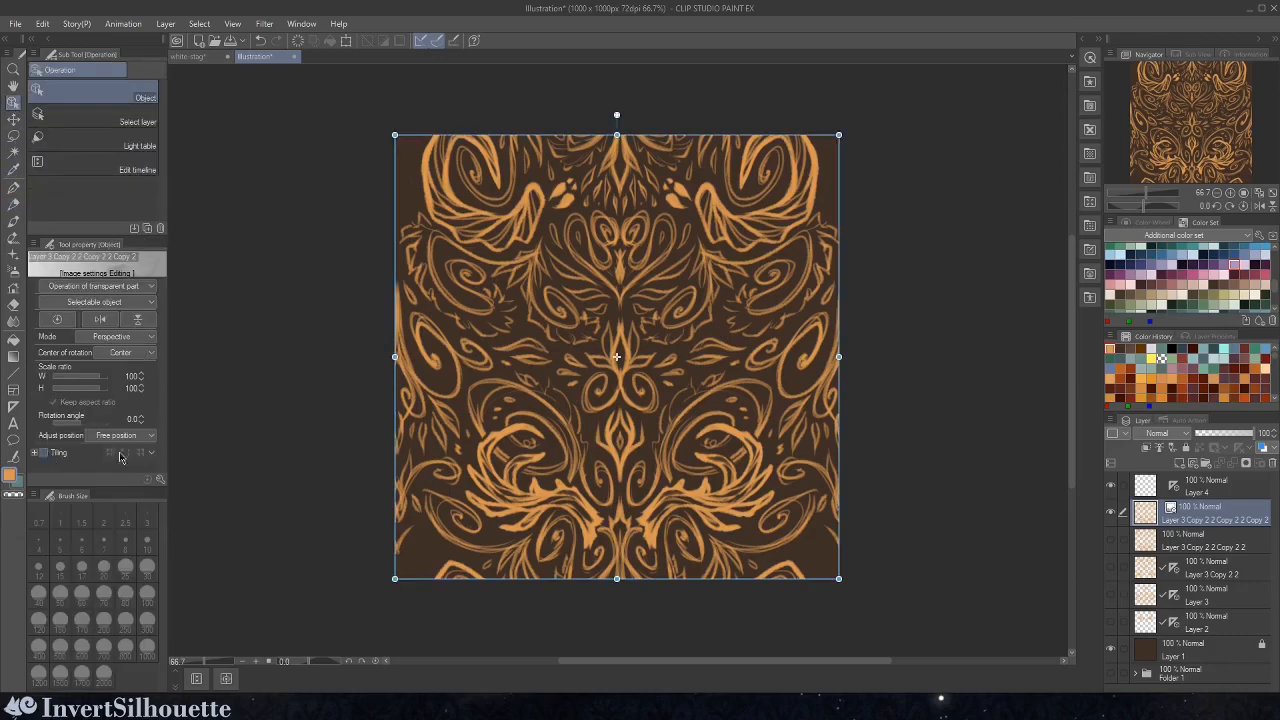
pyautogui.click(45, 454)
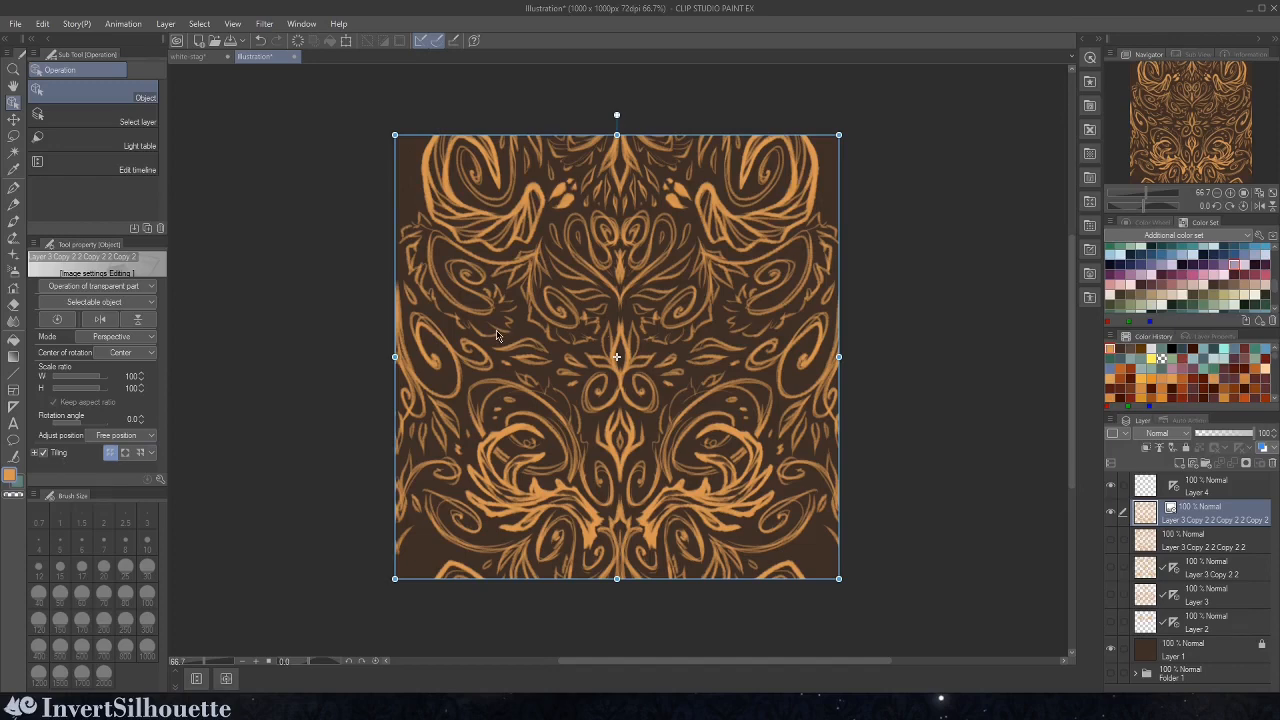
pyautogui.moveTo(503, 337); pyautogui.dragTo(710, 329)
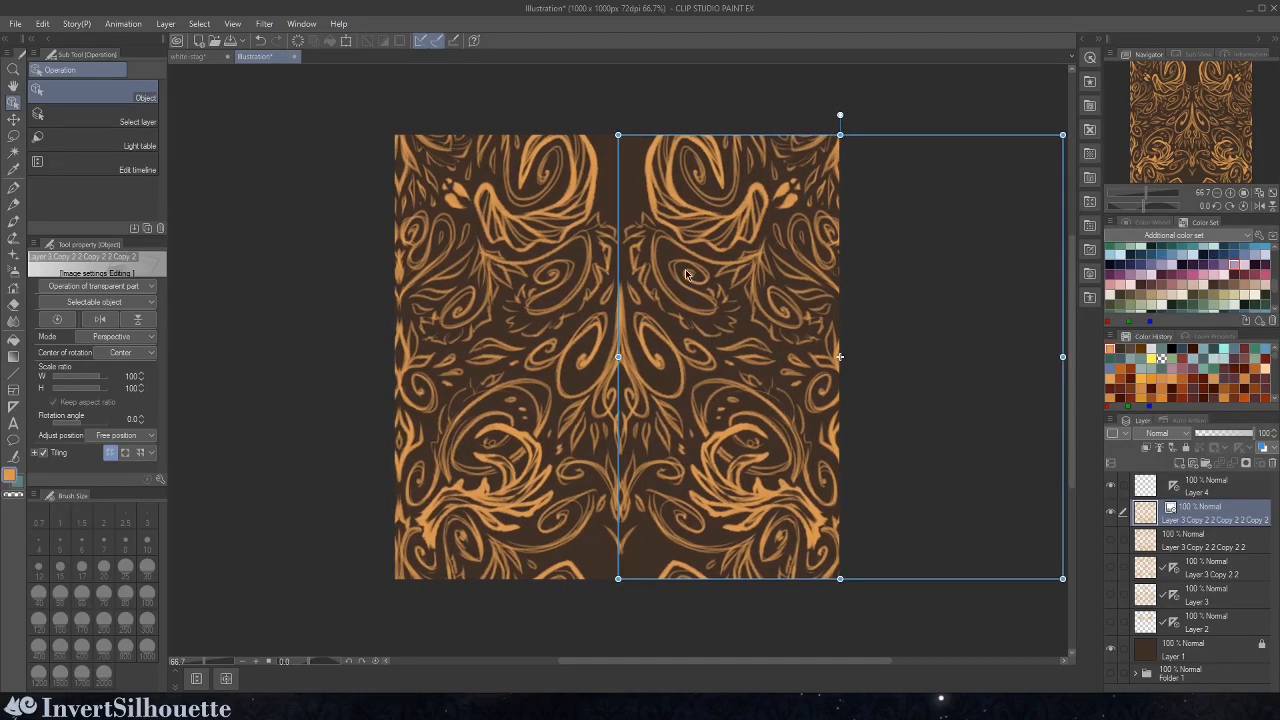
pyautogui.moveTo(686, 274); pyautogui.dragTo(703, 484)
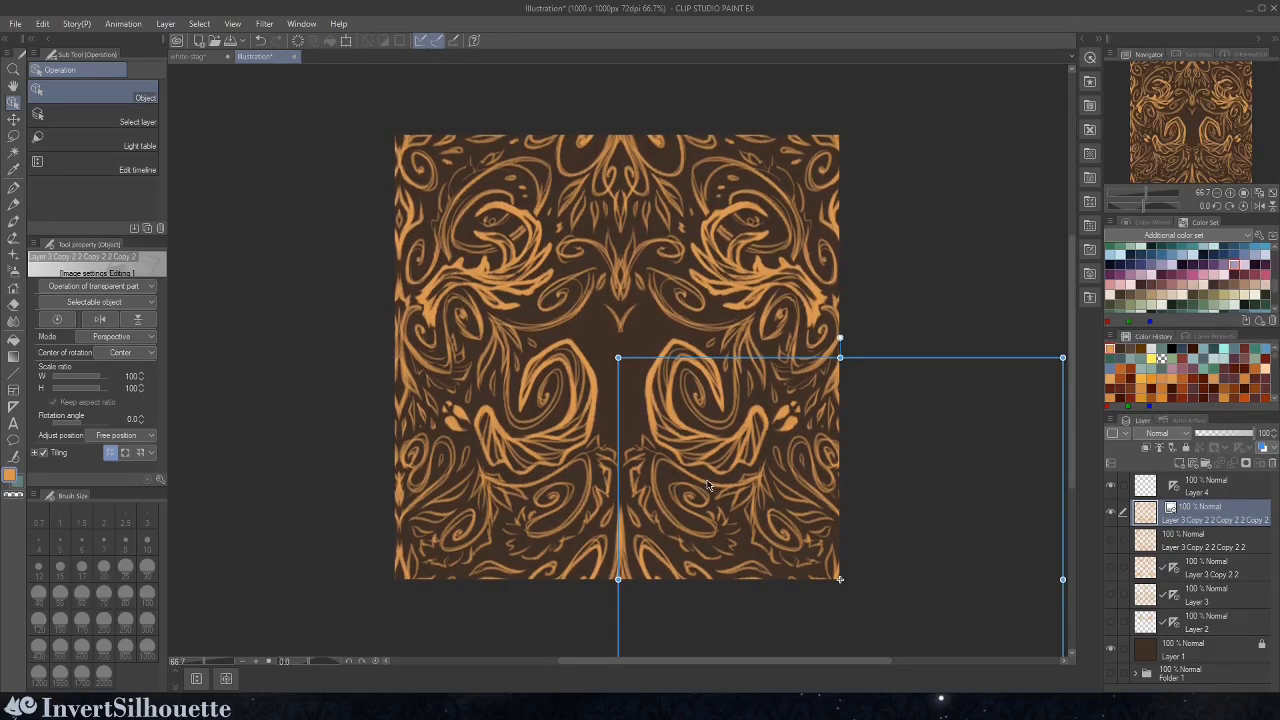
# - Convert the offset image material layer to a raster layer
pyautogui.rightClick(1201, 519)
pyautogui.click(1166, 388)
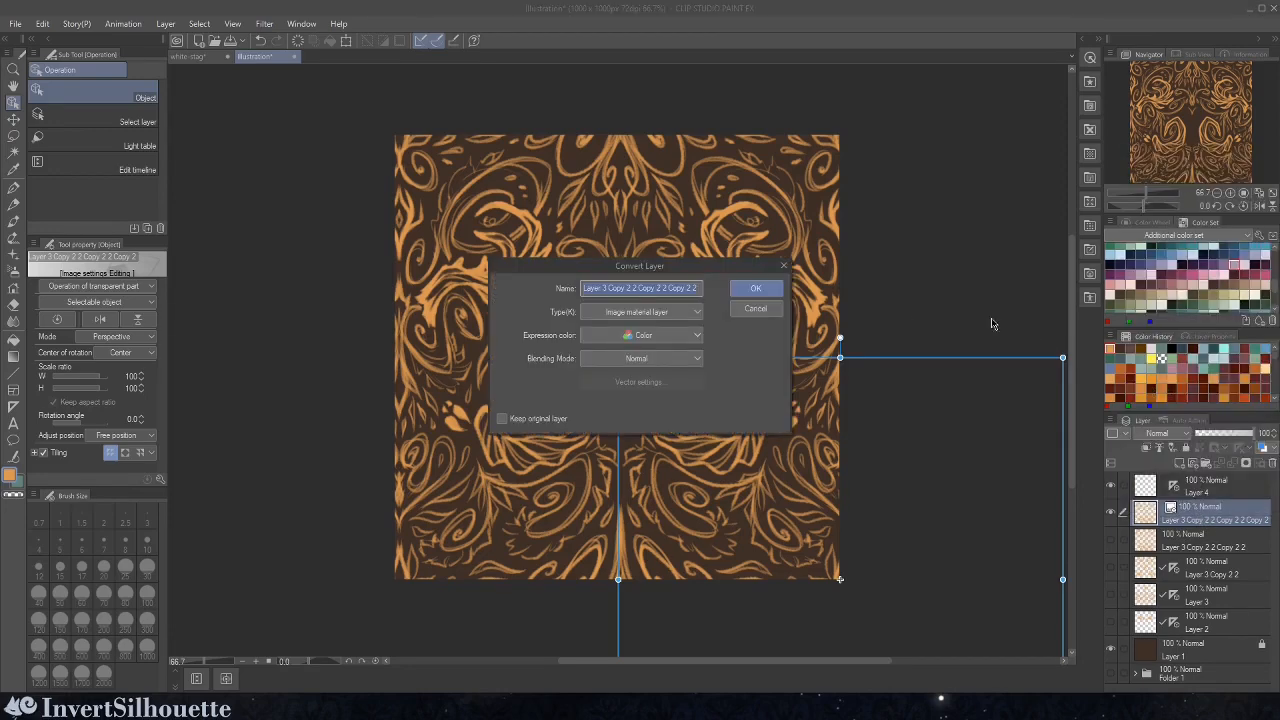
pyautogui.click(652, 313)
pyautogui.click(643, 330)
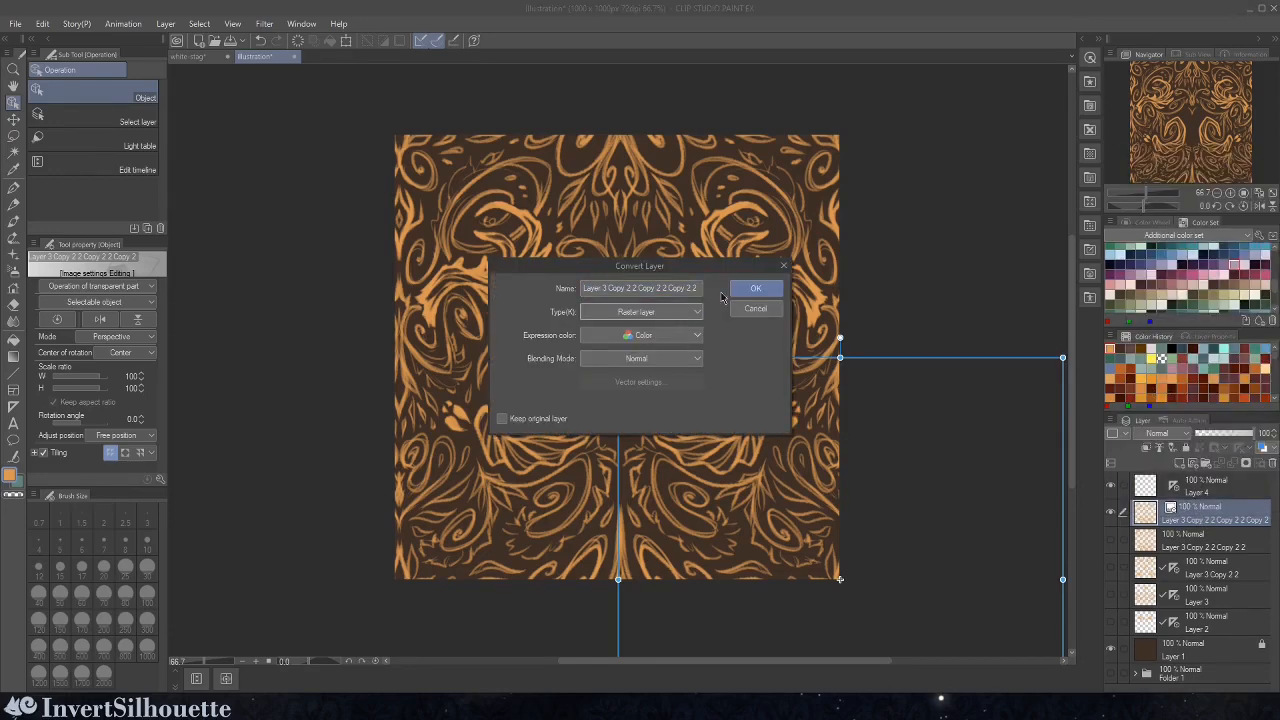
pyautogui.click(755, 289)
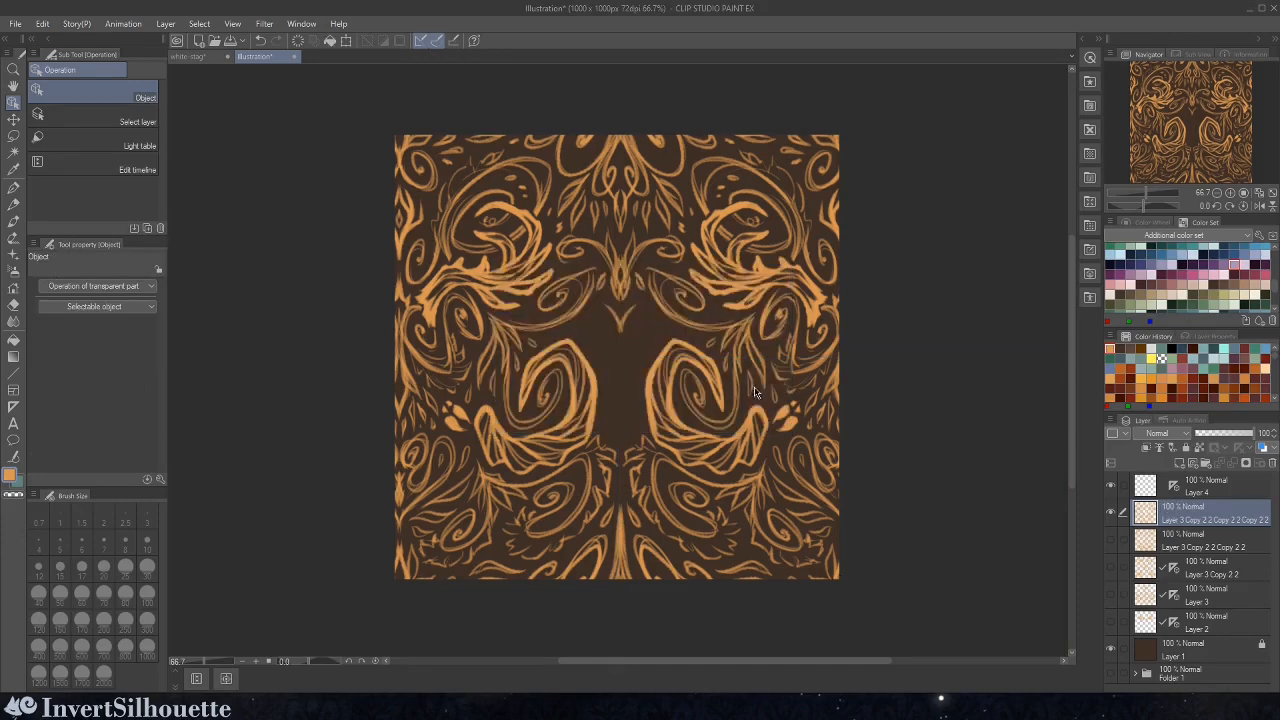
# - Move Layer 4's symmetrical ruler onto the ornament layer, pencil mirrored scrolls and small marks into the central gap, and return the ruler to Layer 4
pyautogui.click(13, 204)
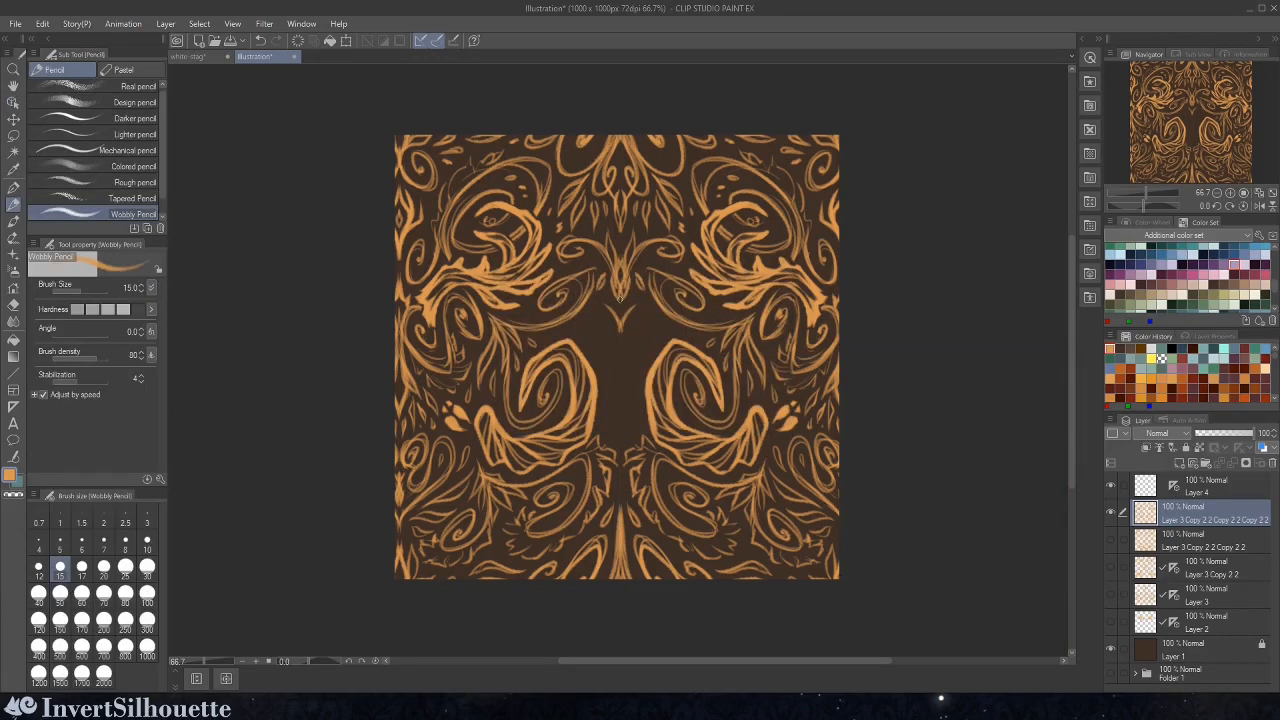
pyautogui.moveTo(1173, 486); pyautogui.dragTo(1173, 512)
pyautogui.moveTo(625, 318)
pyautogui.mouseDown()
pyautogui.moveTo(637, 356)
pyautogui.moveTo(636, 330)
pyautogui.moveTo(620, 398)
pyautogui.moveTo(634, 428)
pyautogui.moveTo(632, 404)
pyautogui.mouseUp()
pyautogui.moveTo(628, 354); pyautogui.dragTo(637, 365)
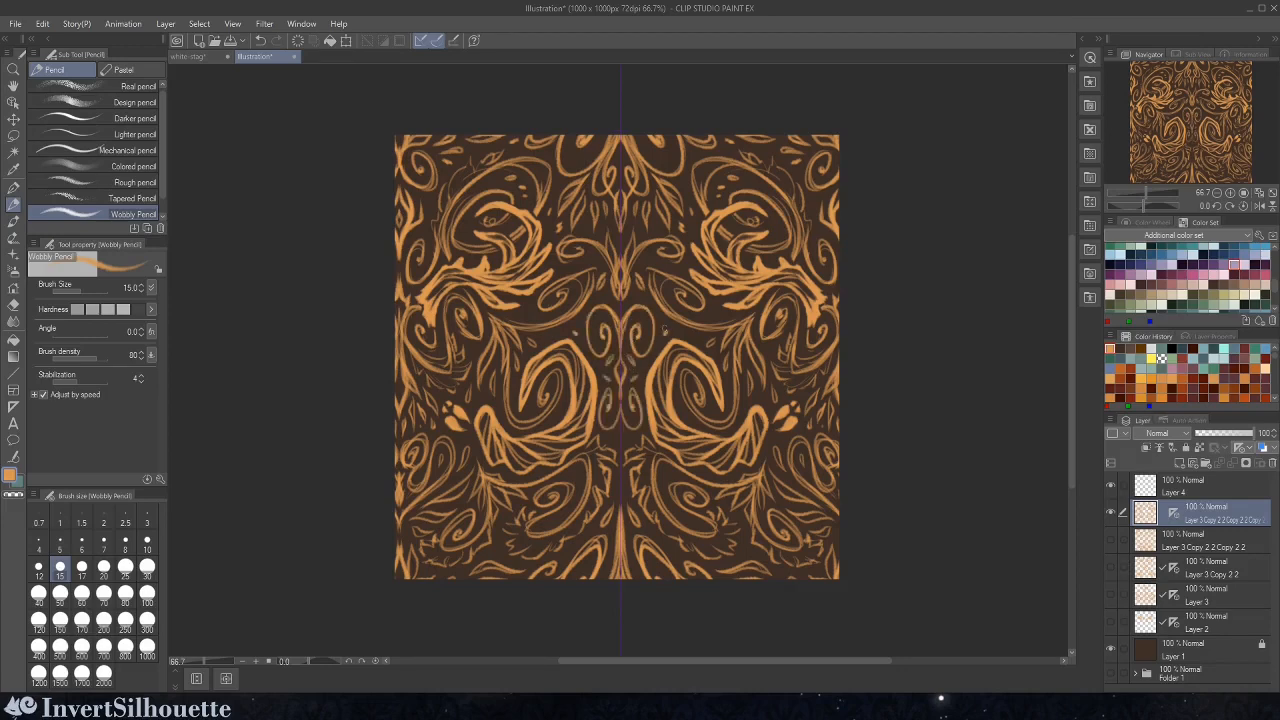
pyautogui.moveTo(1173, 512); pyautogui.dragTo(1173, 486)
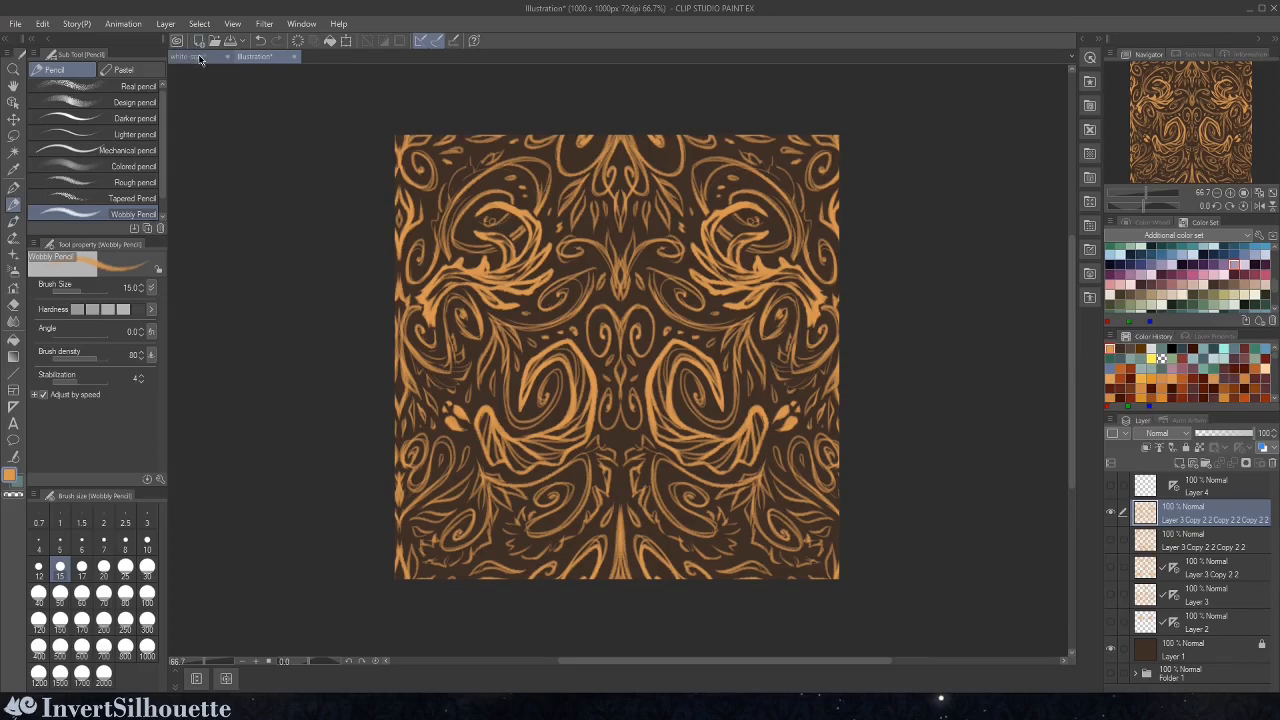
# - In the white-stag document, hide the Bkgd-Pattern1 layer and select the brown Layer 1
pyautogui.click(200, 58)
pyautogui.click(1110, 485)
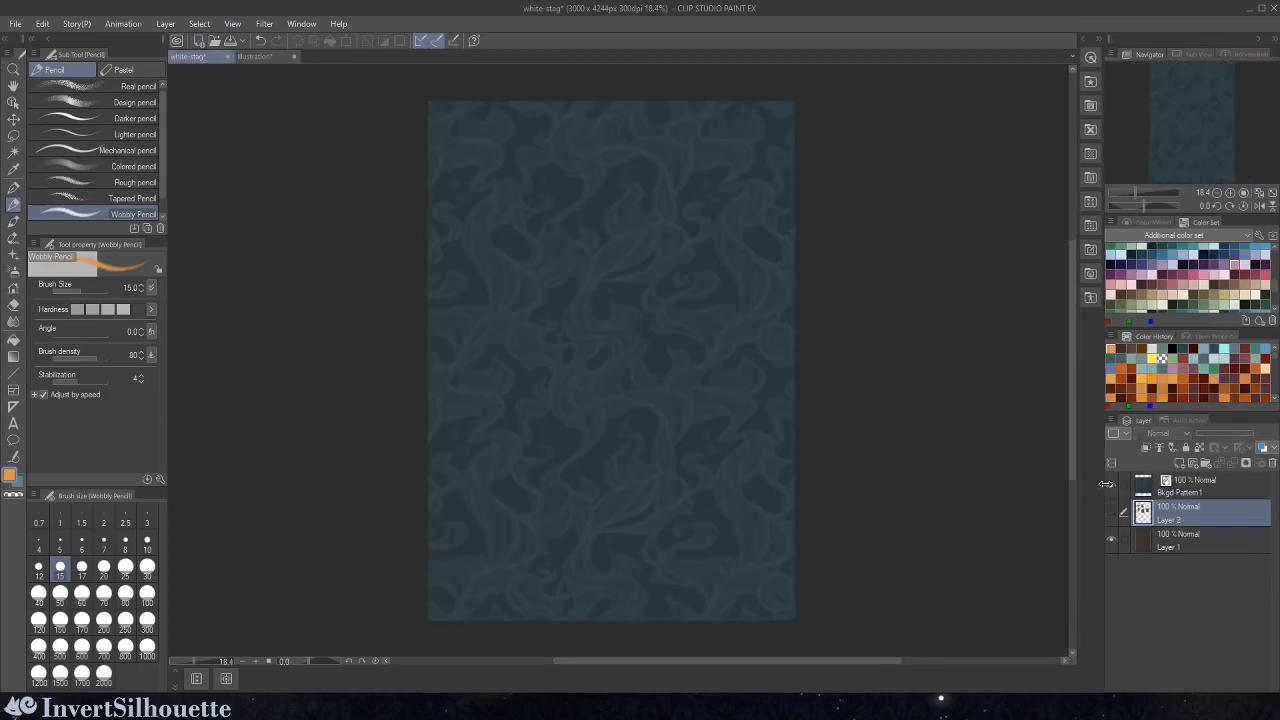
pyautogui.click(1181, 545)
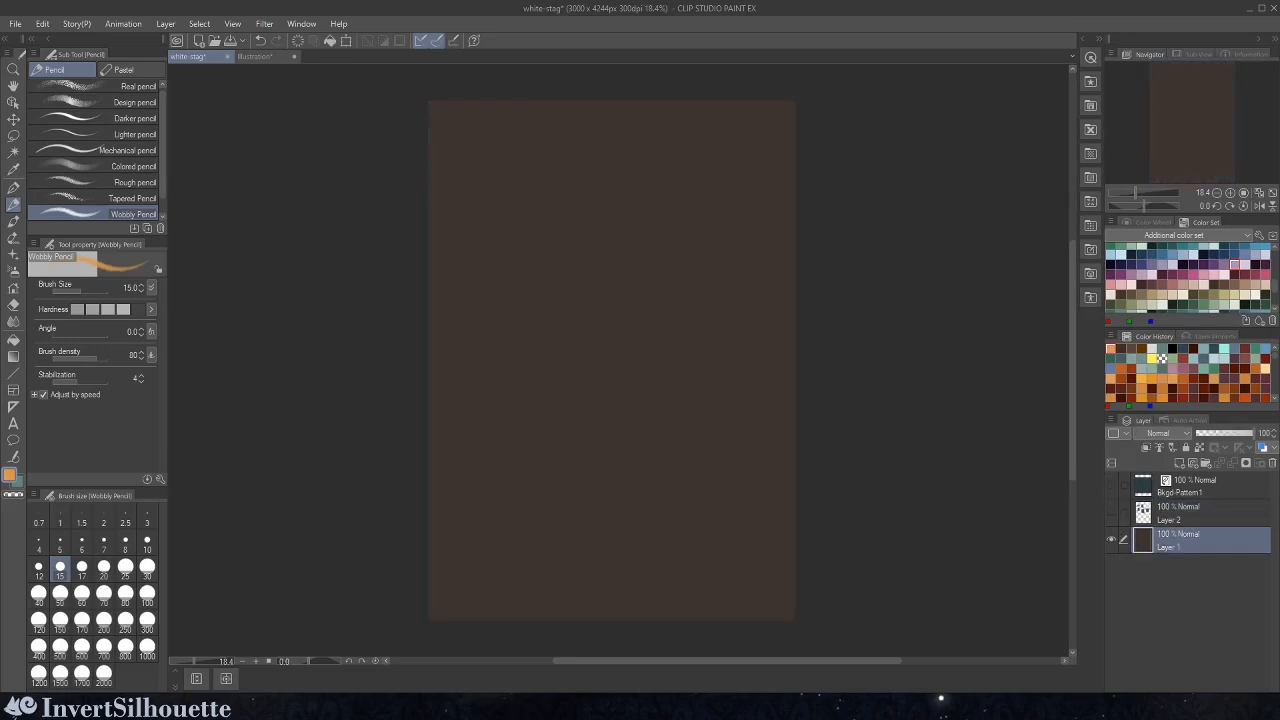
# - Save the ornament illustration as Pattern1.clip in the White Stag folder
pyautogui.click(262, 58)
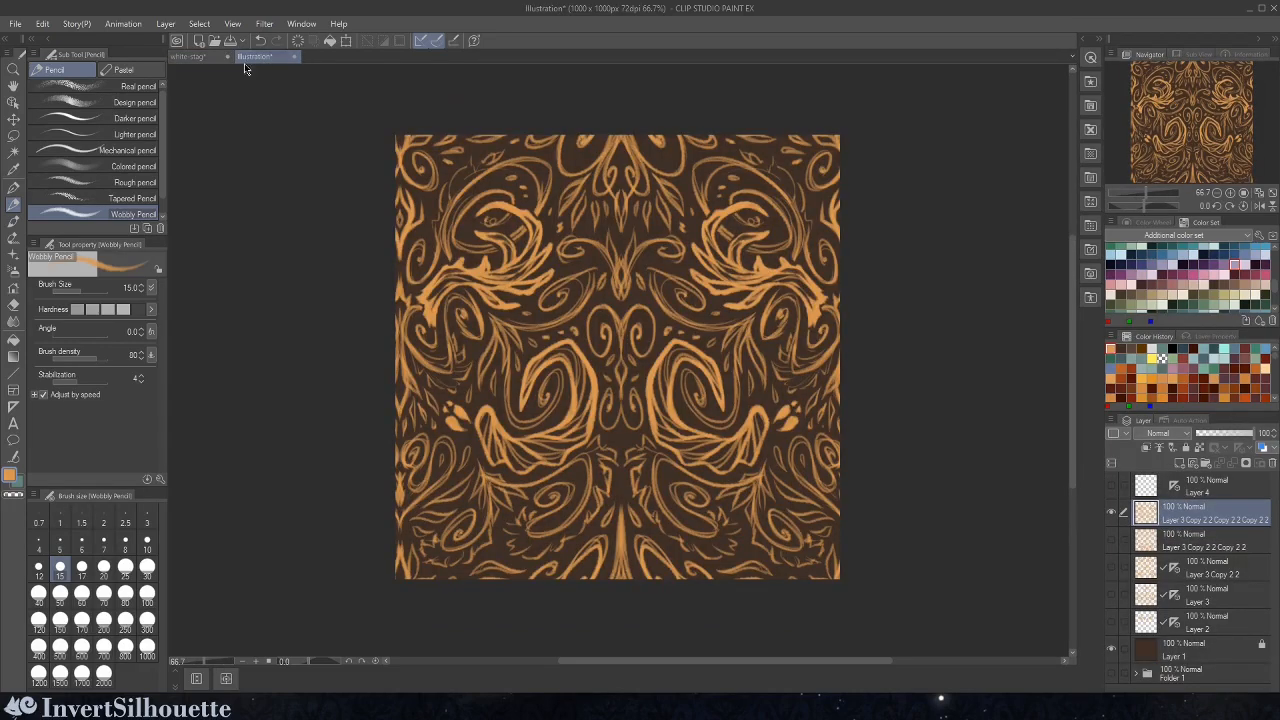
pyautogui.click(15, 23)
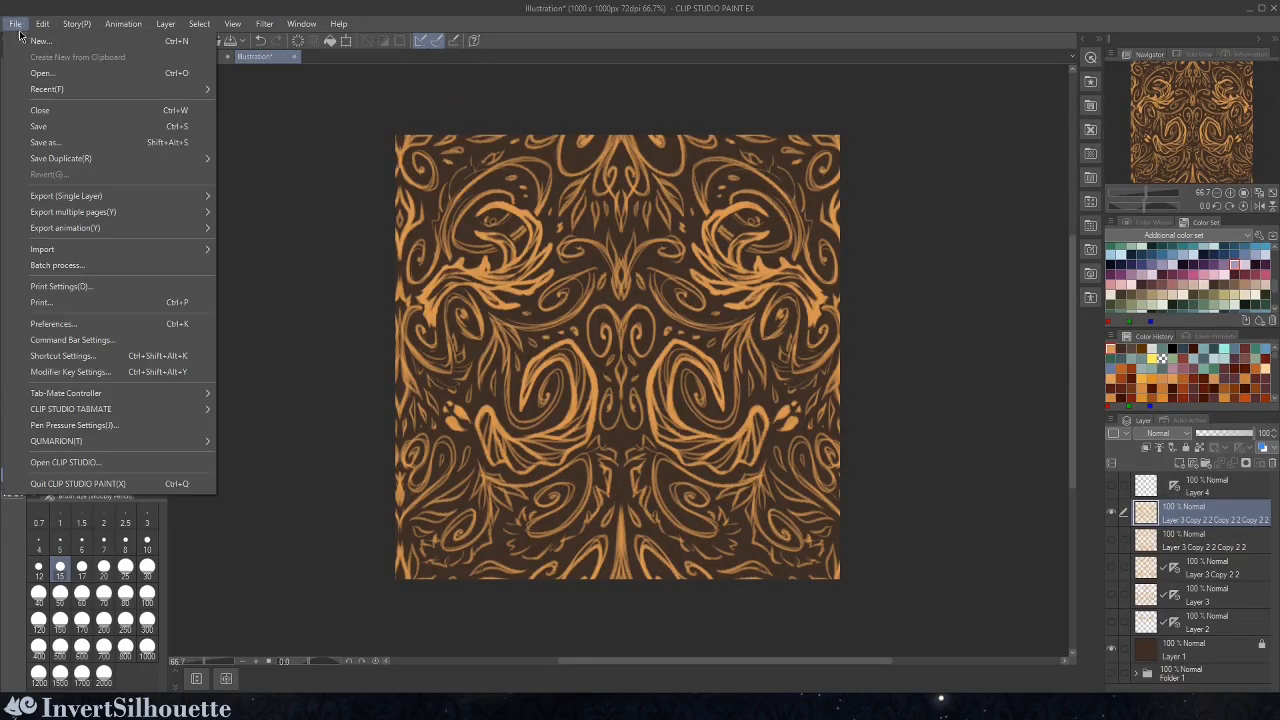
pyautogui.click(59, 146)
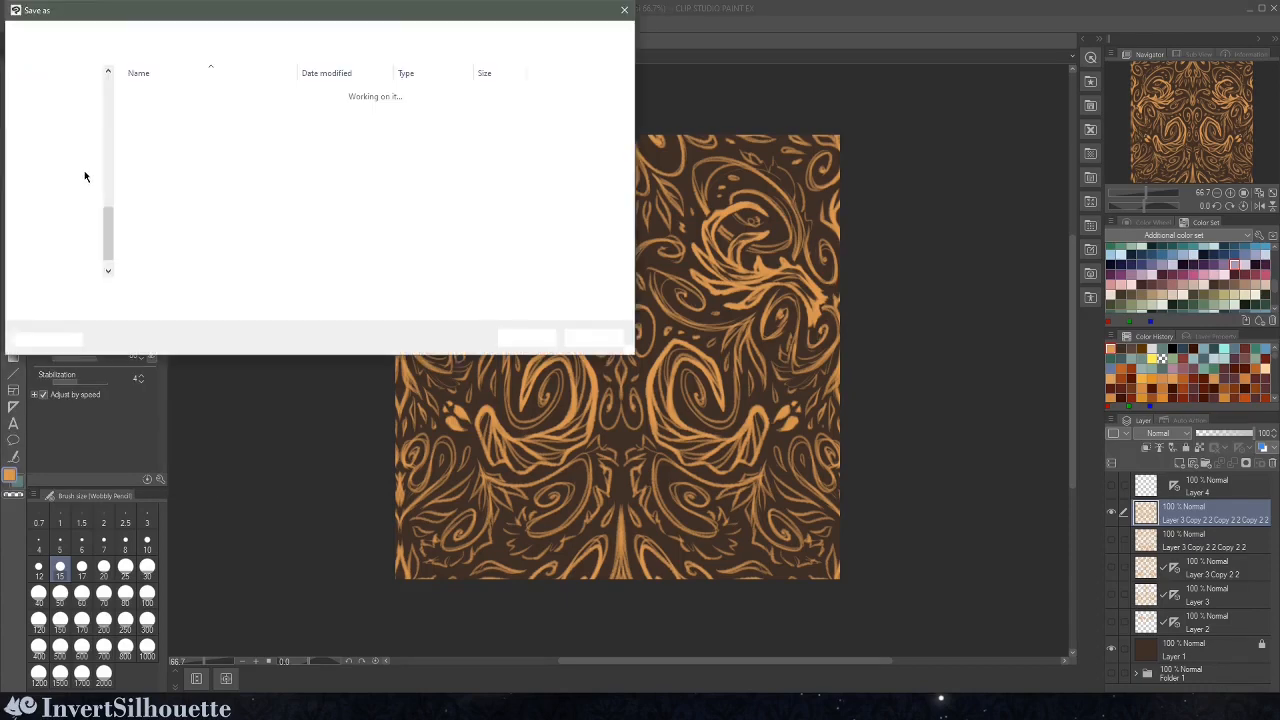
pyautogui.moveTo(131, 290); pyautogui.dragTo(64, 292)
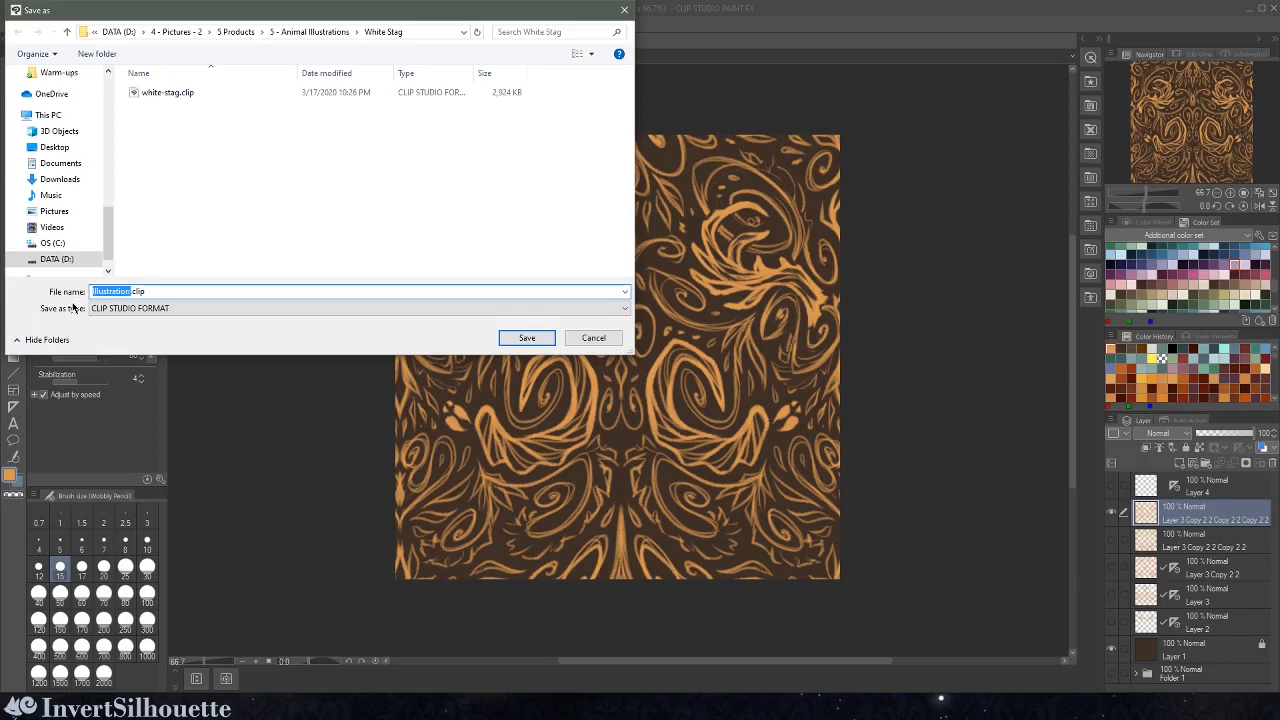
pyautogui.write('Patte')
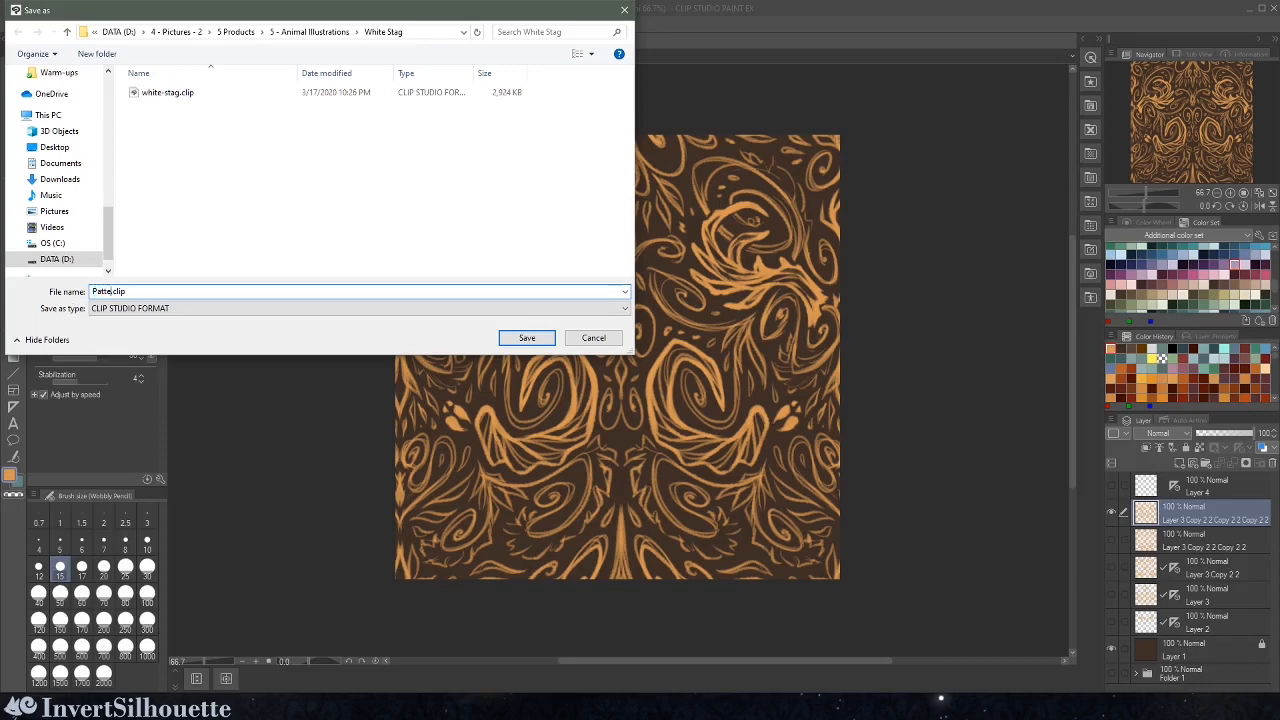
pyautogui.write('rn 1')
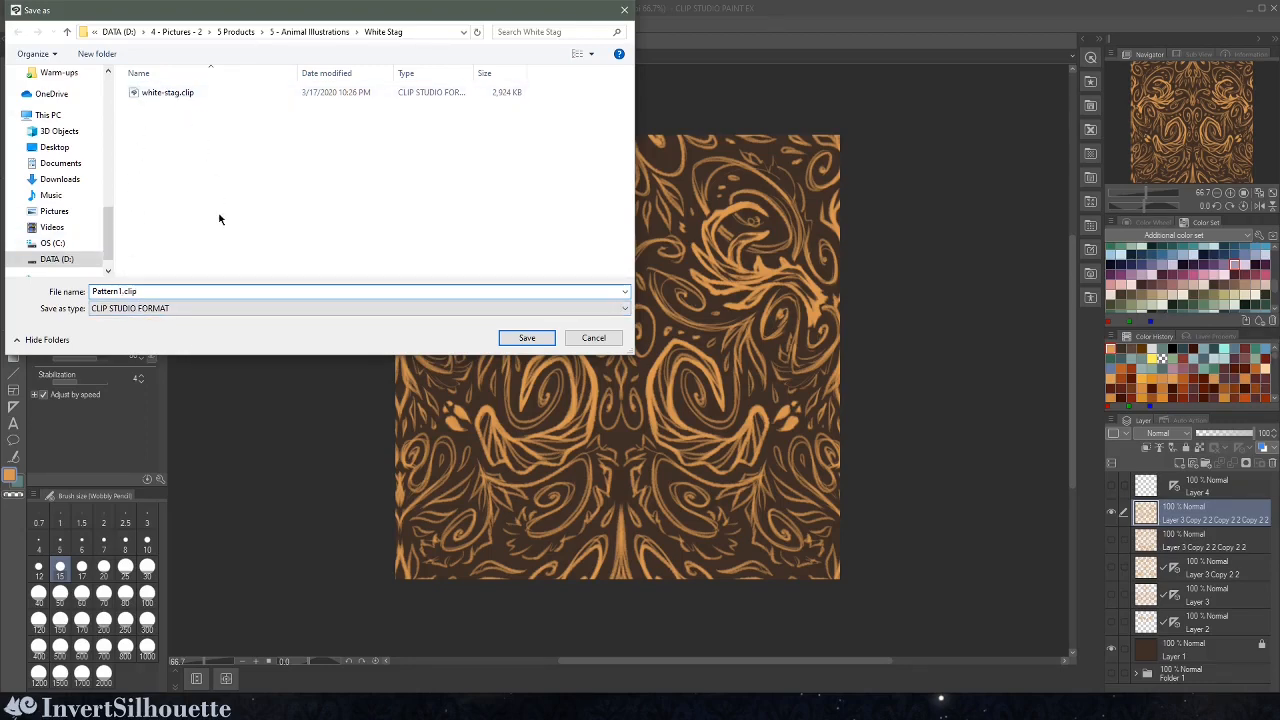
pyautogui.click(527, 339)
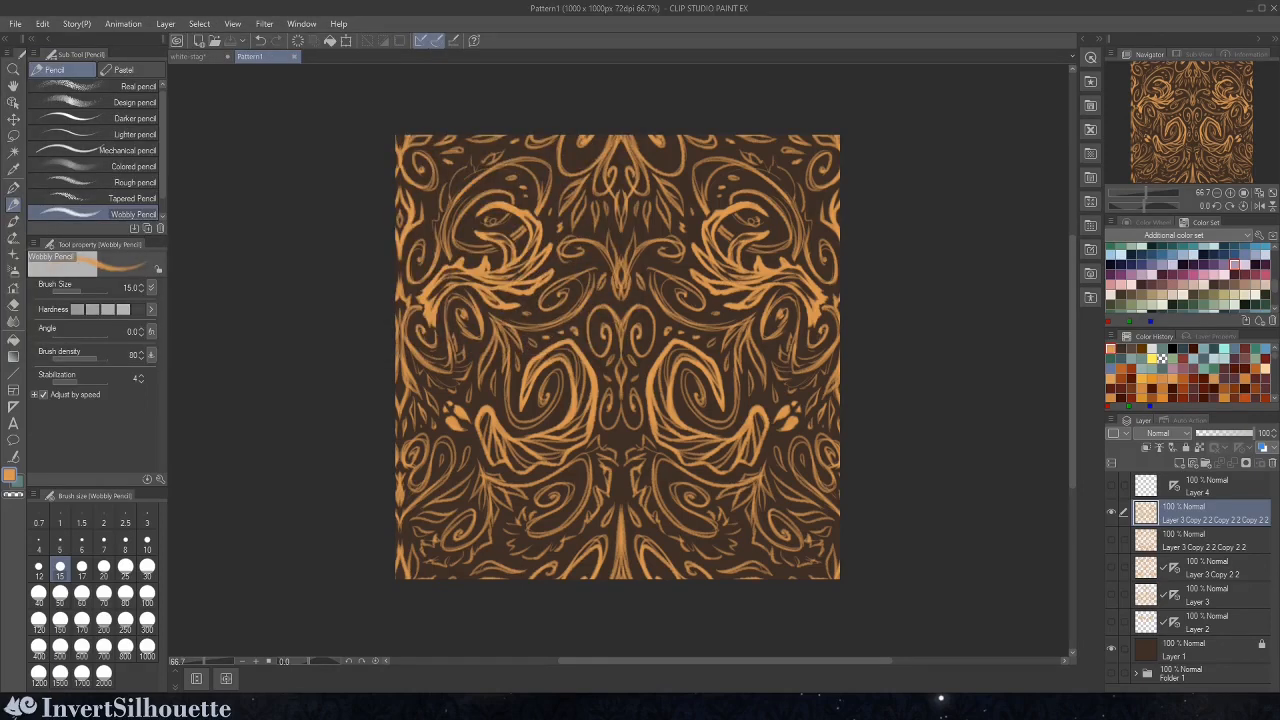
# - Float the Pattern1 document in its own window over the white-stag canvas and make white-stag the active document
pyautogui.click(191, 57)
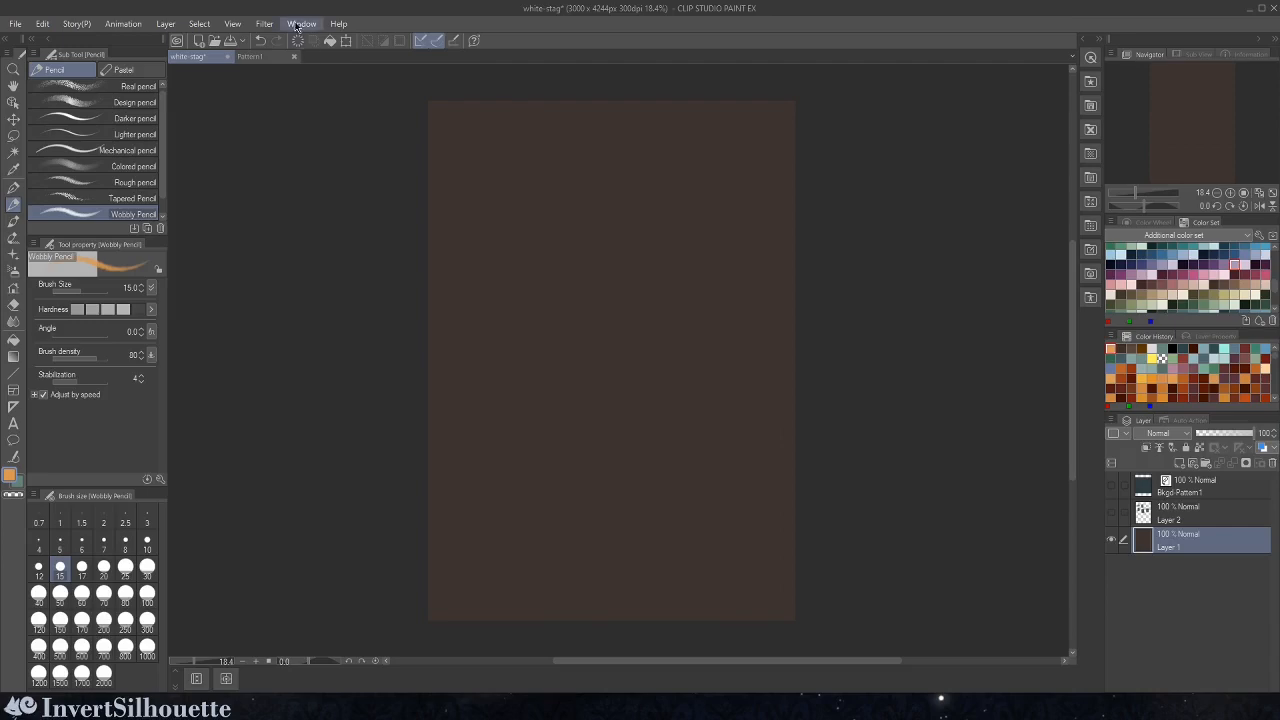
pyautogui.moveTo(271, 56); pyautogui.dragTo(902, 377)
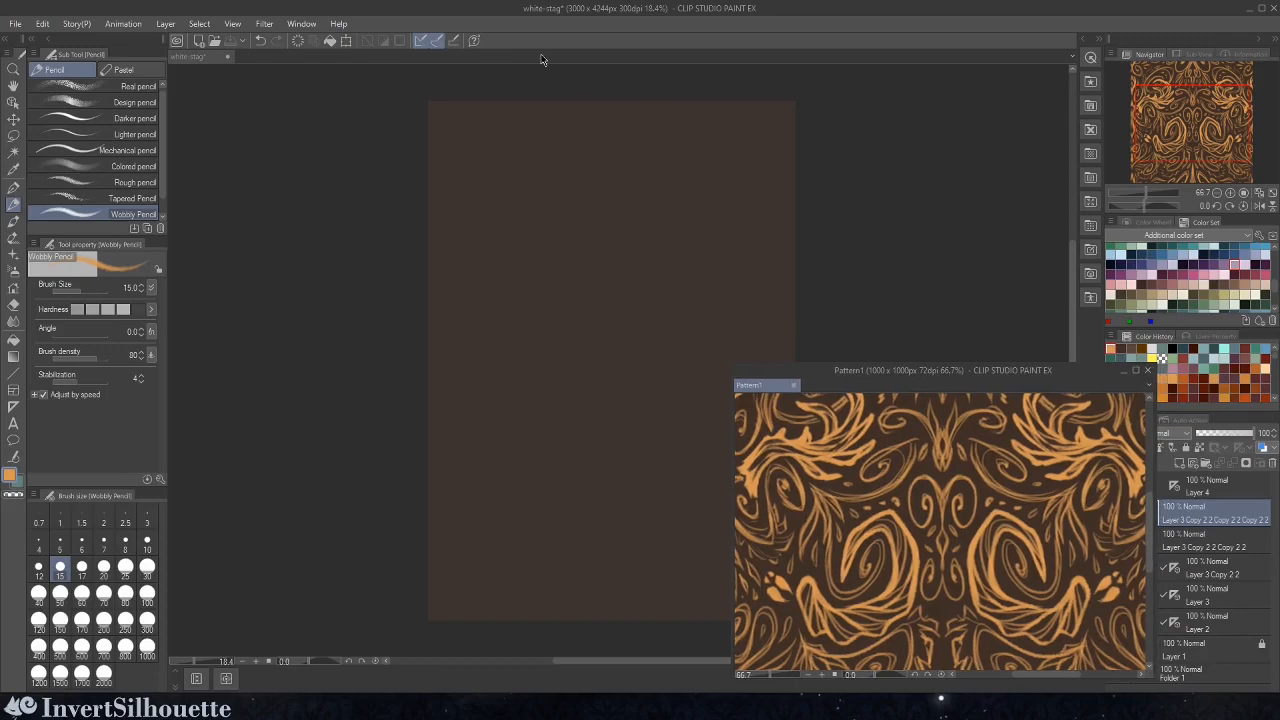
pyautogui.click(174, 61)
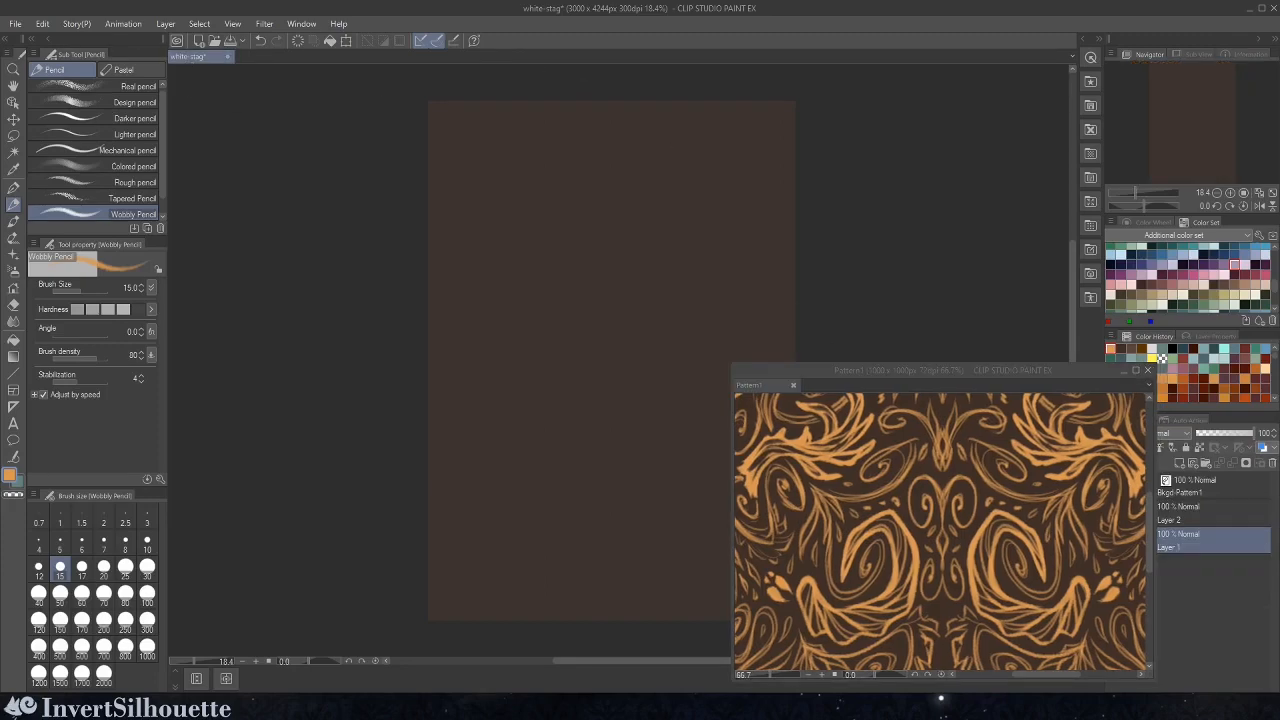
# - Import Pattern1.clip from the 5 - Animal Illustrations > White Stag folder into white-stag as a file object above Layer 1
pyautogui.click(15, 23)
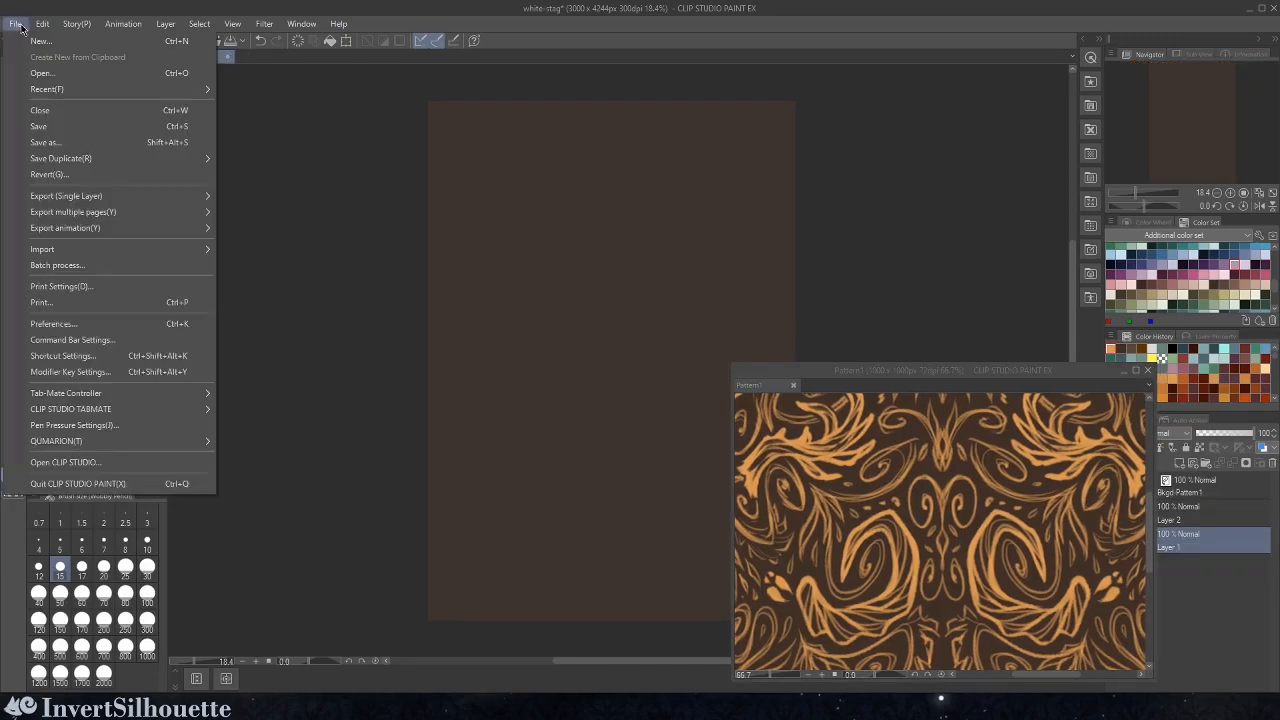
pyautogui.moveTo(42, 23)
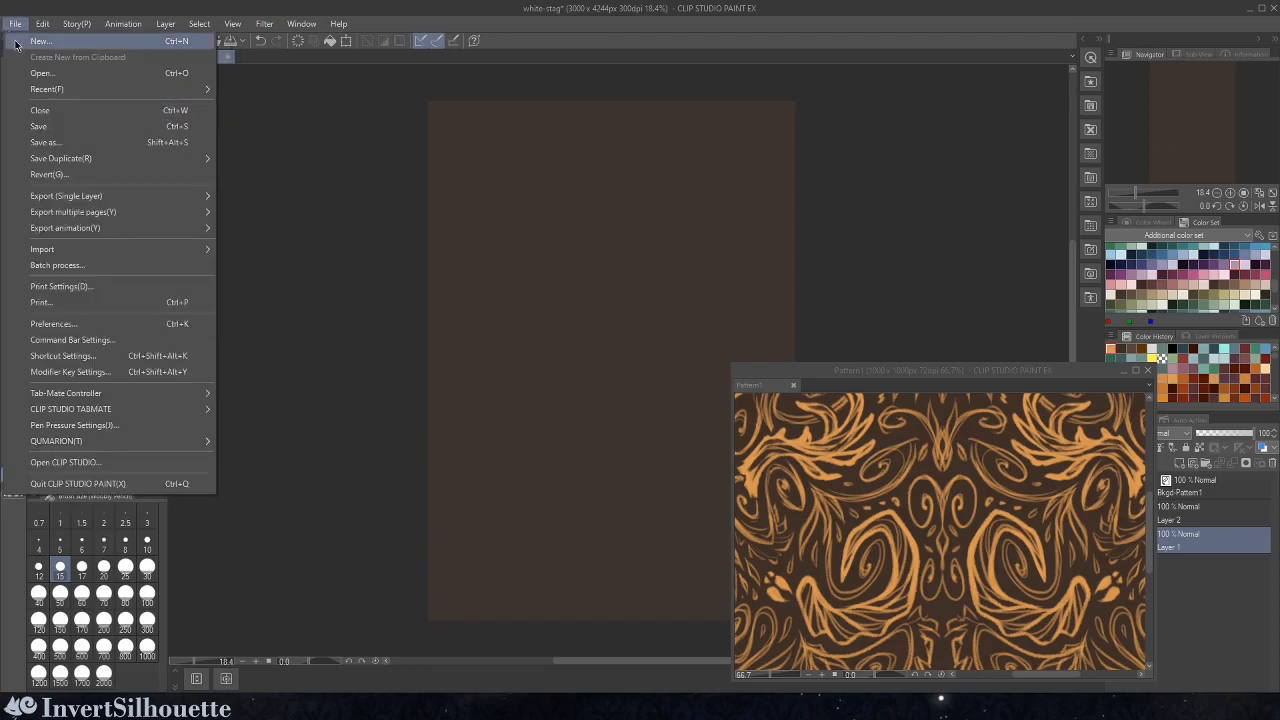
pyautogui.moveTo(166, 255)
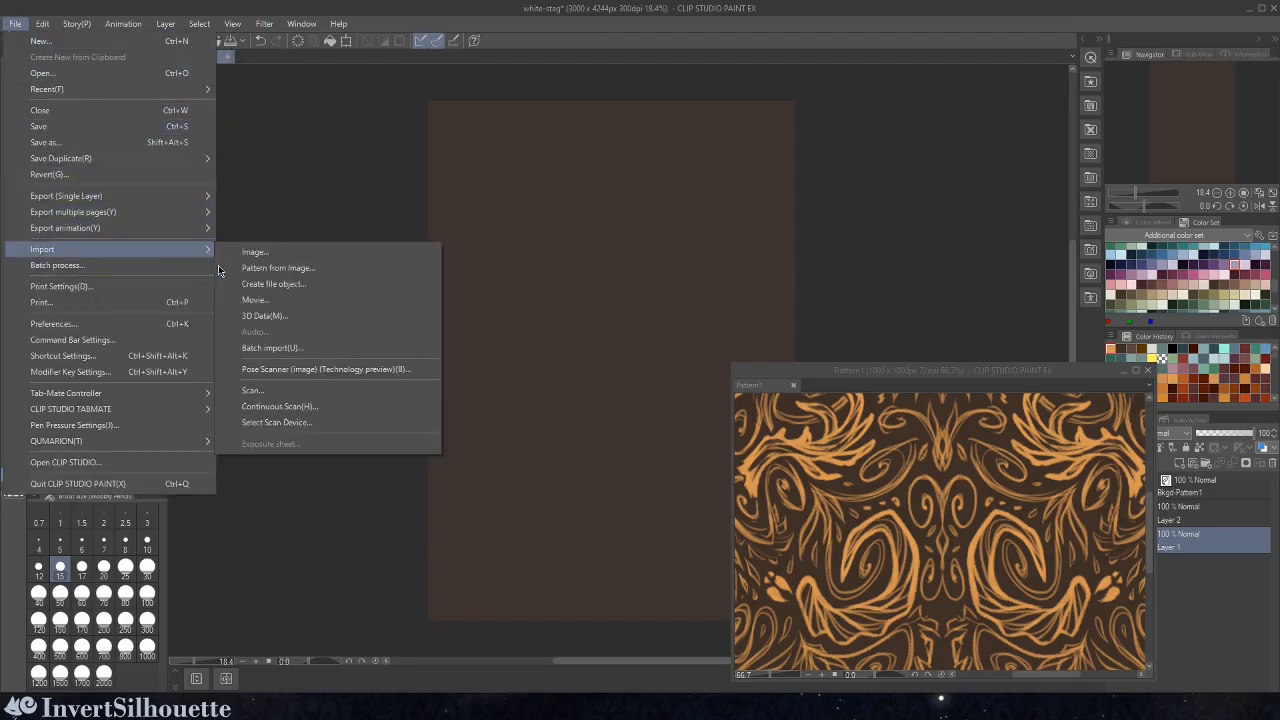
pyautogui.click(314, 286)
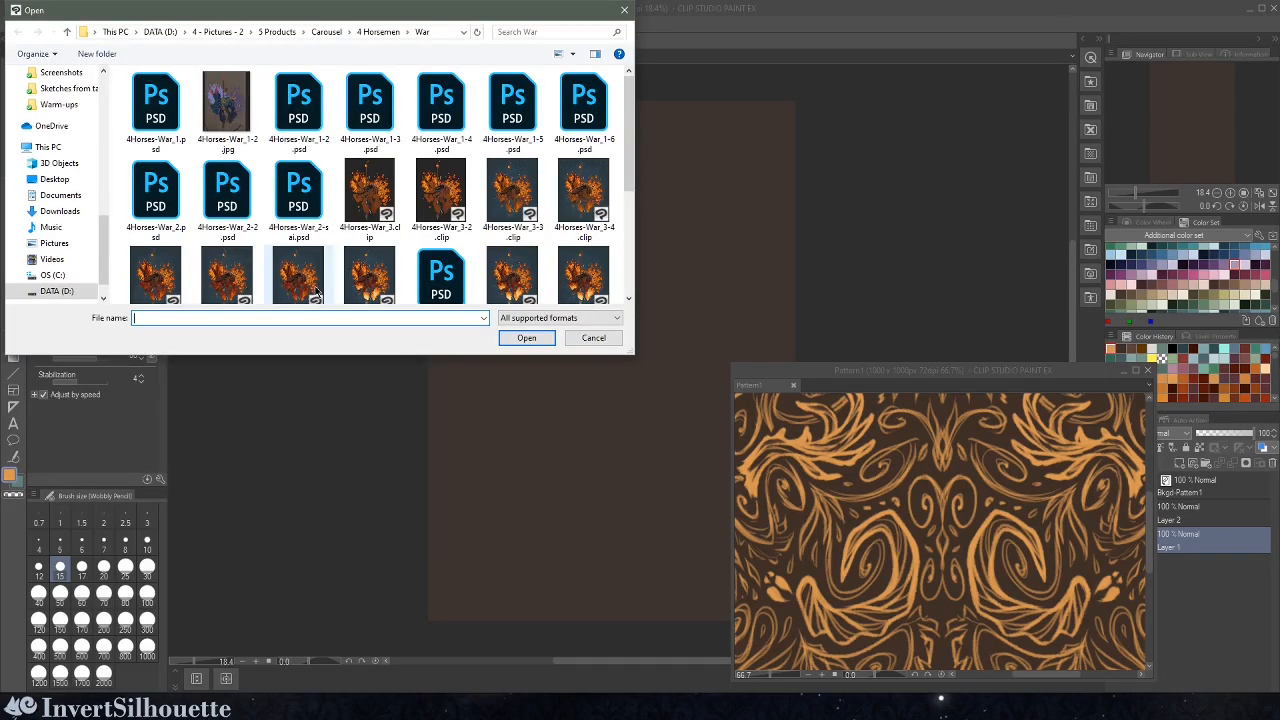
pyautogui.moveTo(628, 115); pyautogui.dragTo(628, 118)
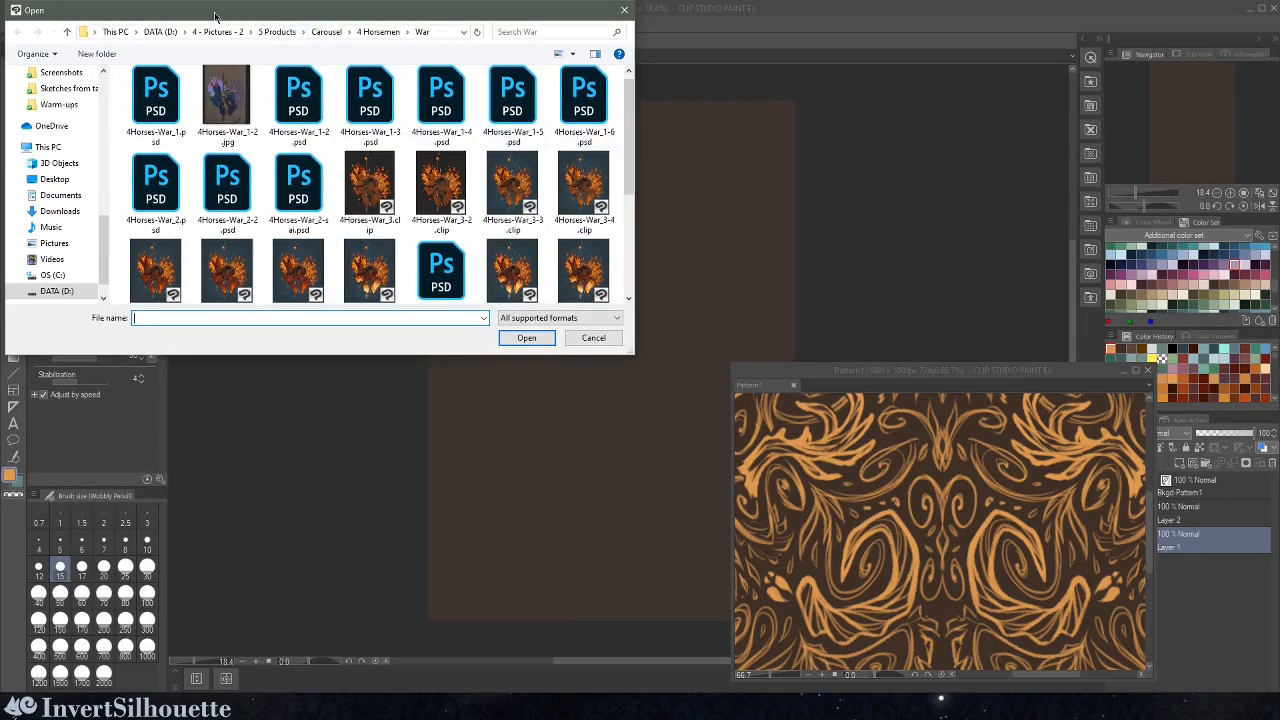
pyautogui.click(272, 33)
pyautogui.doubleClick(204, 176)
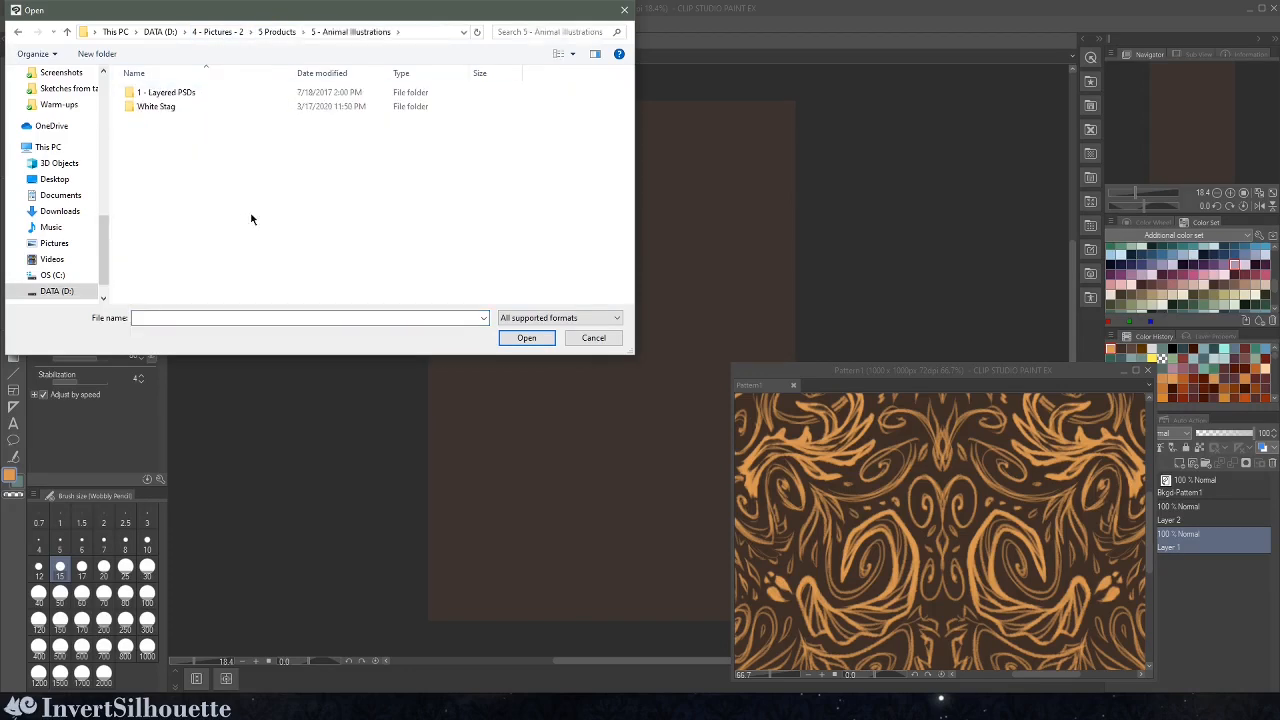
pyautogui.doubleClick(195, 110)
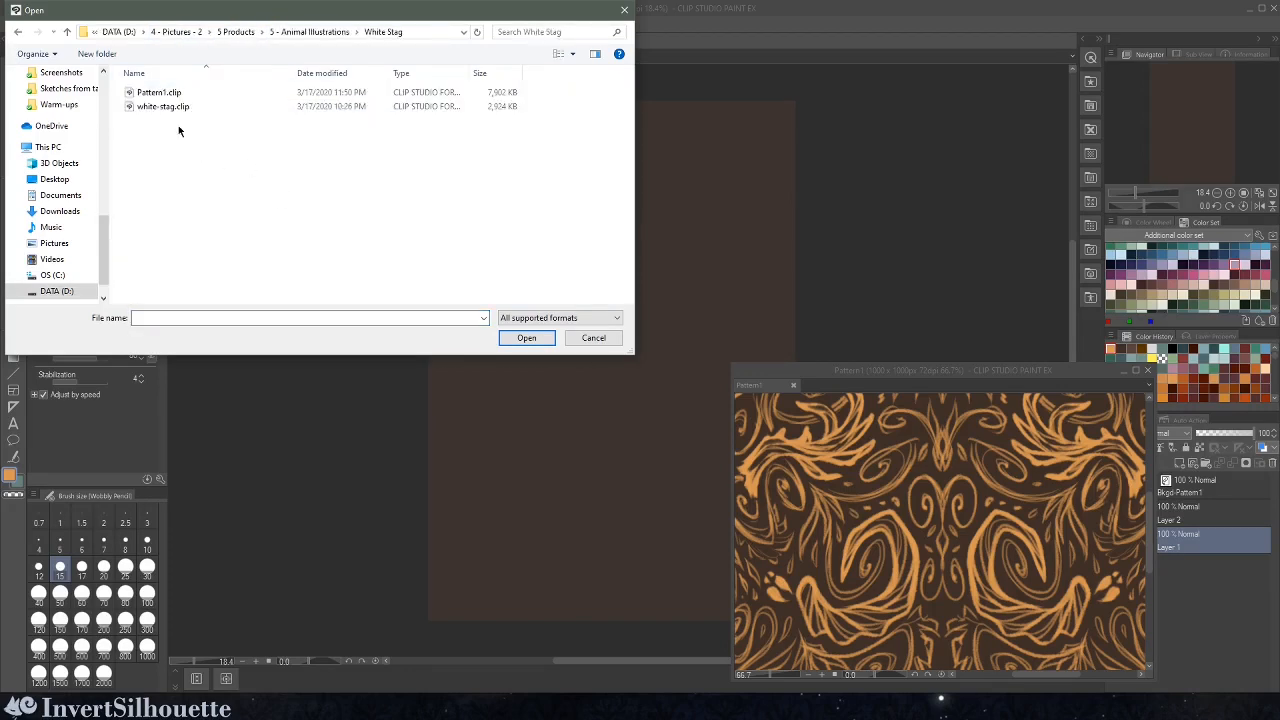
pyautogui.click(170, 94)
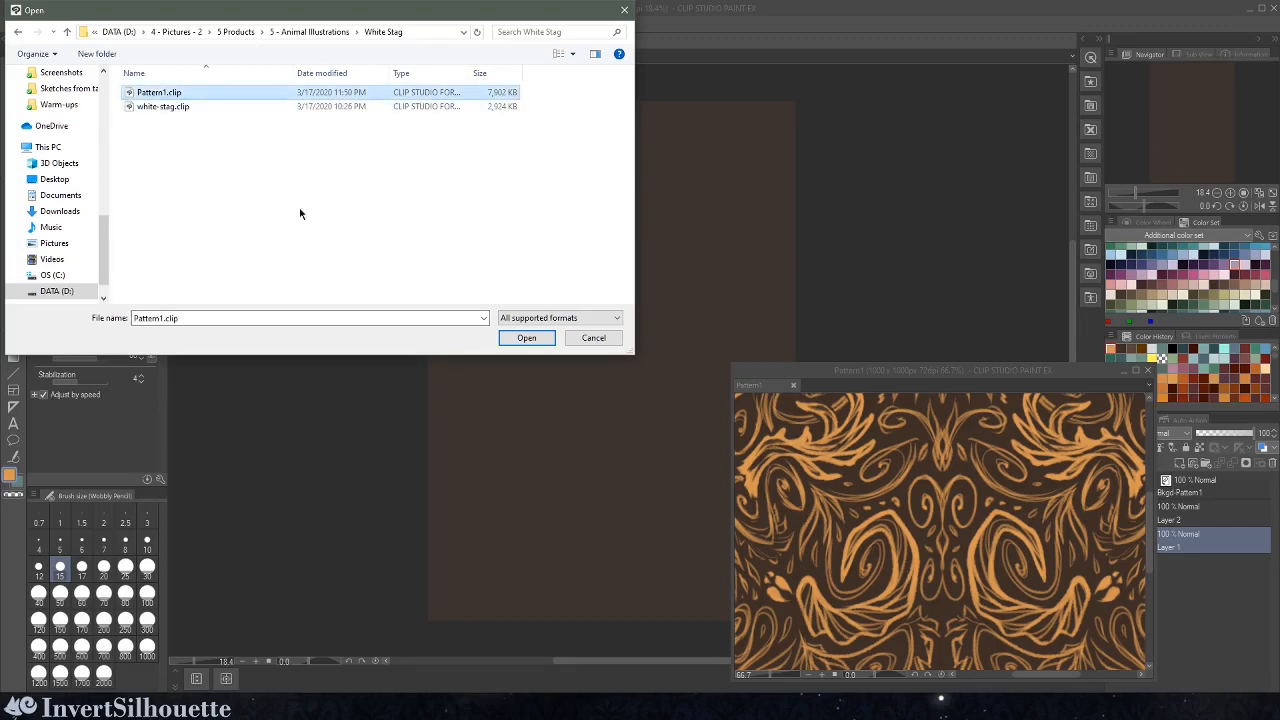
pyautogui.click(530, 337)
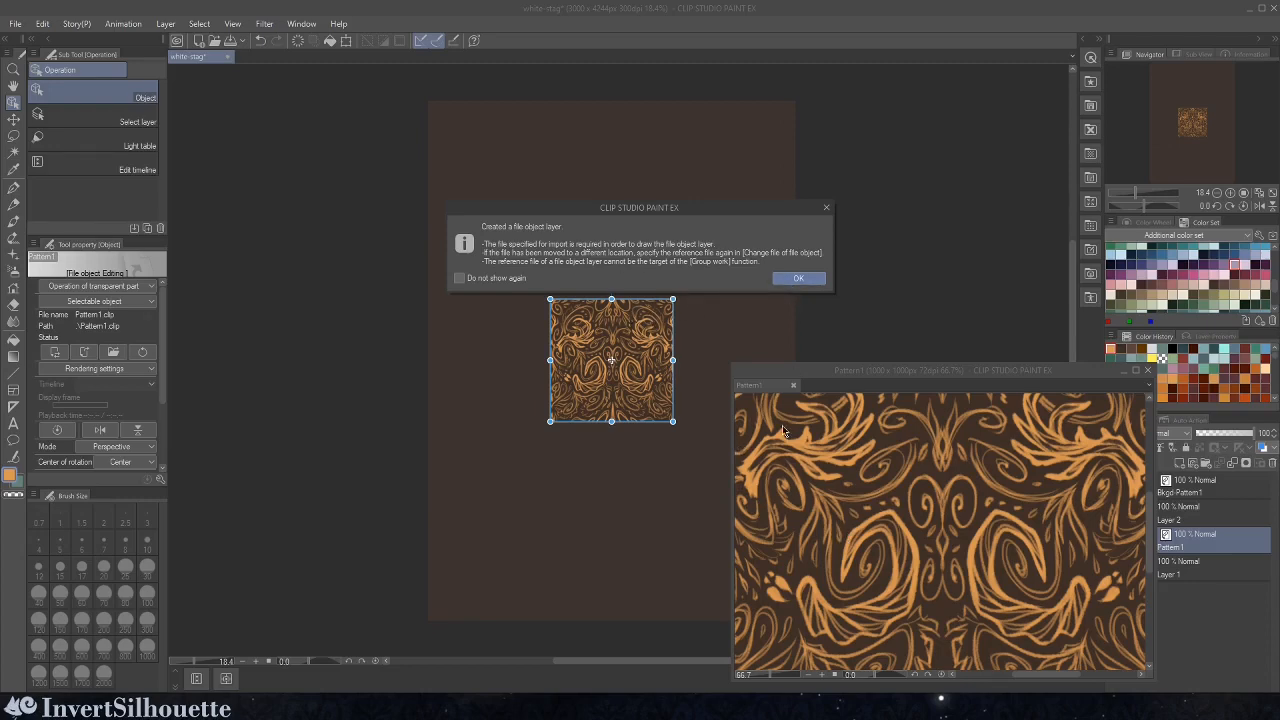
pyautogui.click(797, 280)
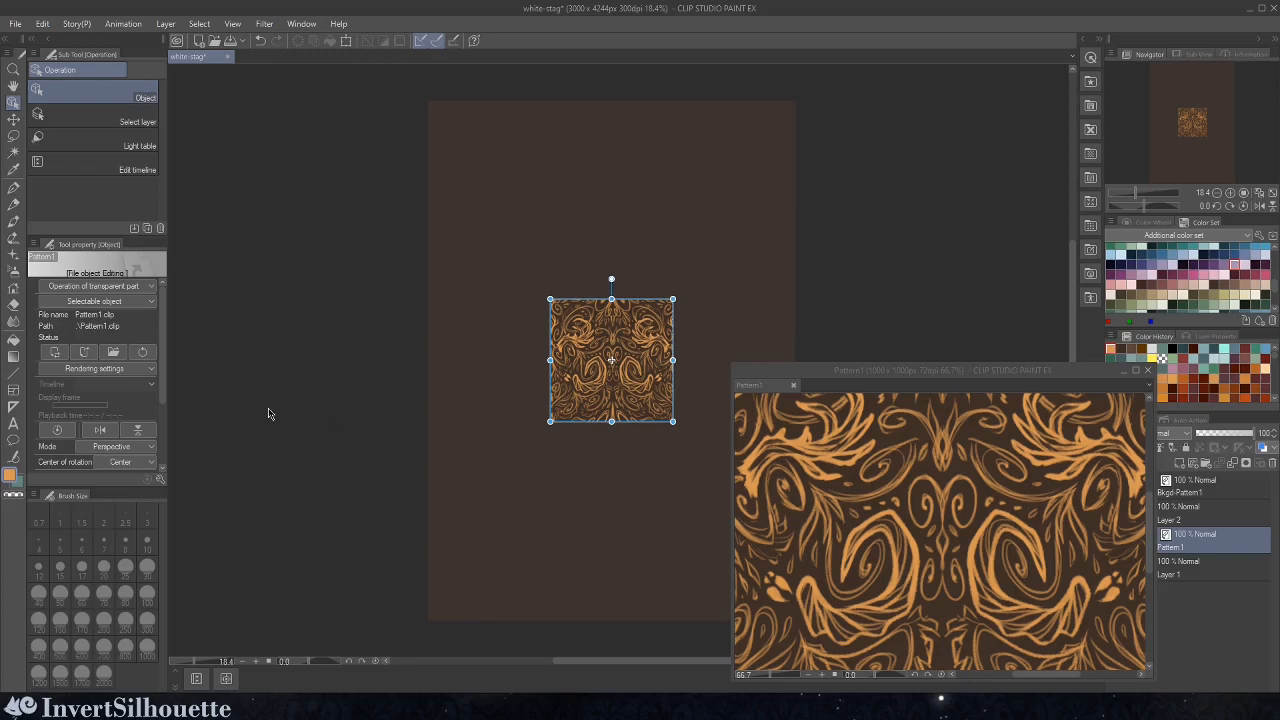
# - Turn on tiling for the Pattern1 file object so it repeats across the canvas, and select Layer 2
pyautogui.scroll(-4, 163, 319)
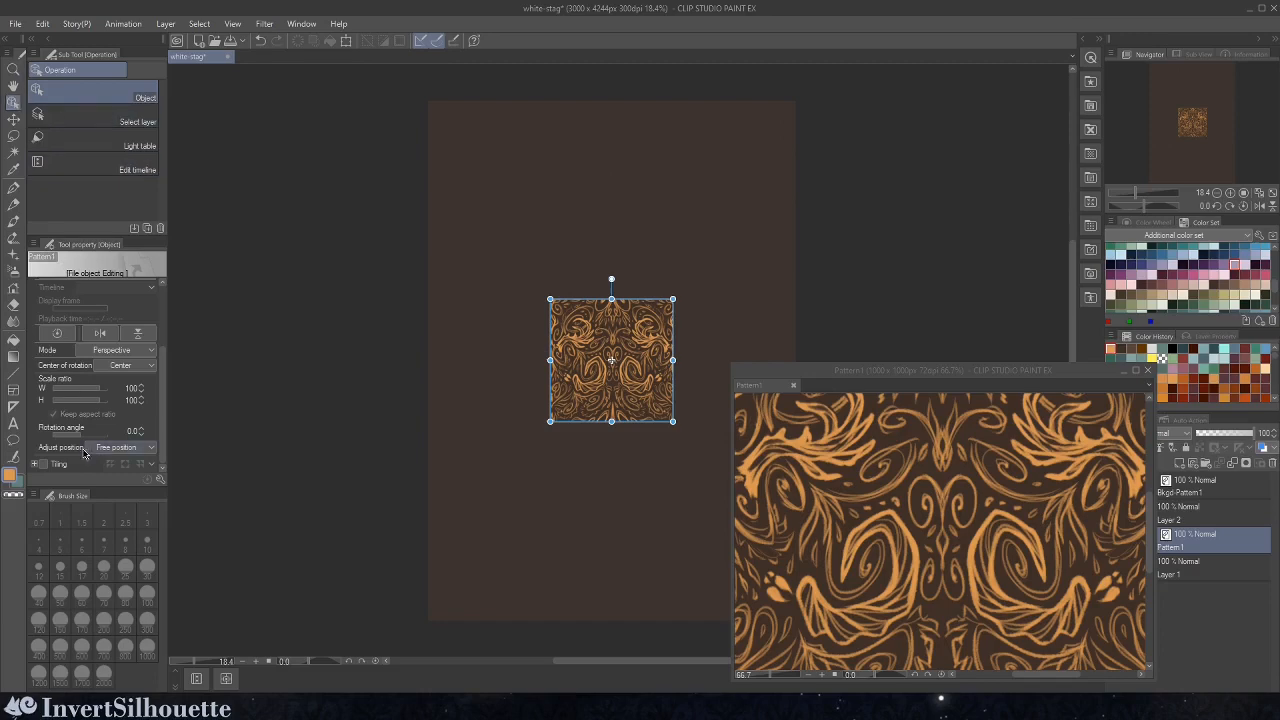
pyautogui.click(43, 464)
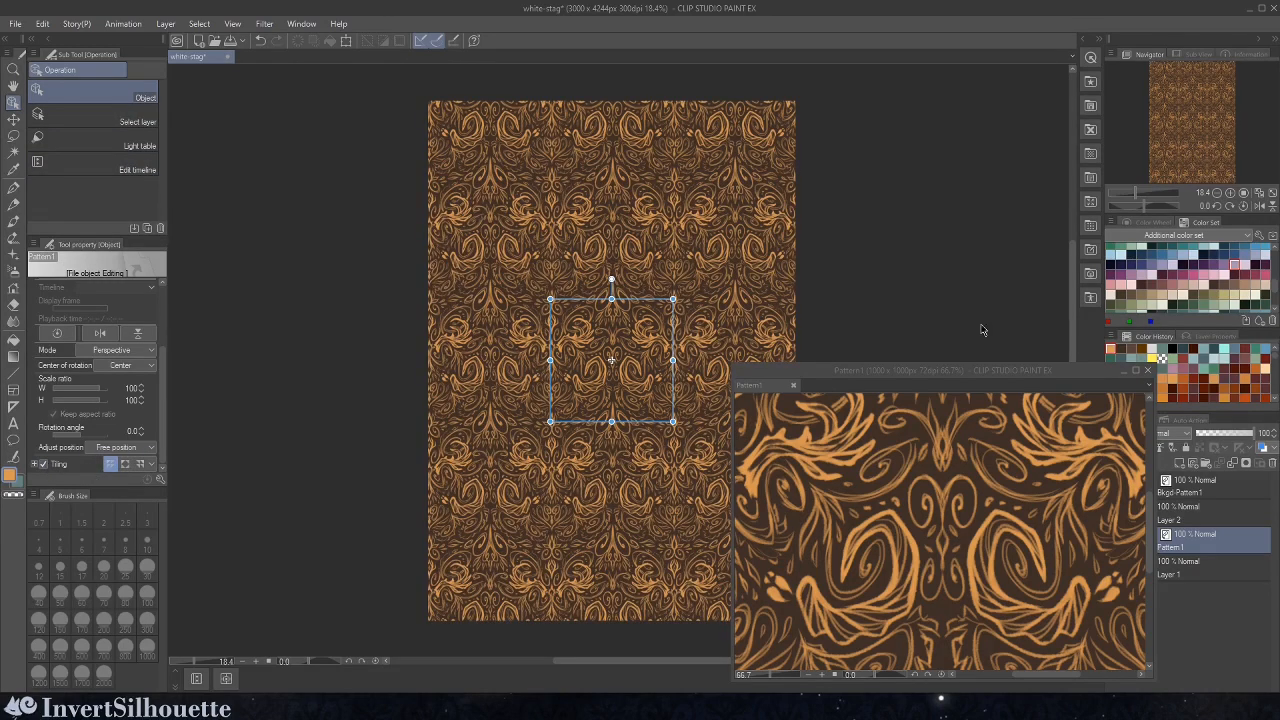
pyautogui.click(1192, 513)
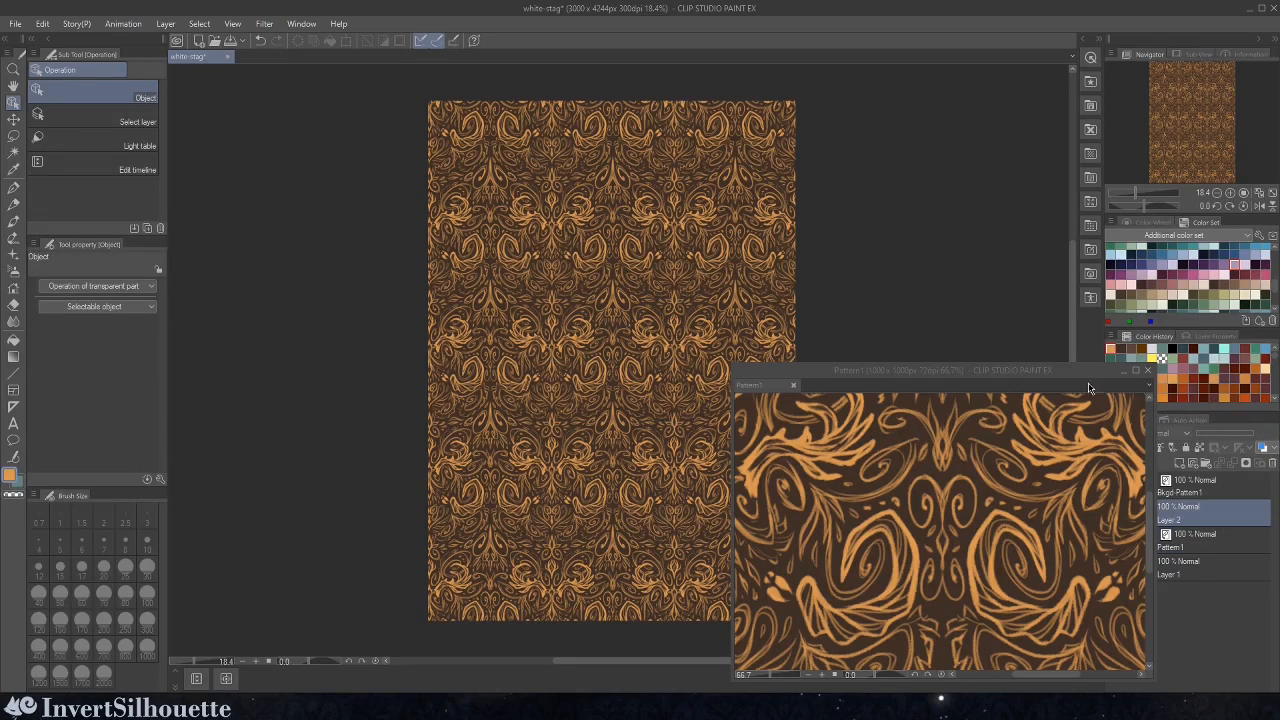
# - Minimize the floating Pattern1 window and shift the tiled Pattern1 file object slightly to the right on the white-stag canvas
pyautogui.click(1121, 376)
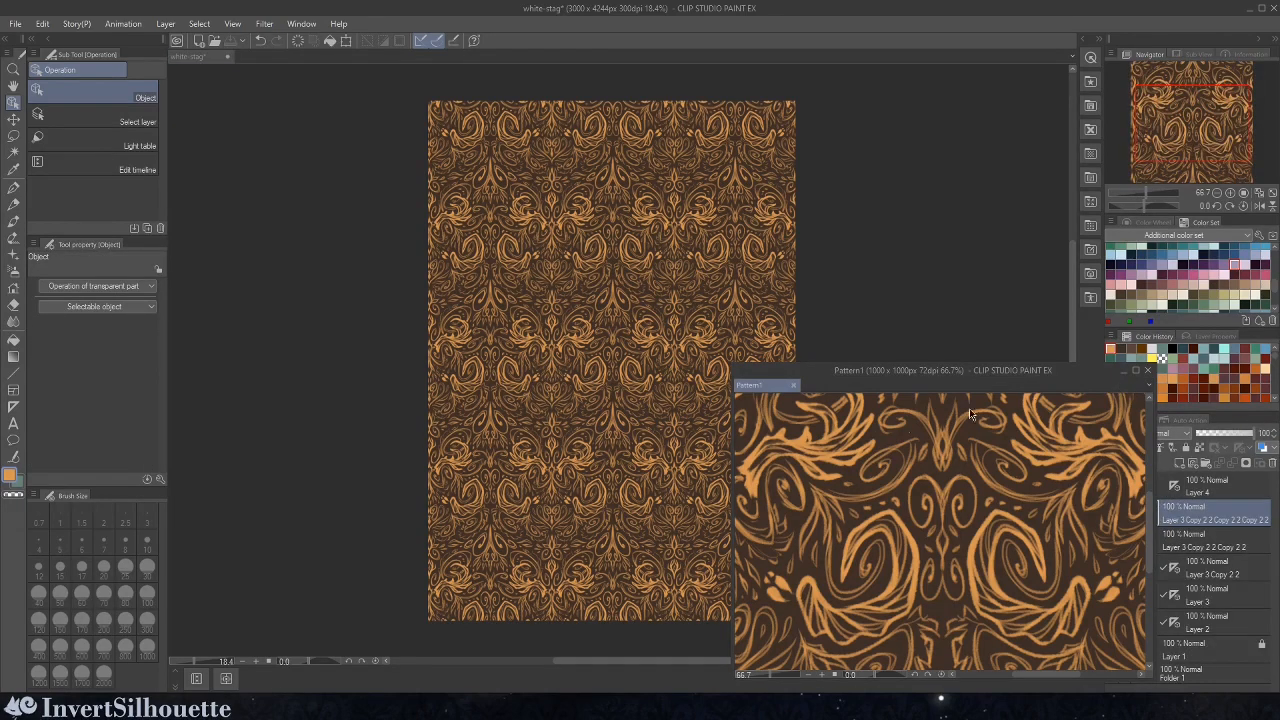
pyautogui.click(1121, 369)
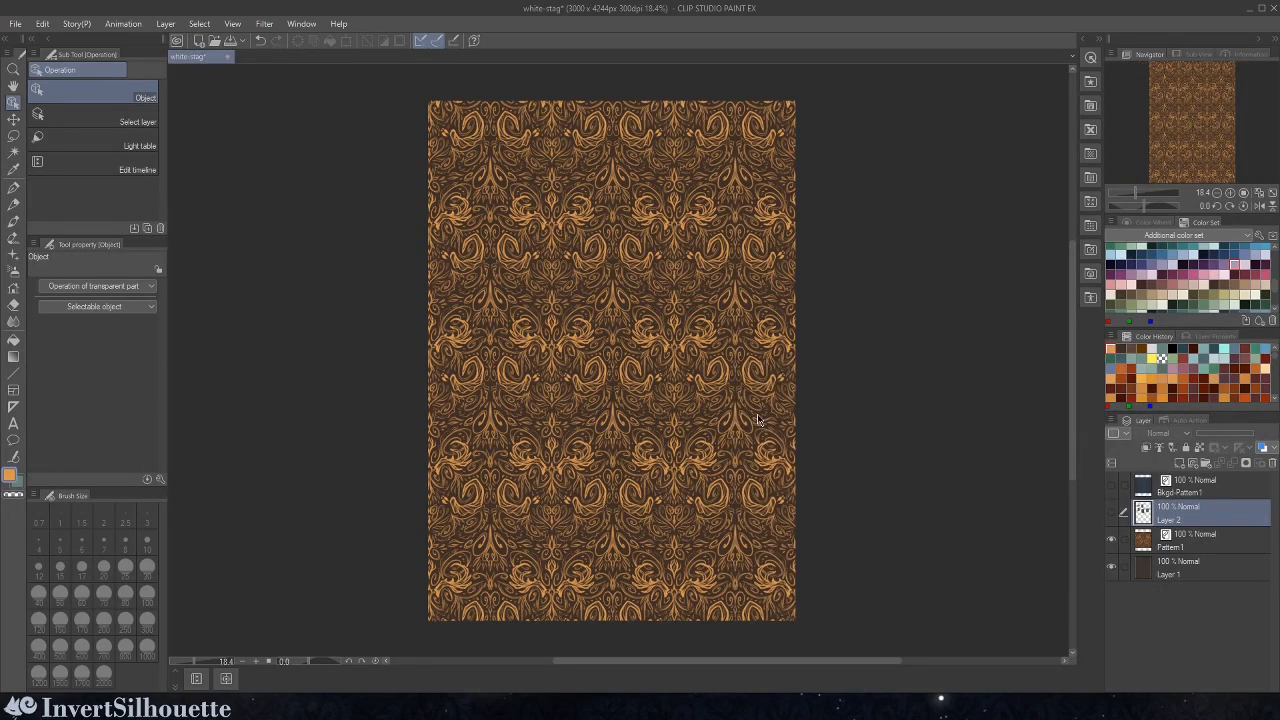
pyautogui.click(1196, 540)
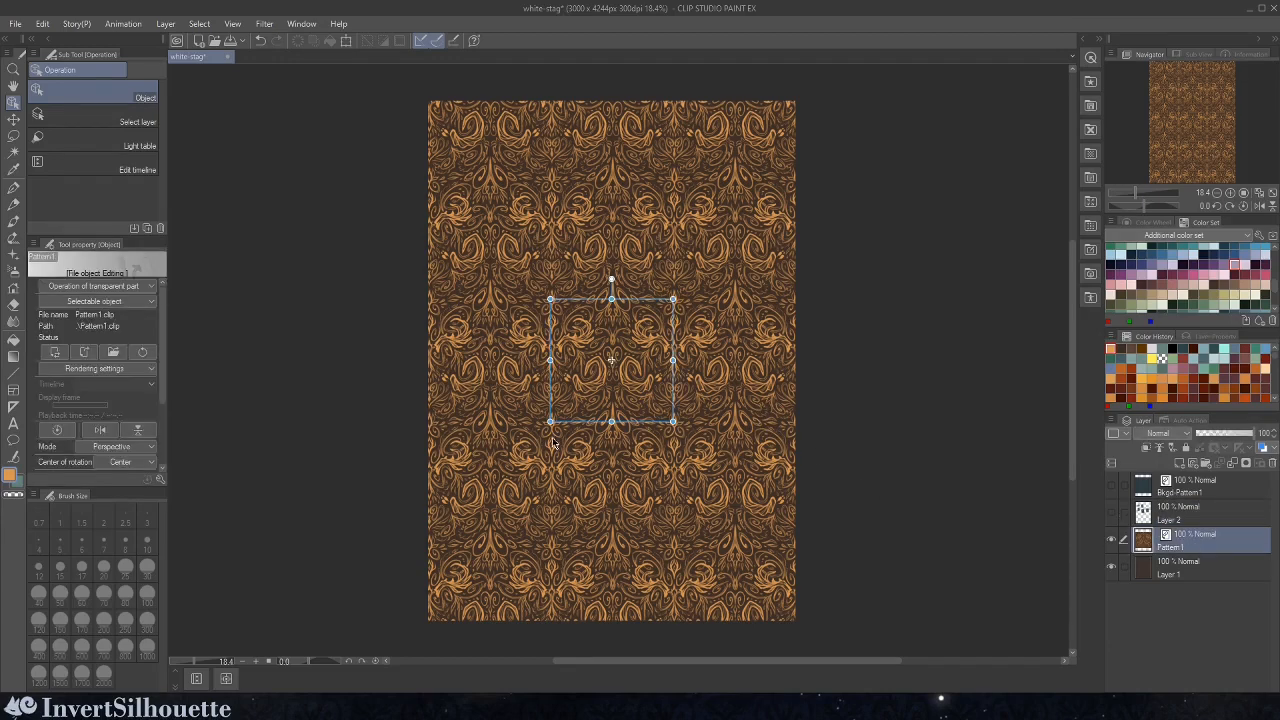
pyautogui.moveTo(622, 324)
pyautogui.mouseDown()
pyautogui.moveTo(607, 315)
pyautogui.moveTo(632, 324)
pyautogui.mouseUp()
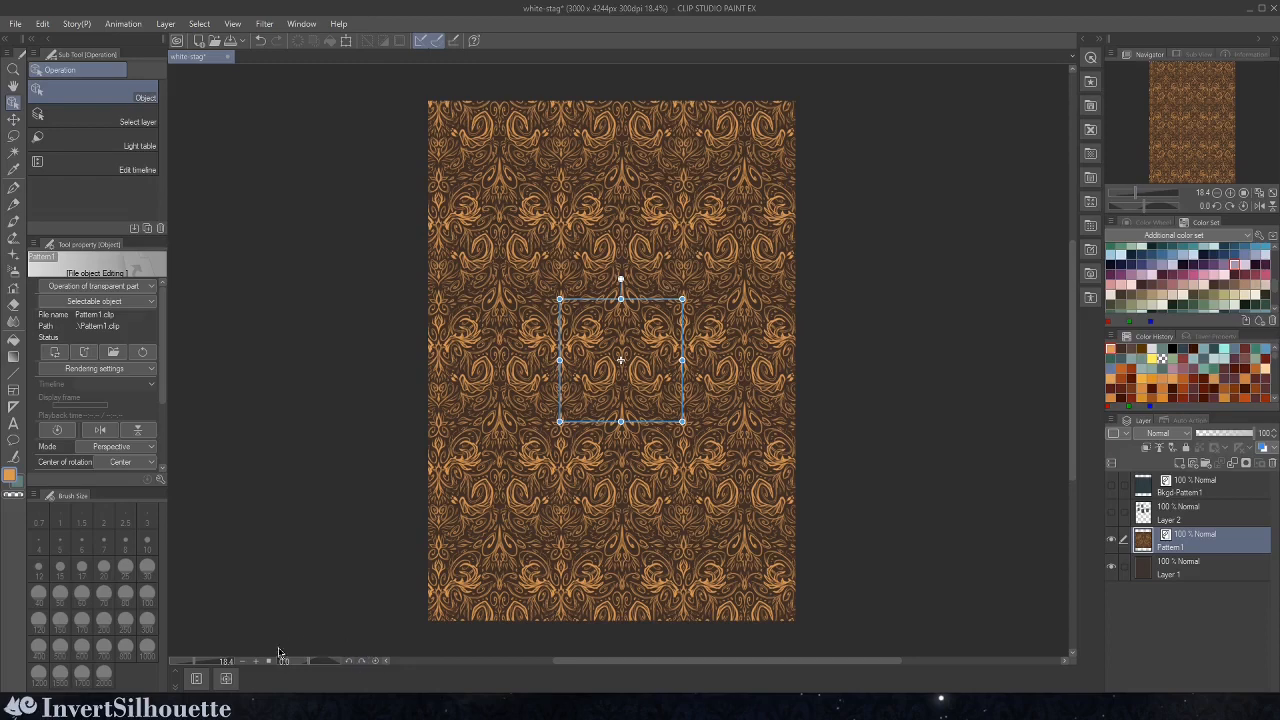
# - Restore the Pattern1 window over the canvas, enlarge it, and add a new raster layer above the ornament copy
pyautogui.click(279, 643)
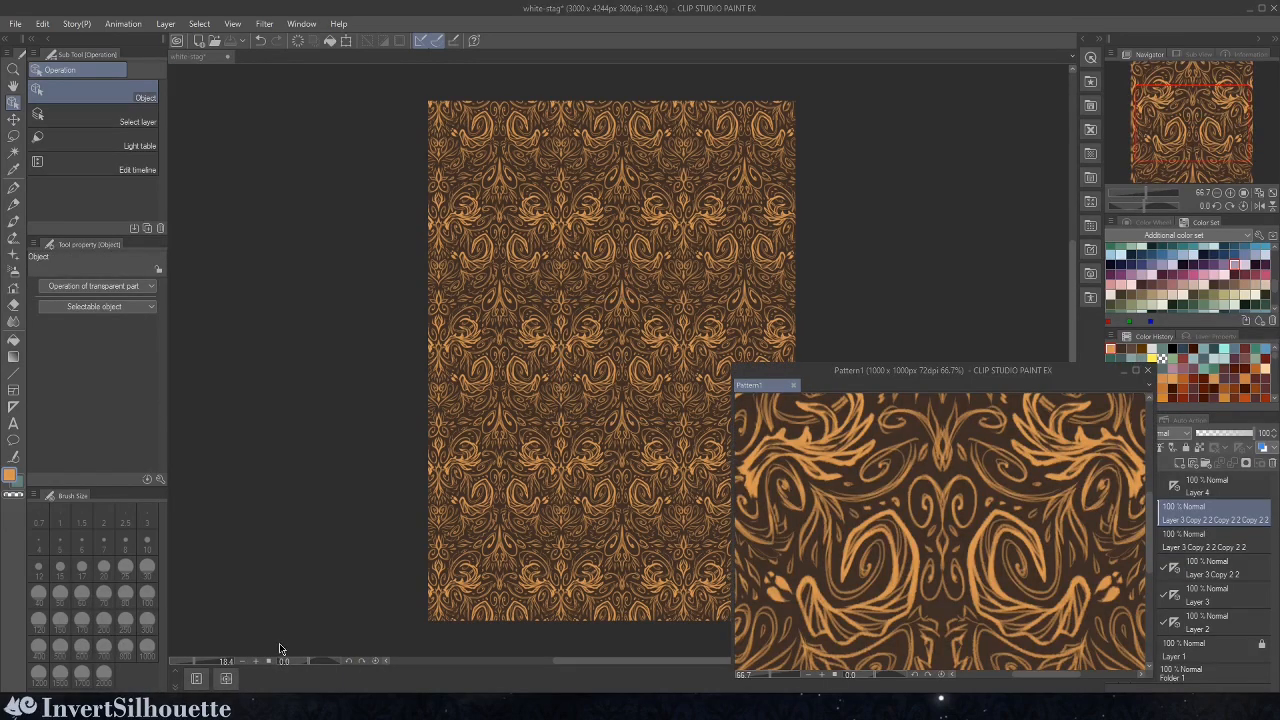
pyautogui.moveTo(996, 366); pyautogui.dragTo(885, 155)
pyautogui.moveTo(1042, 470); pyautogui.dragTo(1103, 574)
pyautogui.click(1183, 468)
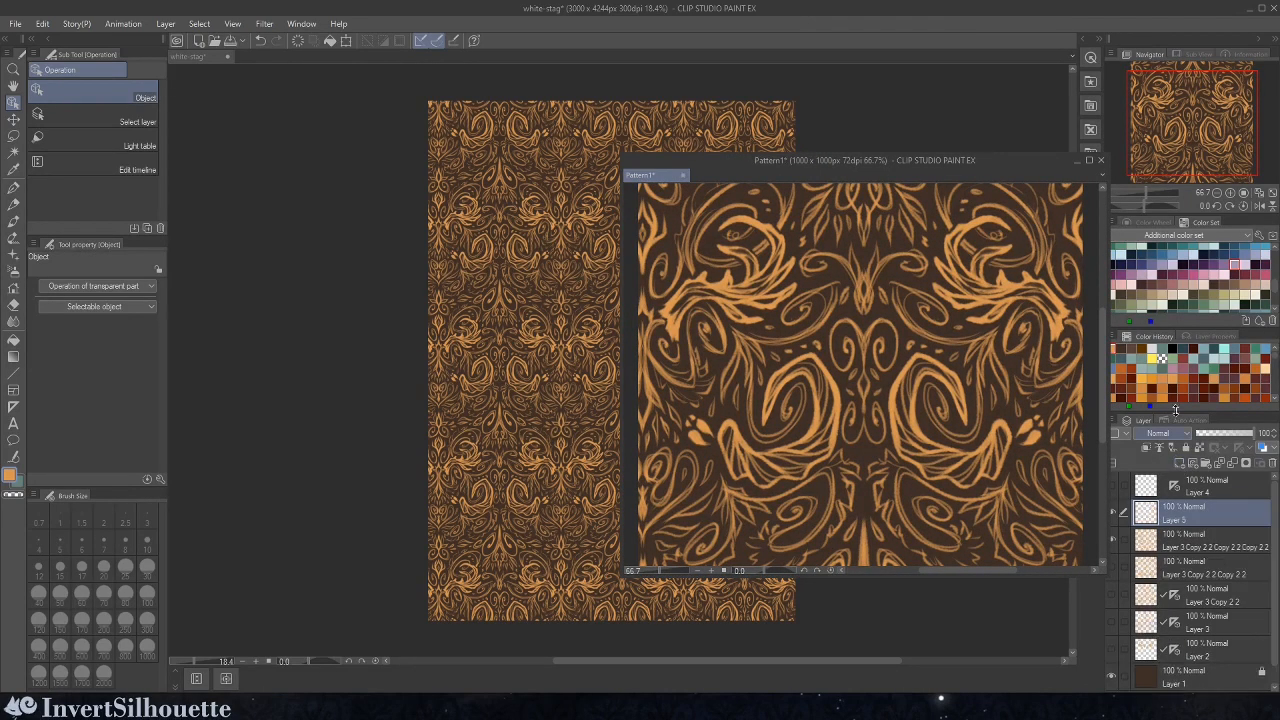
# - Scribble blue Wobbly Pencil strokes over one half of the central heart and the adjacent large scroll, and save Pattern1
pyautogui.click(1162, 254)
pyautogui.click(13, 204)
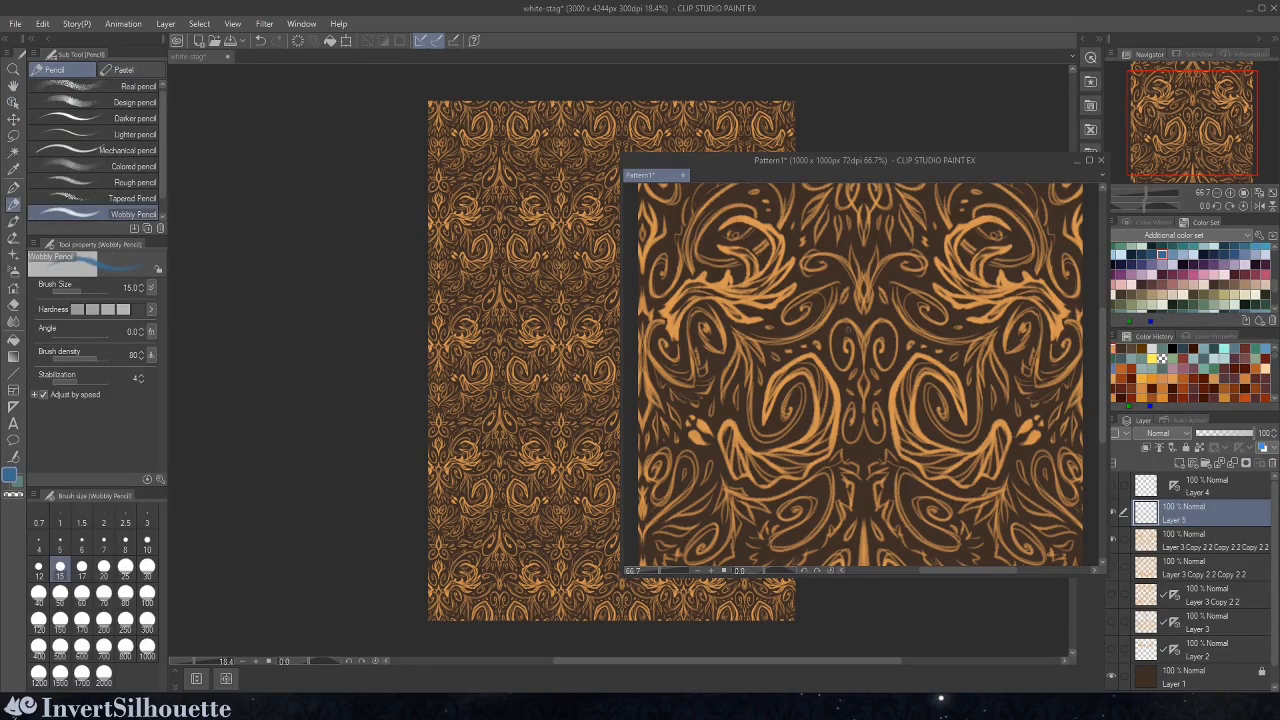
pyautogui.moveTo(845, 326); pyautogui.dragTo(857, 404)
pyautogui.moveTo(808, 366)
pyautogui.mouseDown()
pyautogui.moveTo(833, 408)
pyautogui.moveTo(831, 443)
pyautogui.moveTo(799, 470)
pyautogui.moveTo(778, 454)
pyautogui.moveTo(738, 448)
pyautogui.mouseUp()
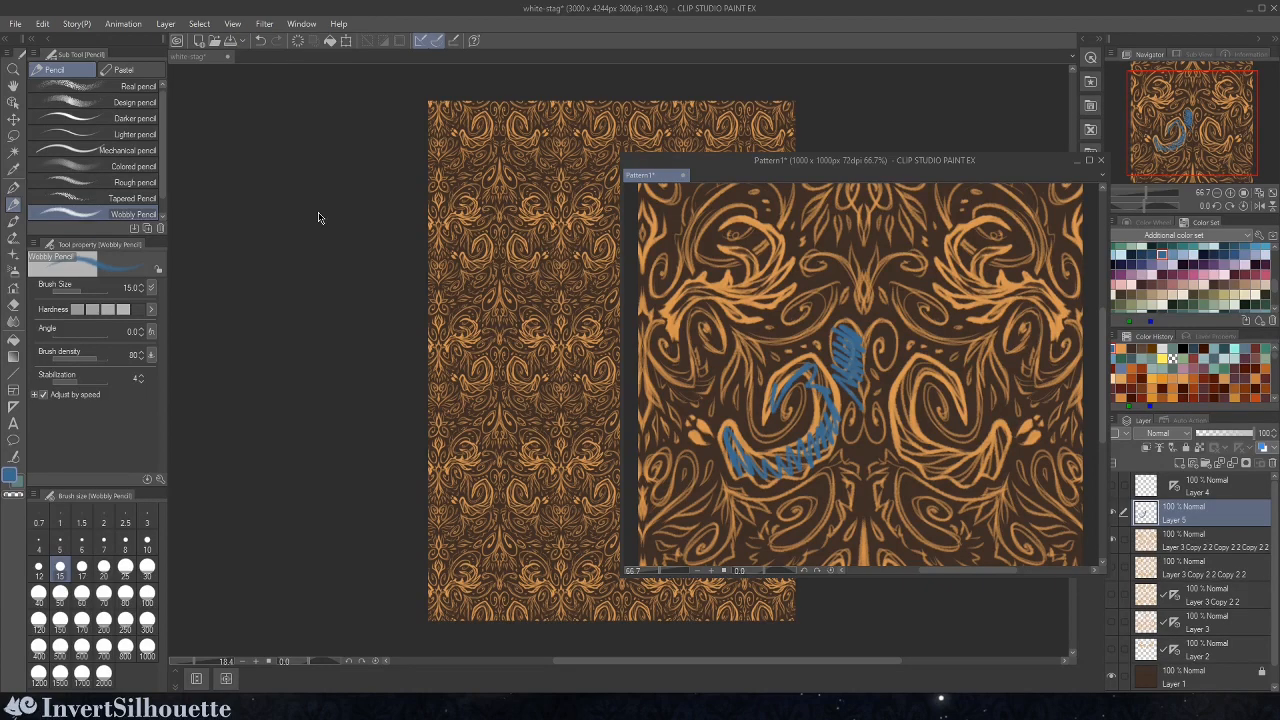
pyautogui.hotkey('ctrl', 's')
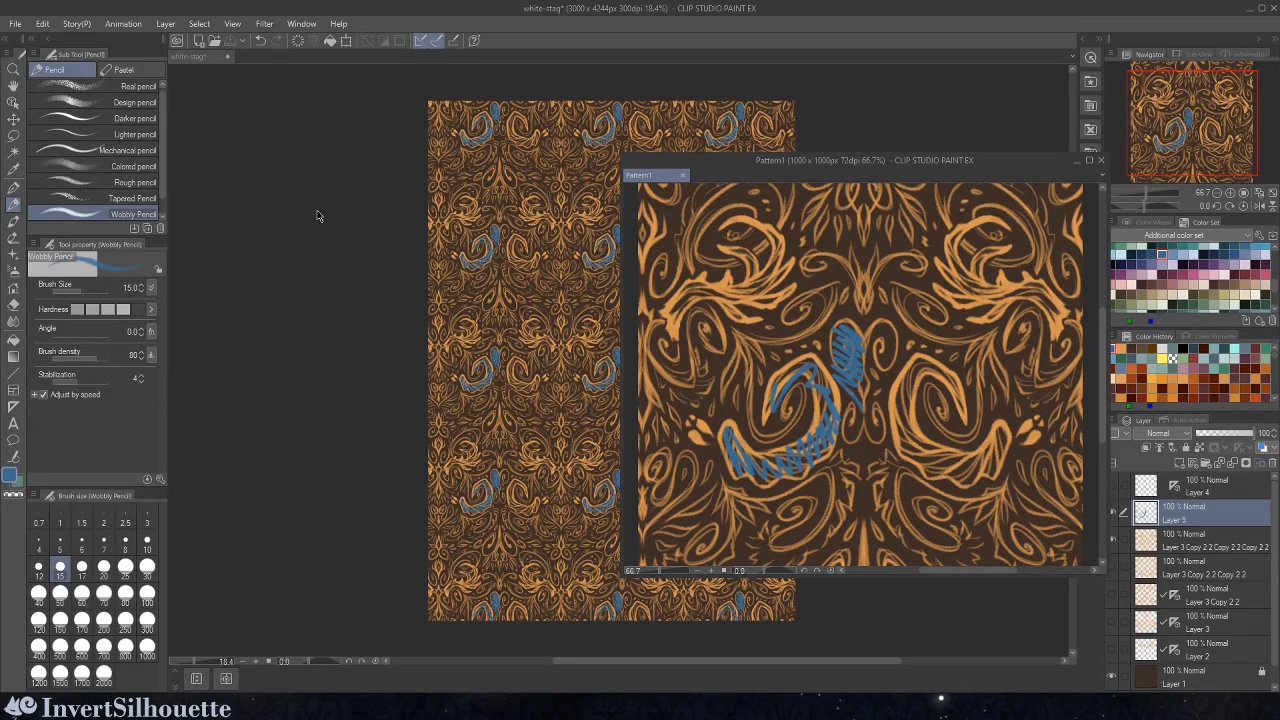
# - Move the Pattern1 window aside to examine the updated tiling in white-stag, and minimize the window
pyautogui.moveTo(875, 156); pyautogui.dragTo(1105, 301)
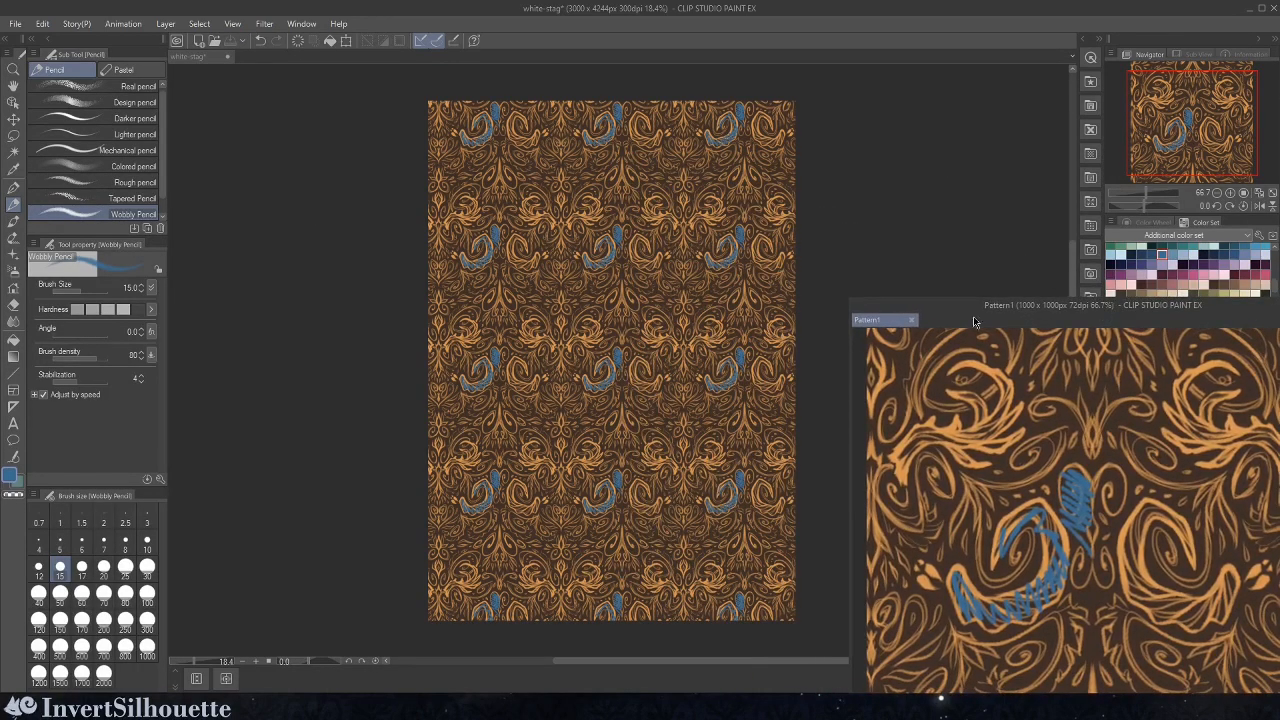
pyautogui.moveTo(979, 306); pyautogui.dragTo(880, 267)
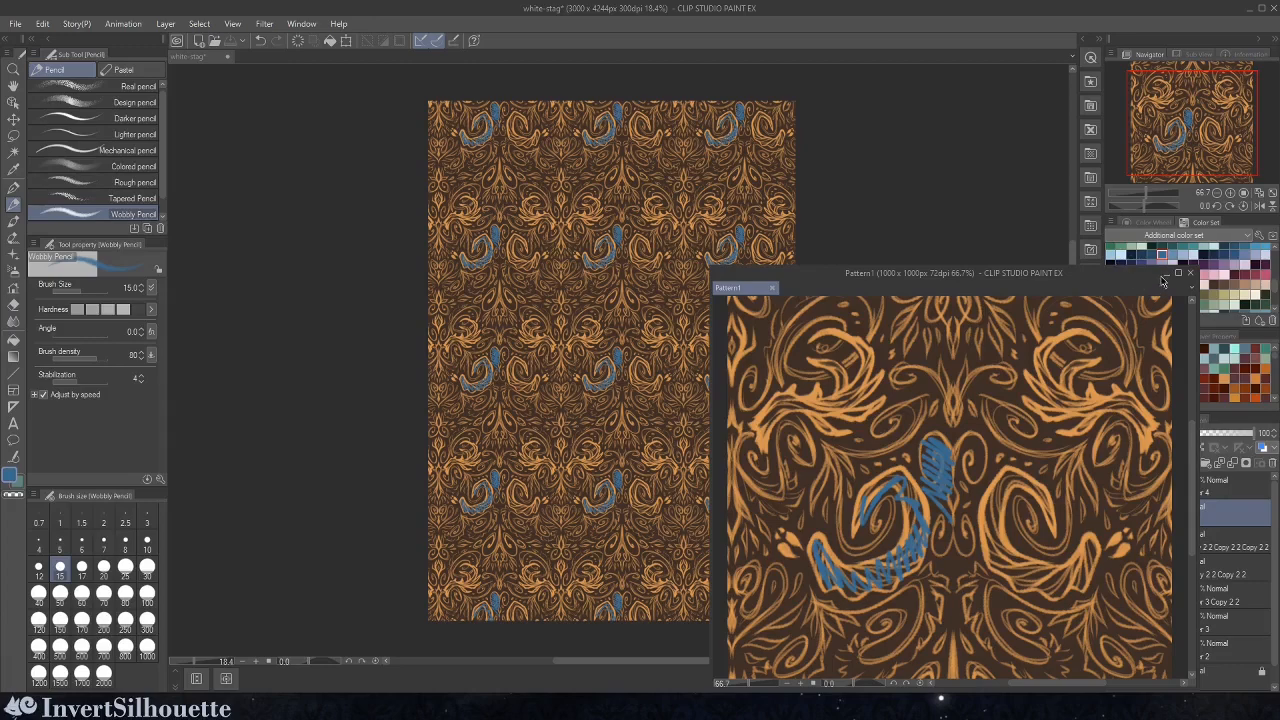
pyautogui.moveTo(1158, 280); pyautogui.dragTo(1008, 210)
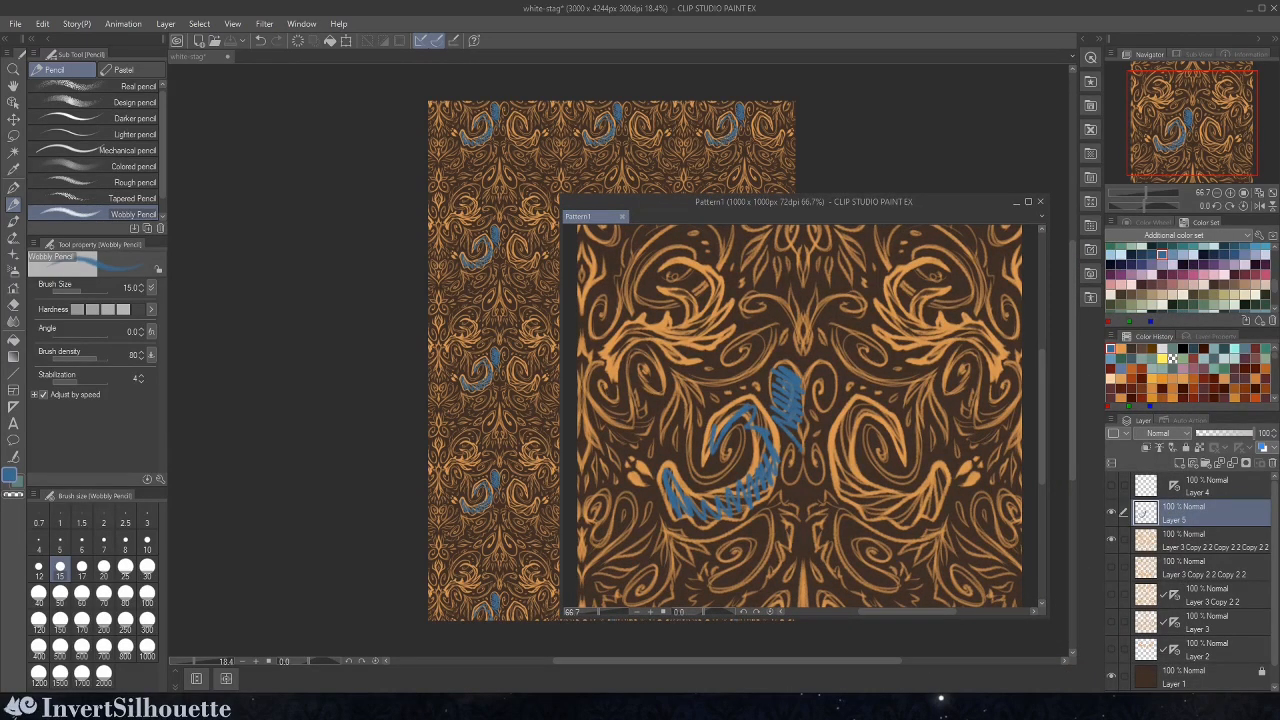
pyautogui.click(1016, 204)
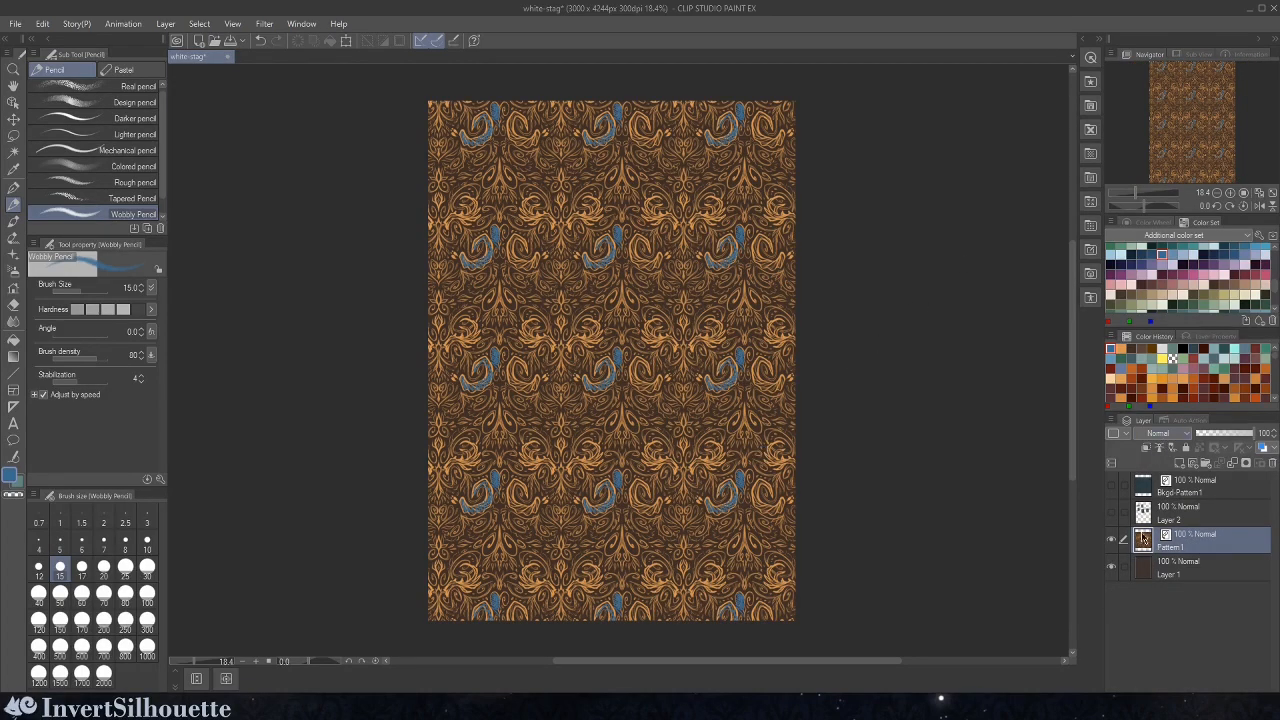
# - Try to rasterize the Pattern1 file object layer in white-stag
pyautogui.rightClick(1197, 548)
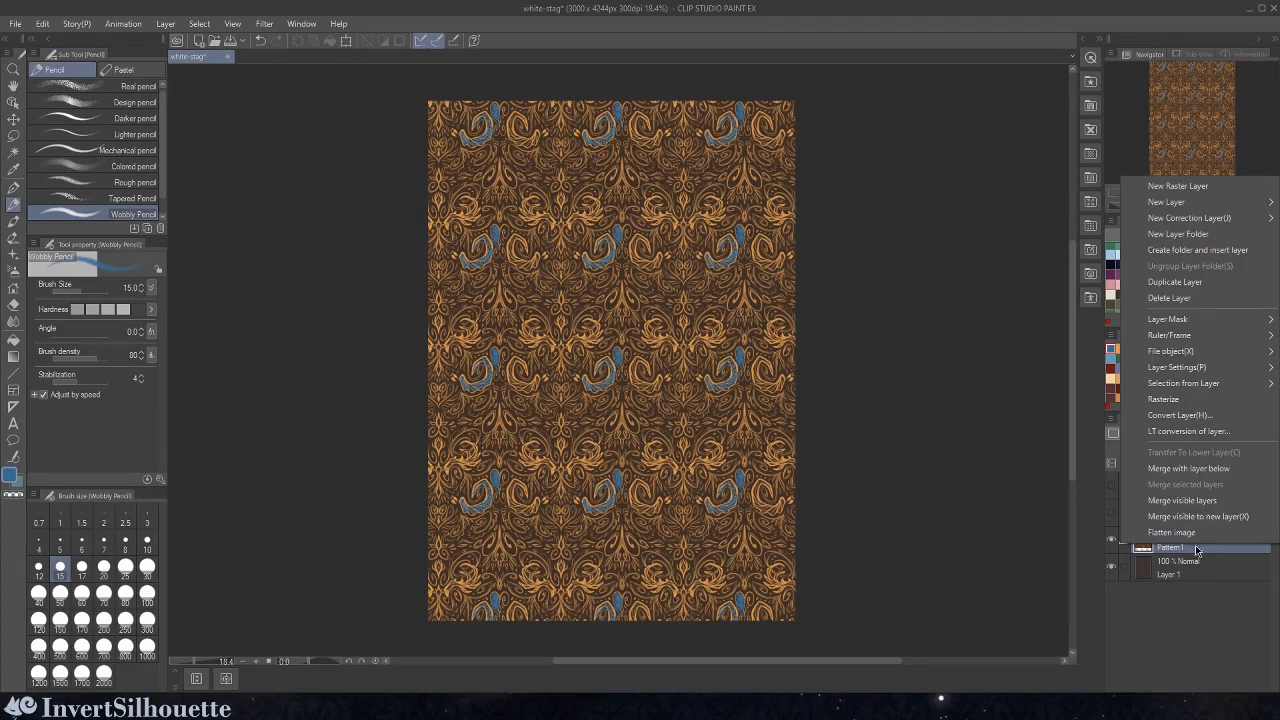
pyautogui.click(1170, 401)
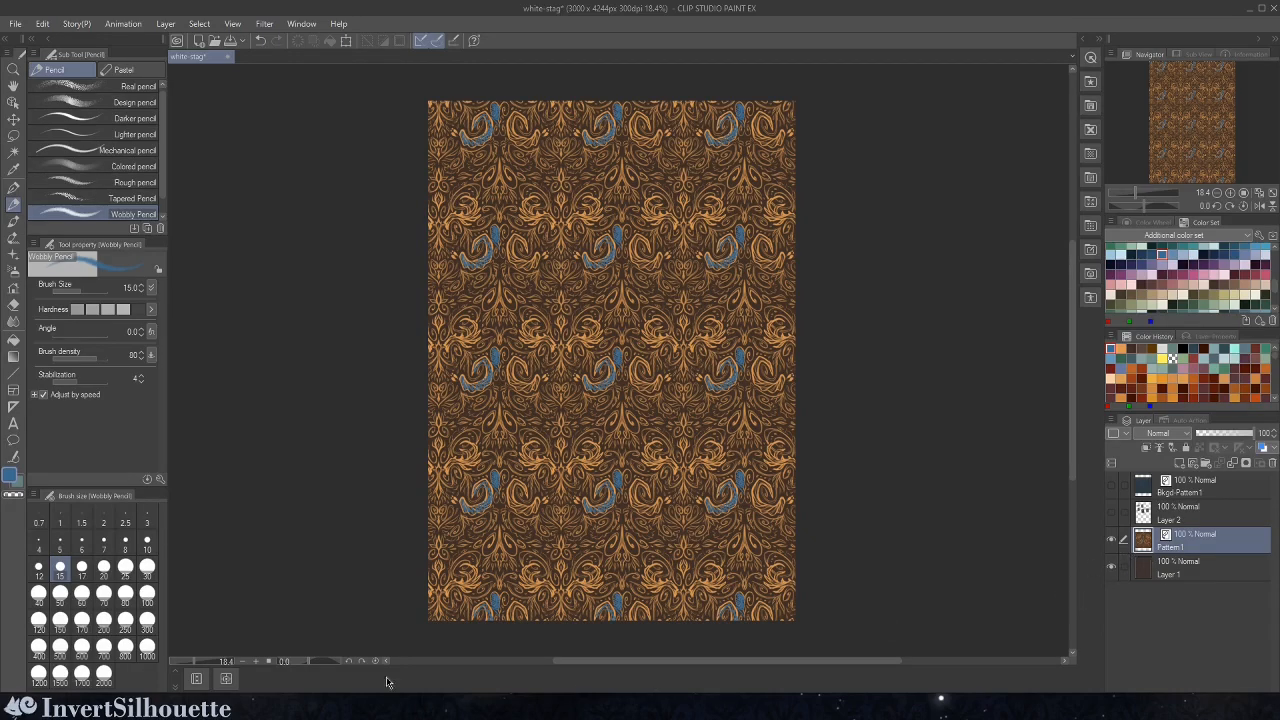
# - Restore the Pattern1 window, hide the blue scribbles on Layer 5, and save the document
pyautogui.moveTo(215, 710)
pyautogui.click(297, 650)
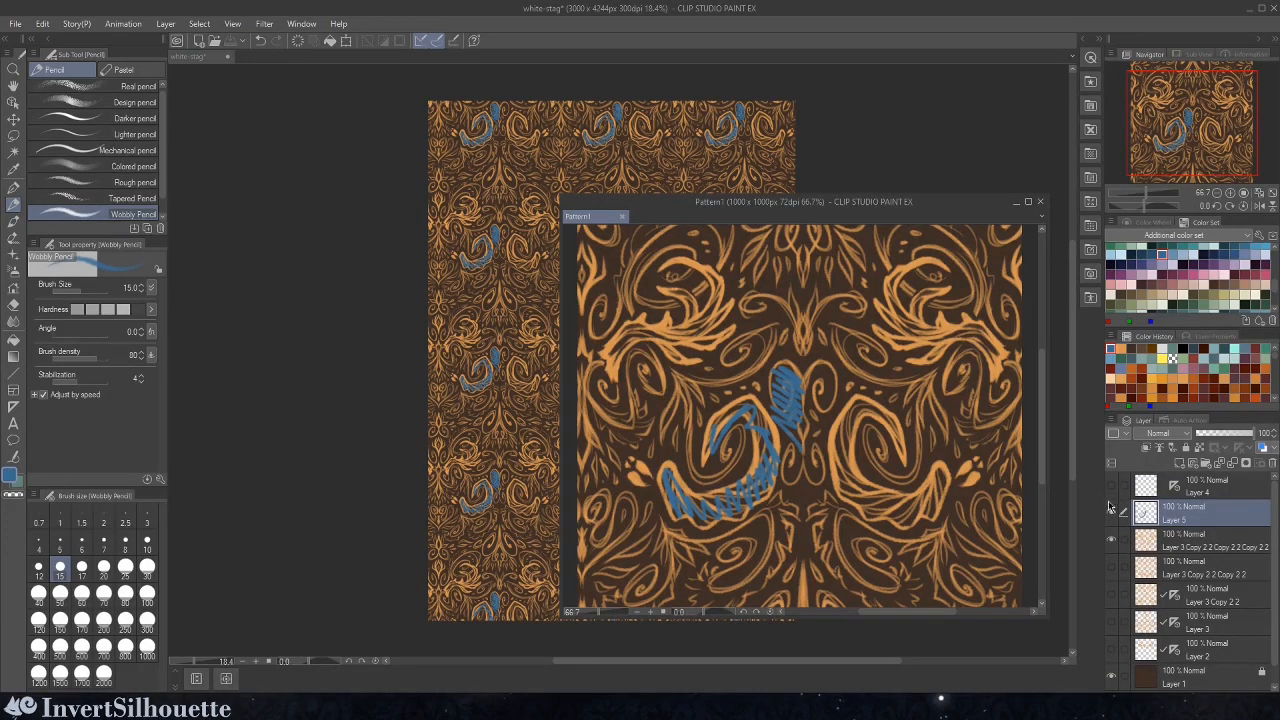
pyautogui.click(1109, 510)
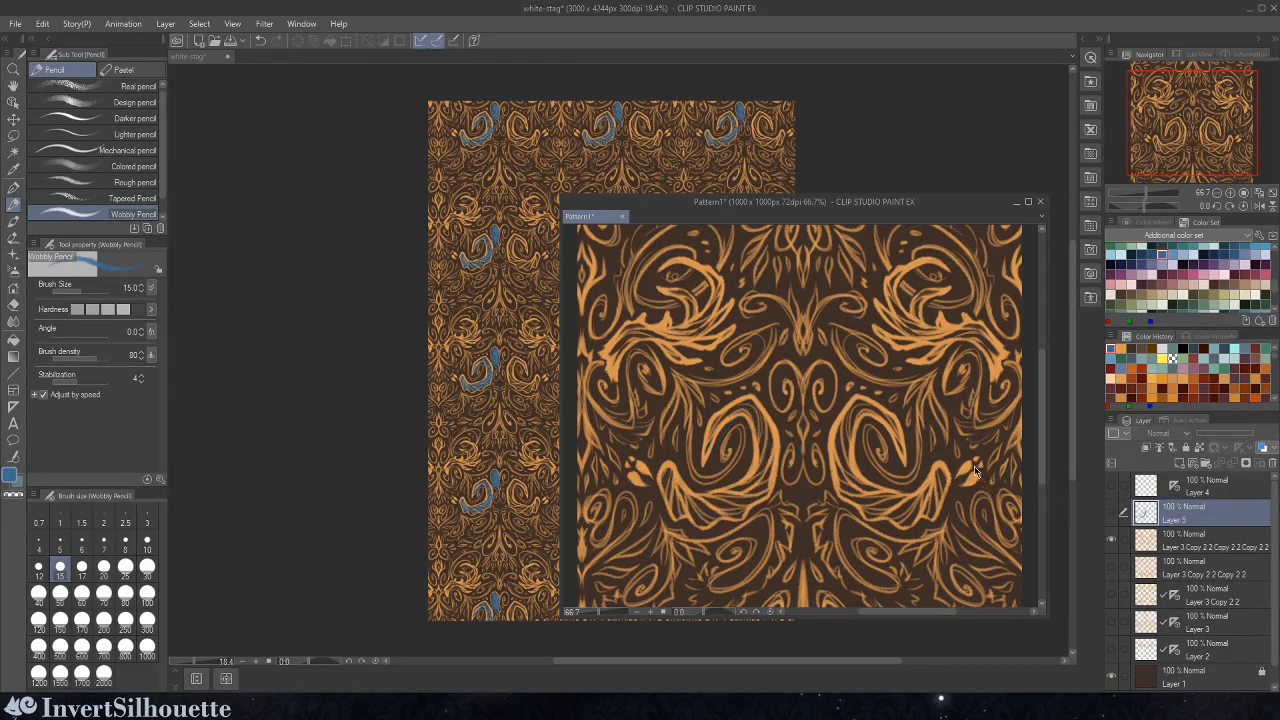
pyautogui.hotkey('ctrl', 's')
# - Place the Pattern1 window beside the white-stag artwork and make the window slightly narrower
pyautogui.moveTo(938, 206)
pyautogui.mouseDown()
pyautogui.moveTo(1053, 308)
pyautogui.moveTo(1168, 209)
pyautogui.moveTo(1142, 215)
pyautogui.mouseUp()
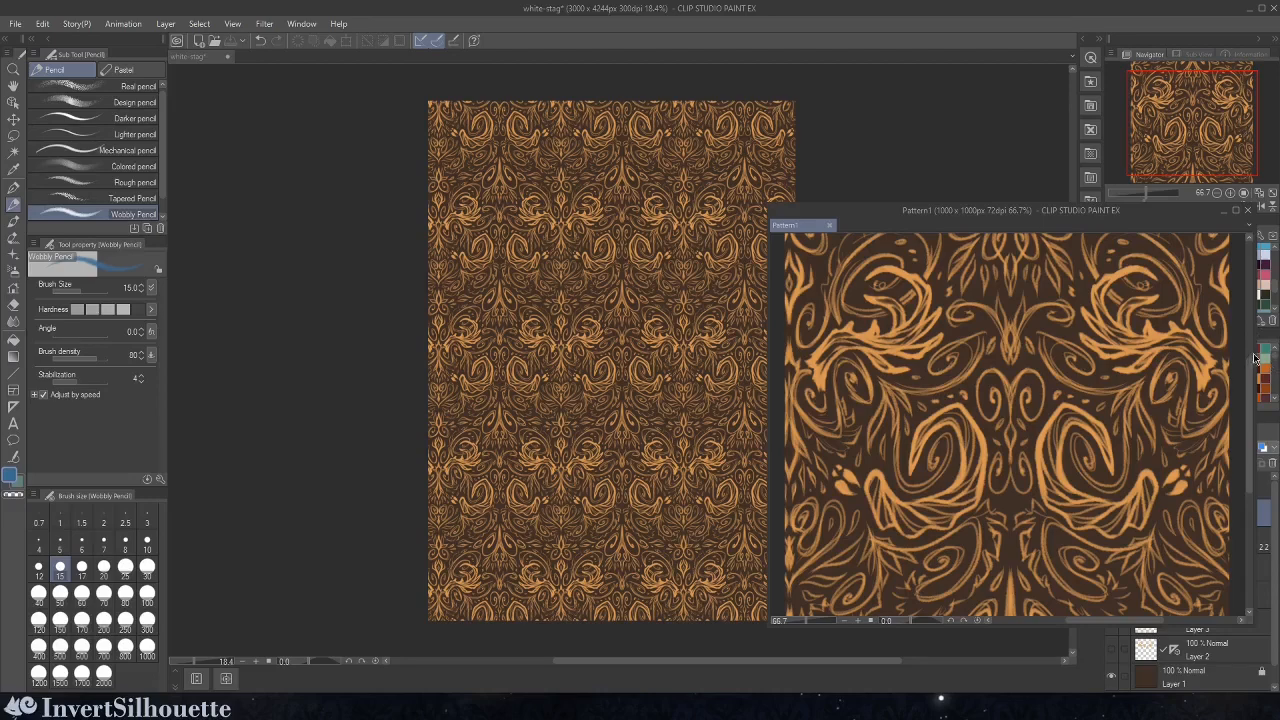
pyautogui.moveTo(1255, 357); pyautogui.dragTo(1222, 430)
pyautogui.moveTo(1076, 211); pyautogui.dragTo(1114, 172)
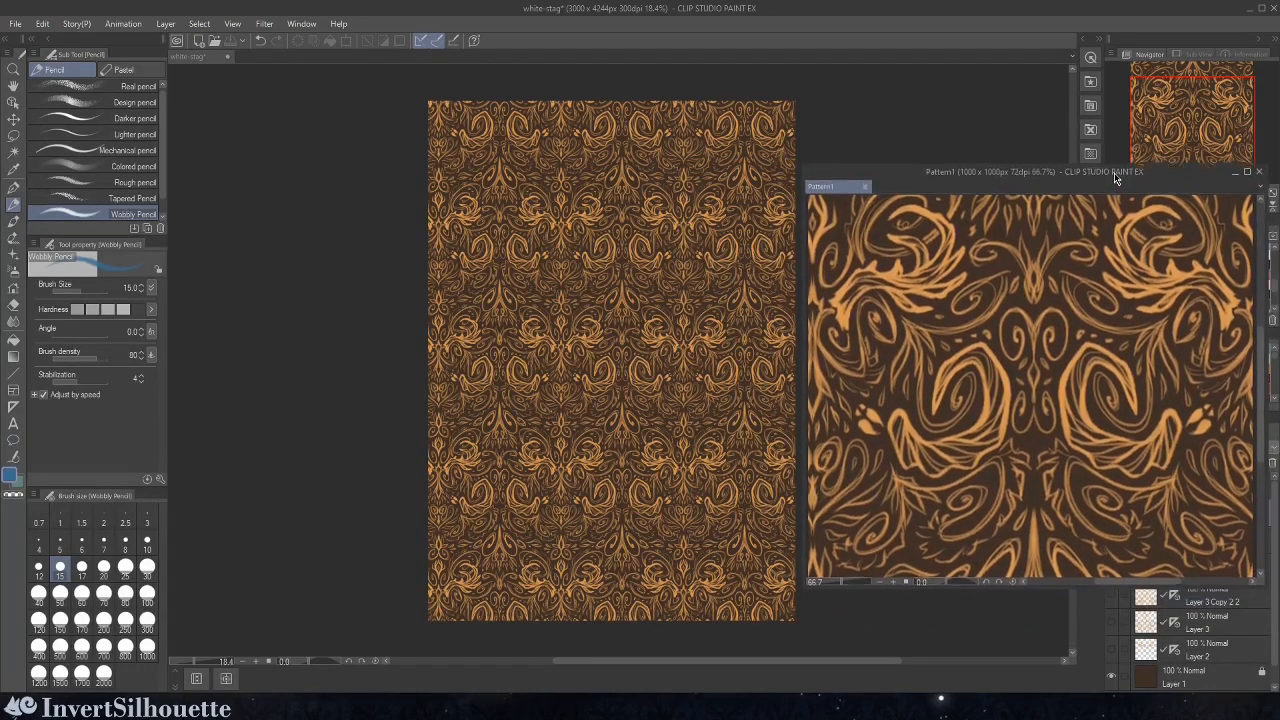